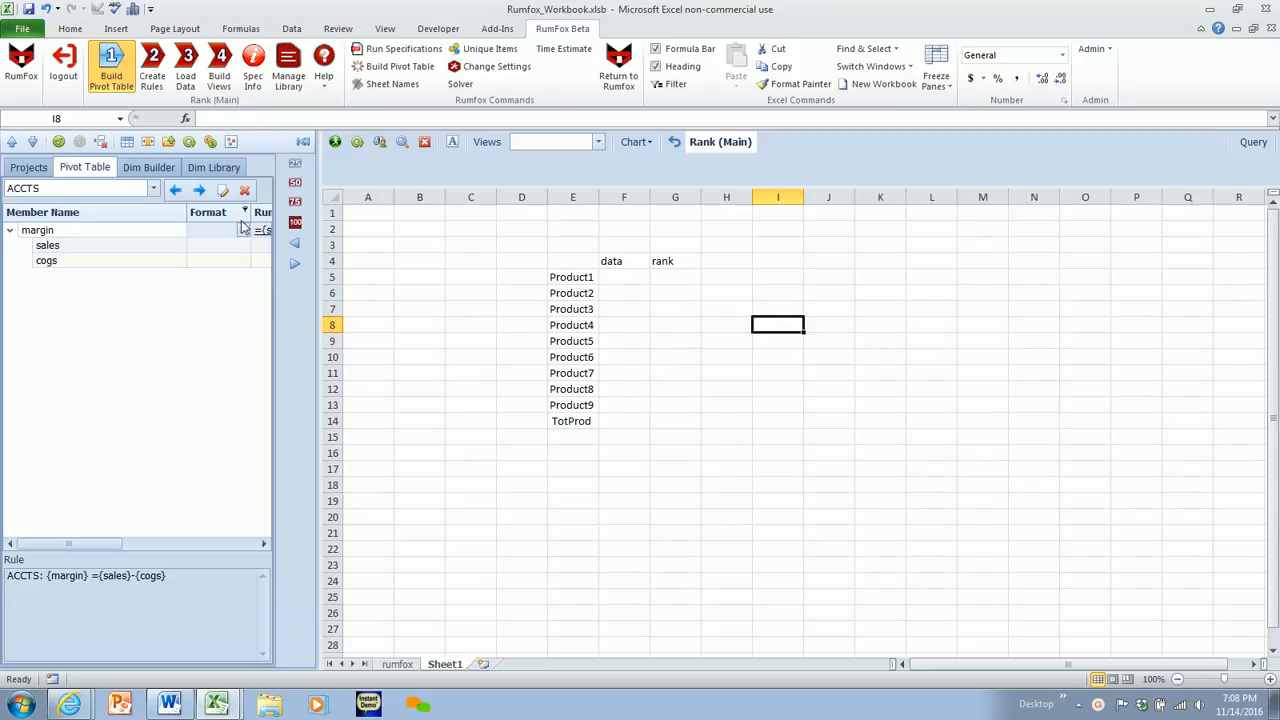
- Review the members of the PRODUCT, COMPANY and DATATYPE dimensions, including the rank member
{"action": "left_click", "coordinate": [200, 191]}
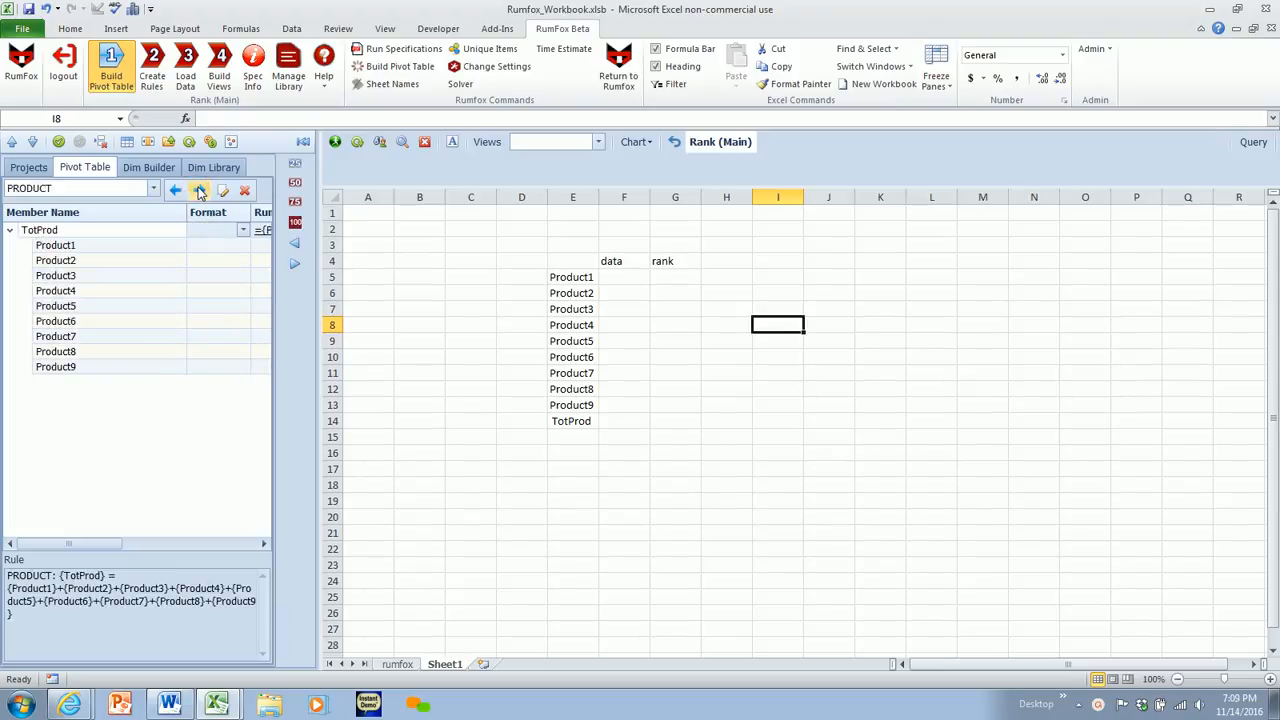
{"action": "left_click", "coordinate": [200, 191]}
{"action": "left_click", "coordinate": [200, 191]}
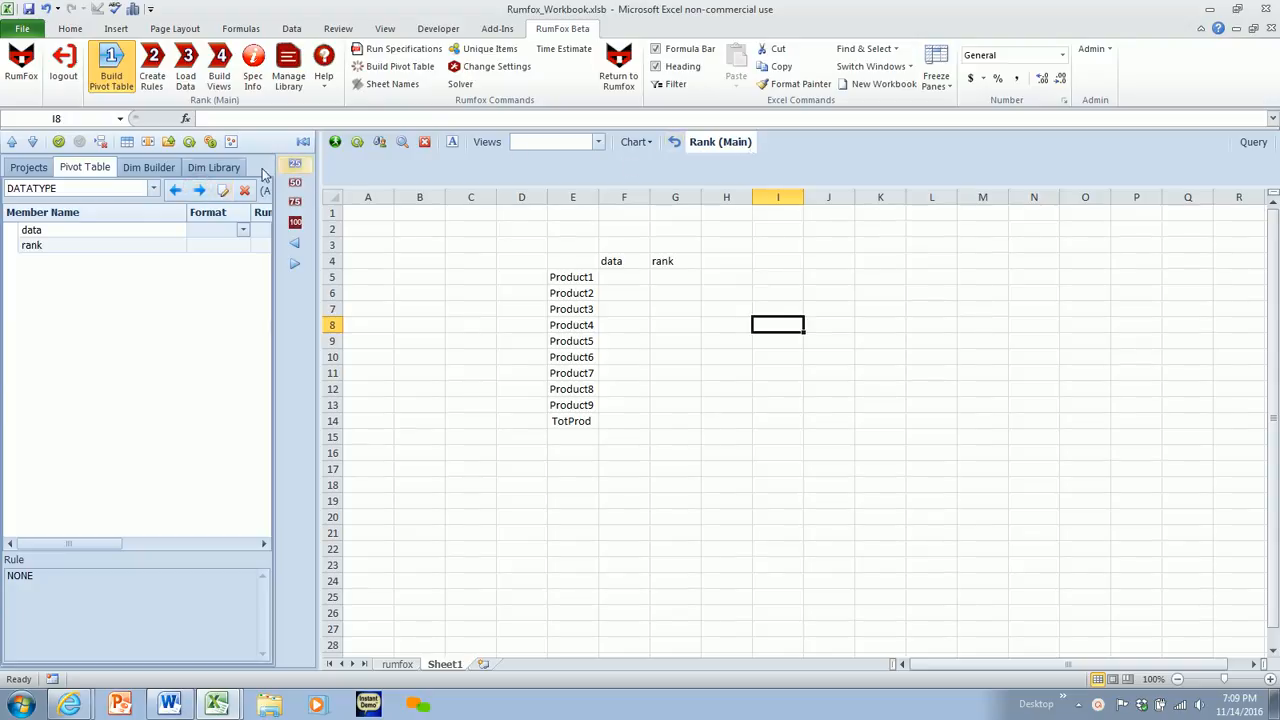
{"action": "left_click", "coordinate": [60, 246]}
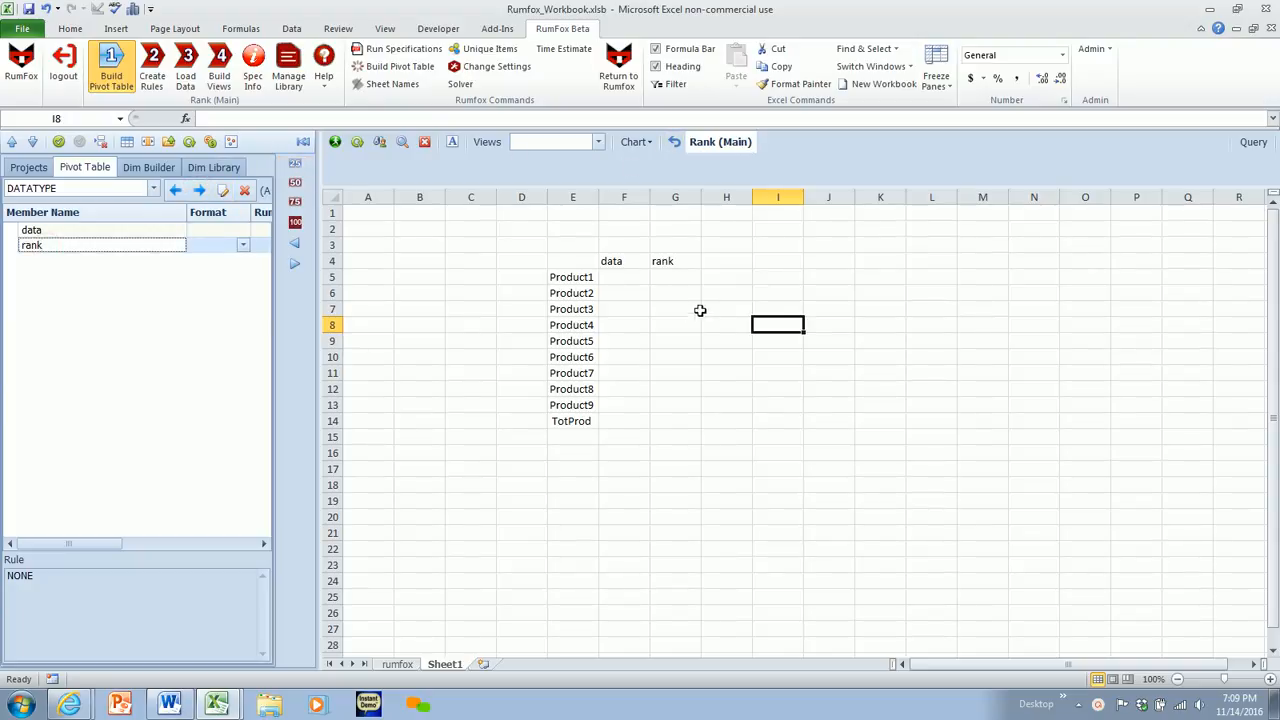
- Fill the data column for Product1 to Product9 with values from 100 to 900 in increments of 100
{"action": "left_click", "coordinate": [623, 280]}
{"action": "type", "text": "100"}
{"action": "key", "text": "Return"}
{"action": "type", "text": "200"}
{"action": "key", "text": "Return"}
{"action": "type", "text": "300"}
{"action": "key", "text": "Return"}
{"action": "left_click", "coordinate": [623, 280]}
{"action": "left_click_drag", "start_coordinate": [623, 280], "coordinate": [650, 411]}
{"action": "left_click", "coordinate": [666, 548]}
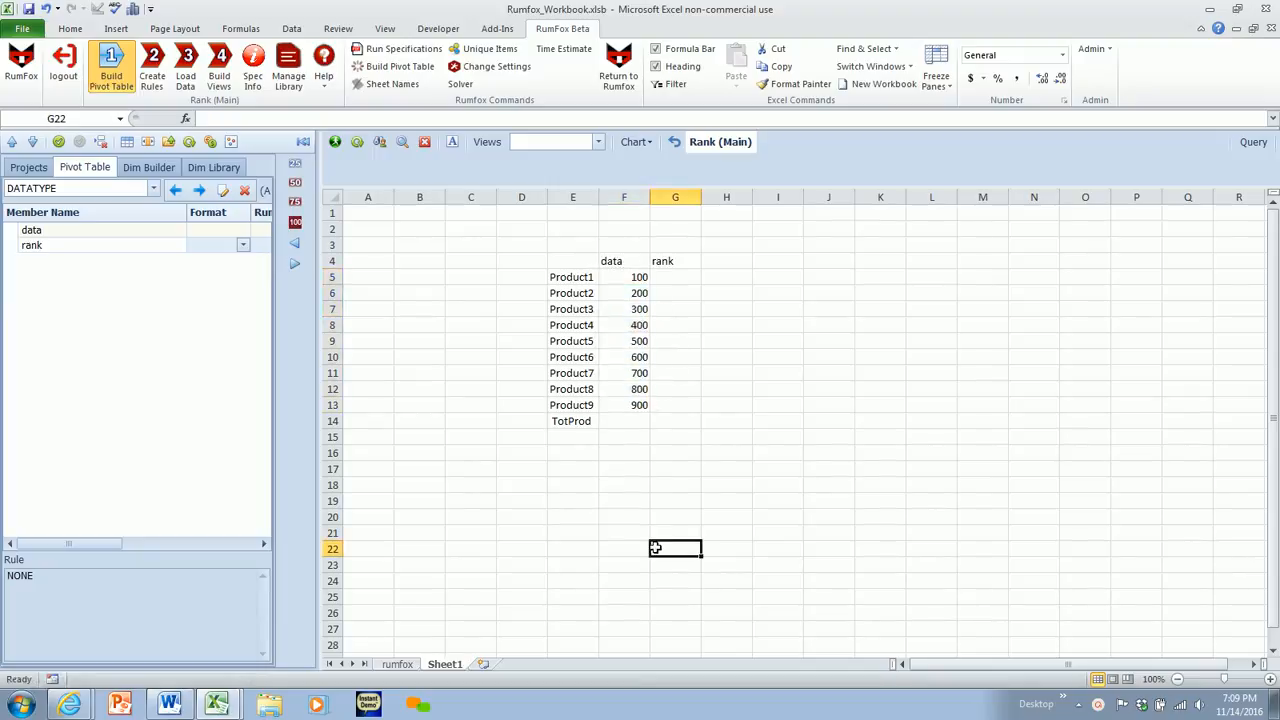
- Begin a RANK formula in G5 for Product1, using F5 as the number and F5:F13 as the reference range
{"action": "left_click", "coordinate": [671, 278]}
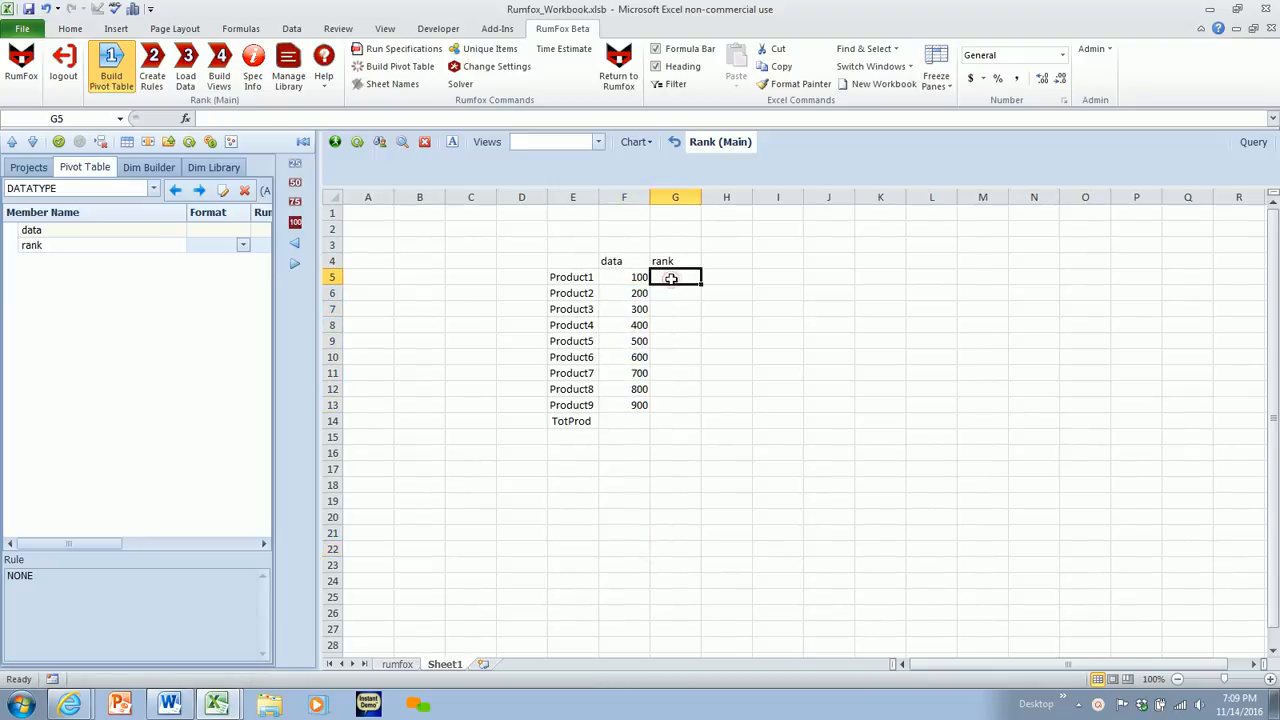
{"action": "type", "text": "=rank"}
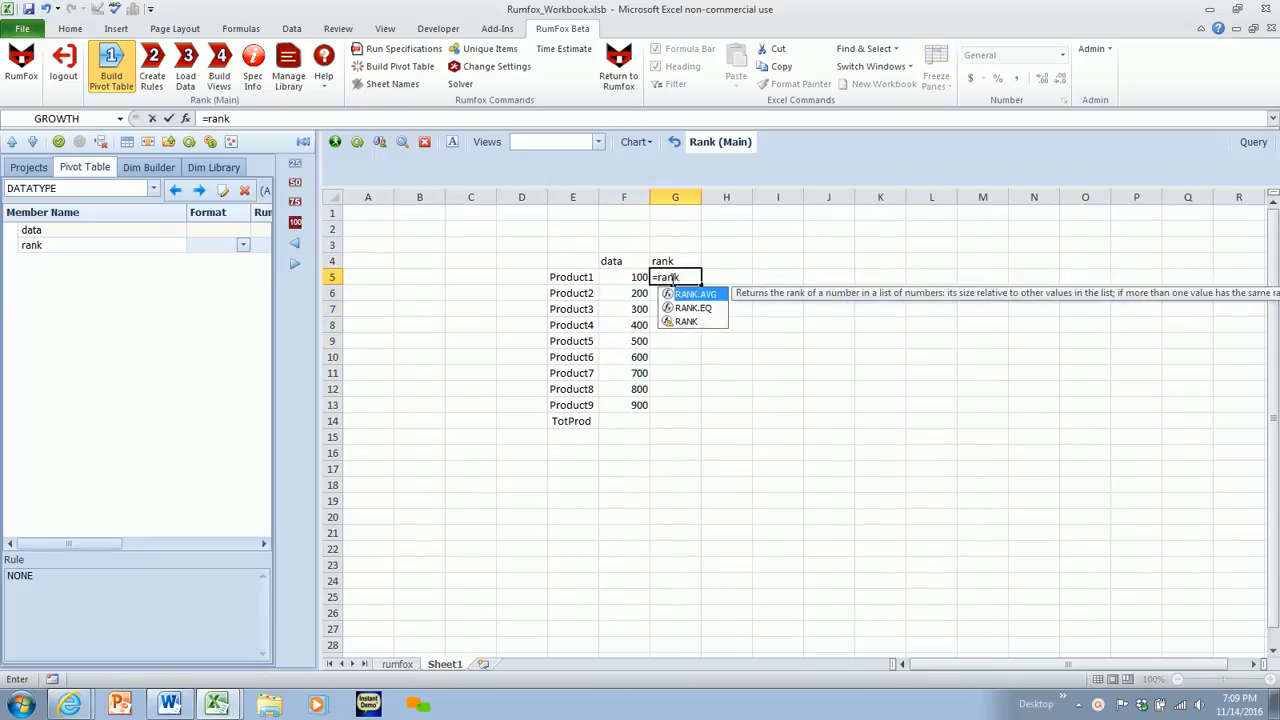
{"action": "type", "text": "("}
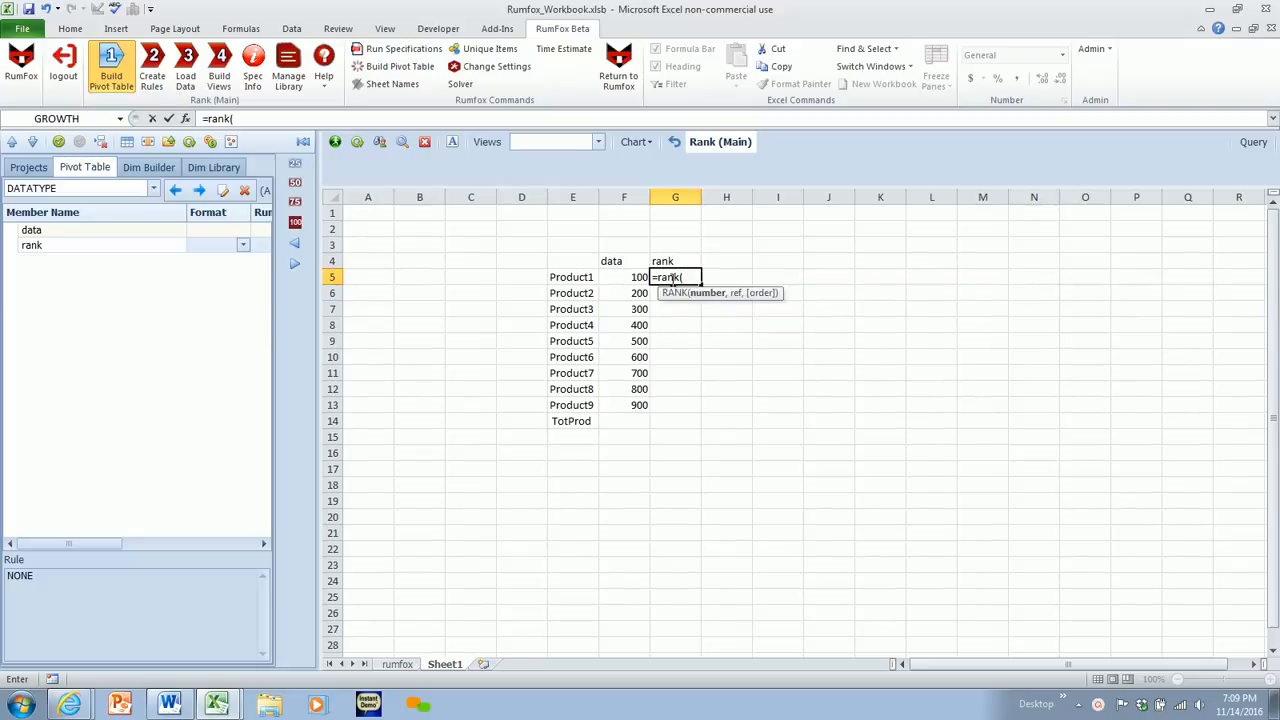
{"action": "left_click", "coordinate": [622, 277]}
{"action": "type", "text": ","}
{"action": "left_click_drag", "start_coordinate": [610, 277], "coordinate": [621, 400]}
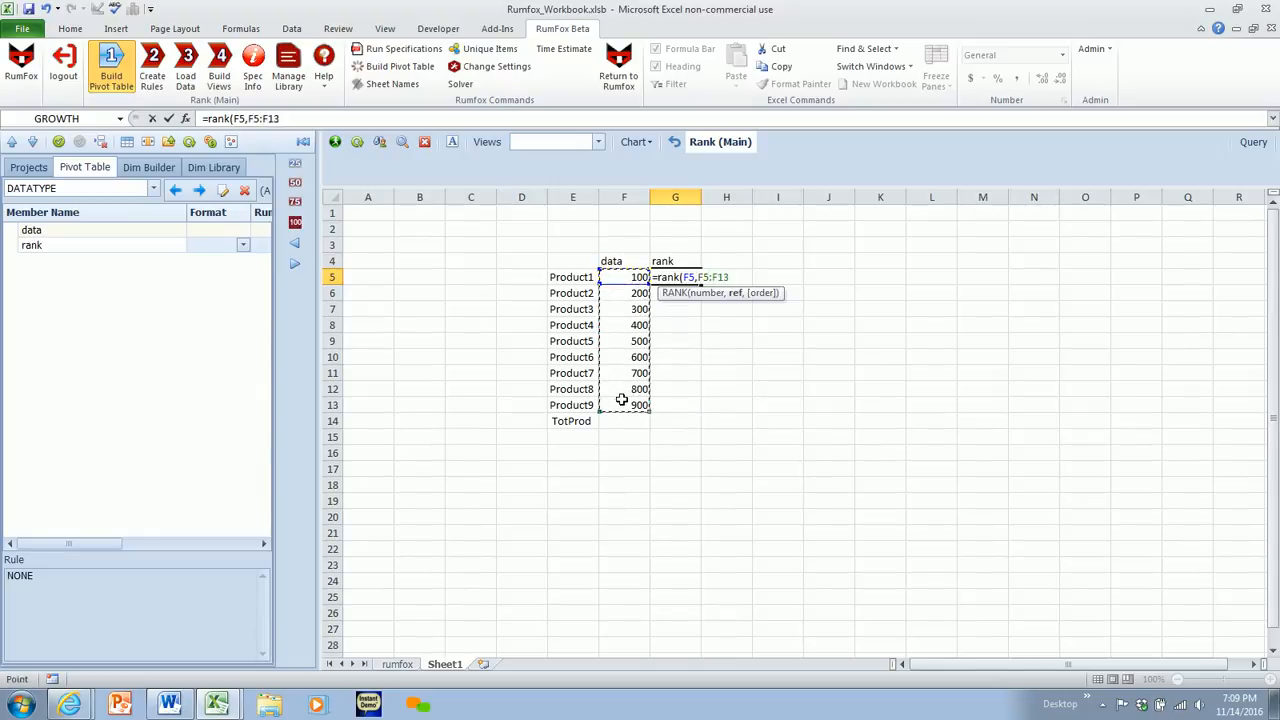
- Make the formula's reference range absolute as $F$5:$F$13 and complete the RANK formula in G5
{"action": "left_click", "coordinate": [266, 119]}
{"action": "double_click", "coordinate": [266, 119]}
{"action": "key", "text": "F4"}
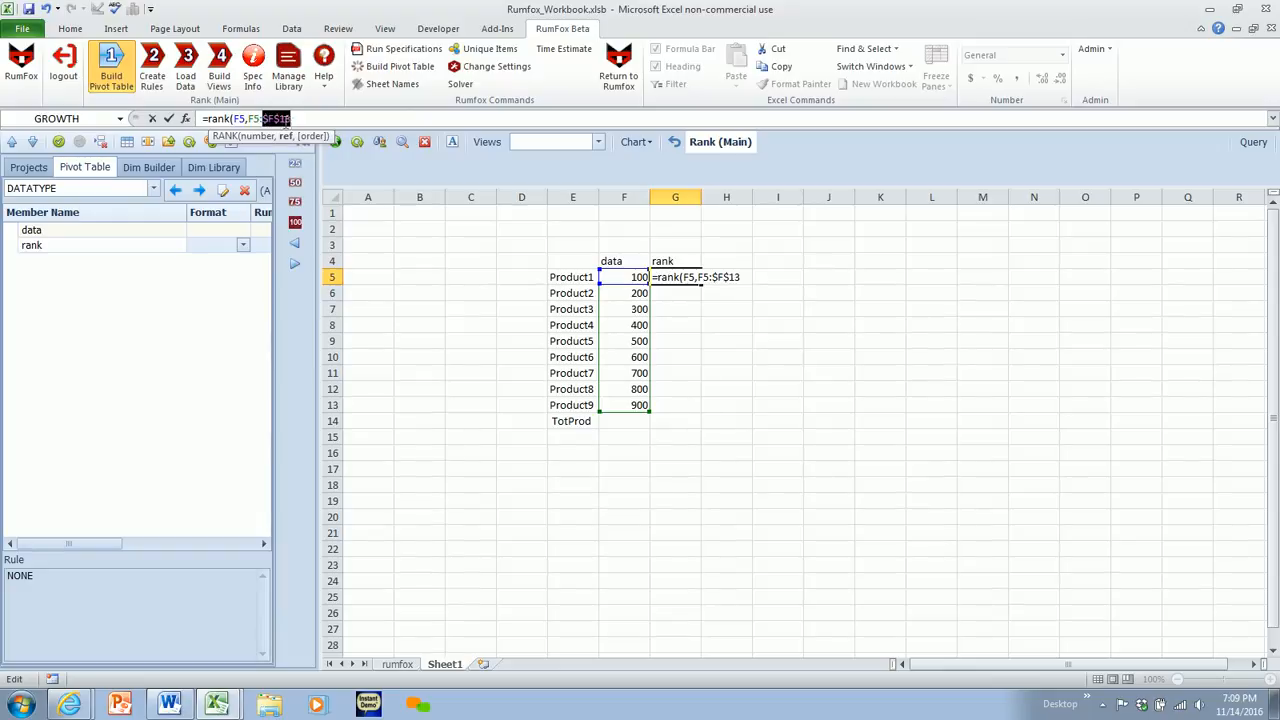
{"action": "double_click", "coordinate": [252, 119]}
{"action": "key", "text": "F4"}
{"action": "left_click", "coordinate": [306, 119]}
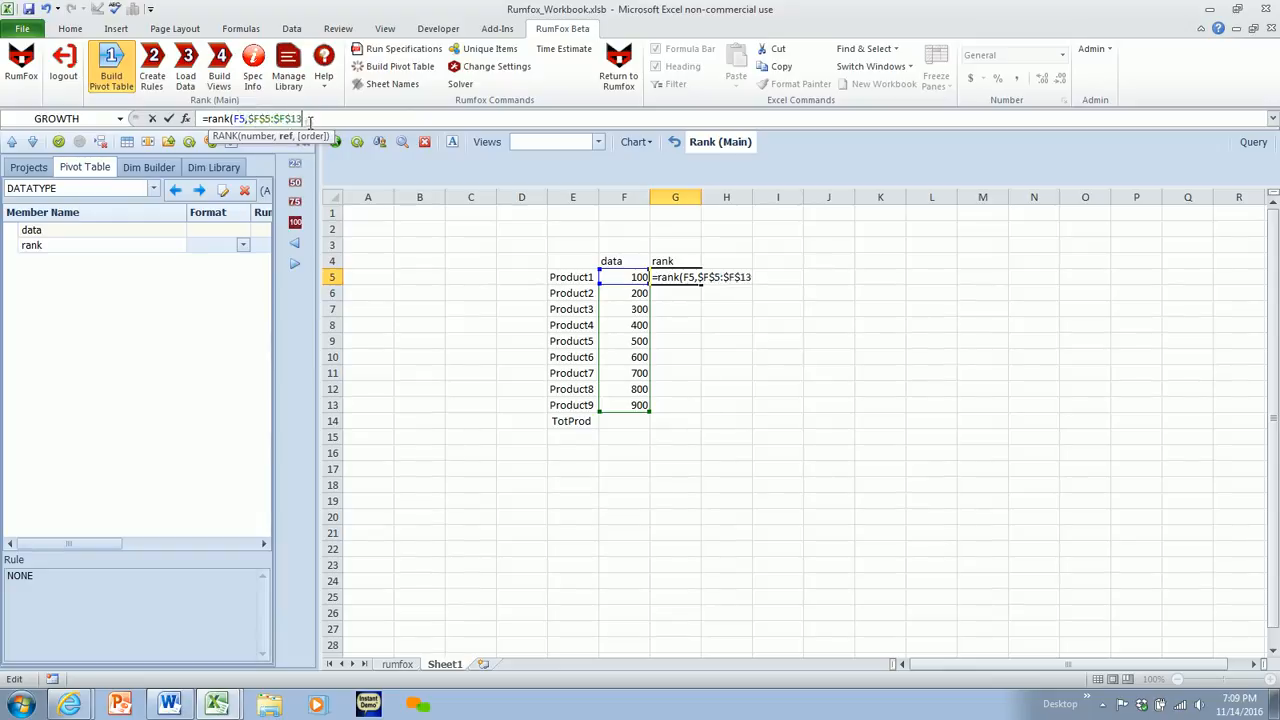
{"action": "type", "text": ")"}
{"action": "key", "text": "Return"}
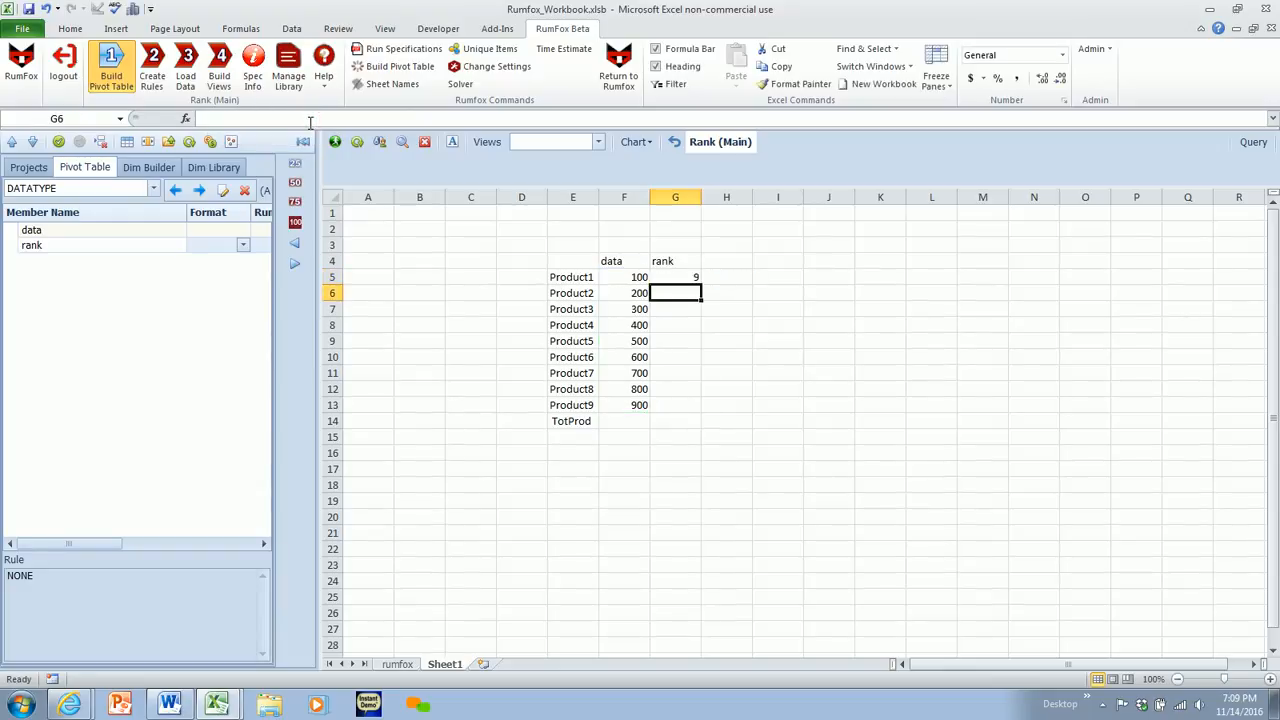
- Fill the RANK formula from G5 down to G13 for the remaining products
{"action": "left_click", "coordinate": [678, 277]}
{"action": "left_click_drag", "start_coordinate": [701, 285], "coordinate": [705, 405]}
{"action": "left_click", "coordinate": [854, 322]}
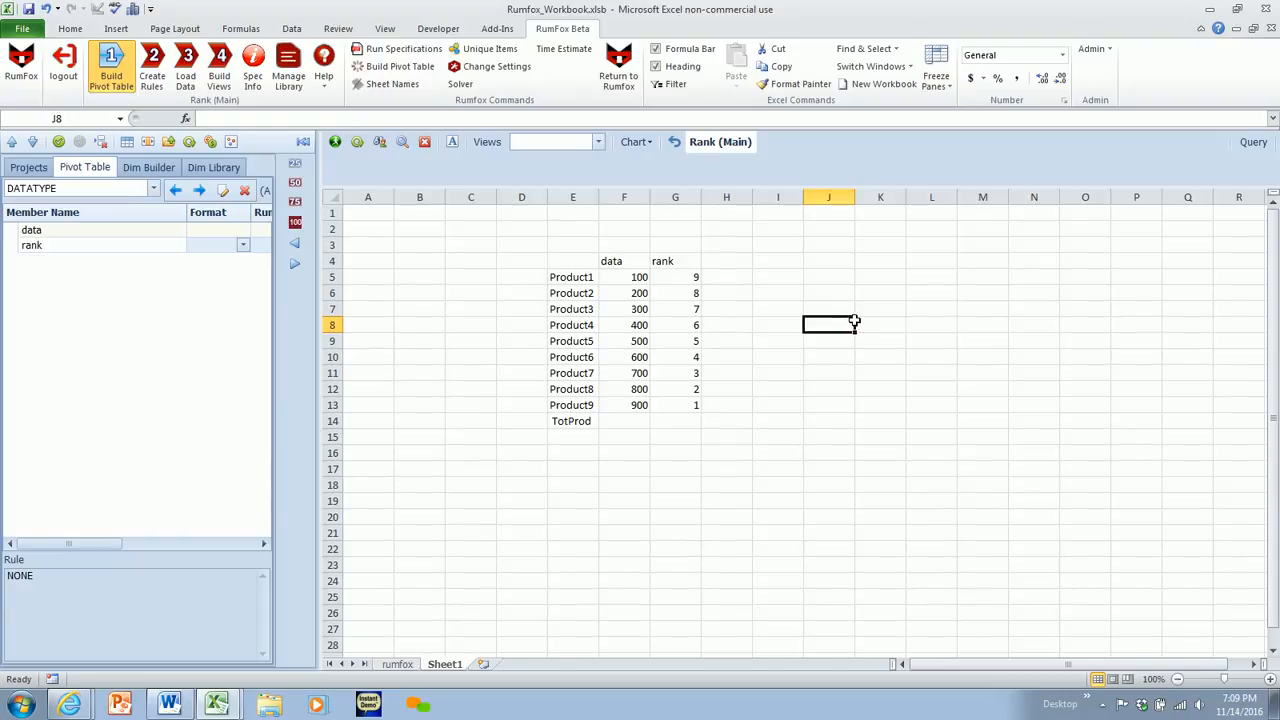
- Copy the text of the RANK formula in G5 without changing the cell
{"action": "left_click", "coordinate": [665, 284]}
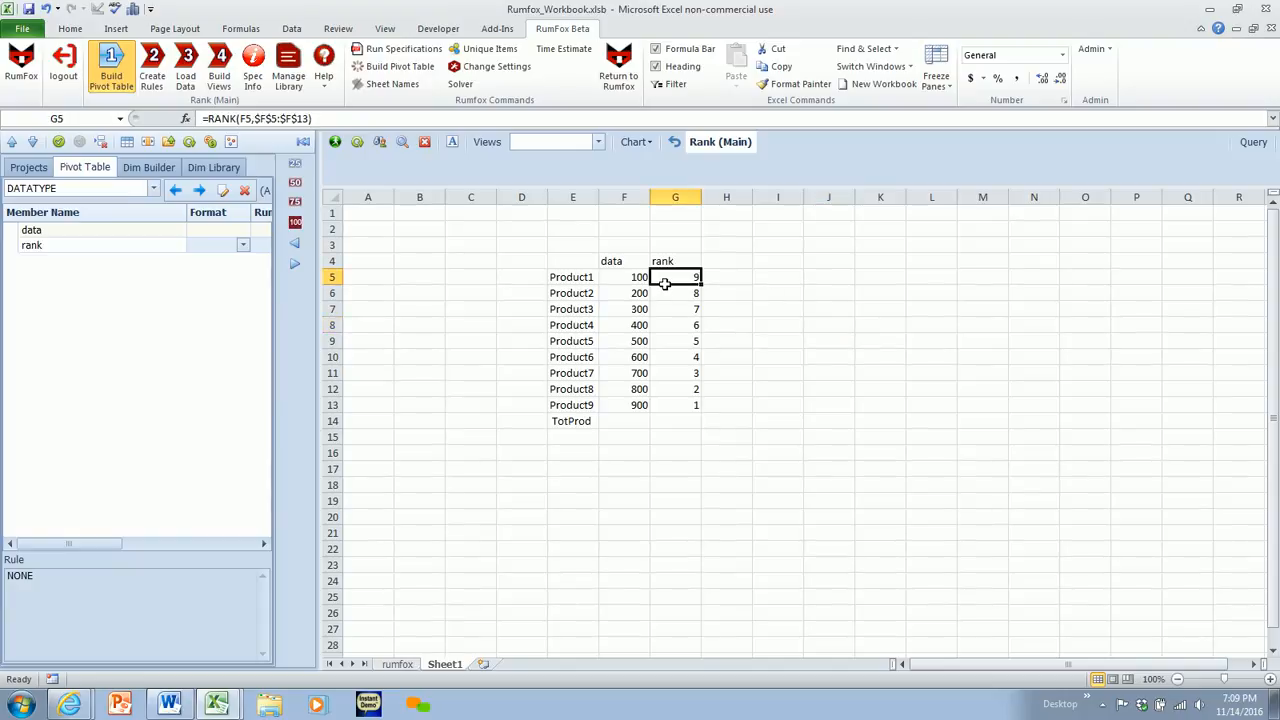
{"action": "left_click_drag", "start_coordinate": [334, 123], "coordinate": [205, 121]}
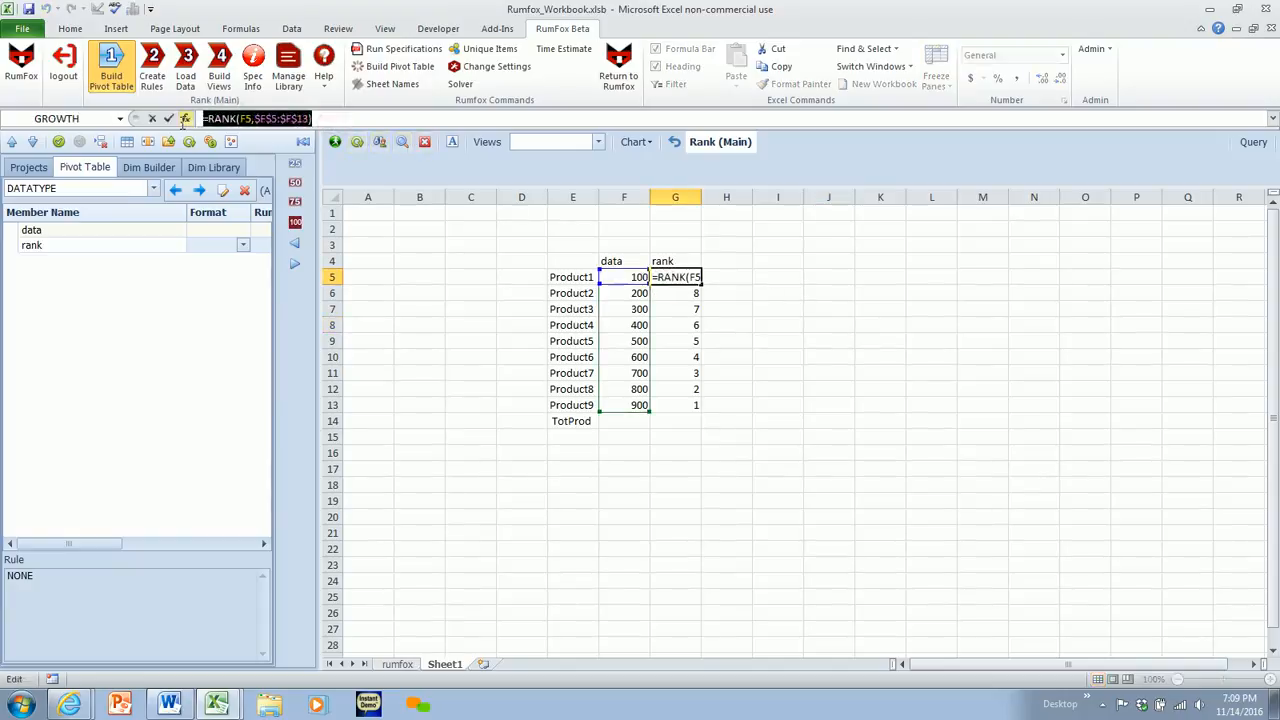
{"action": "key", "text": "ctrl+c"}
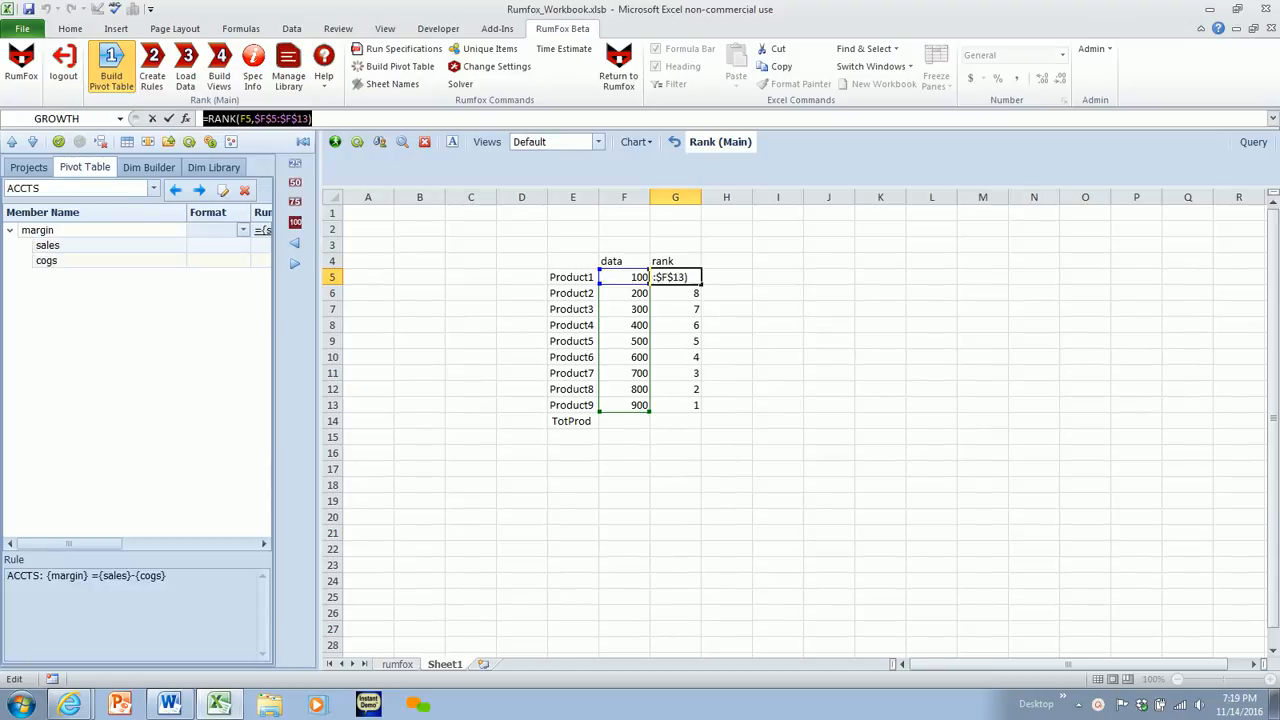
{"action": "key", "text": "Escape"}
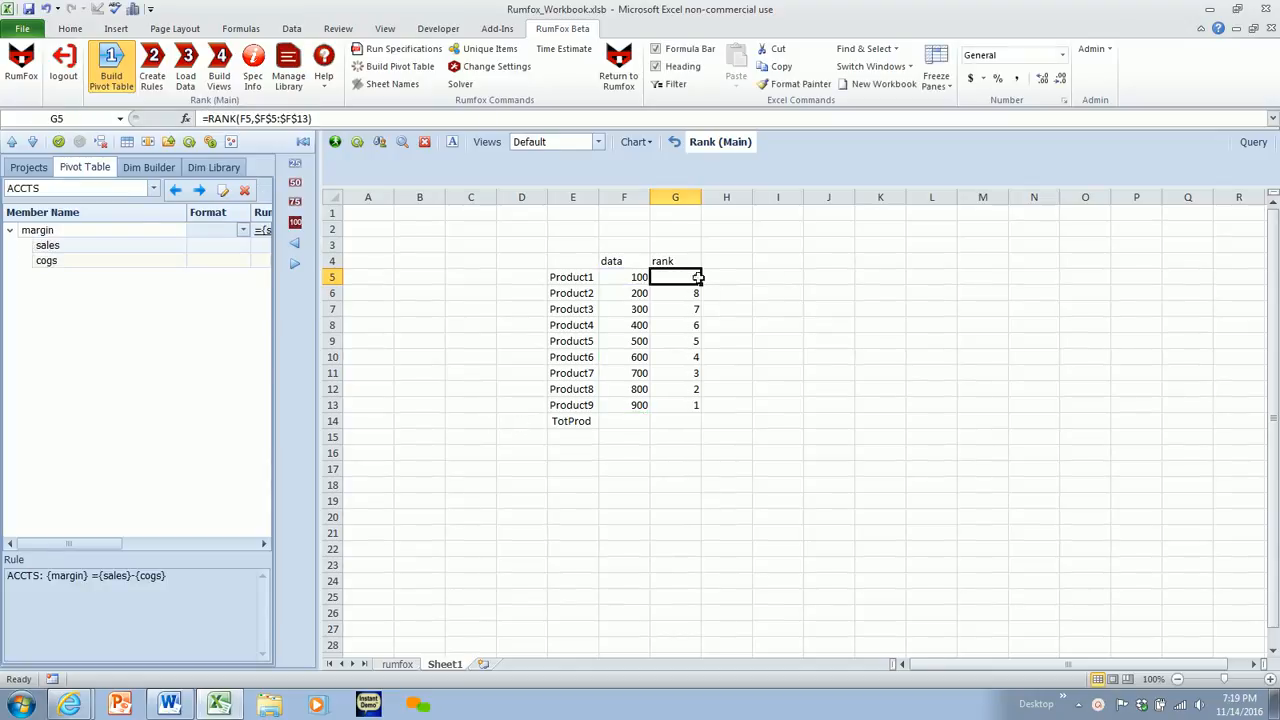
{"action": "left_click", "coordinate": [509, 273]}
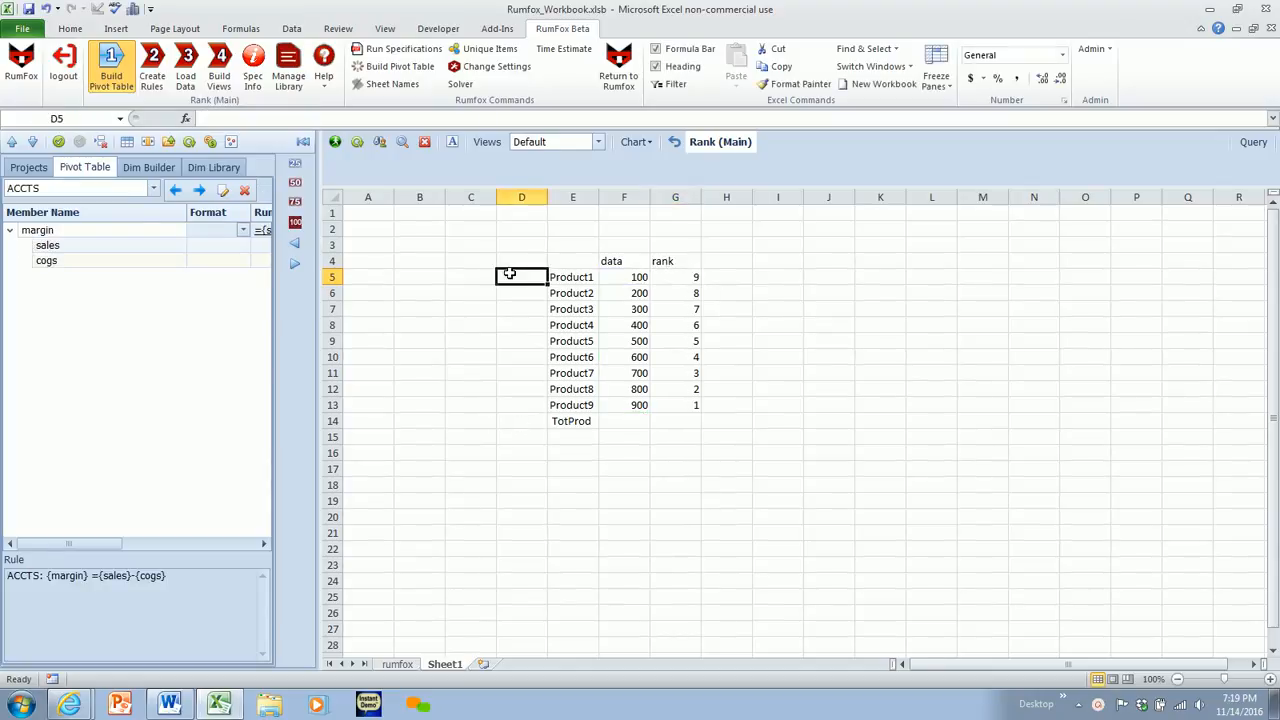
- Create a new RumFox rule for the rank member of the DATATYPE dimension
{"action": "left_click", "coordinate": [150, 73]}
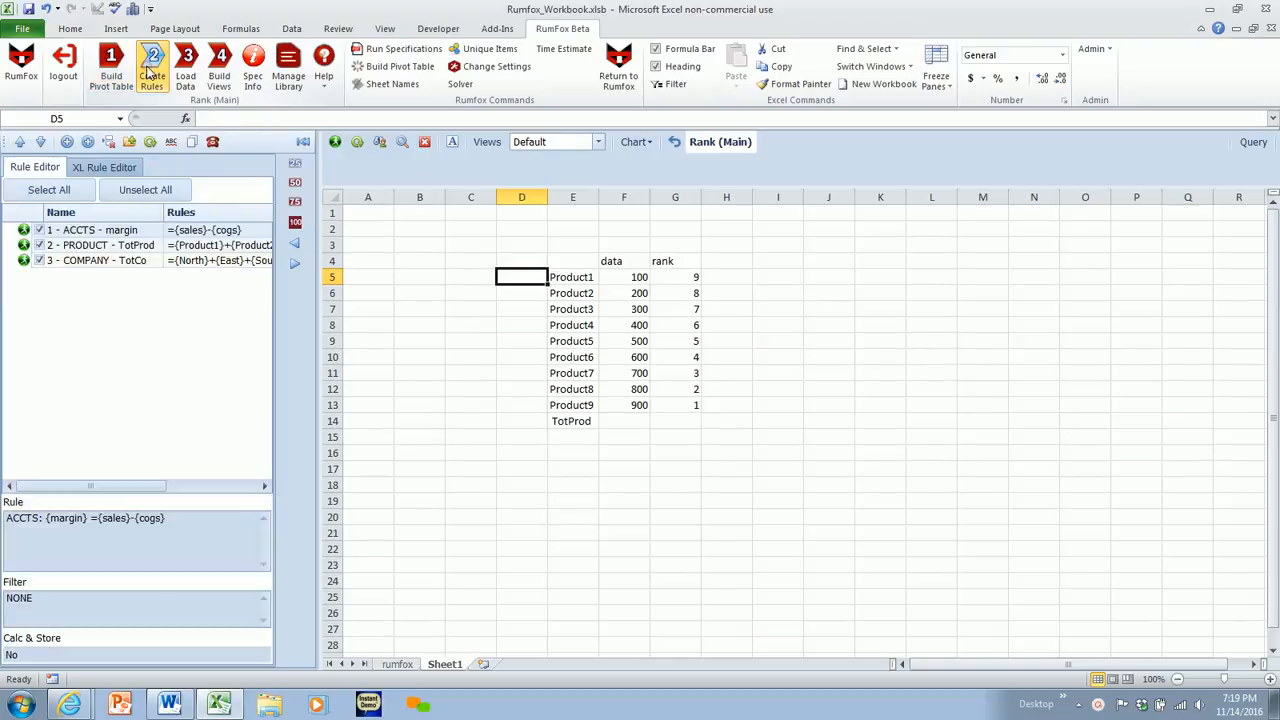
{"action": "left_click", "coordinate": [66, 141]}
{"action": "left_click", "coordinate": [252, 75]}
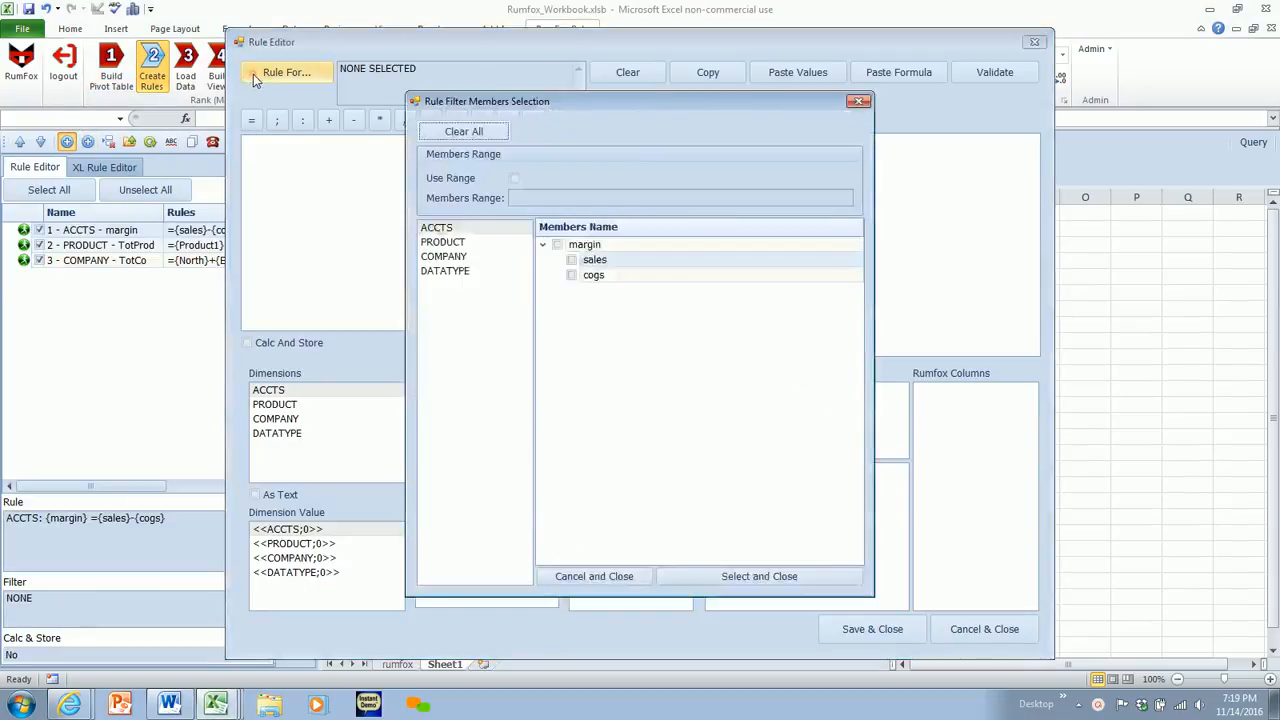
{"action": "left_click", "coordinate": [440, 274]}
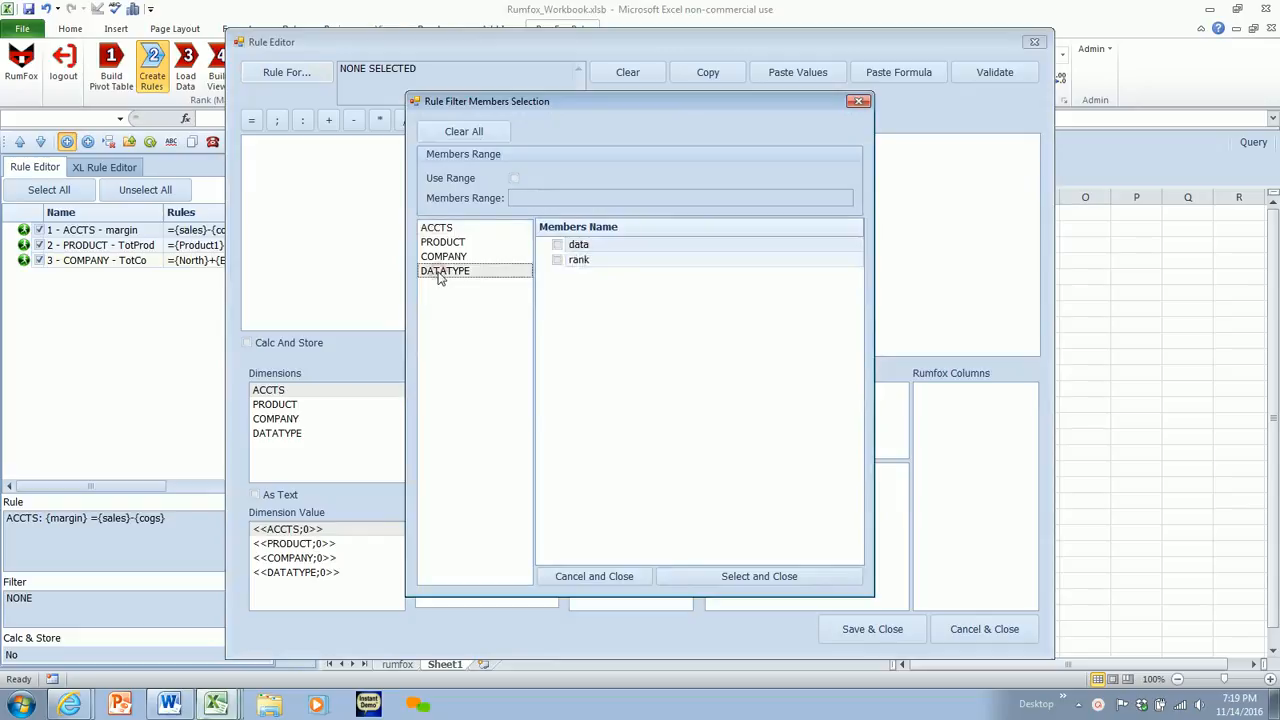
{"action": "left_click", "coordinate": [576, 262]}
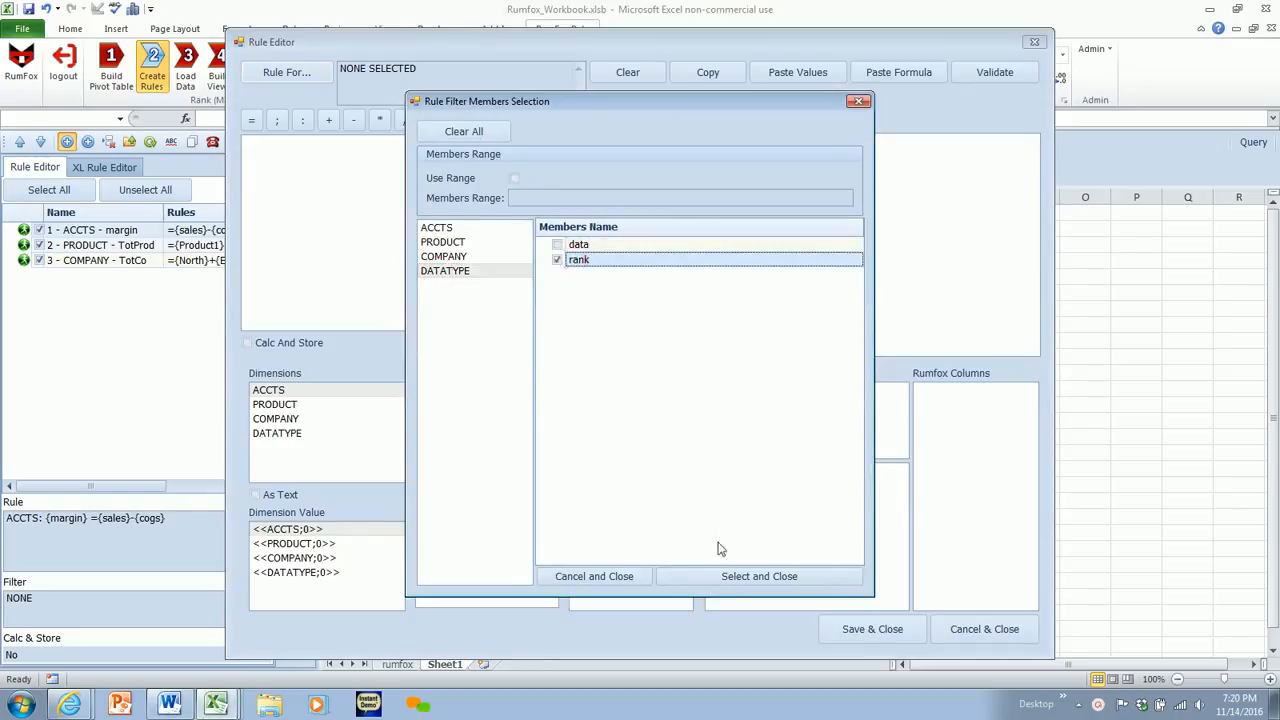
{"action": "left_click", "coordinate": [738, 582]}
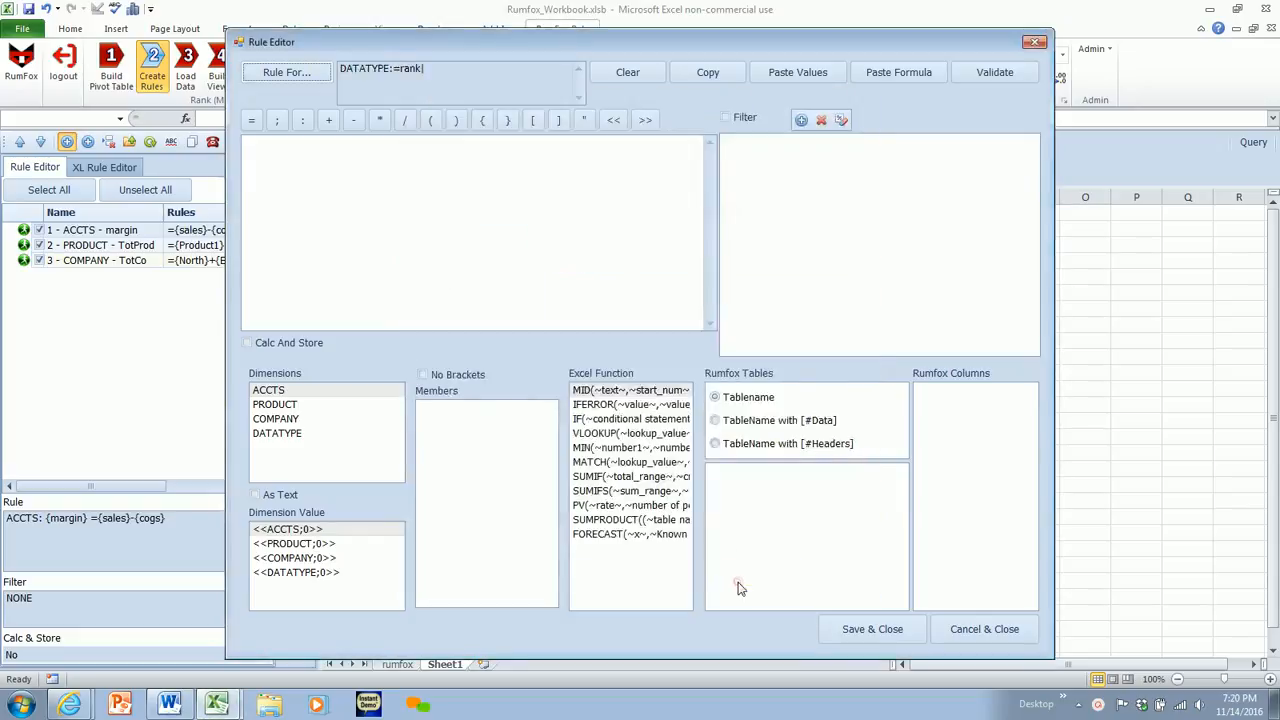
- Enter the rule formula =RANK({data},{data}:{data}) using the data member of DATATYPE
{"action": "left_click", "coordinate": [297, 152]}
{"action": "type", "text": "=RANK("}
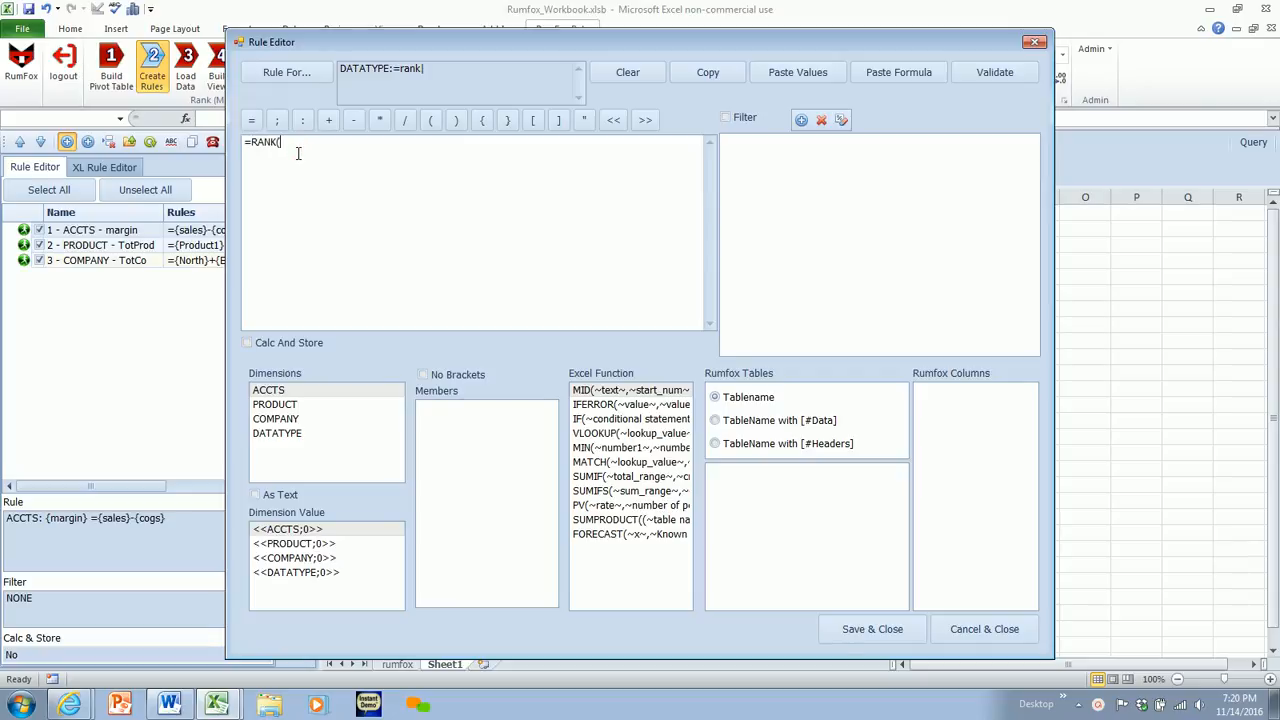
{"action": "left_click", "coordinate": [299, 434]}
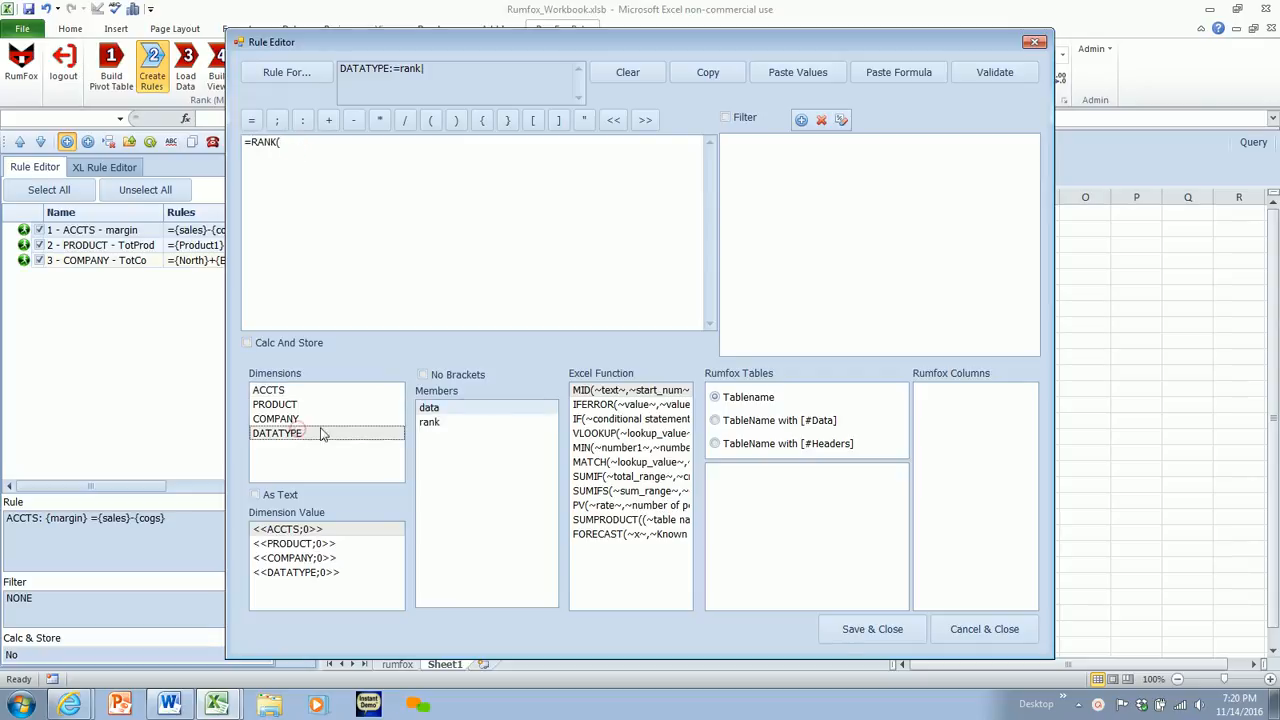
{"action": "double_click", "coordinate": [428, 408]}
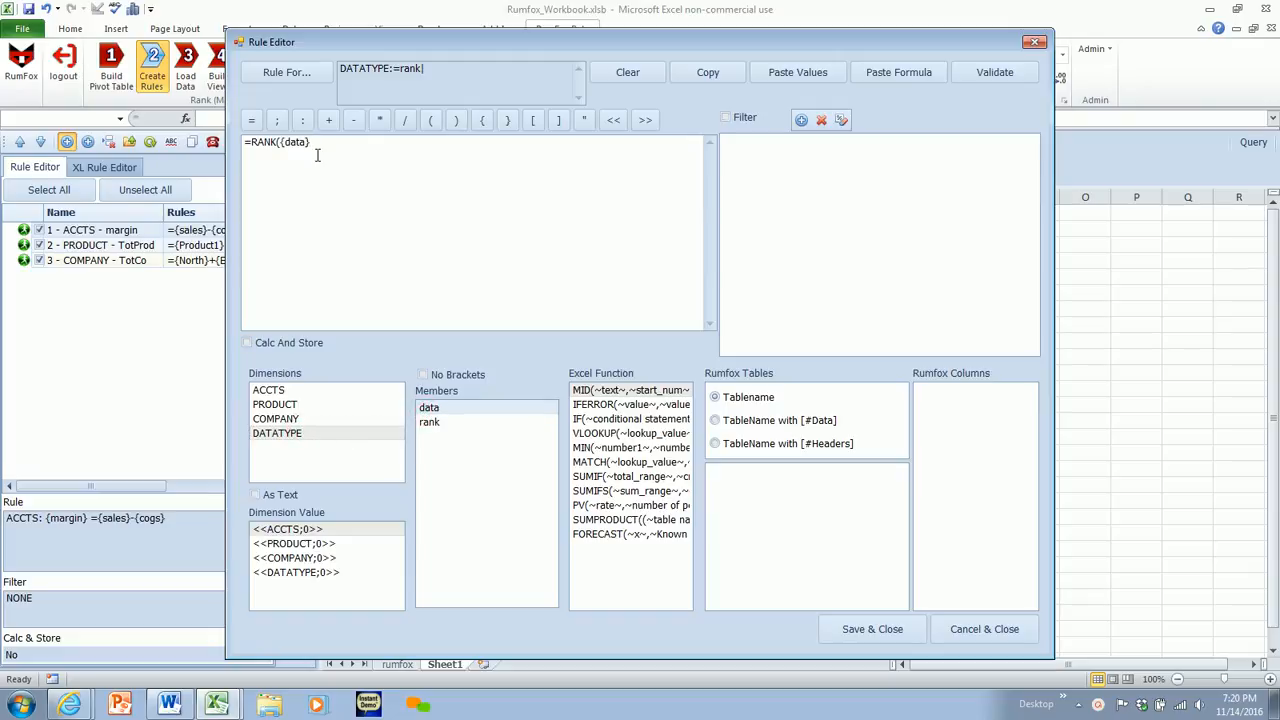
{"action": "type", "text": ","}
{"action": "double_click", "coordinate": [428, 408]}
{"action": "type", "text": ")"}
{"action": "double_click", "coordinate": [428, 408]}
- Add Product1 to the range's first data reference and Product9 to its last, each separated by a semicolon
{"action": "left_click", "coordinate": [277, 121]}
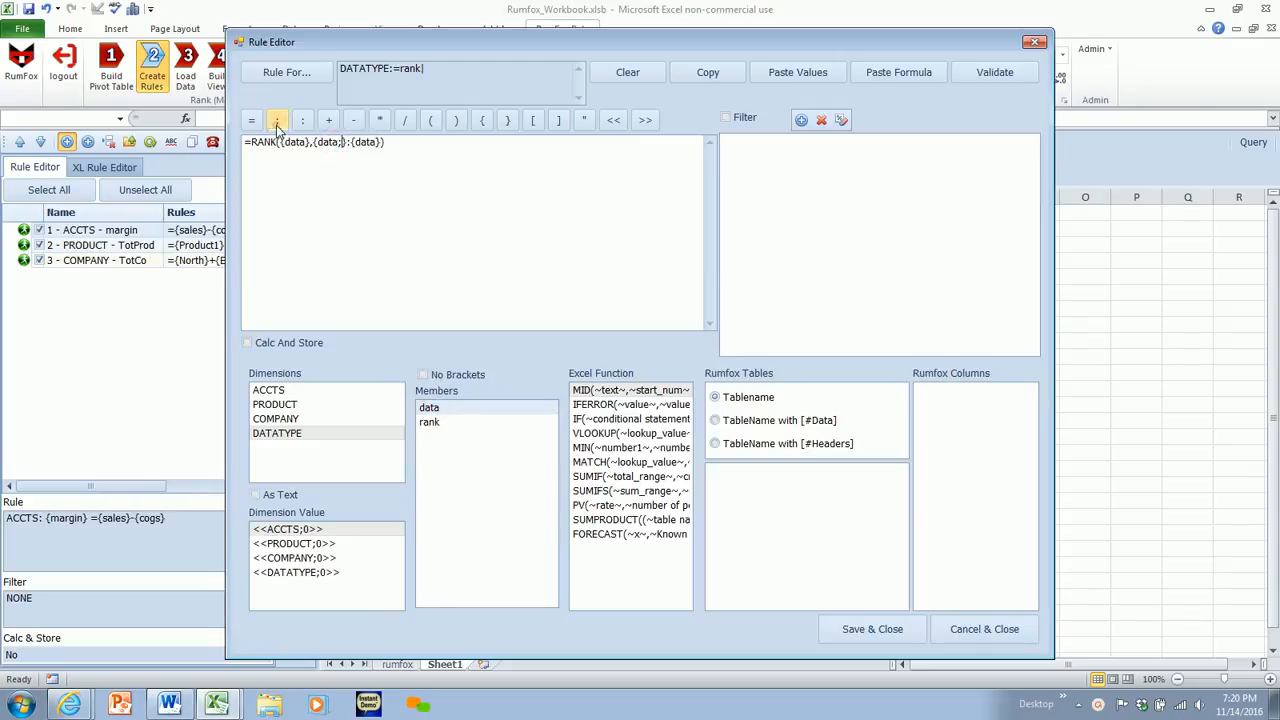
{"action": "left_click", "coordinate": [288, 405]}
{"action": "double_click", "coordinate": [438, 408]}
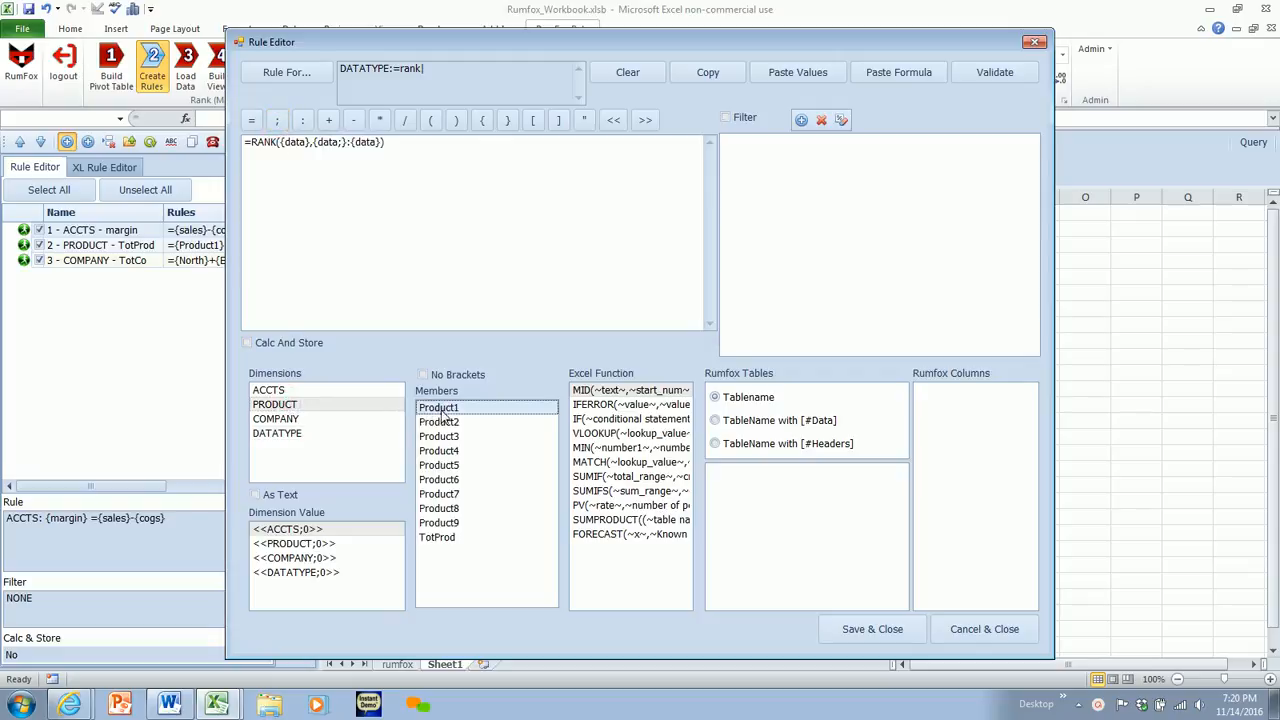
{"action": "left_click", "coordinate": [426, 144]}
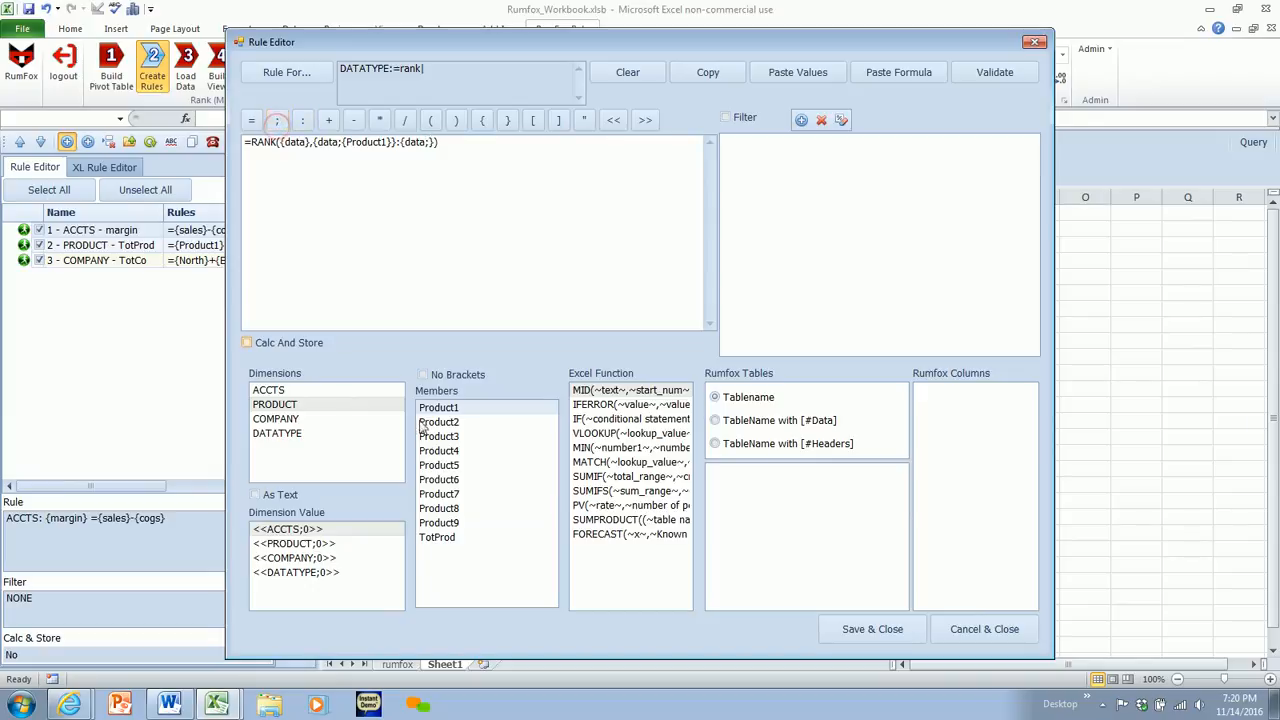
{"action": "double_click", "coordinate": [455, 524]}
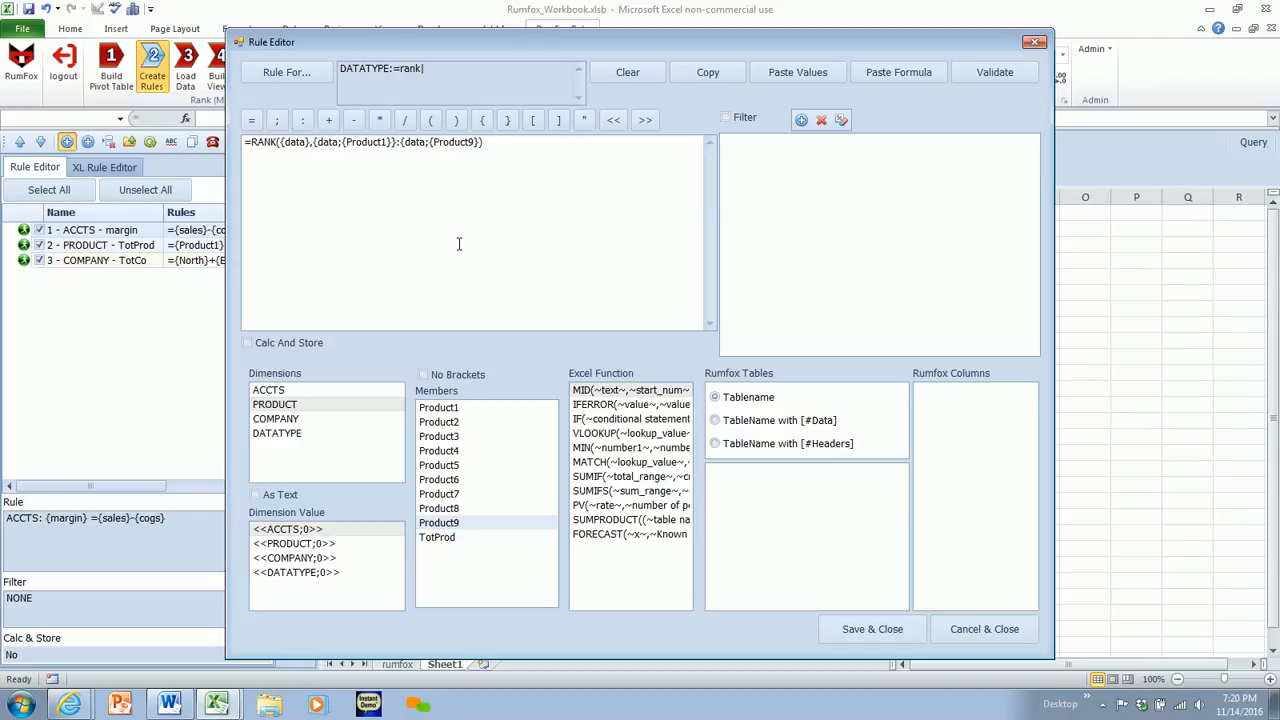
- Remove the inner braces around Product1 and Product9 so the rule reads =RANK({data},{data;Product1}:{data;Product9})
{"action": "left_click", "coordinate": [434, 141]}
{"action": "key", "text": "BackSpace"}
{"action": "left_click", "coordinate": [392, 141]}
{"action": "key", "text": "BackSpace"}
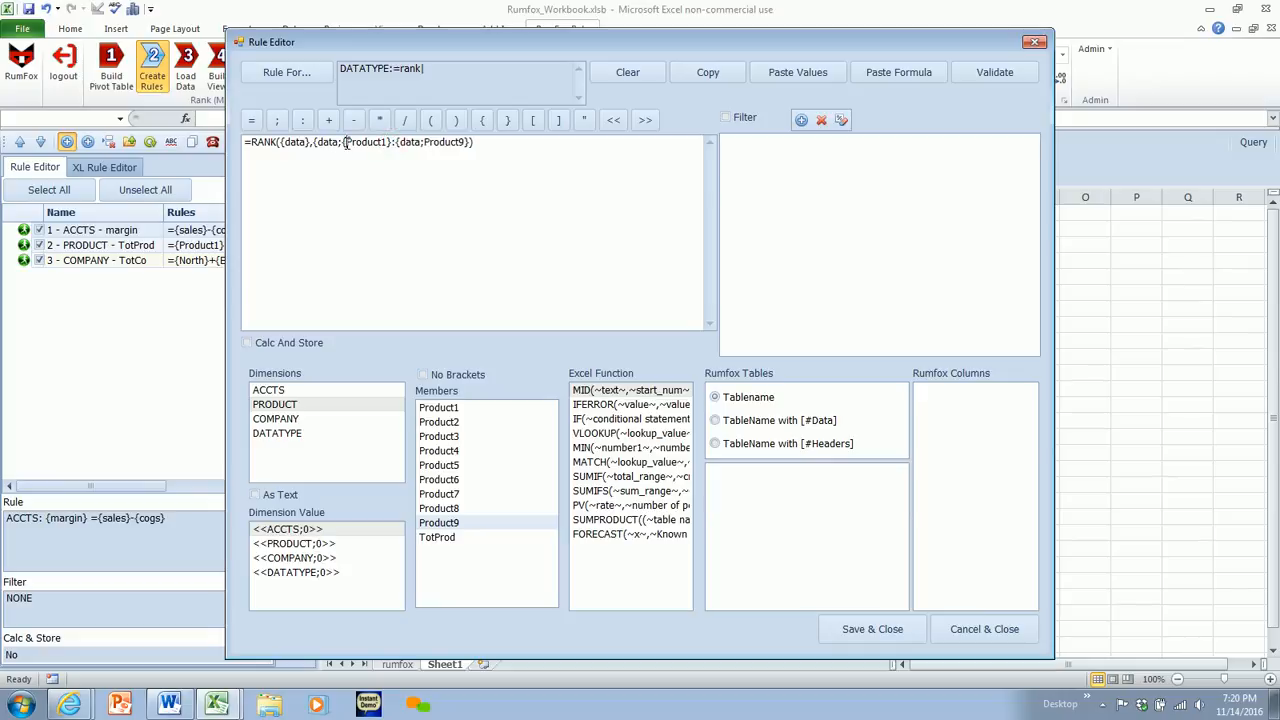
{"action": "key", "text": "BackSpace"}
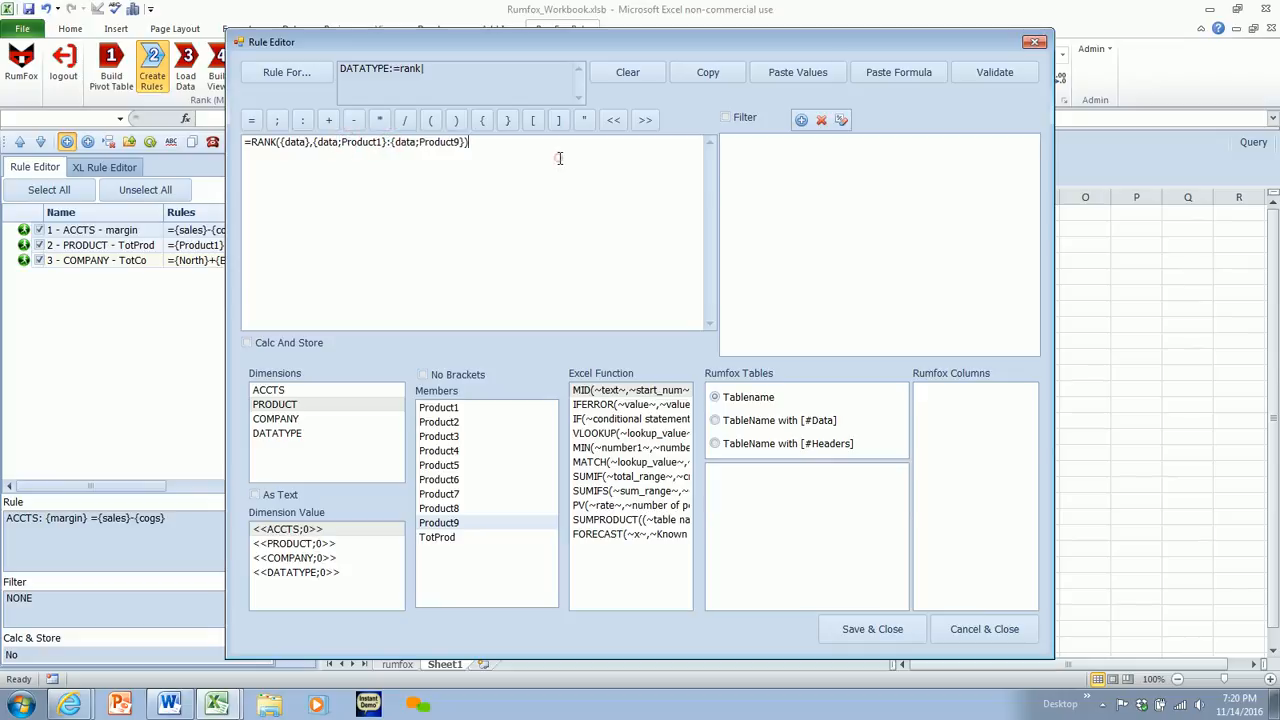
- Validate the rank rule, then save it and close the rule editor
{"action": "left_click", "coordinate": [981, 76]}
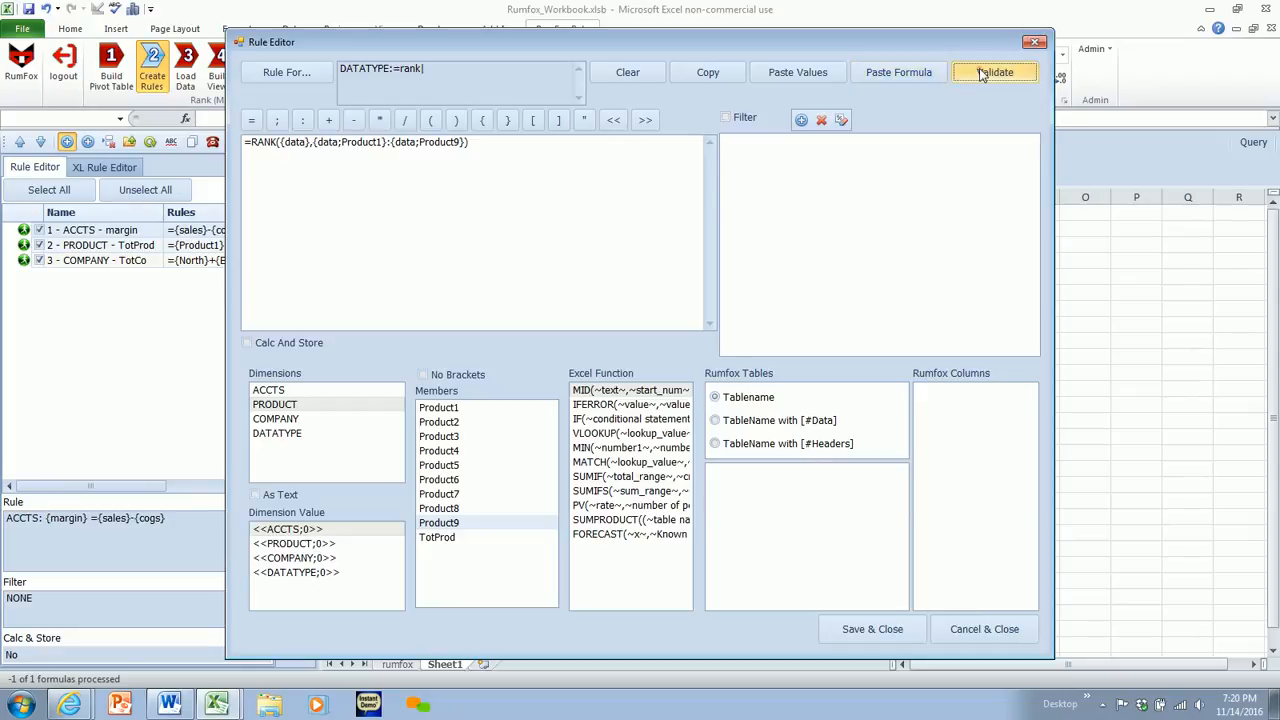
{"action": "left_click", "coordinate": [704, 404]}
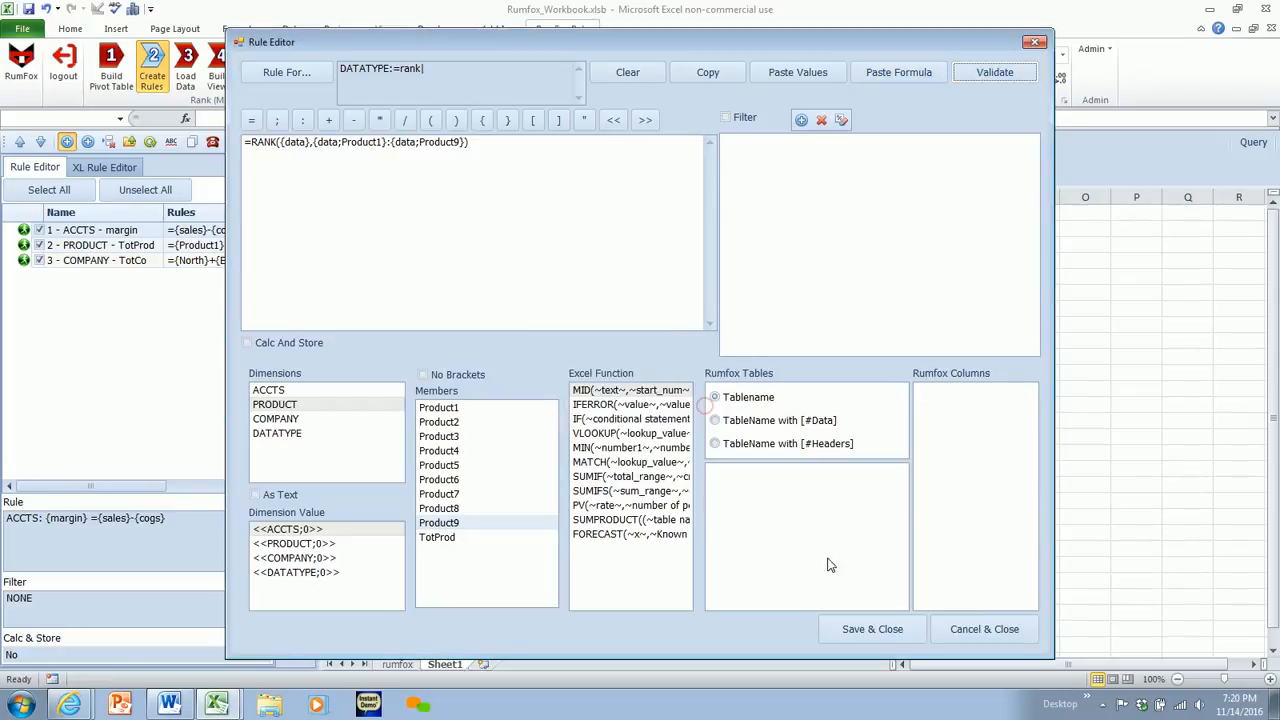
{"action": "left_click", "coordinate": [858, 628]}
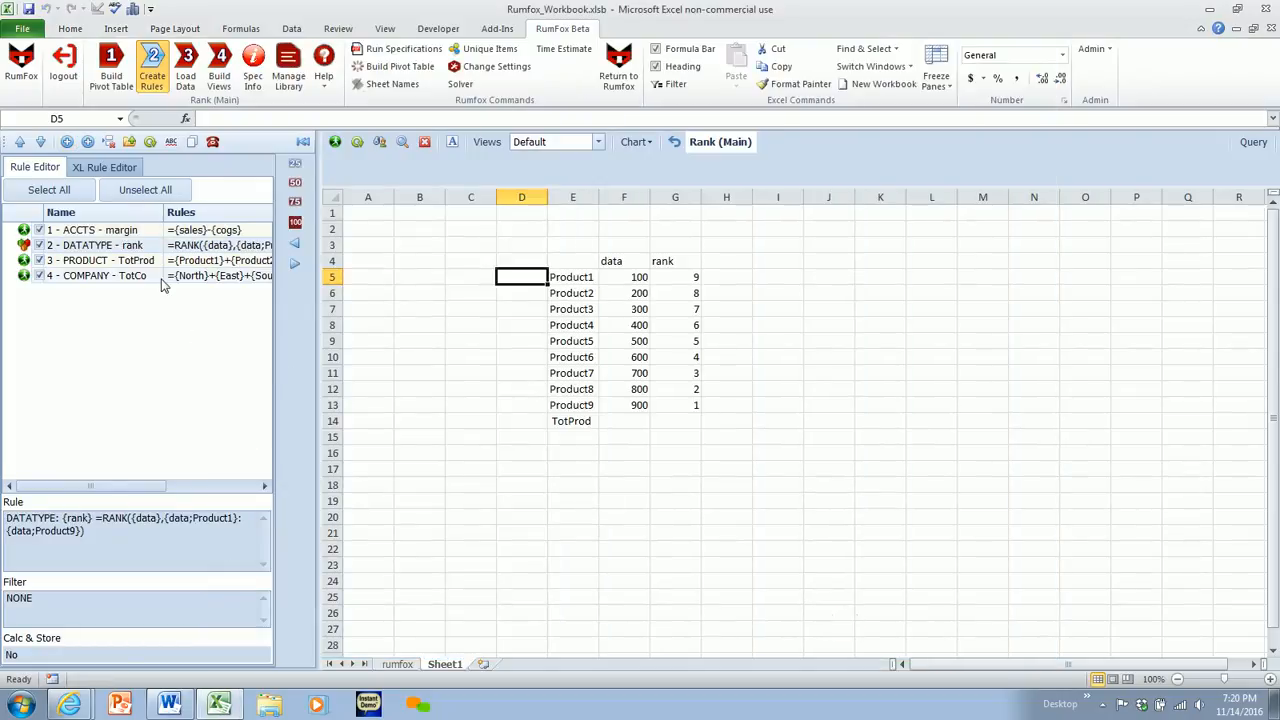
- Move the DATATYPE rank rule below the COMPANY TotCo rule and process the rules
{"action": "left_click", "coordinate": [40, 141]}
{"action": "left_click", "coordinate": [40, 141]}
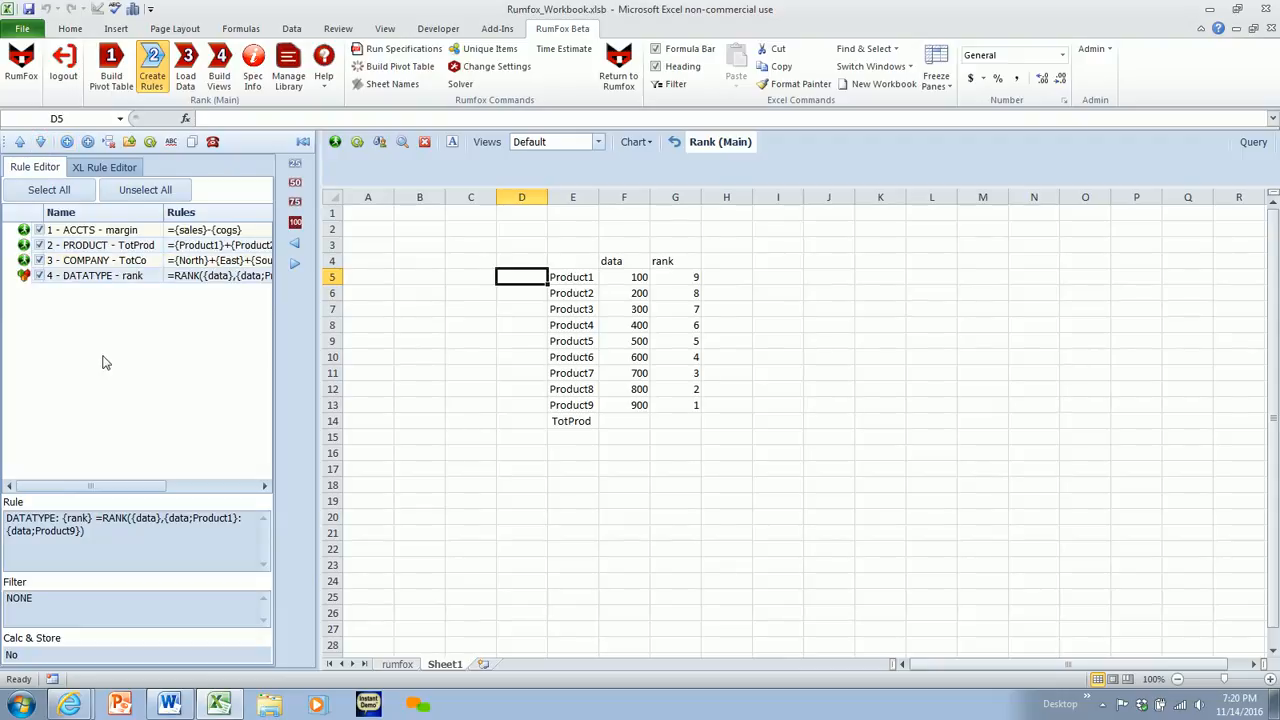
{"action": "left_click", "coordinate": [150, 141]}
{"action": "left_click", "coordinate": [676, 400]}
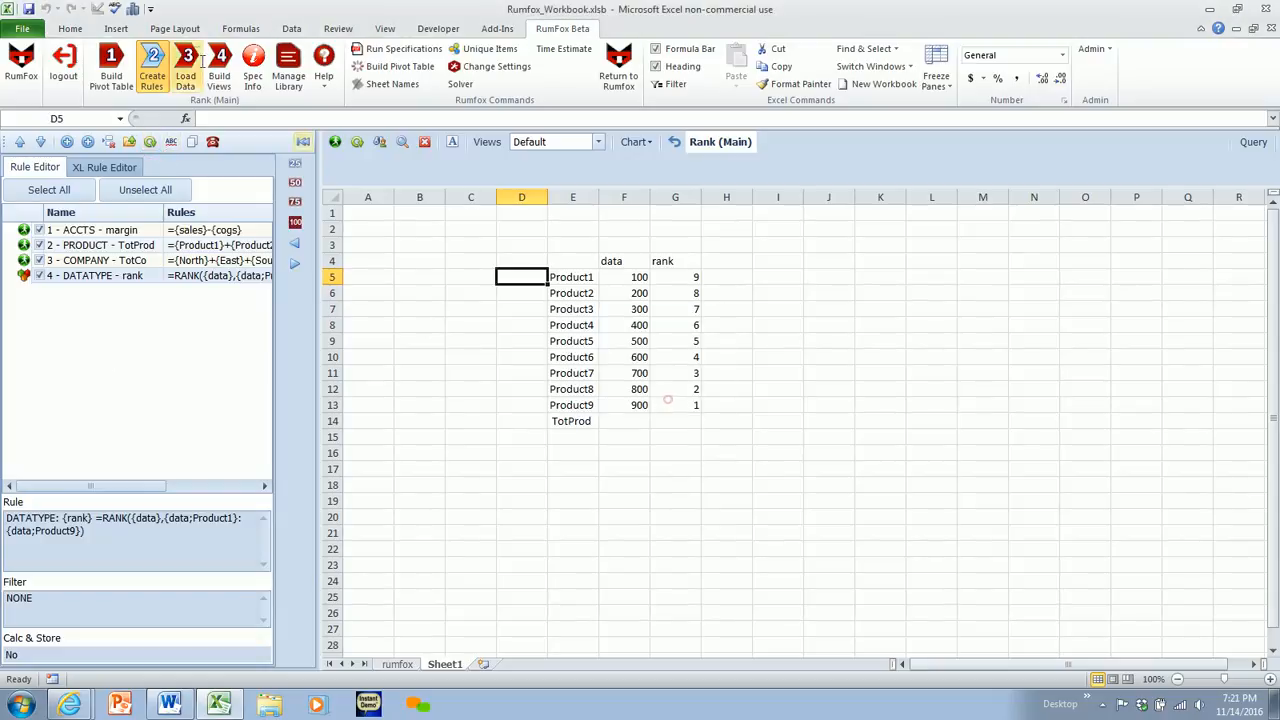
- Set up random data loading with separate entries for the ACCTS members sales and cogs
{"action": "left_click", "coordinate": [186, 70]}
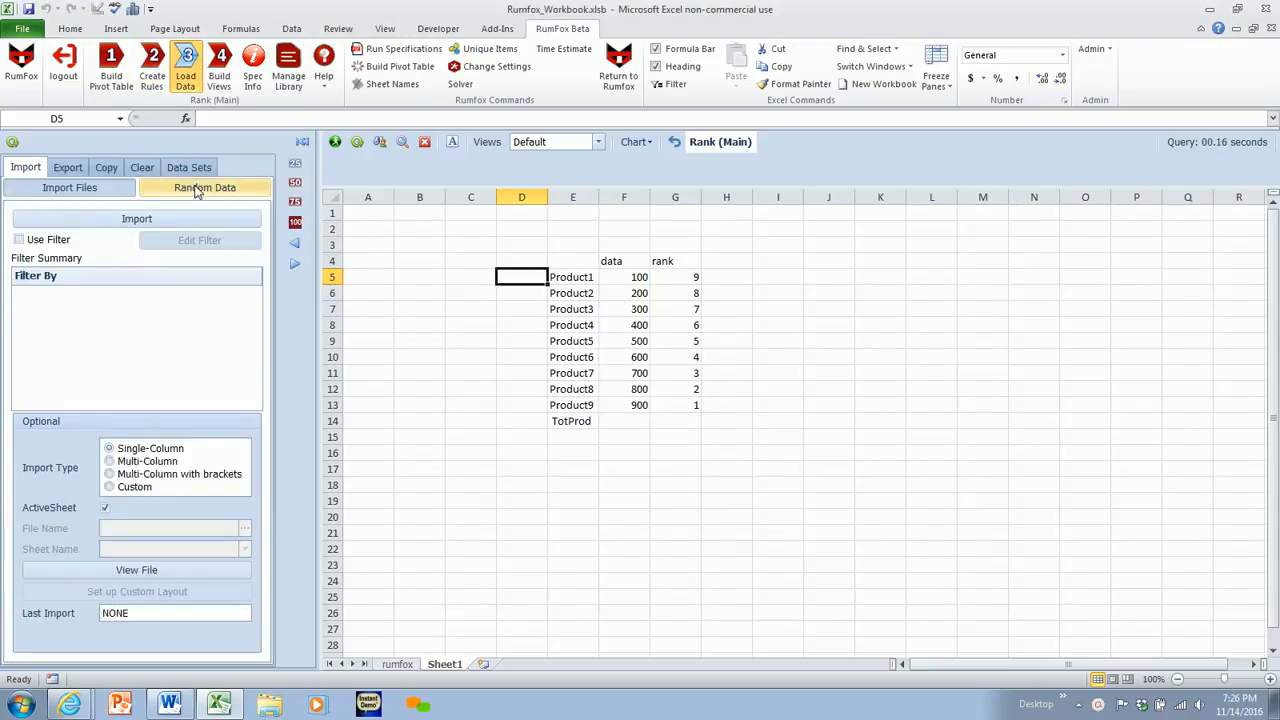
{"action": "left_click", "coordinate": [197, 189]}
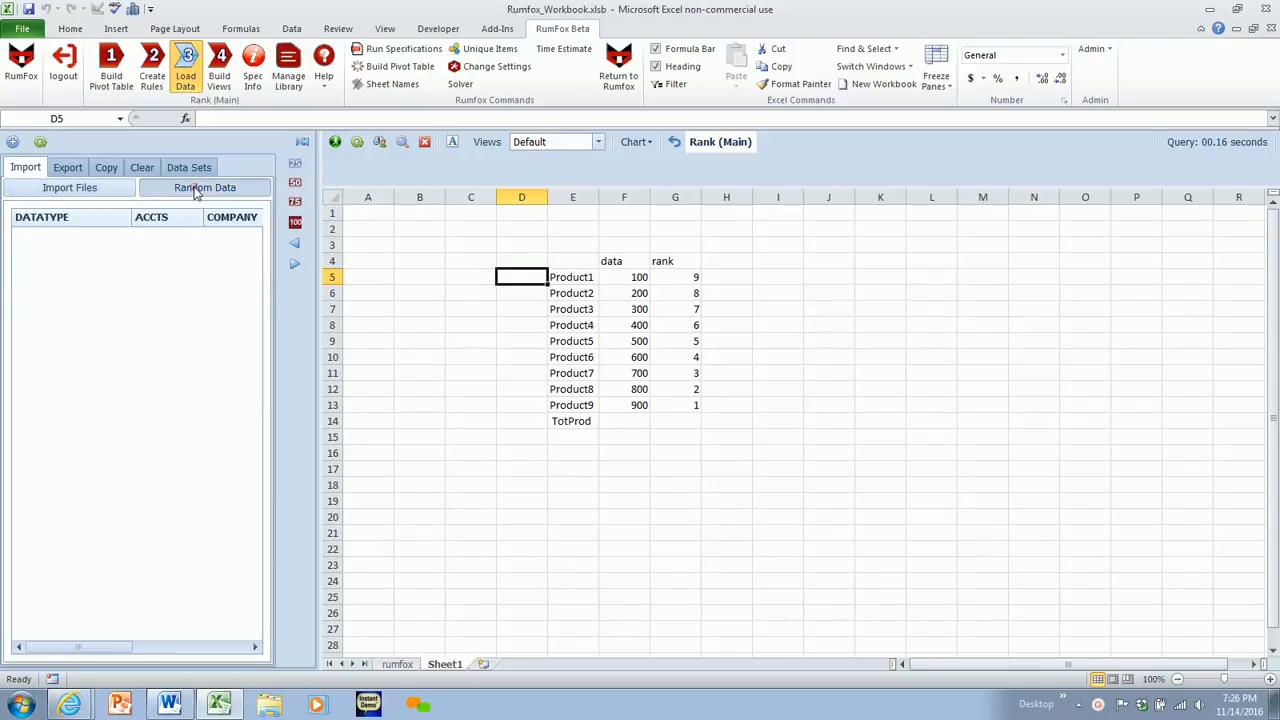
{"action": "left_click", "coordinate": [12, 141]}
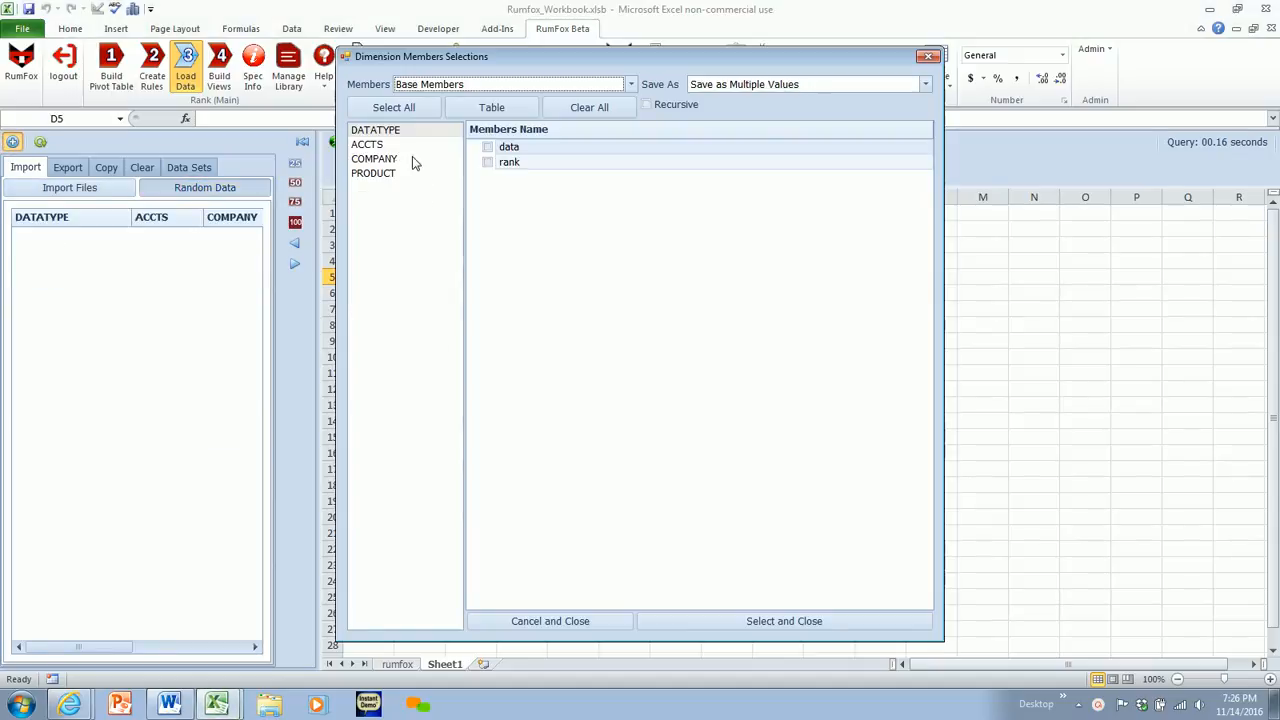
{"action": "left_click", "coordinate": [368, 145]}
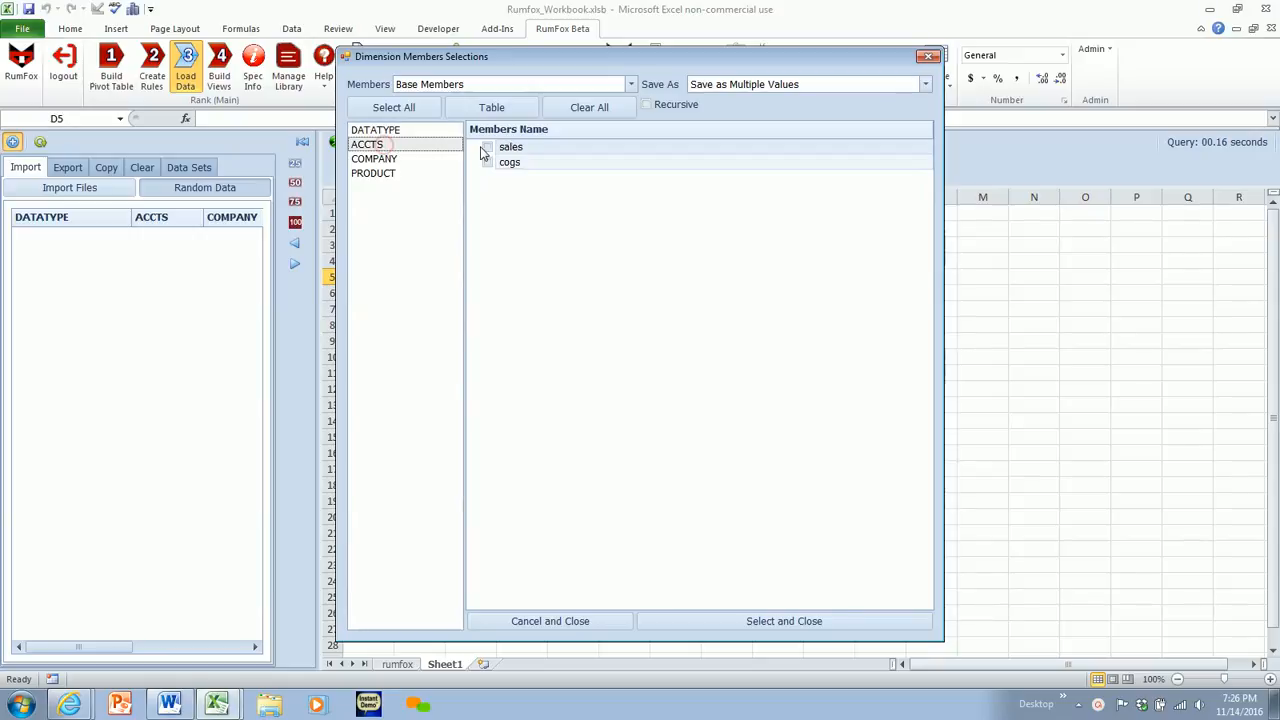
{"action": "left_click", "coordinate": [487, 147]}
{"action": "left_click", "coordinate": [487, 162]}
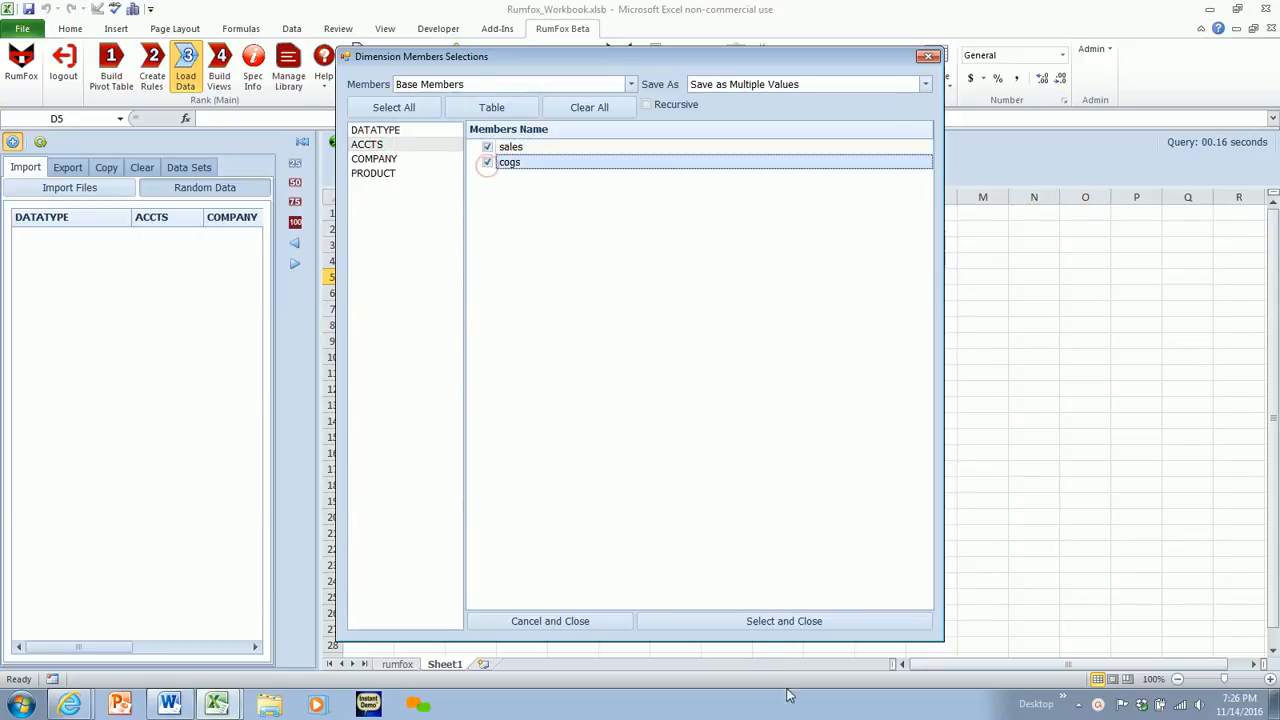
{"action": "left_click", "coordinate": [757, 624]}
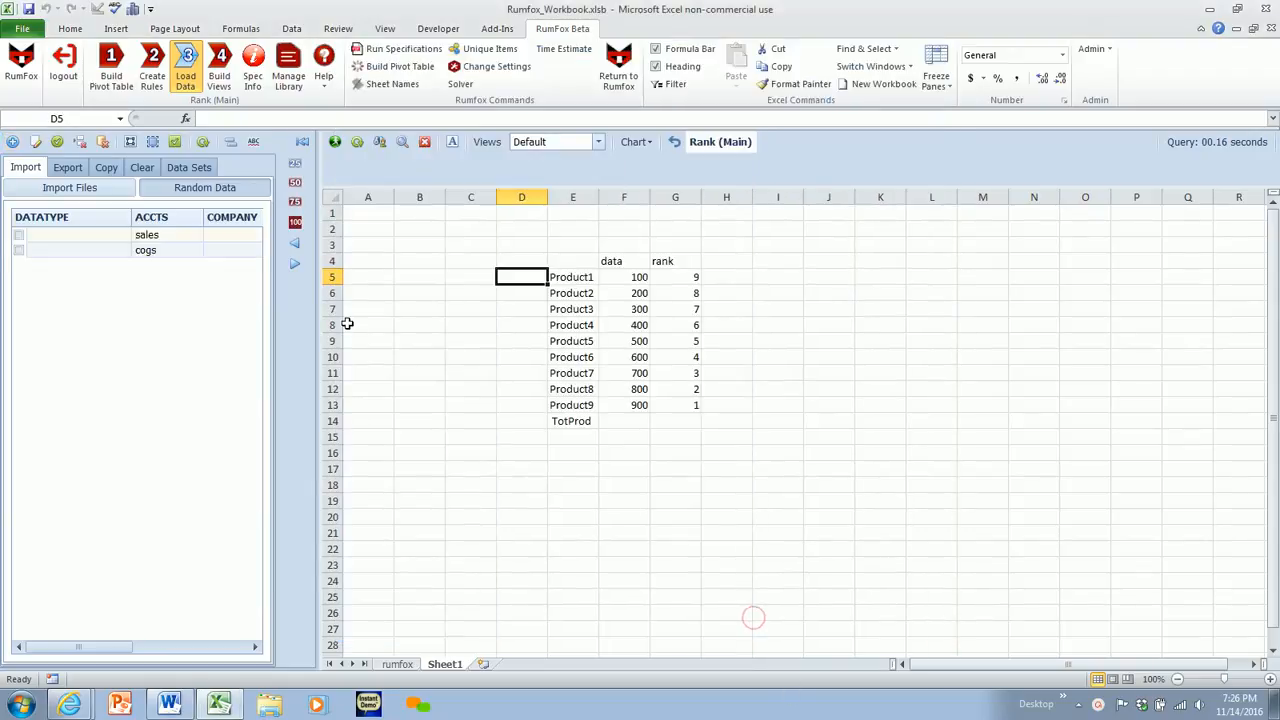
- Set the random value ranges to 100#200 for sales and 75#95 for cogs
{"action": "left_click", "coordinate": [290, 184]}
{"action": "left_click", "coordinate": [390, 238]}
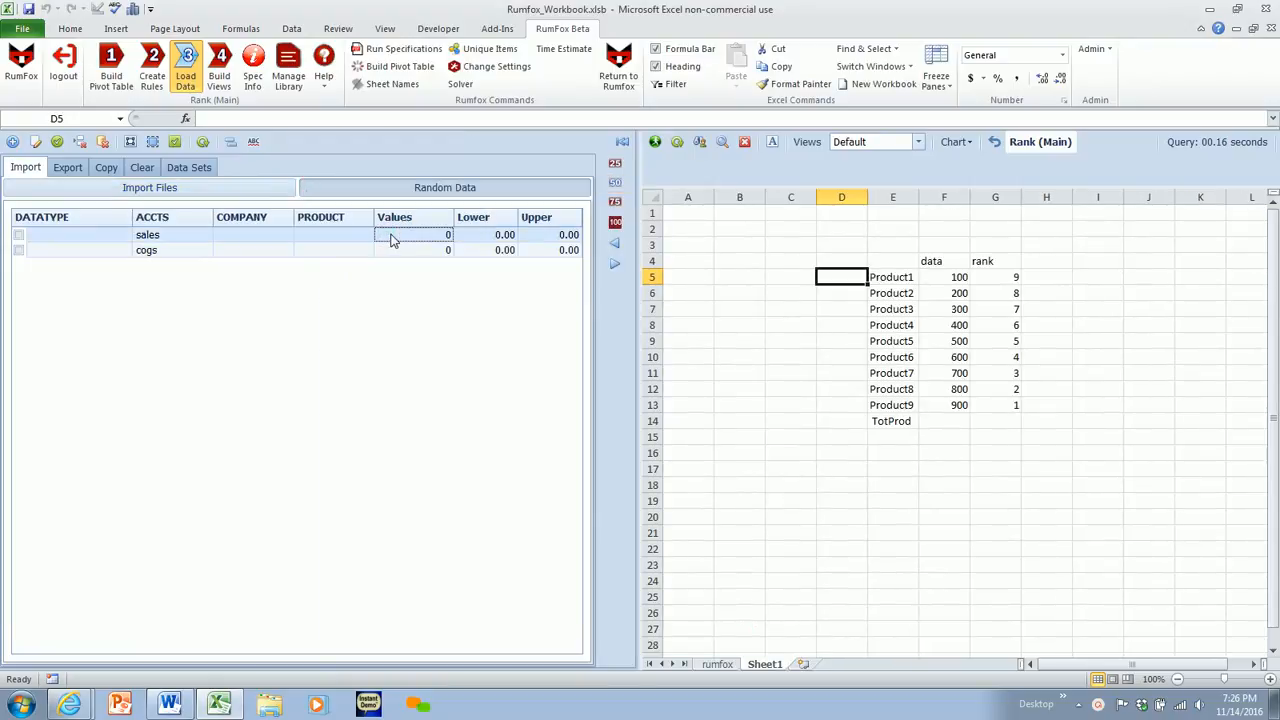
{"action": "left_click", "coordinate": [38, 145]}
{"action": "type", "text": "100#200"}
{"action": "left_click", "coordinate": [401, 256]}
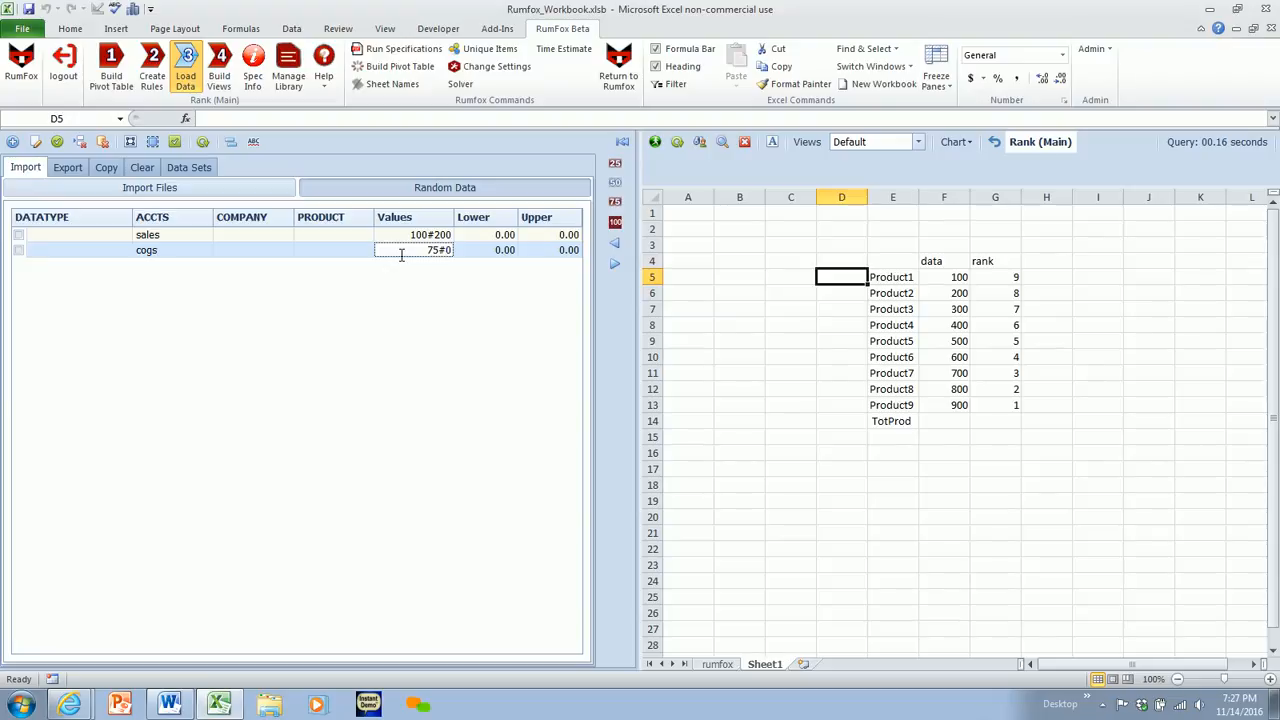
{"action": "type", "text": "75#95"}
{"action": "key", "text": "Delete"}
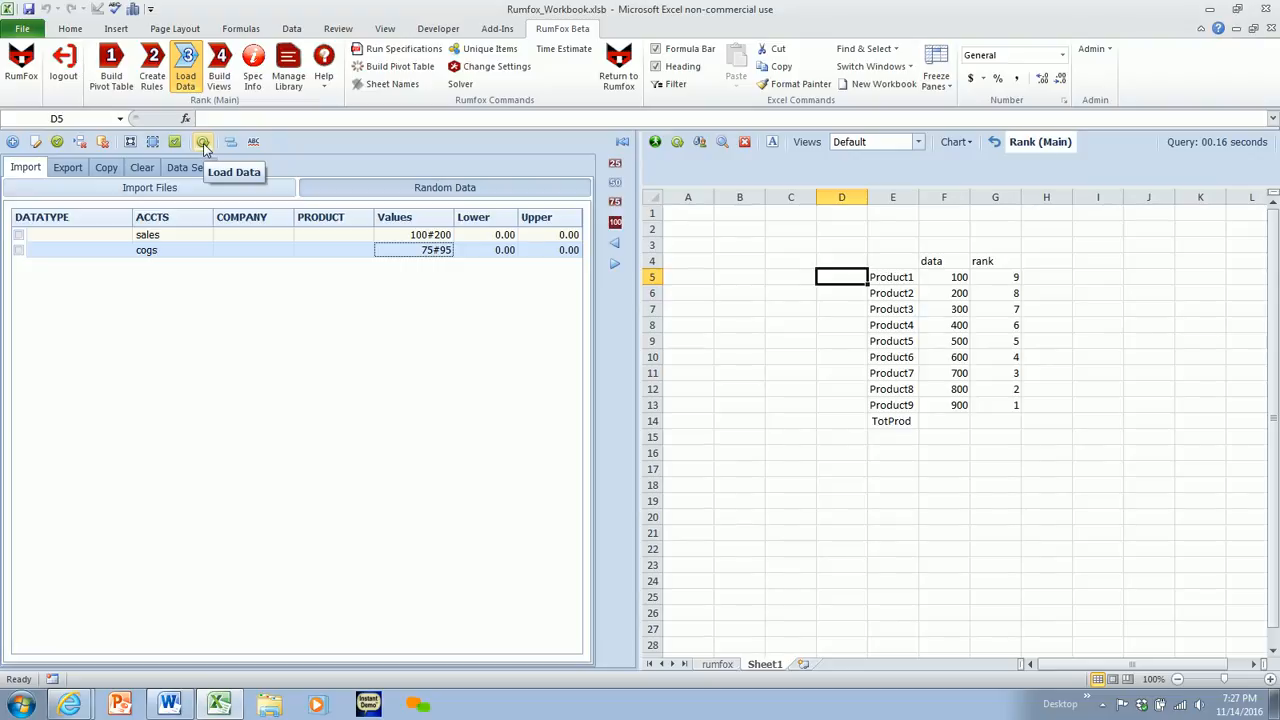
- Load the random data, replacing the existing values, and shrink the data pane back to a narrow width
{"action": "left_click", "coordinate": [204, 145]}
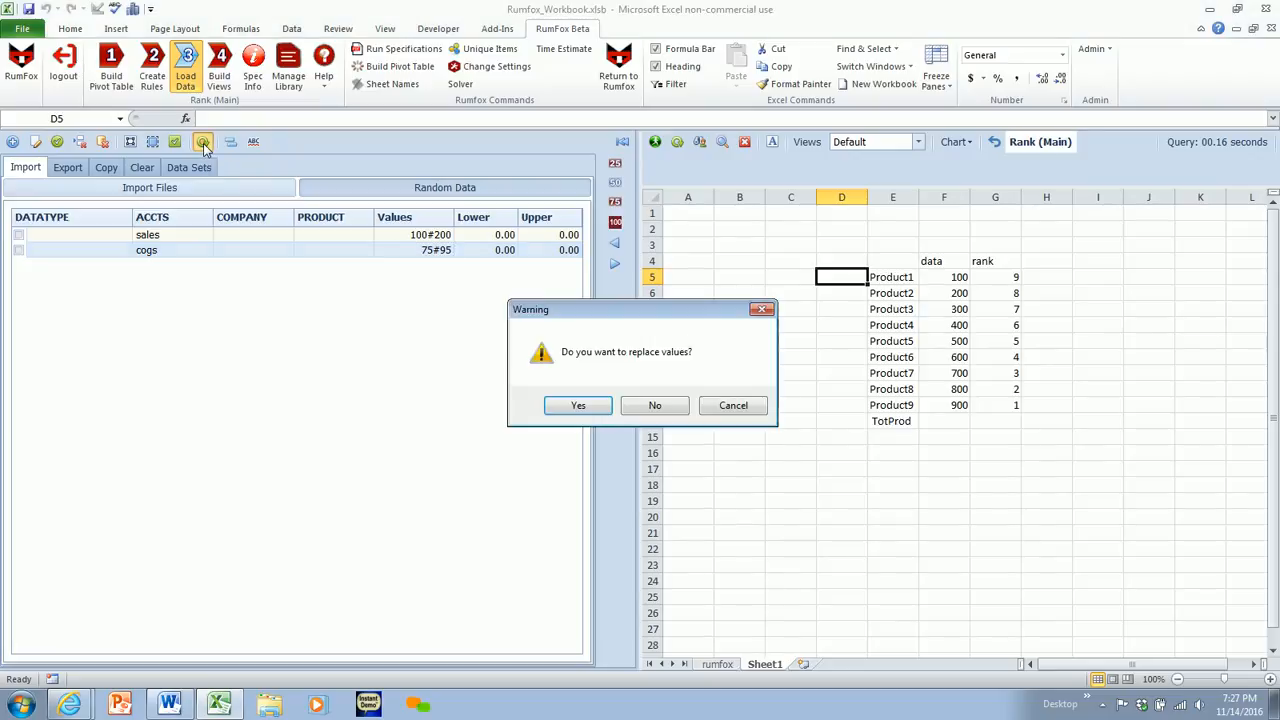
{"action": "left_click", "coordinate": [578, 406]}
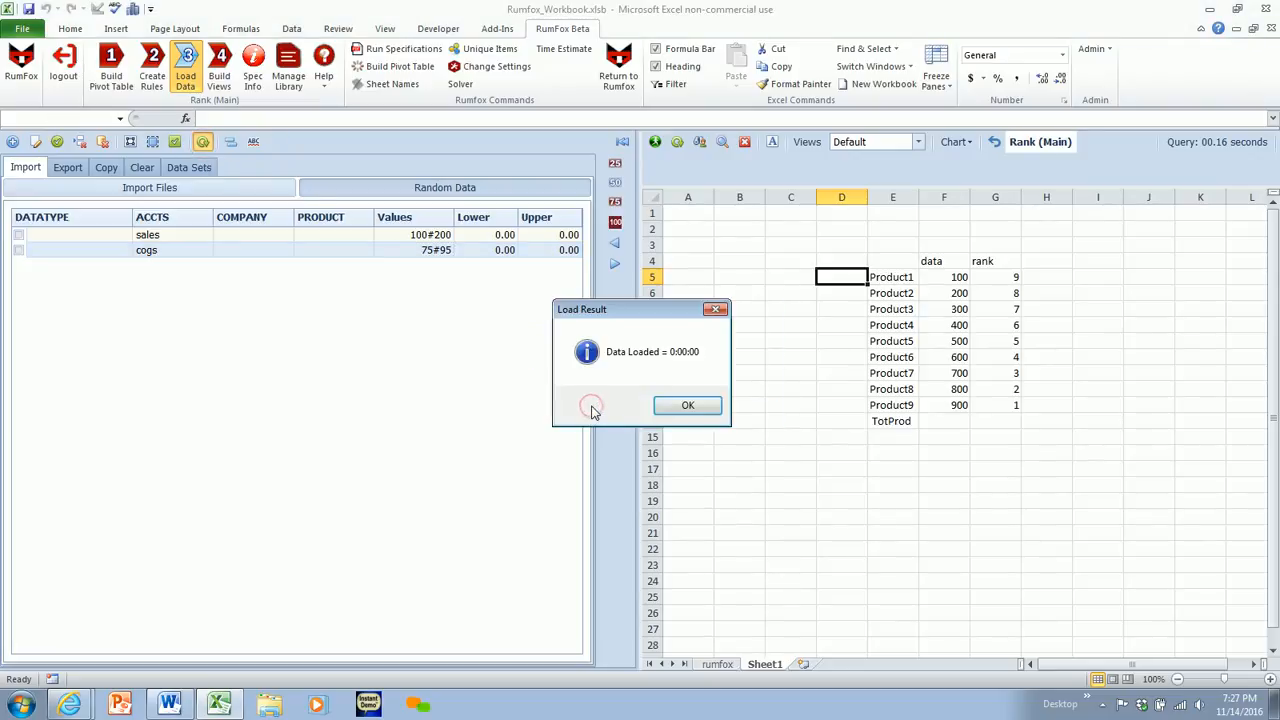
{"action": "left_click", "coordinate": [700, 406]}
{"action": "left_click", "coordinate": [615, 163]}
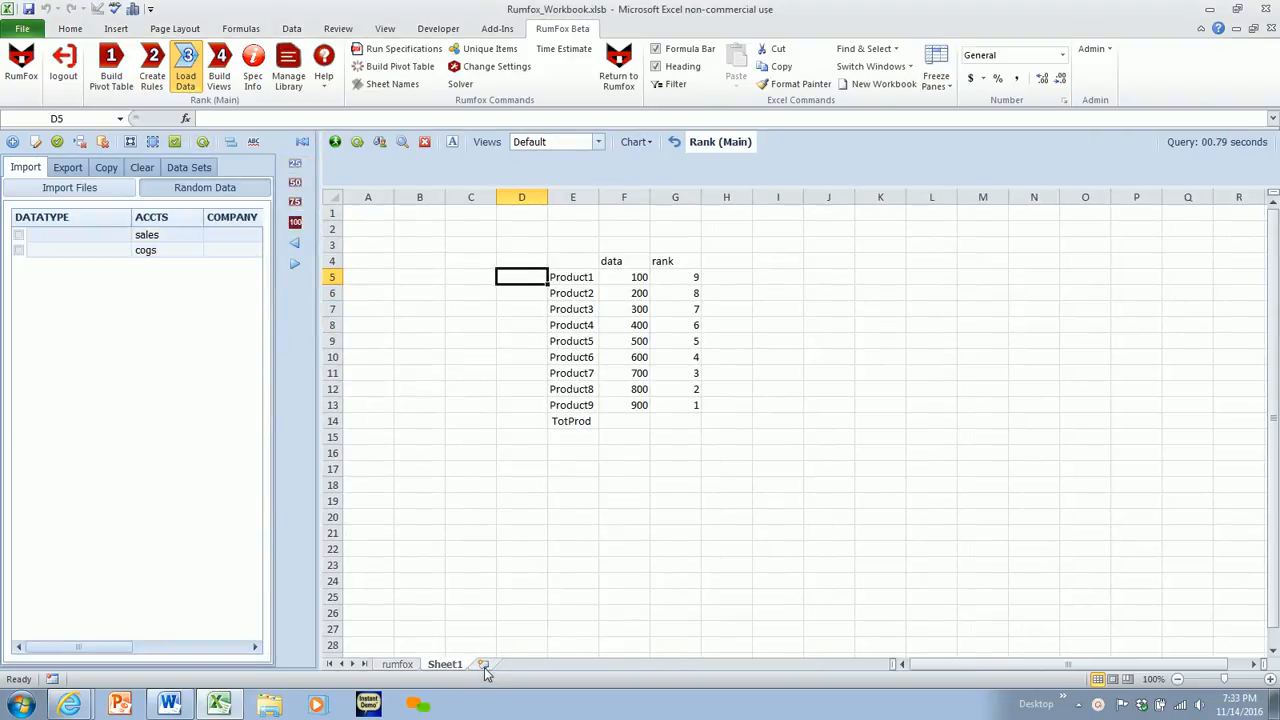
- Insert a new worksheet, run the Default view query in it, and check the data and rank values
{"action": "left_click", "coordinate": [484, 667]}
{"action": "left_click", "coordinate": [216, 68]}
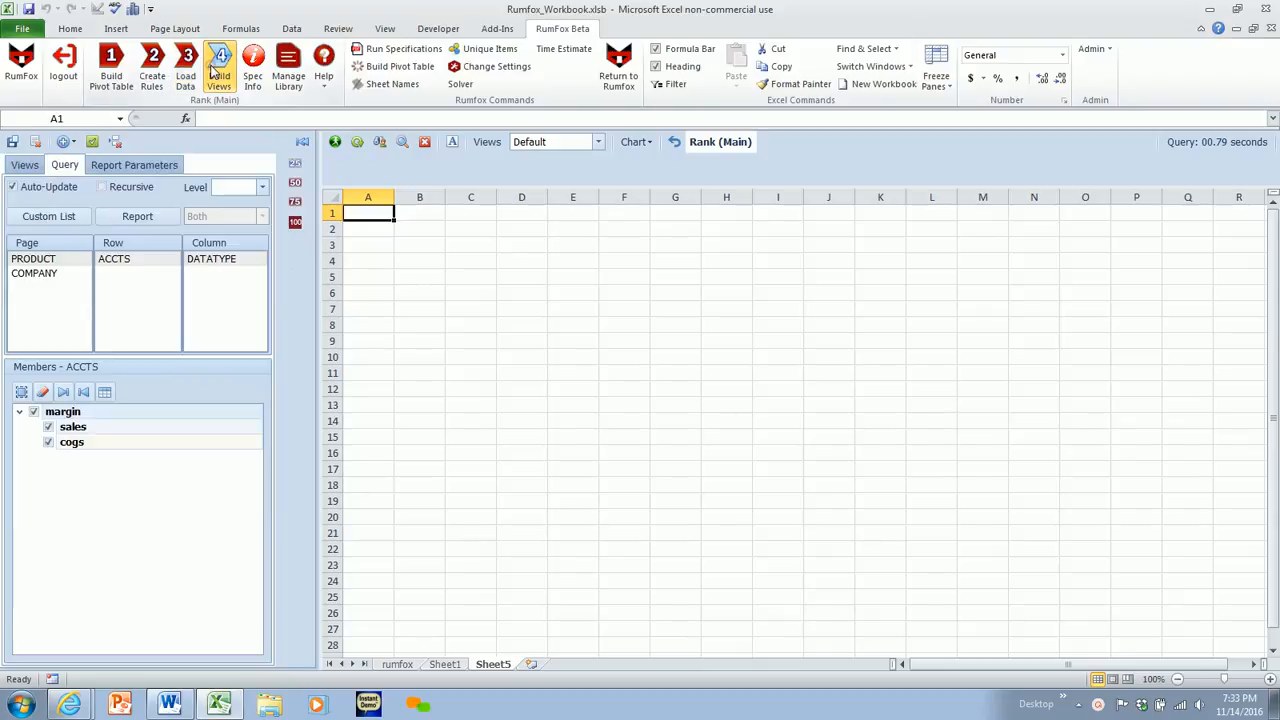
{"action": "left_click", "coordinate": [336, 144]}
{"action": "left_click_drag", "start_coordinate": [468, 264], "coordinate": [508, 298]}
{"action": "left_click", "coordinate": [512, 265]}
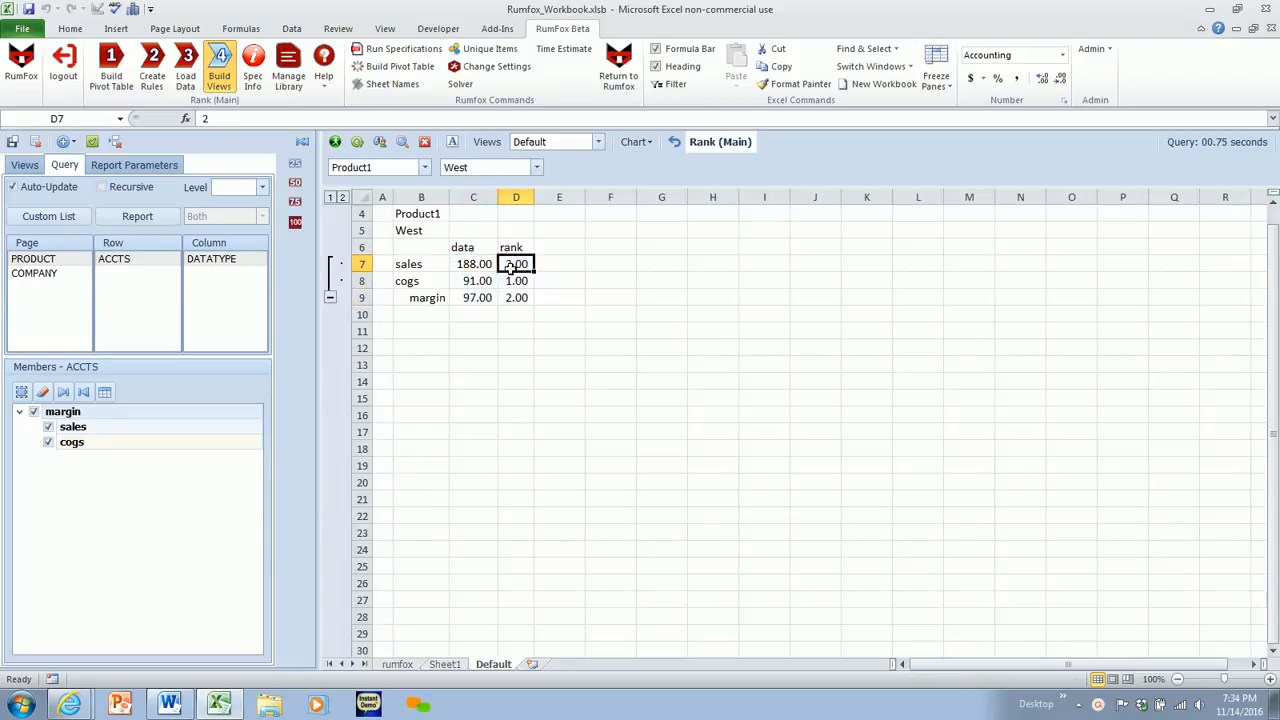
- Place COMPANY above DATATYPE in the view's columns and keep only sales selected among the ACCTS members
{"action": "left_click", "coordinate": [30, 274]}
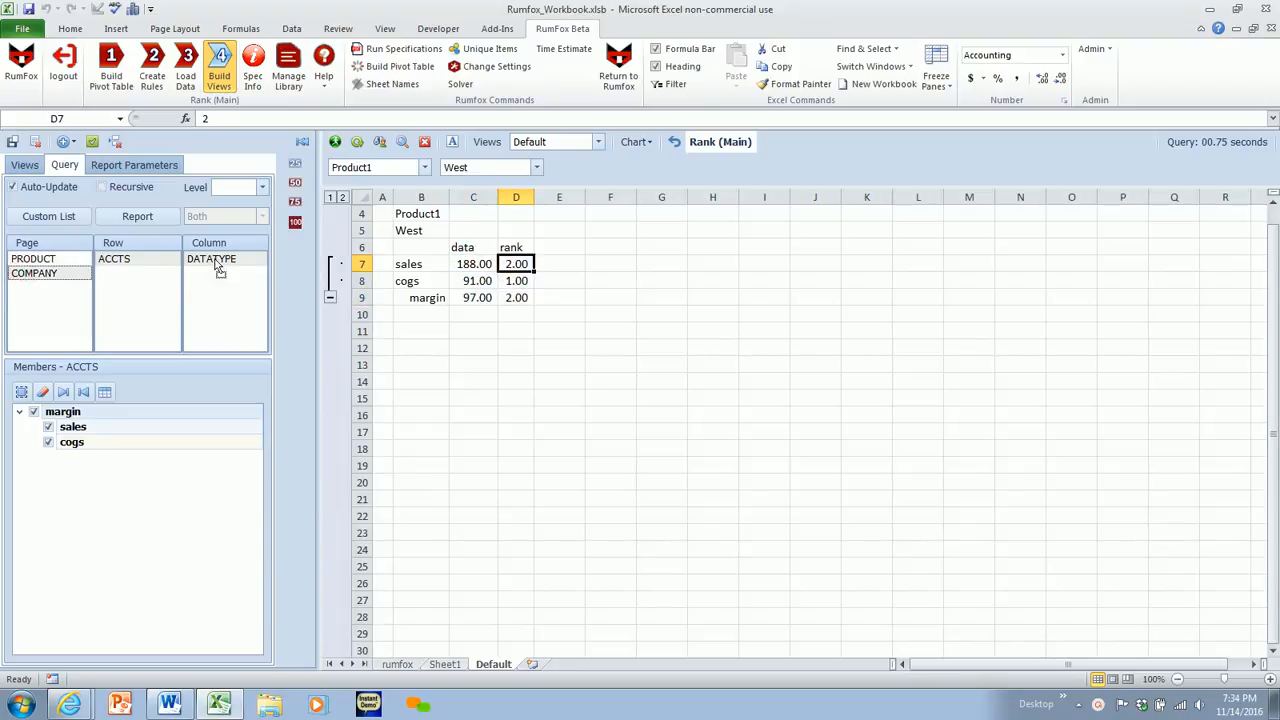
{"action": "left_click_drag", "start_coordinate": [218, 265], "coordinate": [214, 262]}
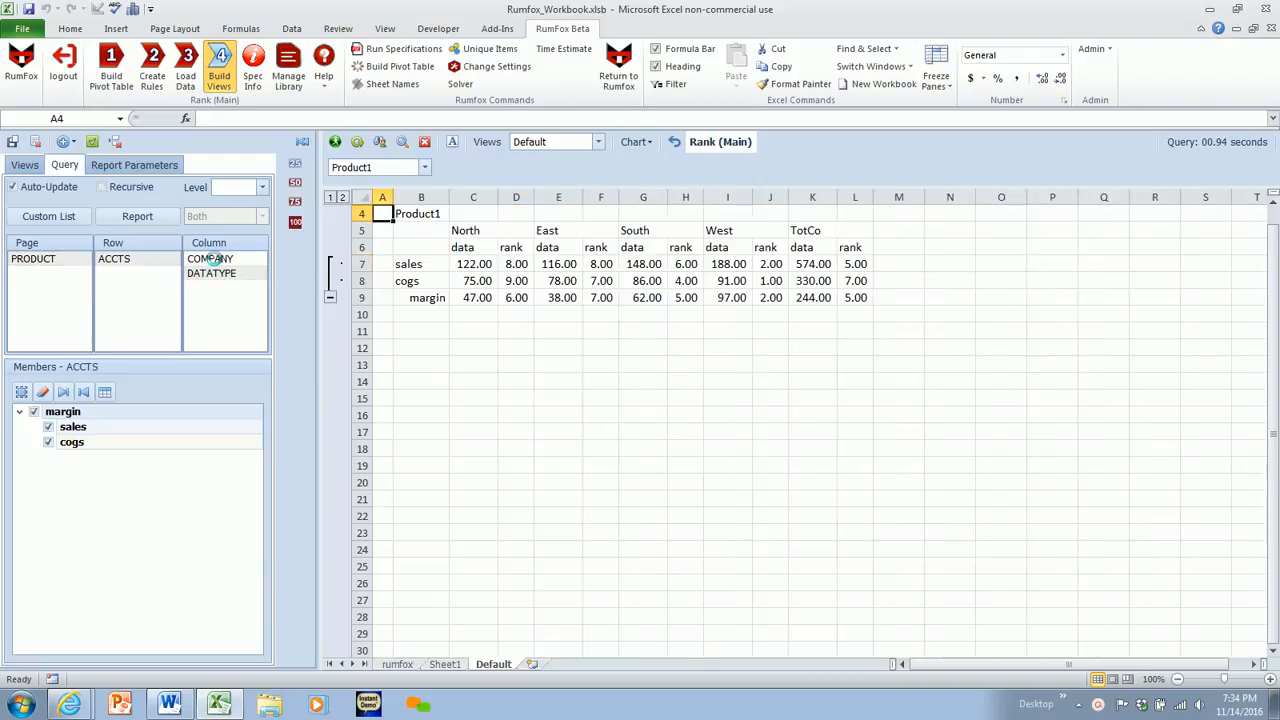
{"action": "left_click", "coordinate": [48, 442]}
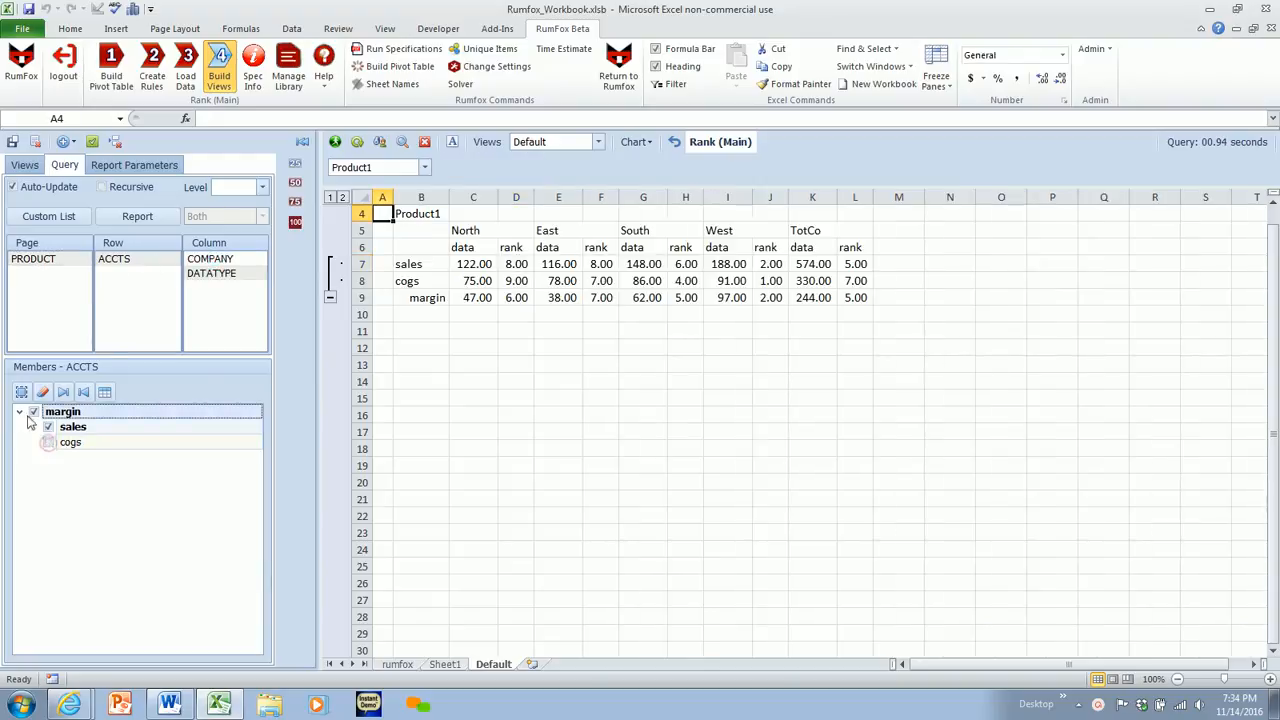
{"action": "left_click", "coordinate": [32, 413]}
- Move ACCTS to the page area and PRODUCT to the rows, and inspect the data and rank values for Product1 to Product9
{"action": "left_click_drag", "start_coordinate": [114, 260], "coordinate": [35, 268]}
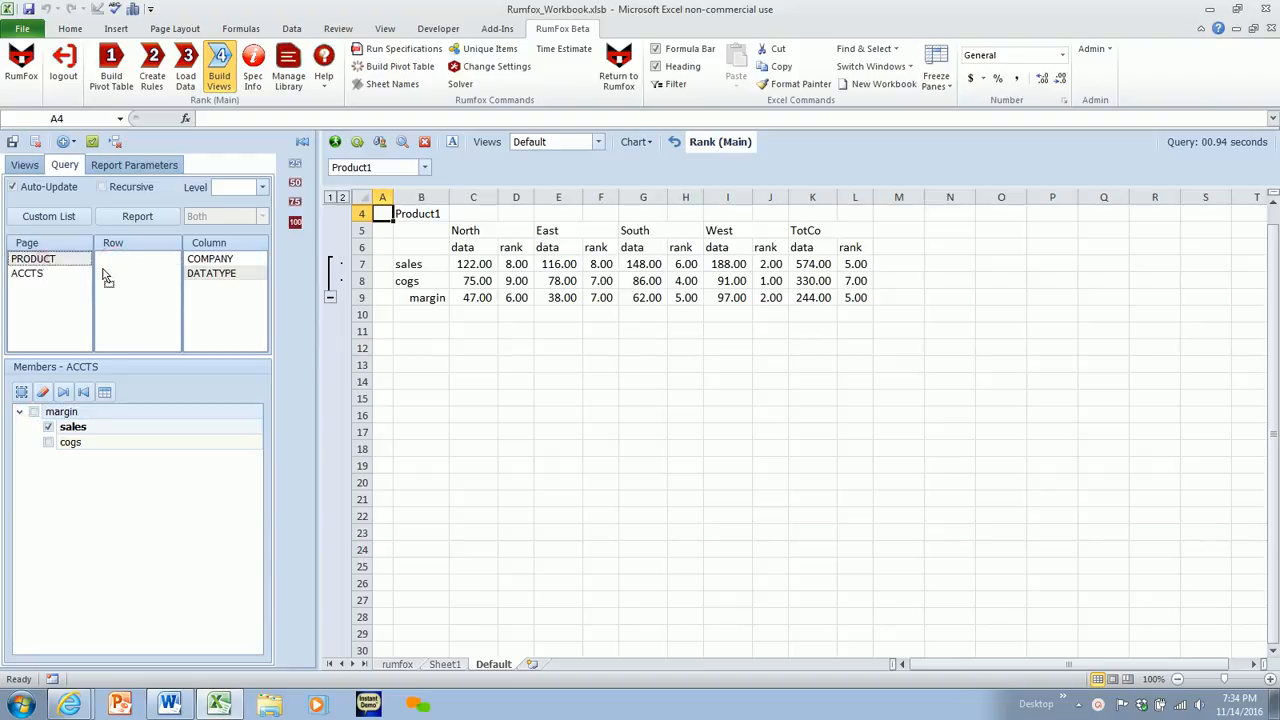
{"action": "left_click_drag", "start_coordinate": [117, 272], "coordinate": [115, 264]}
{"action": "left_click", "coordinate": [440, 265]}
{"action": "left_click_drag", "start_coordinate": [440, 265], "coordinate": [782, 400]}
{"action": "left_click_drag", "start_coordinate": [812, 400], "coordinate": [812, 400]}
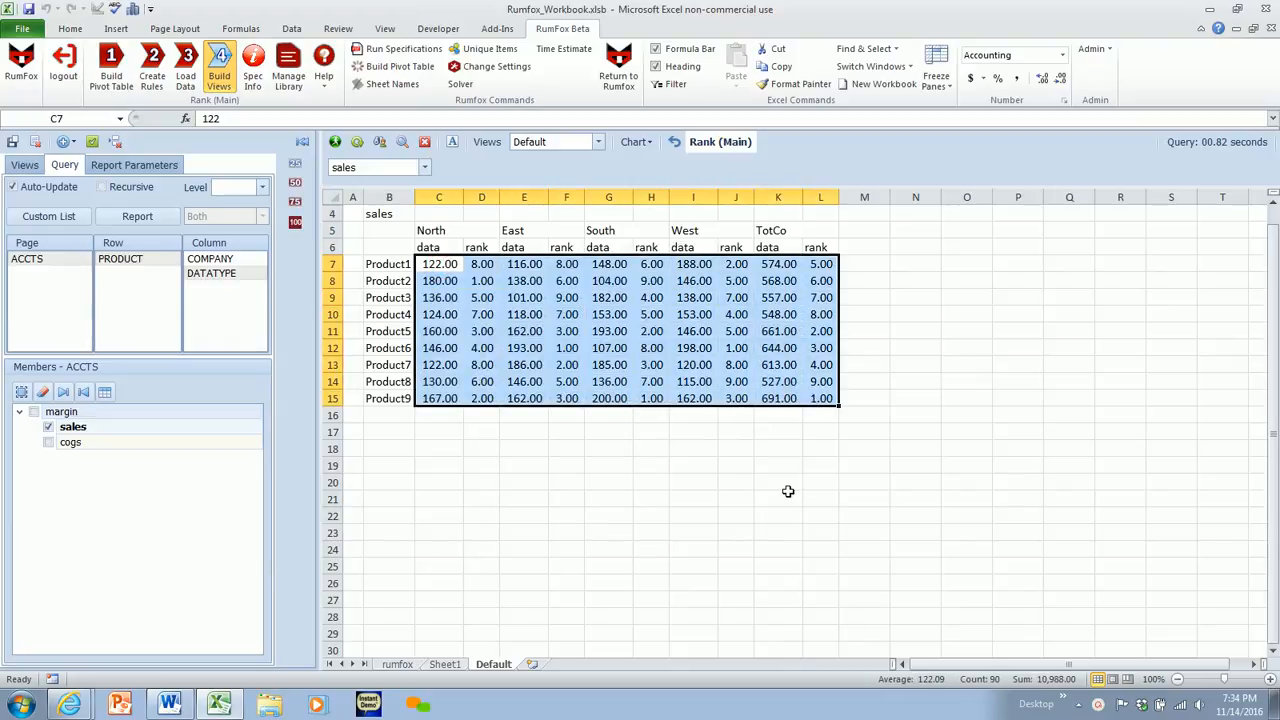
{"action": "left_click", "coordinate": [384, 216]}
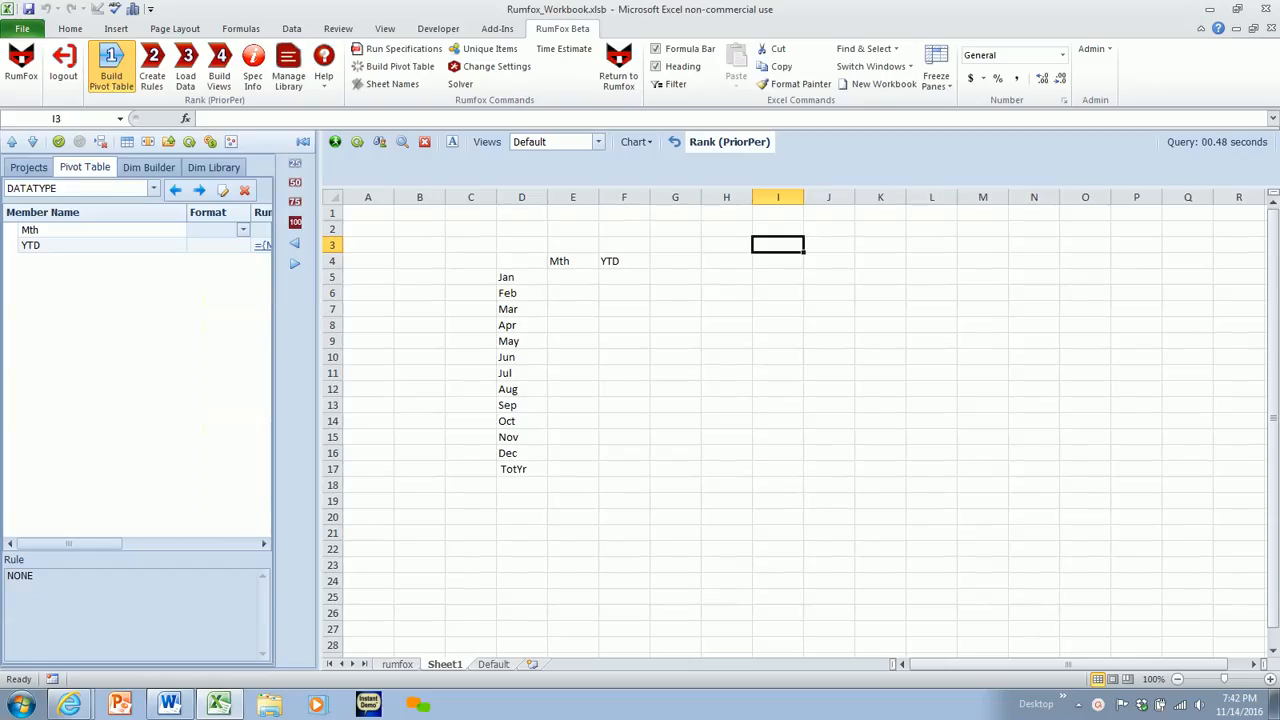
- Review the dimensions of the Rank (PriorPer) pivot table and their members, including TIME and DATATYPE
{"action": "left_click", "coordinate": [200, 191]}
{"action": "left_click", "coordinate": [200, 191]}
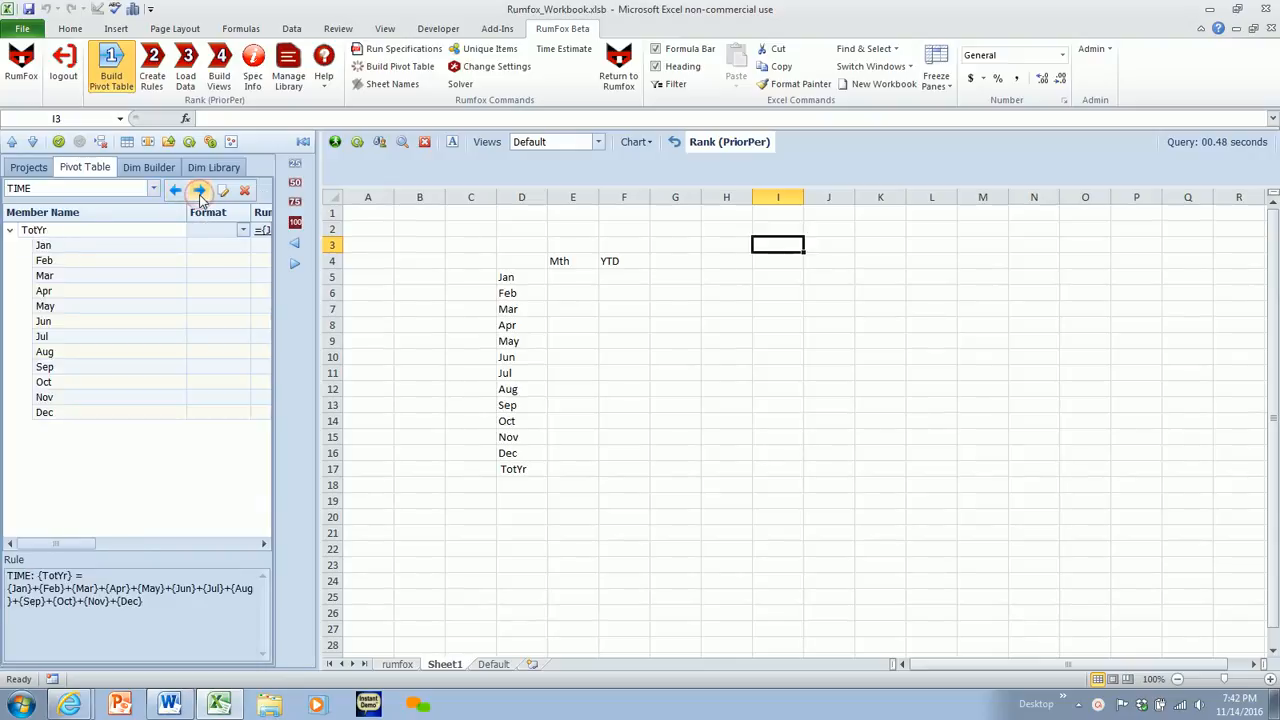
{"action": "left_click", "coordinate": [200, 191]}
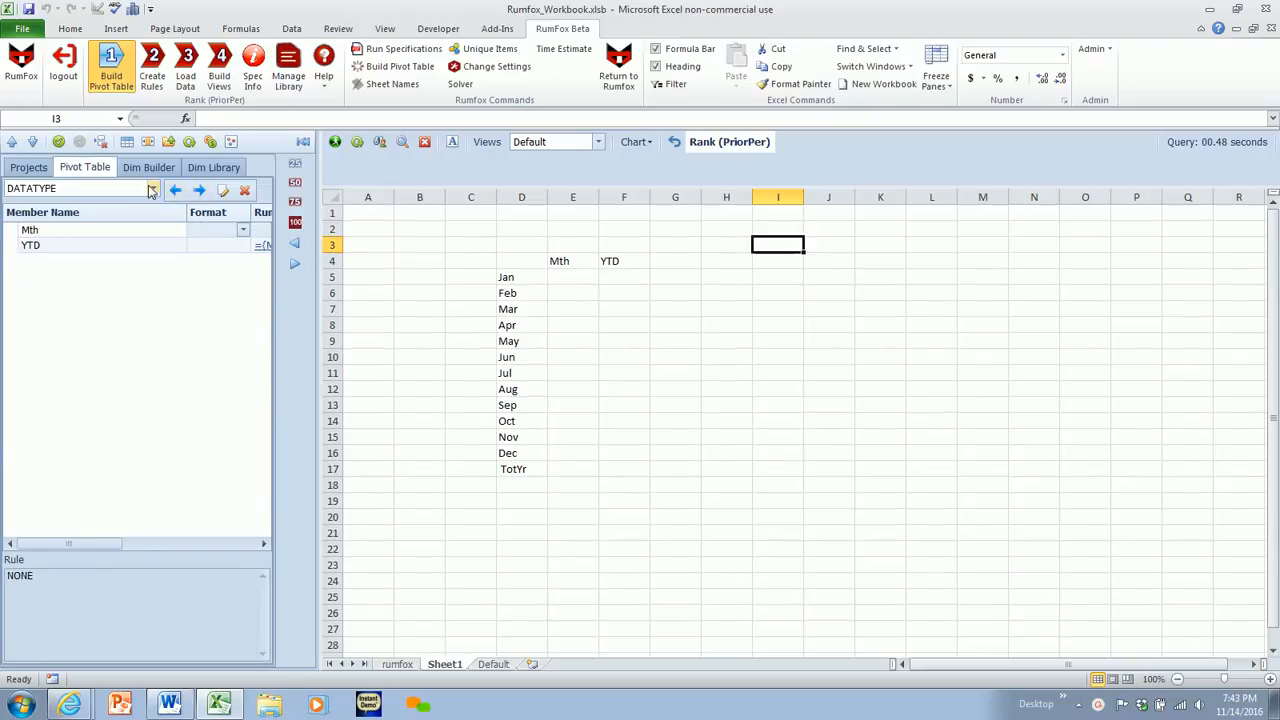
{"action": "left_click", "coordinate": [153, 189]}
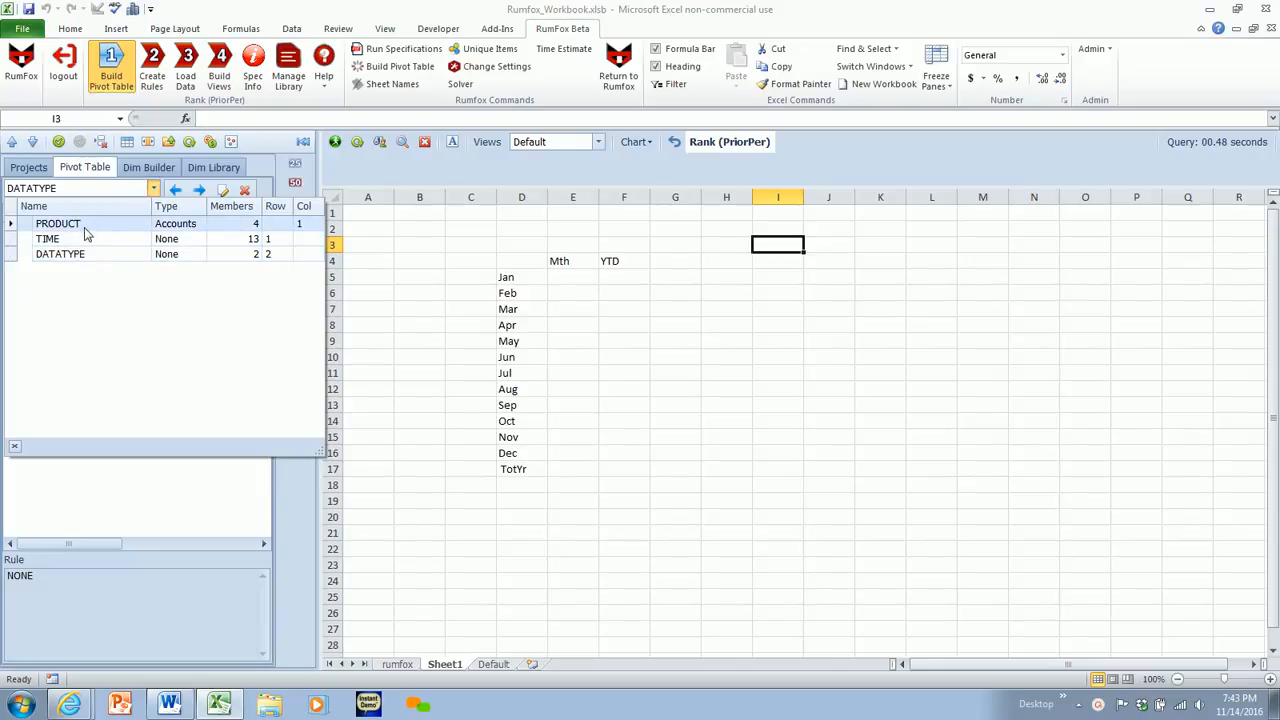
{"action": "left_click", "coordinate": [416, 341]}
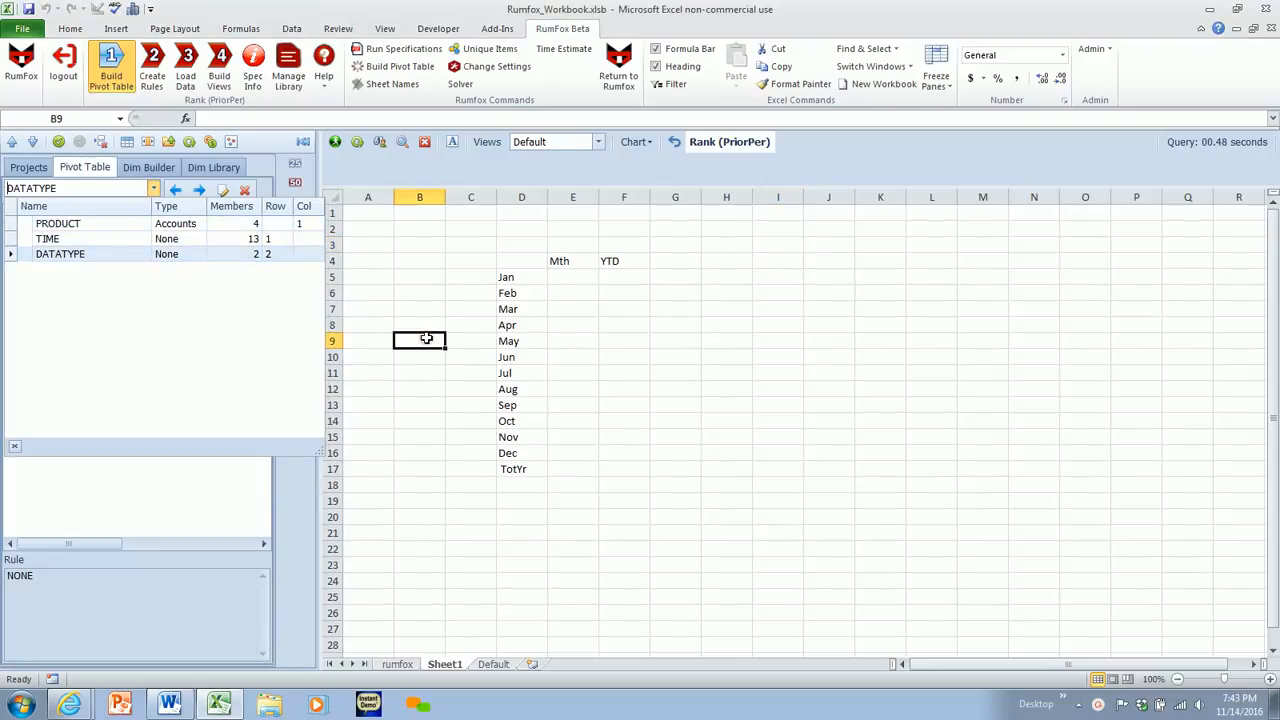
- Enter 100 for Jan and 200 for Feb in the Mth column and fill the series down to Dec
{"action": "left_click", "coordinate": [560, 280]}
{"action": "type", "text": "100"}
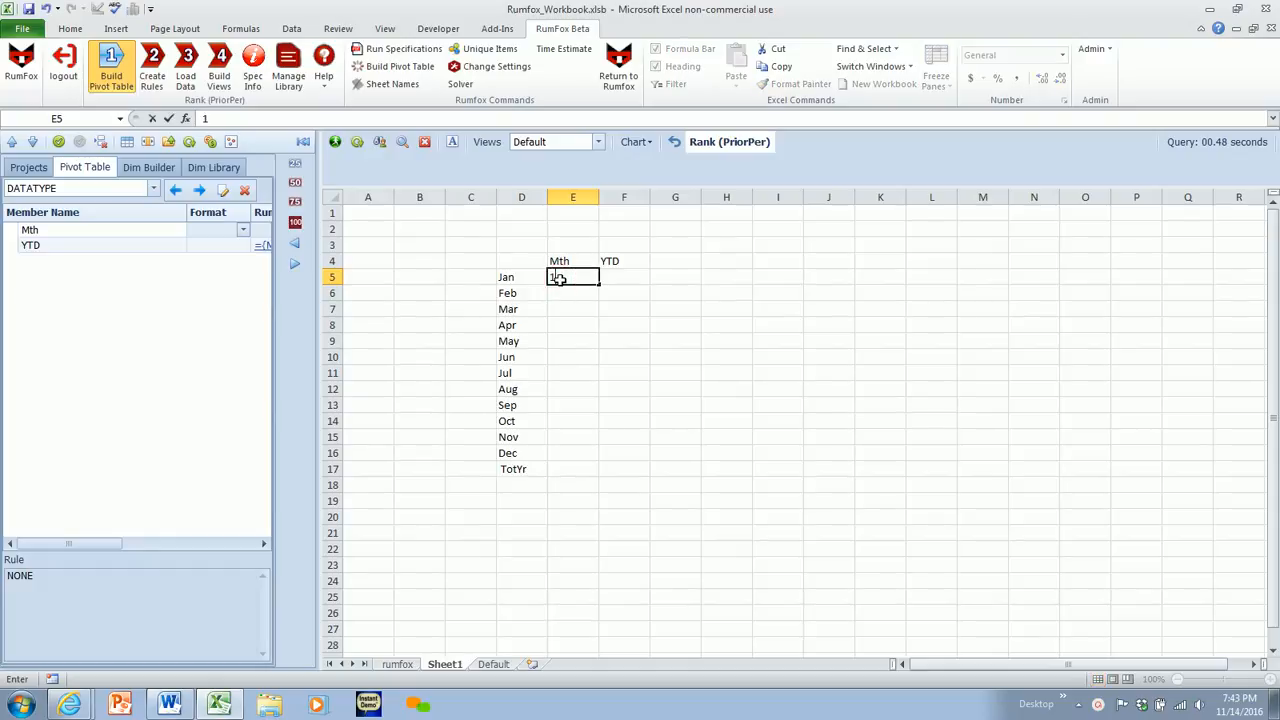
{"action": "key", "text": "Return"}
{"action": "type", "text": "200"}
{"action": "key", "text": "Return"}
{"action": "left_click_drag", "start_coordinate": [560, 280], "coordinate": [604, 460]}
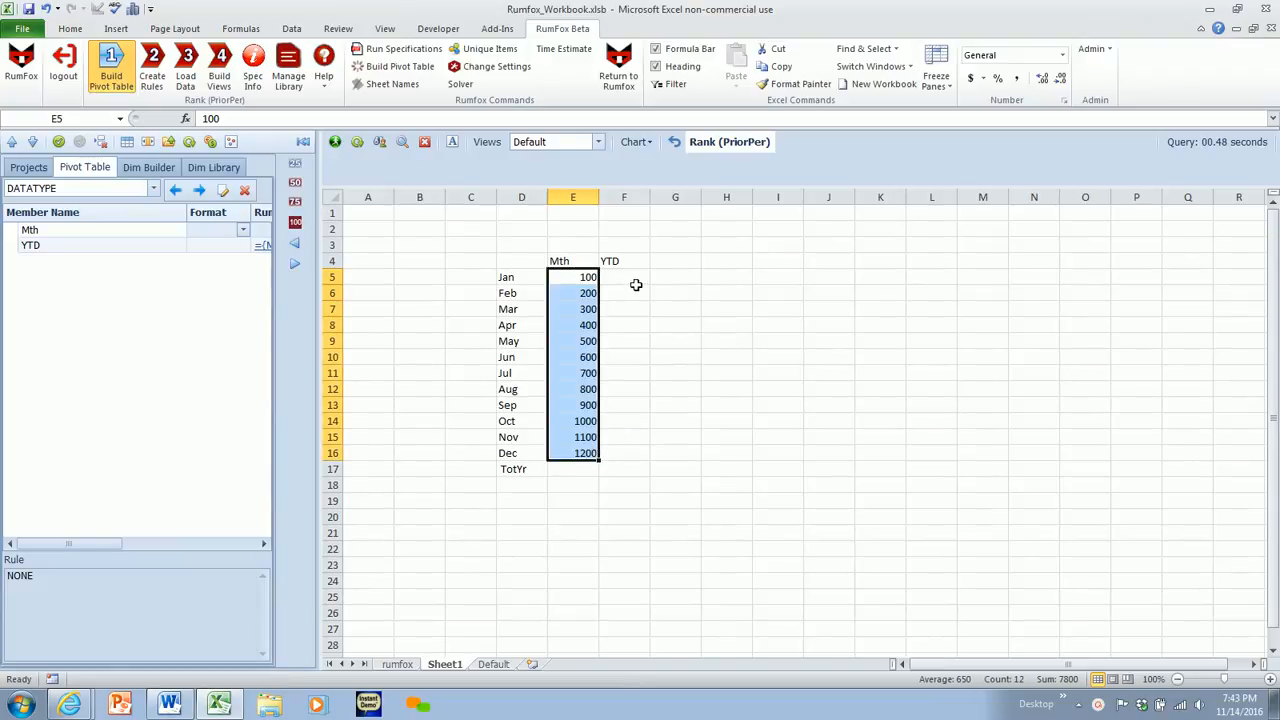
- Set Jan's YTD cell F5 equal to its Mth value in E5
{"action": "left_click", "coordinate": [633, 281]}
{"action": "type", "text": "="}
{"action": "left_click", "coordinate": [577, 283]}
{"action": "key", "text": "Return"}
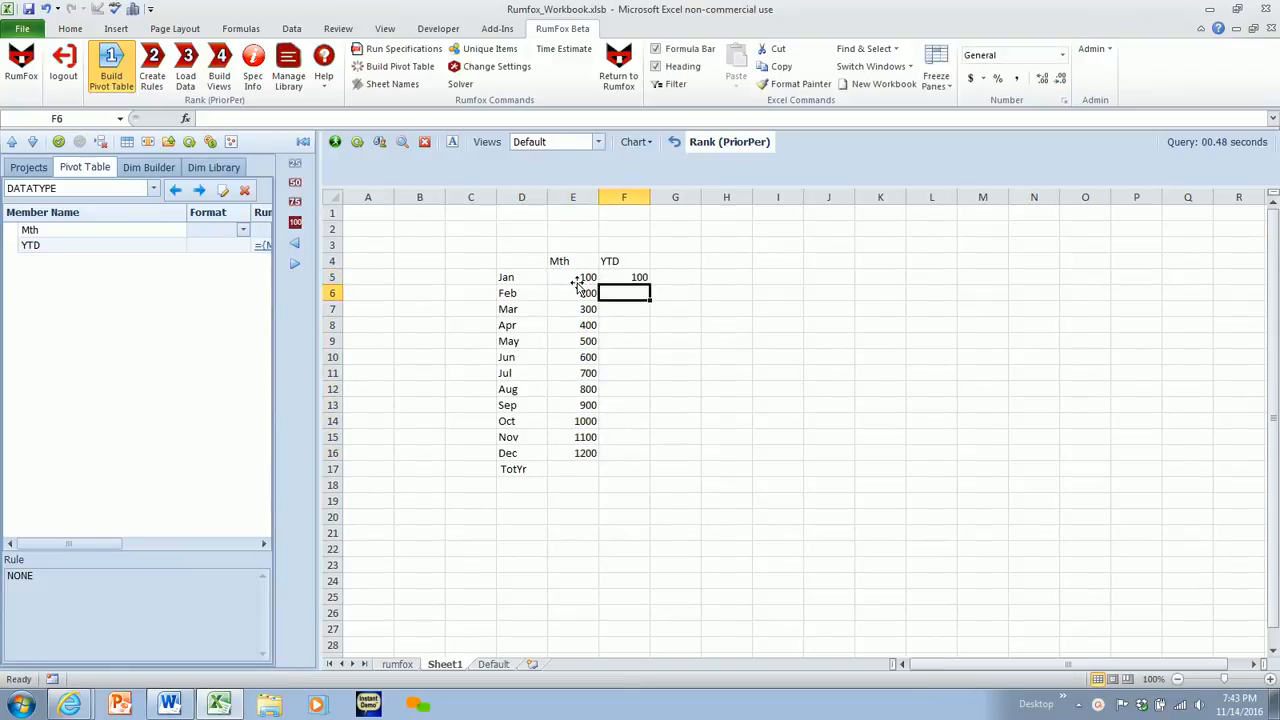
- Enter =F5+E6 as Feb's YTD formula and fill it down to Dec
{"action": "type", "text": "="}
{"action": "left_click", "coordinate": [626, 281]}
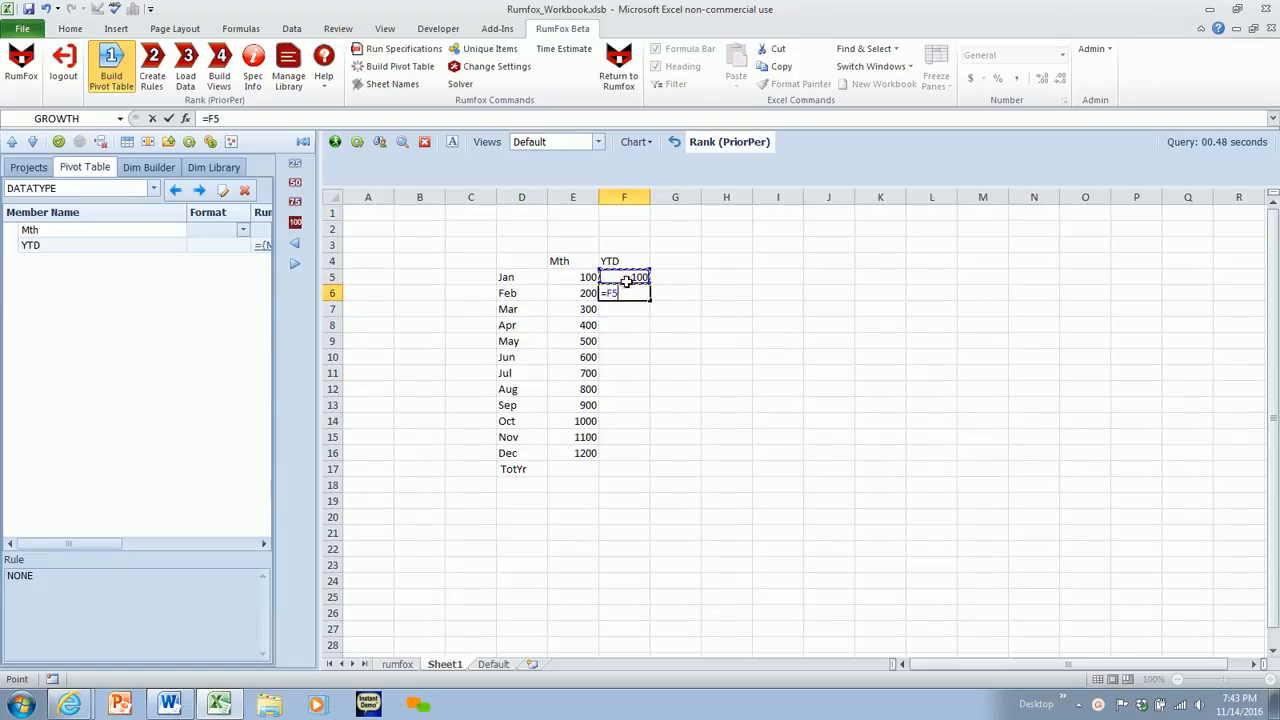
{"action": "type", "text": "+"}
{"action": "left_click", "coordinate": [568, 291]}
{"action": "key", "text": "Return"}
{"action": "left_click", "coordinate": [647, 295]}
{"action": "left_click_drag", "start_coordinate": [650, 299], "coordinate": [651, 452]}
- Total the Mth values from Jan to Dec in the TotYr row with a SUM of E5:E16
{"action": "left_click", "coordinate": [576, 469]}
{"action": "type", "text": "=sum("}
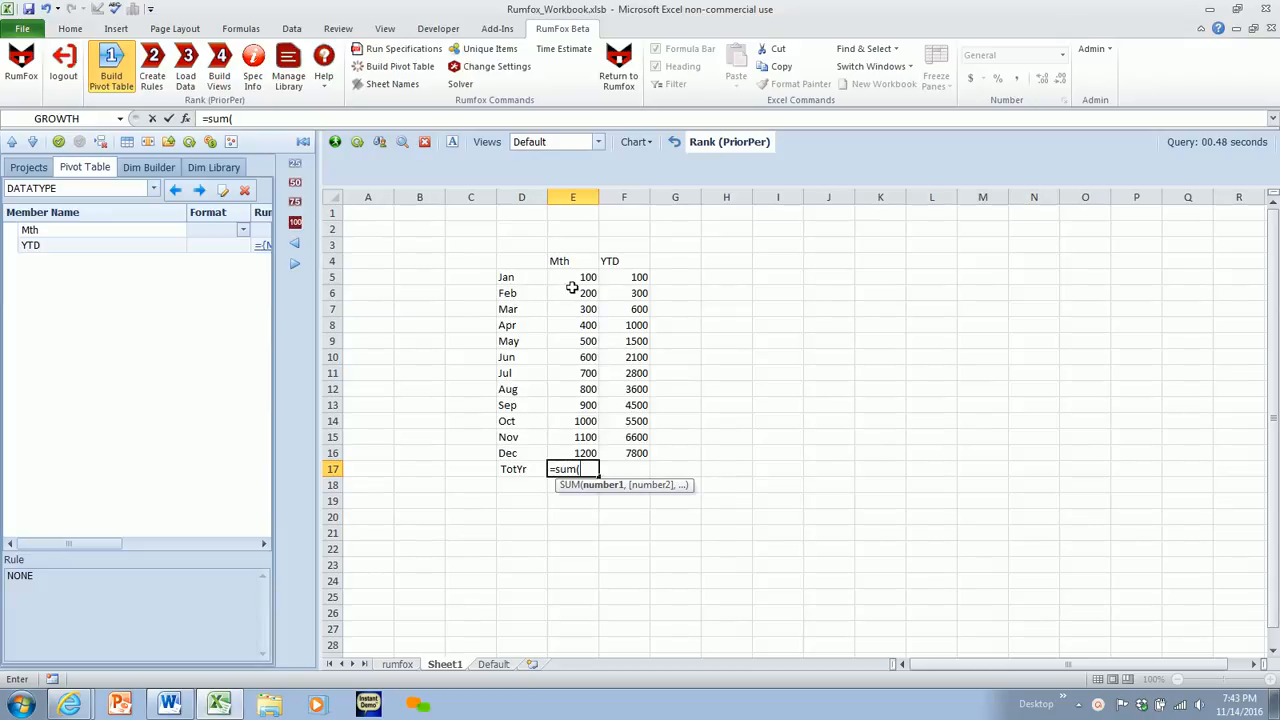
{"action": "left_click_drag", "start_coordinate": [571, 282], "coordinate": [571, 452]}
{"action": "type", "text": ")"}
{"action": "key", "text": "Return"}
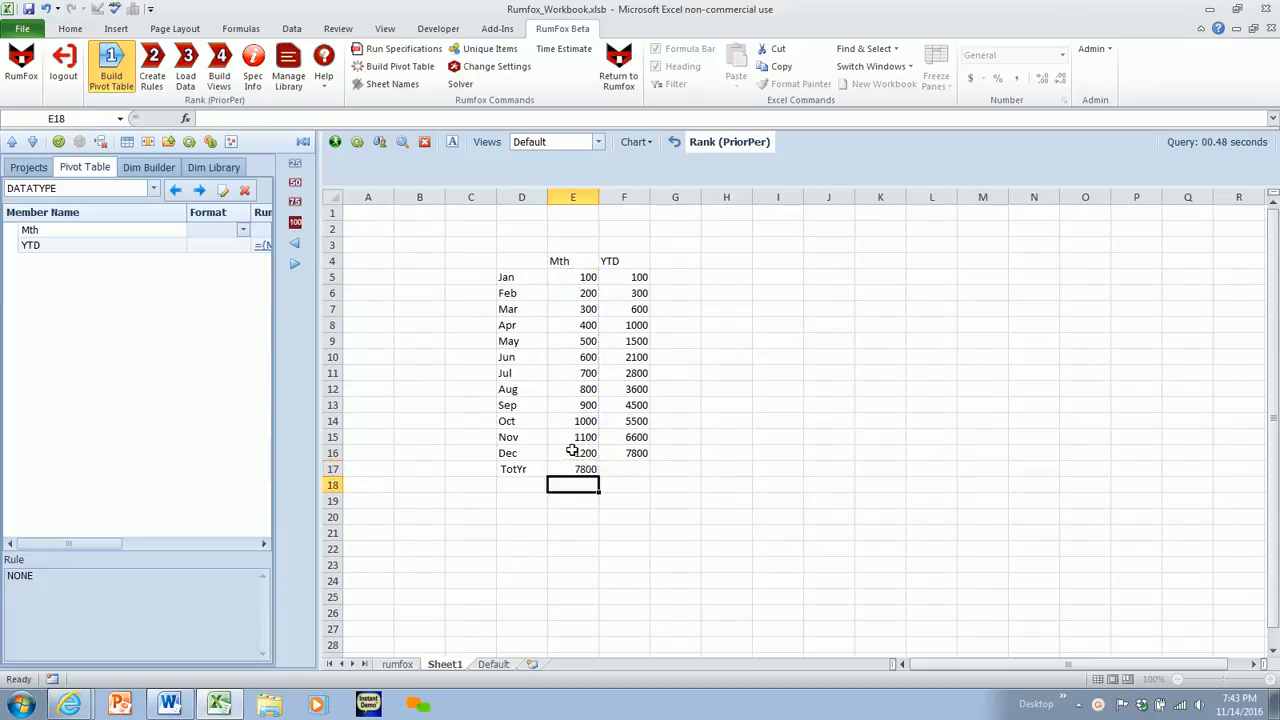
{"action": "left_click", "coordinate": [452, 308]}
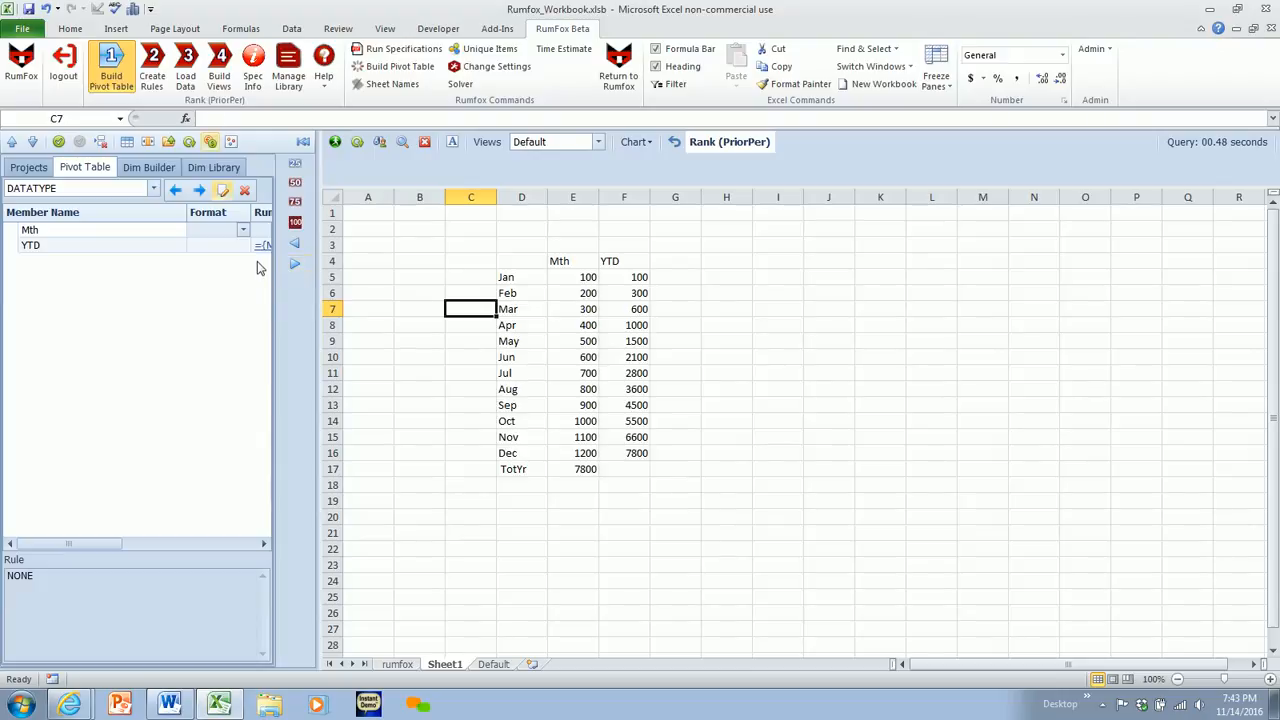
- Open the DATATYPE YTD rule for editing and extend it to ={Mth}+{YTD;<<TIME;-1>>}
{"action": "left_click", "coordinate": [152, 68]}
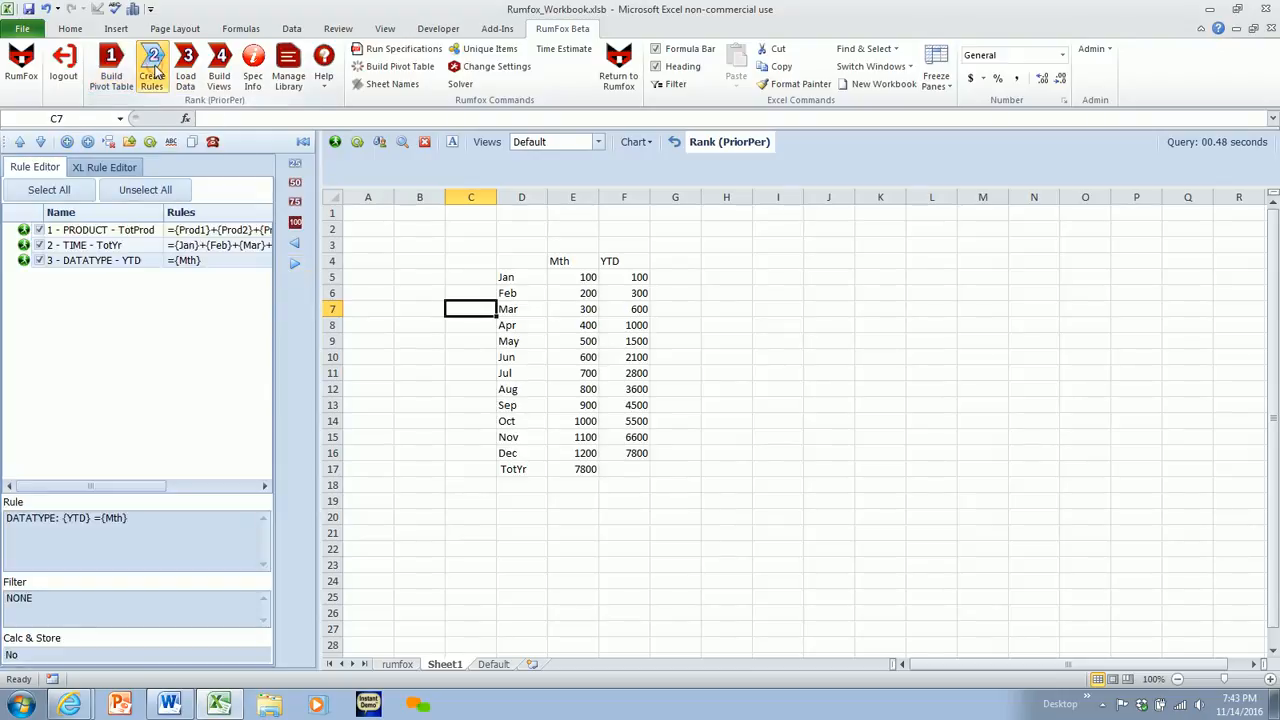
{"action": "double_click", "coordinate": [101, 262]}
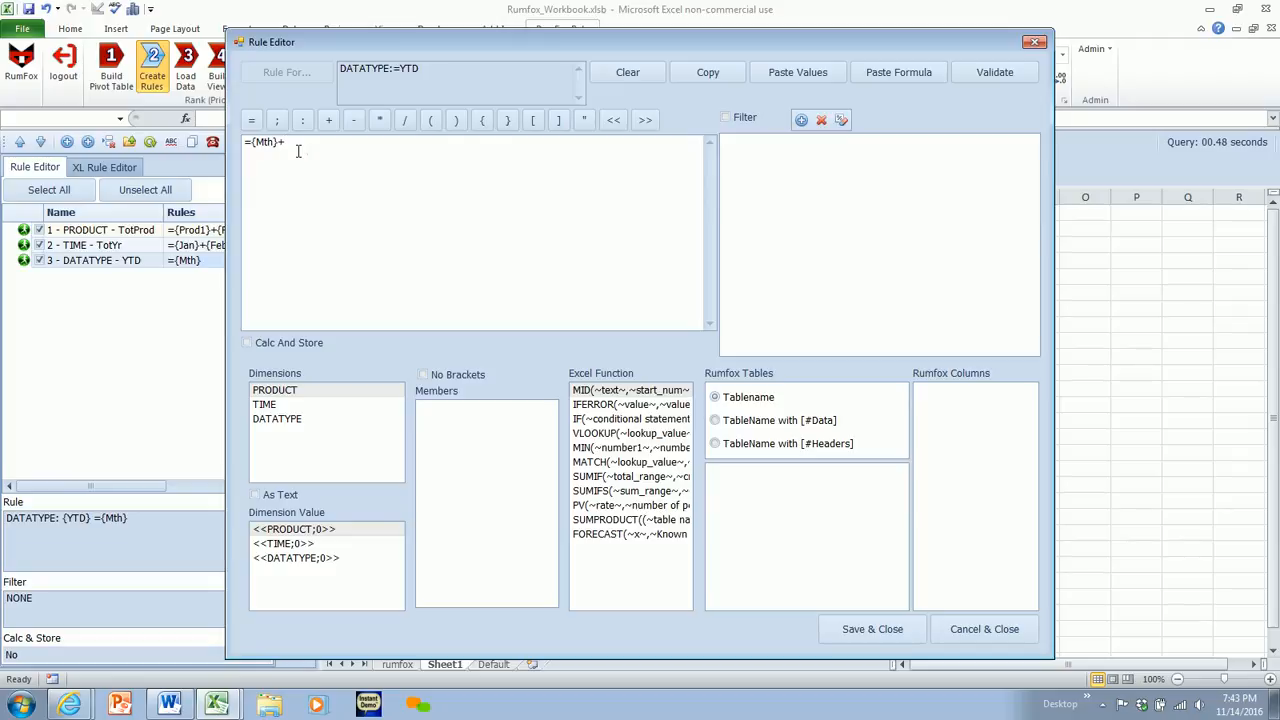
{"action": "left_click", "coordinate": [295, 419]}
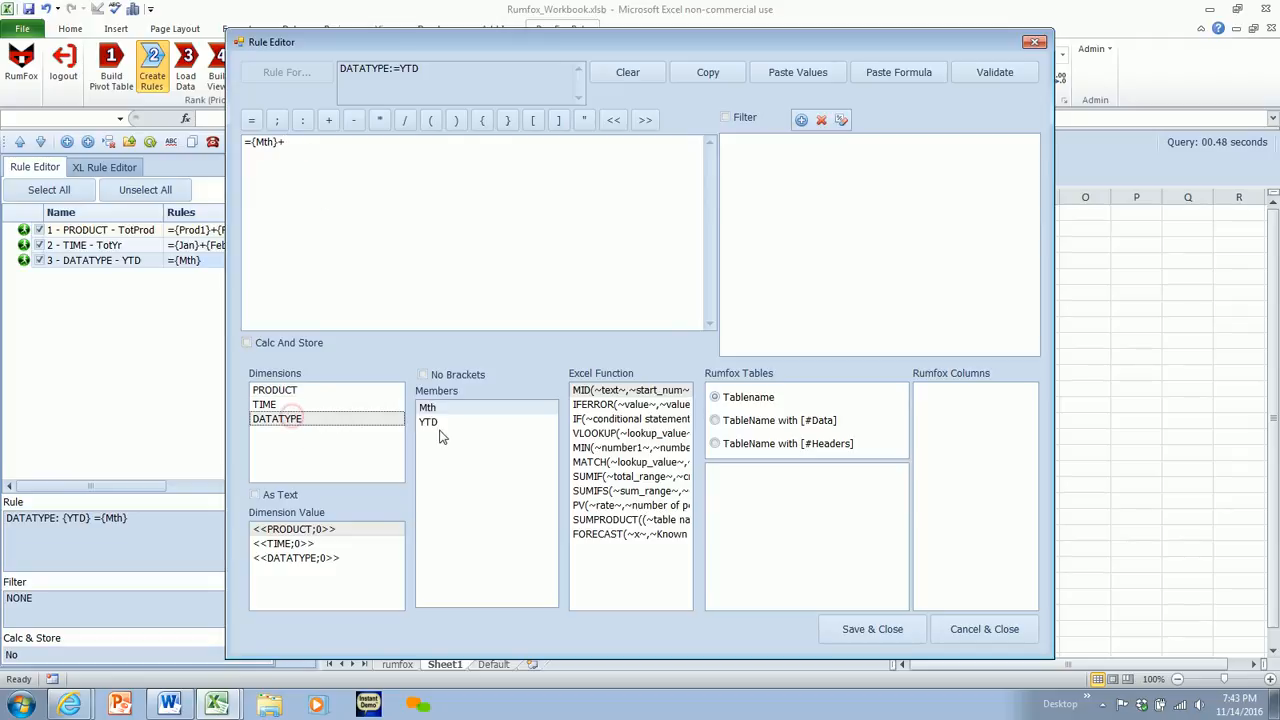
{"action": "left_click", "coordinate": [430, 424]}
{"action": "double_click", "coordinate": [430, 424]}
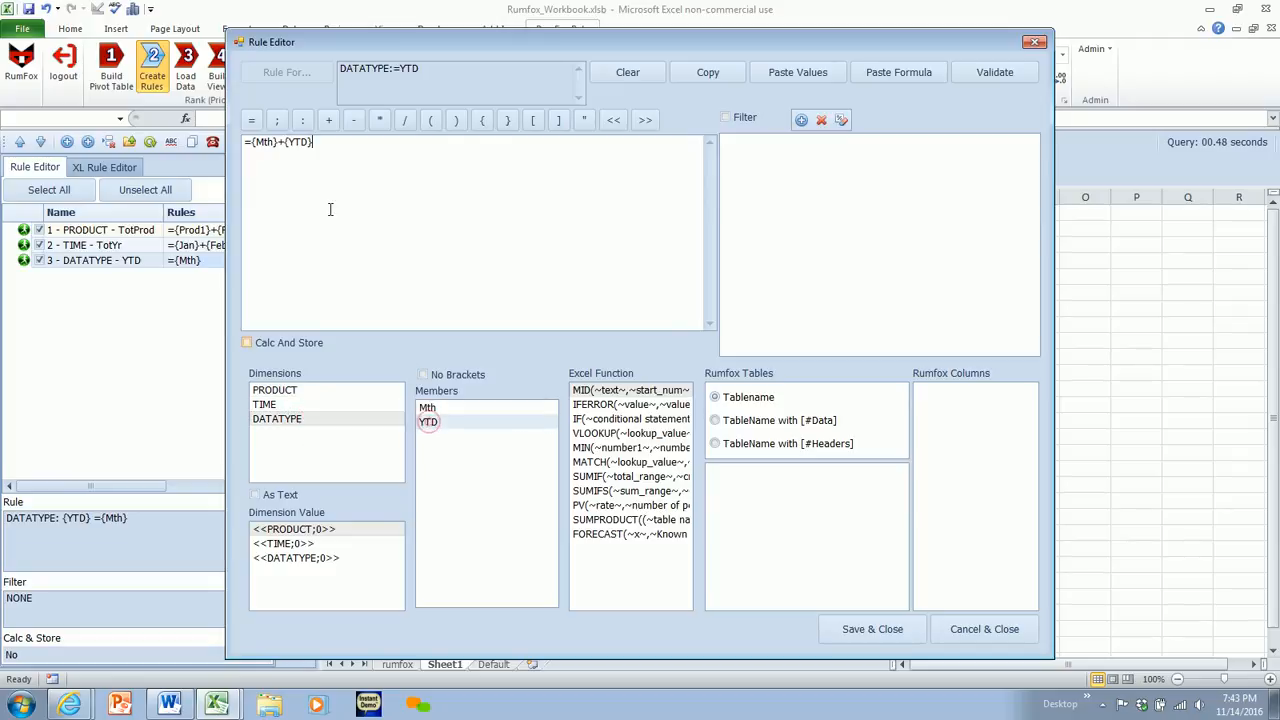
{"action": "left_click", "coordinate": [283, 121]}
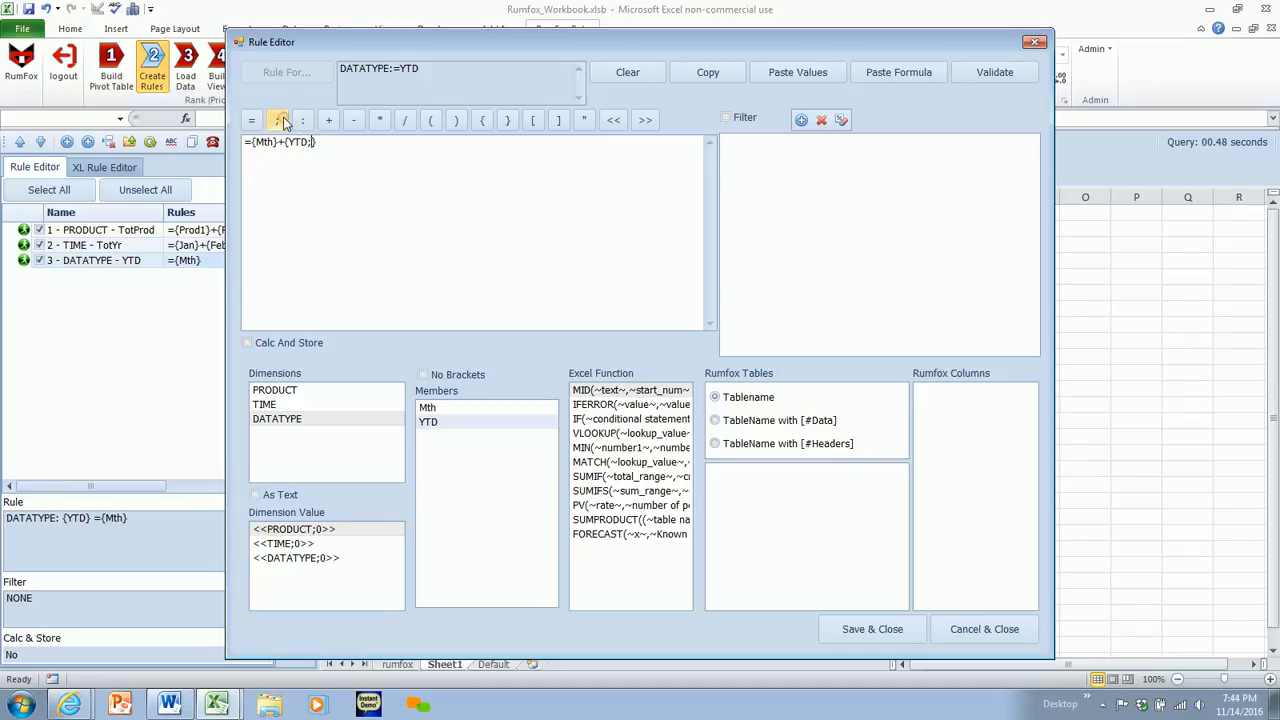
{"action": "double_click", "coordinate": [278, 546]}
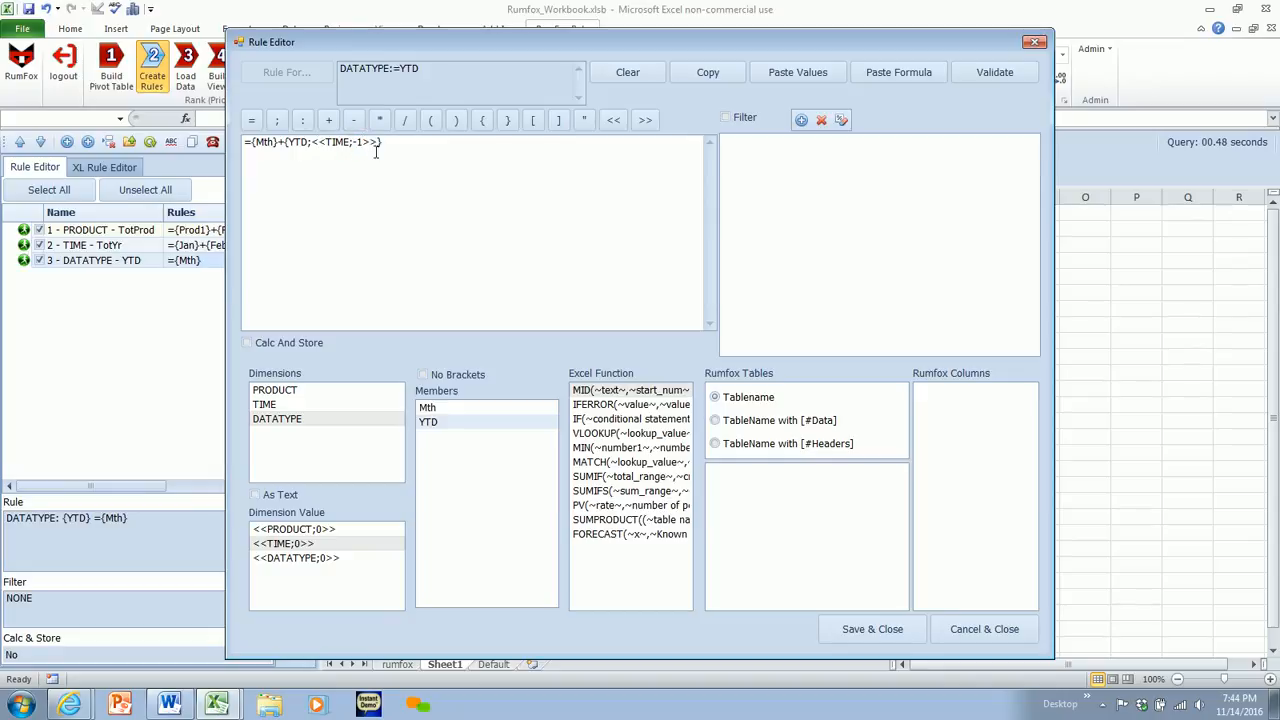
- Validate and save the YTD rule ={Mth}+{YTD;<<TIME;-1>>}, and regenerate the model's formulas
{"action": "left_click", "coordinate": [955, 80]}
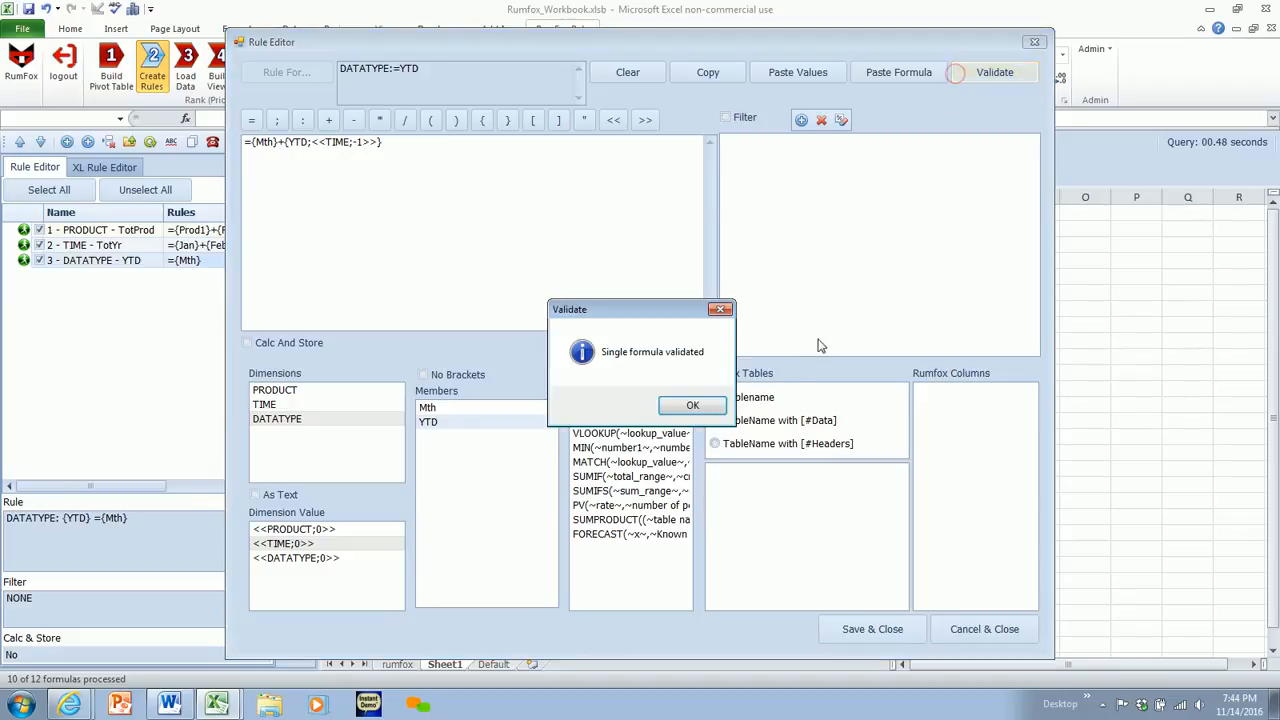
{"action": "left_click", "coordinate": [702, 406]}
{"action": "left_click", "coordinate": [886, 629]}
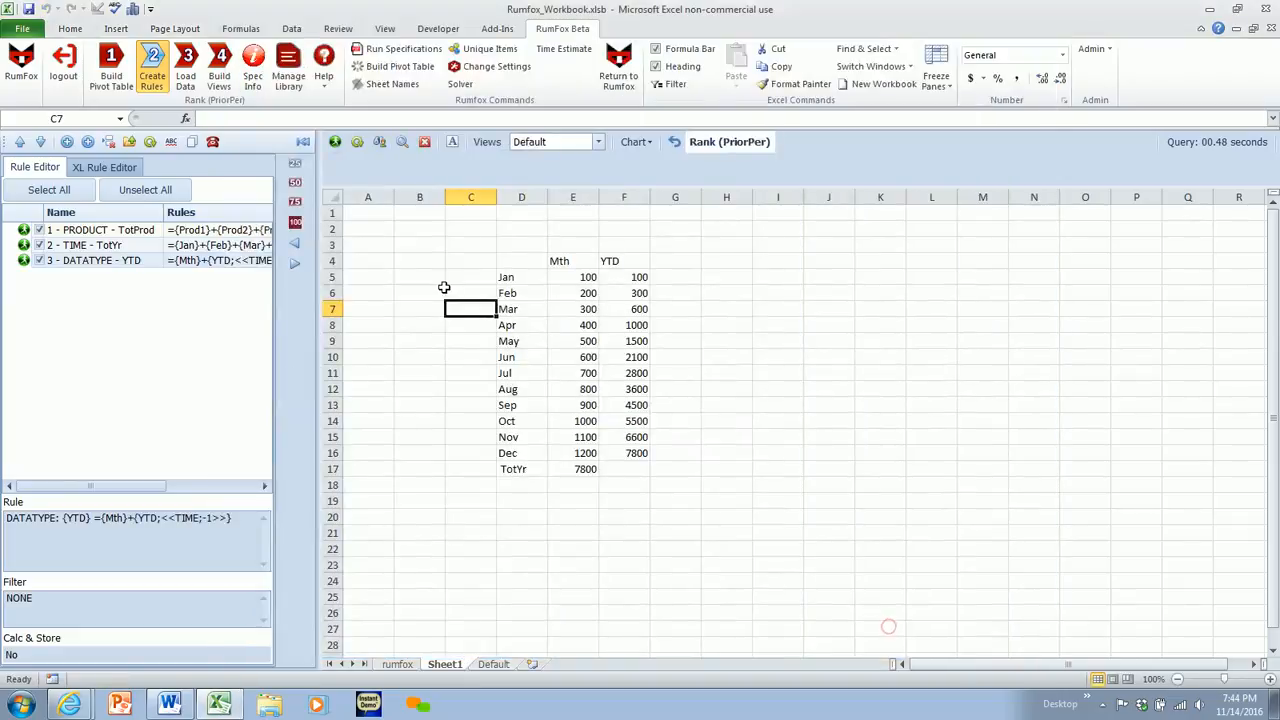
{"action": "left_click", "coordinate": [150, 142]}
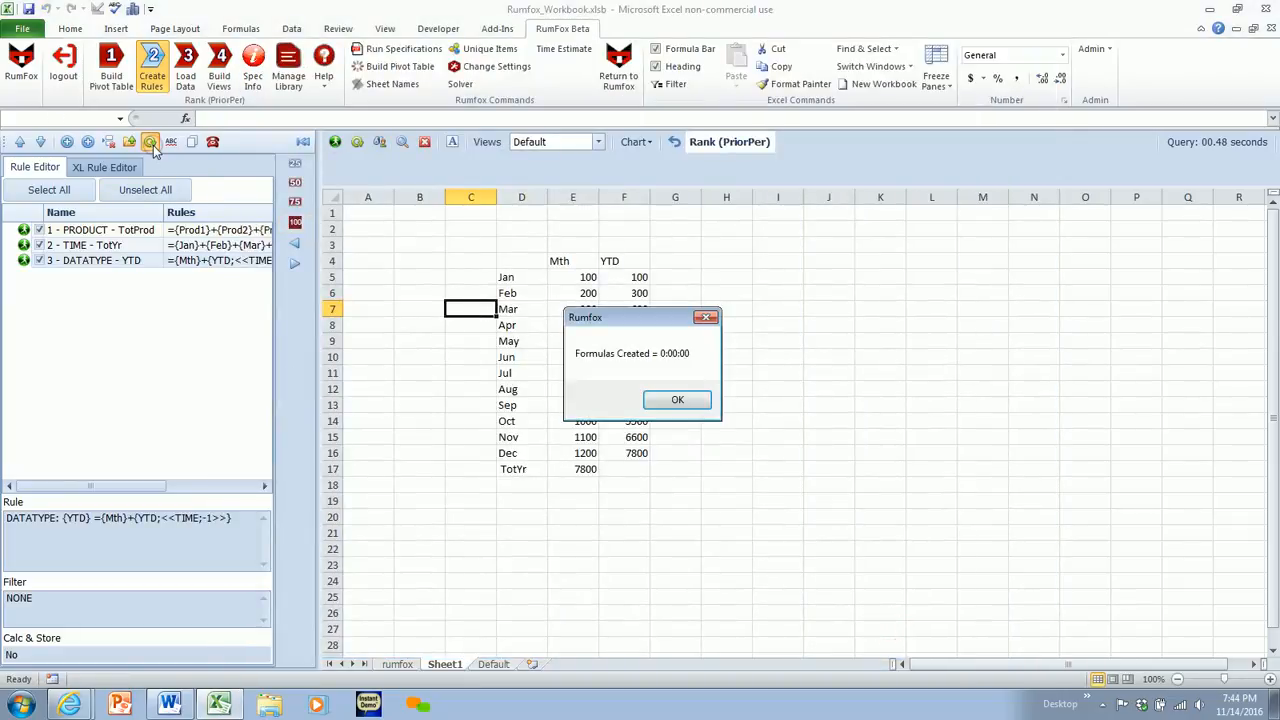
{"action": "left_click", "coordinate": [678, 400]}
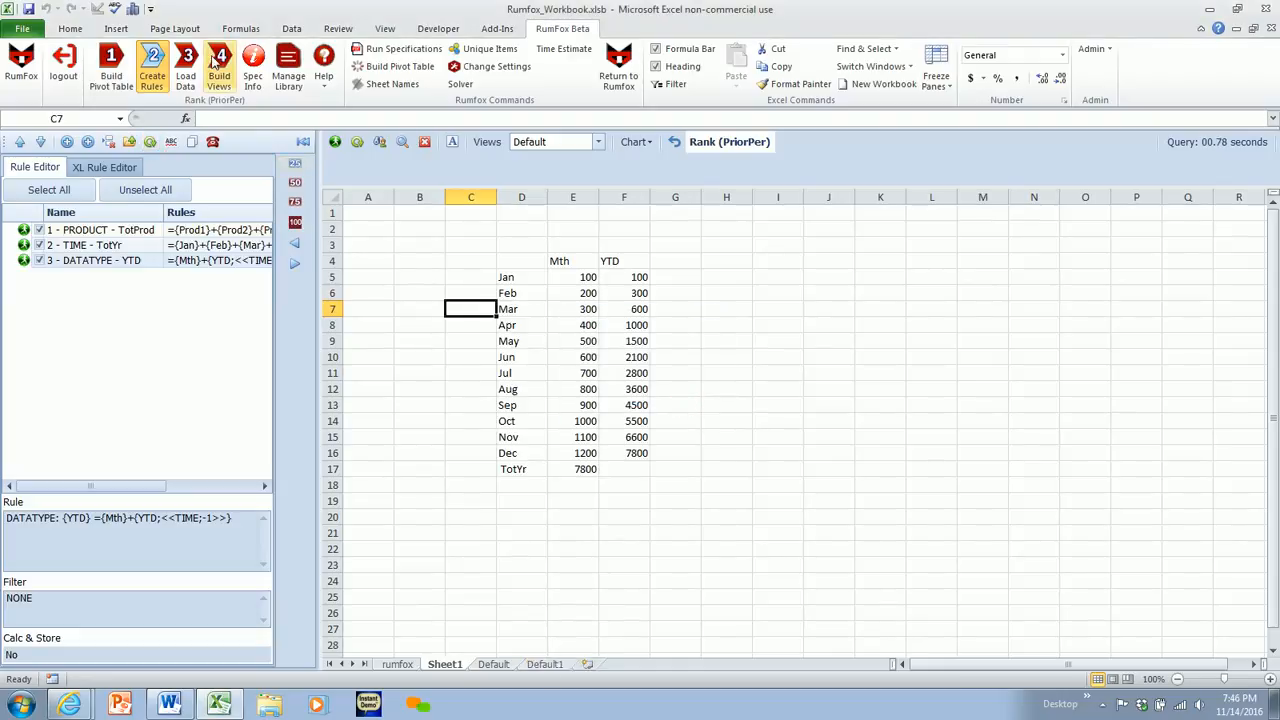
- Build the Default view on a new sheet with PRODUCT and DATATYPE in the rows and TIME in the columns
{"action": "left_click", "coordinate": [215, 64]}
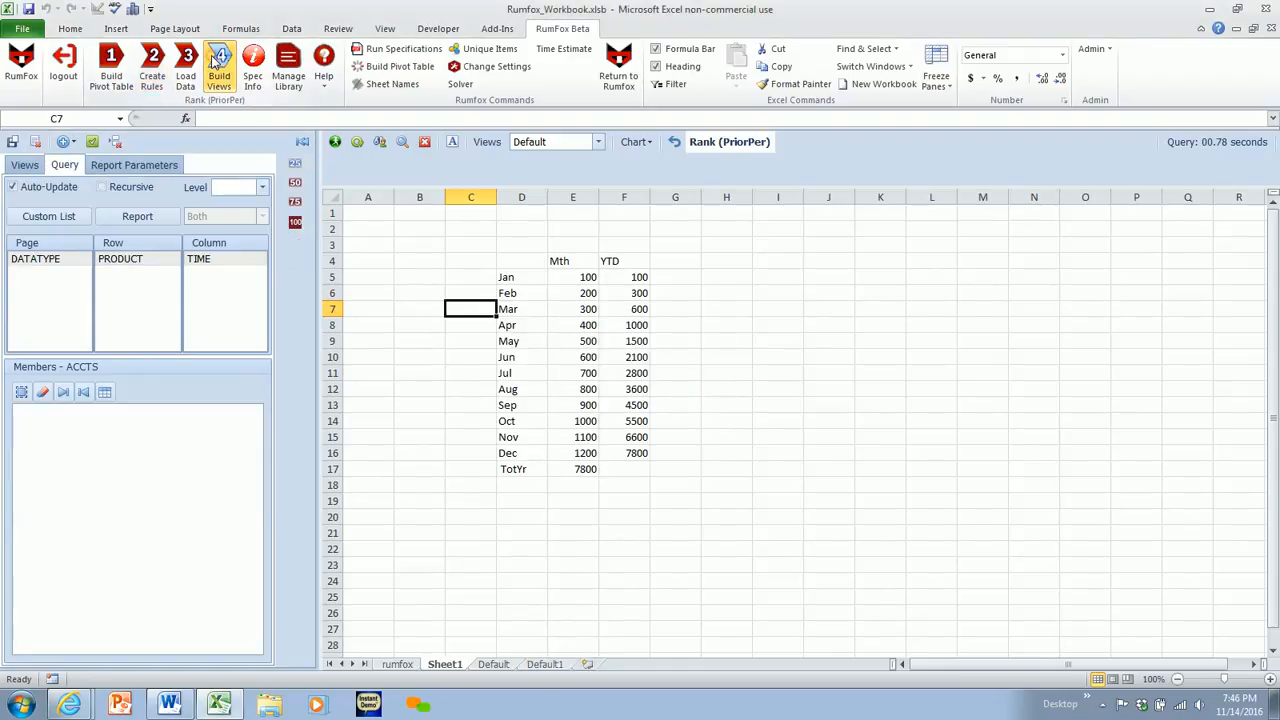
{"action": "left_click", "coordinate": [588, 664]}
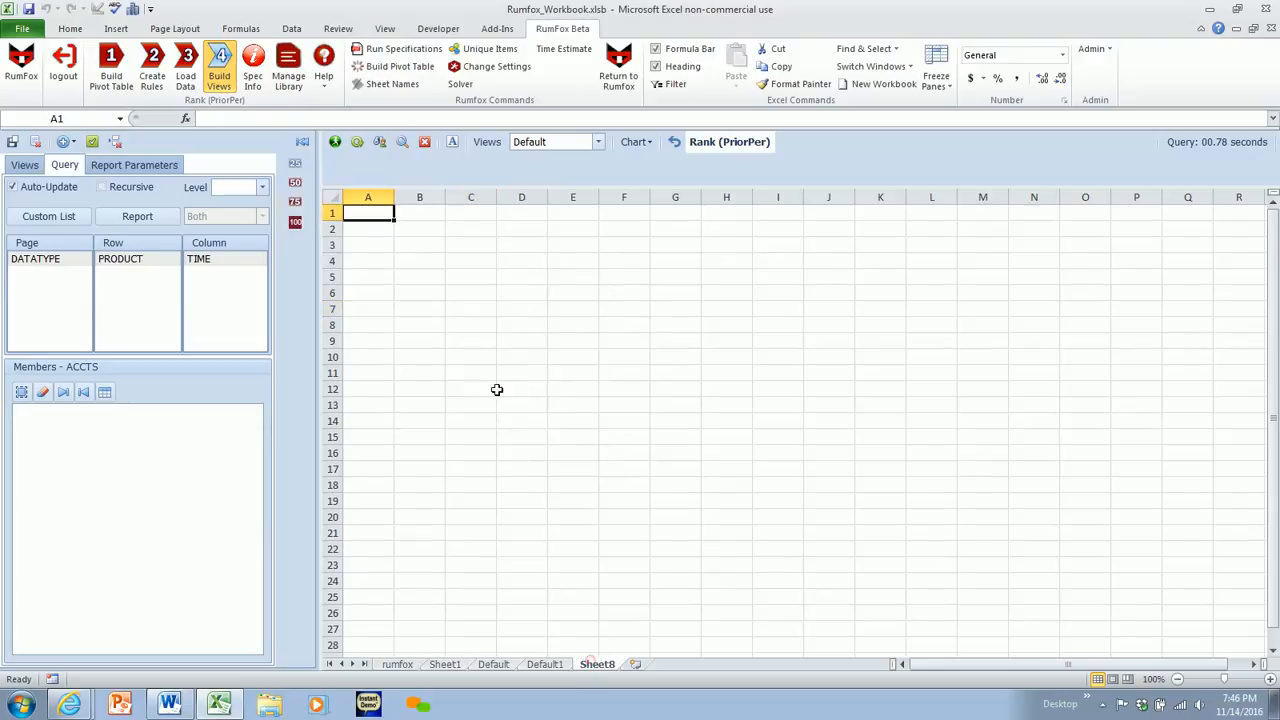
{"action": "left_click", "coordinate": [335, 142]}
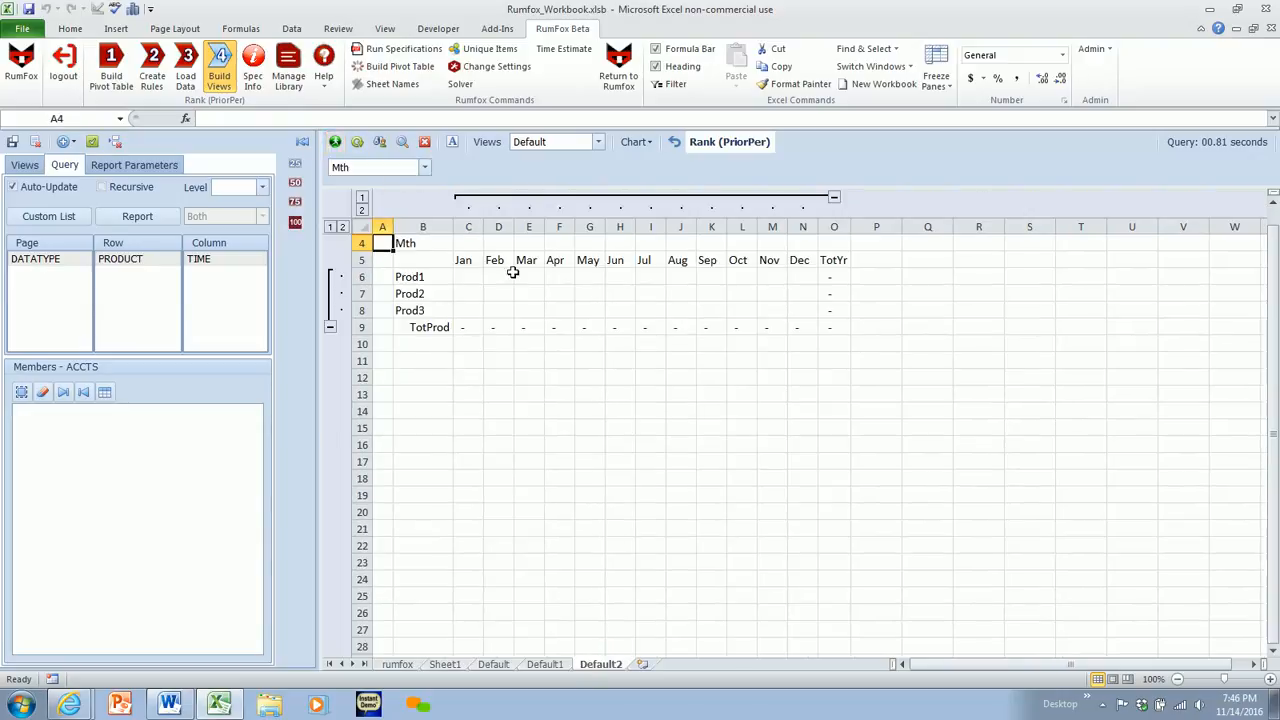
{"action": "left_click_drag", "start_coordinate": [128, 259], "coordinate": [130, 285]}
{"action": "left_click", "coordinate": [46, 259]}
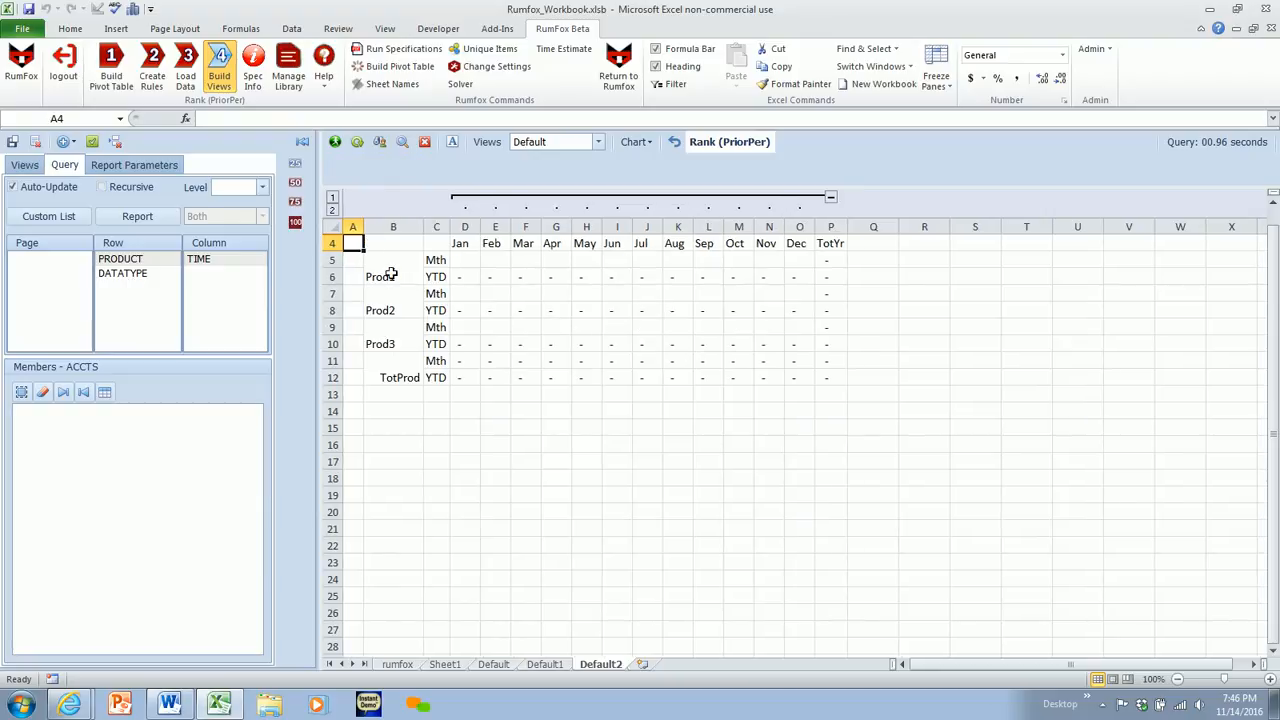
- Enter 100 for Jan and 200 for Feb in Prod1's Mth row, and fill the series through Dec
{"action": "left_click", "coordinate": [456, 259]}
{"action": "type", "text": "100"}
{"action": "key", "text": "Return"}
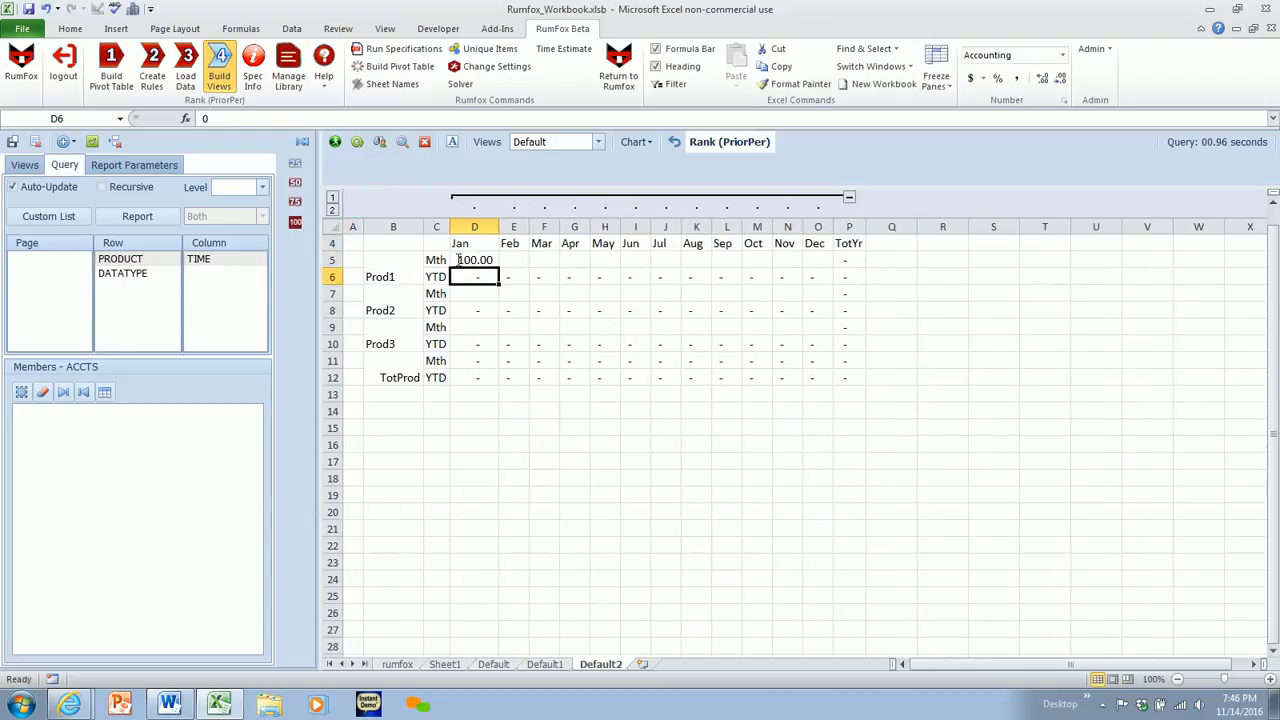
{"action": "left_click", "coordinate": [459, 259]}
{"action": "left_click", "coordinate": [500, 265]}
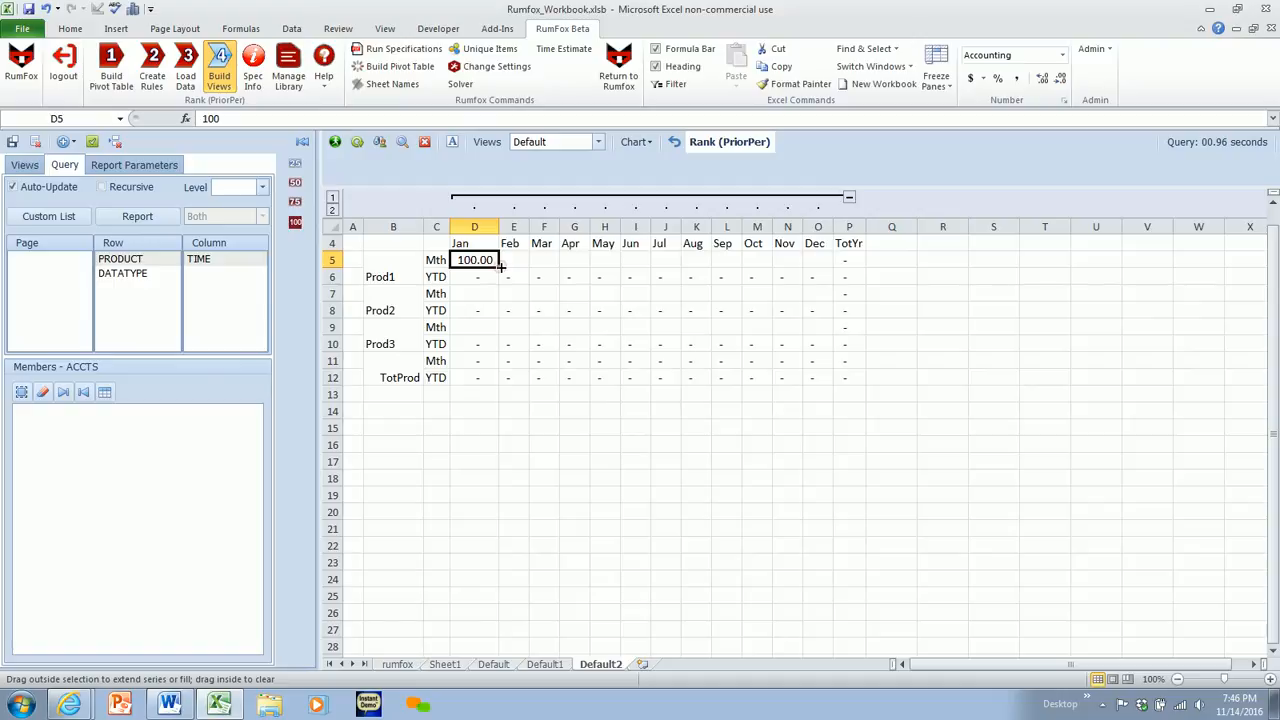
{"action": "left_click", "coordinate": [507, 261]}
{"action": "type", "text": "200"}
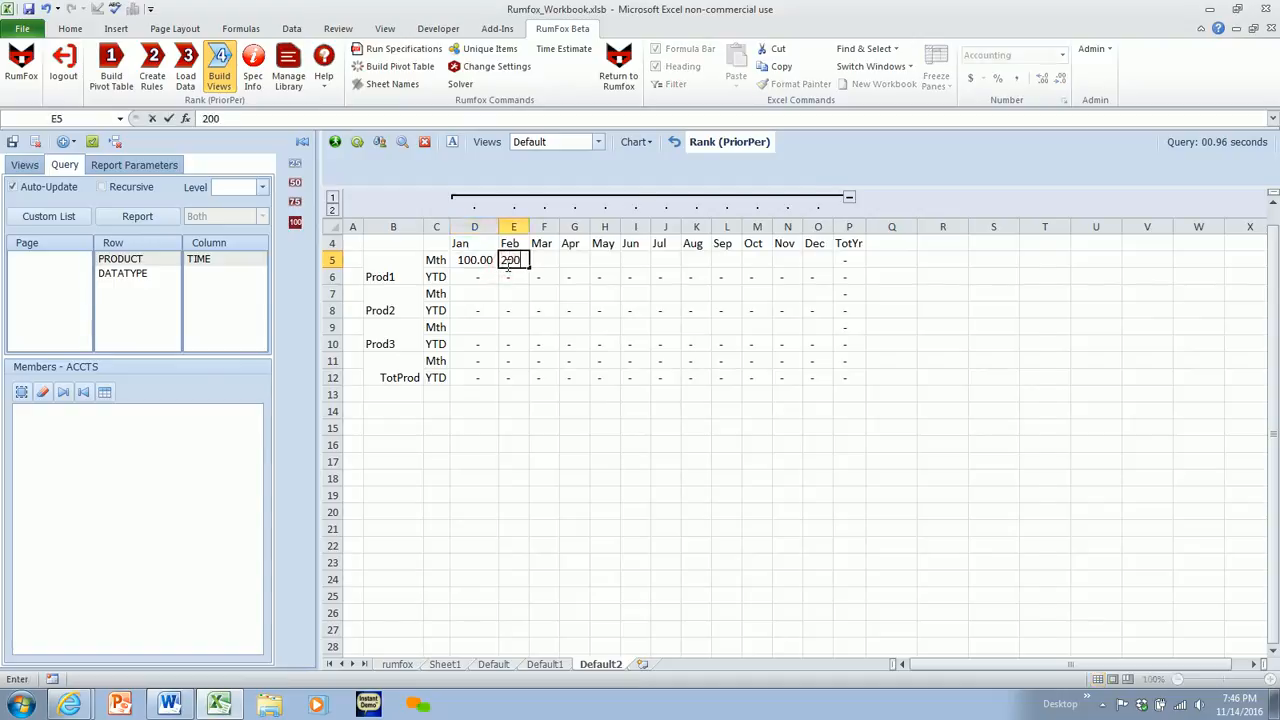
{"action": "key", "text": "Return"}
{"action": "left_click_drag", "start_coordinate": [472, 260], "coordinate": [842, 268]}
- Copy Prod1's Jan to Dec Mth values into the Mth rows of Prod2 and Prod3
{"action": "key", "text": "ctrl+c"}
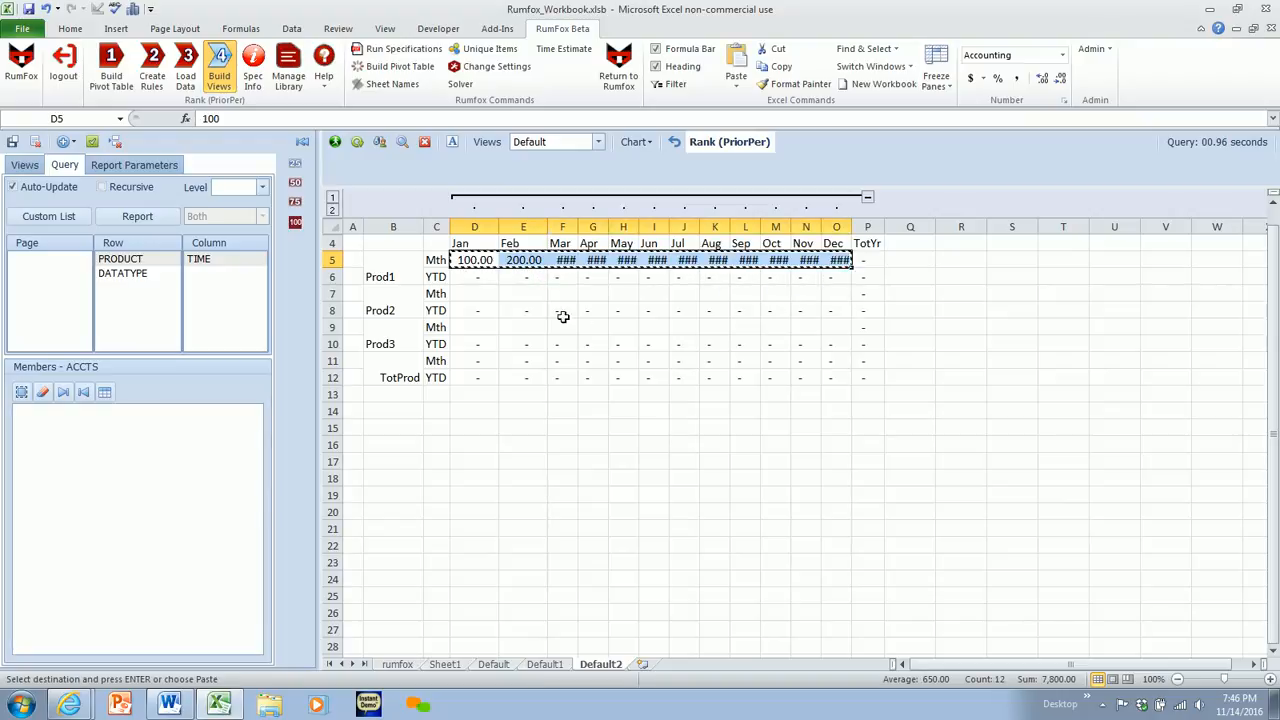
{"action": "left_click", "coordinate": [471, 291]}
{"action": "key", "text": "Return"}
{"action": "left_click", "coordinate": [478, 325]}
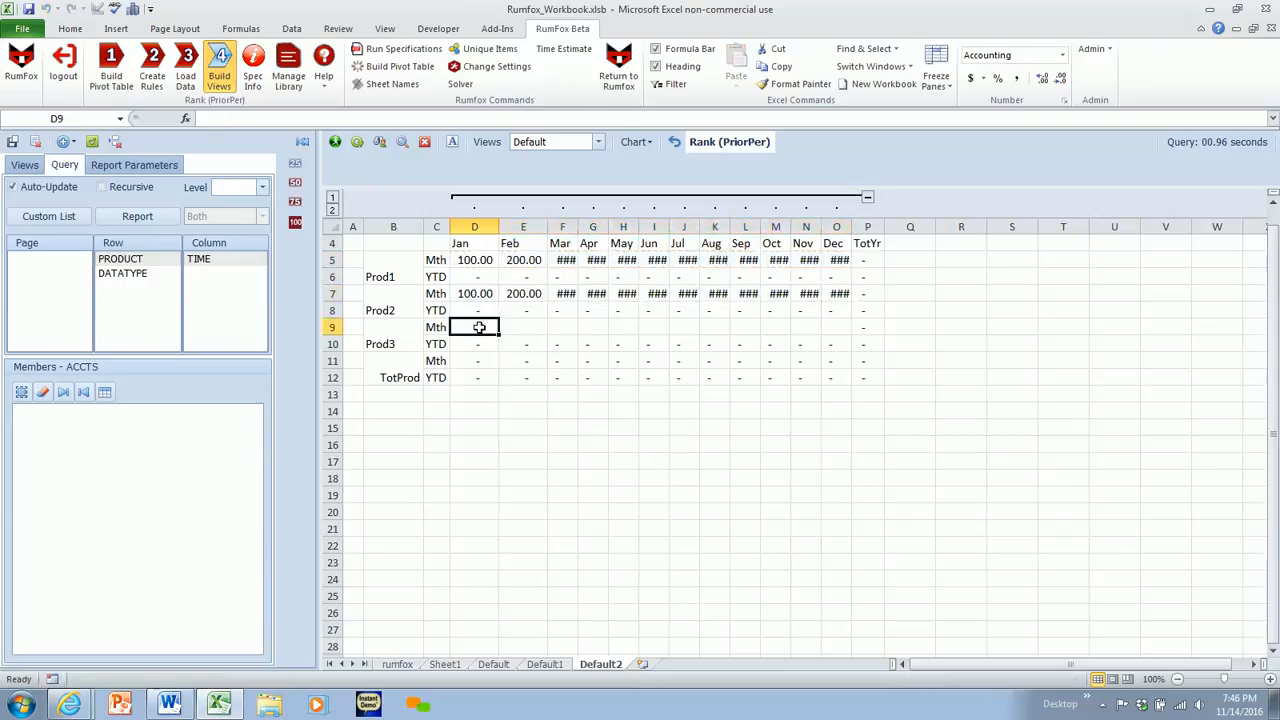
{"action": "left_click_drag", "start_coordinate": [477, 294], "coordinate": [820, 292]}
{"action": "key", "text": "ctrl+c"}
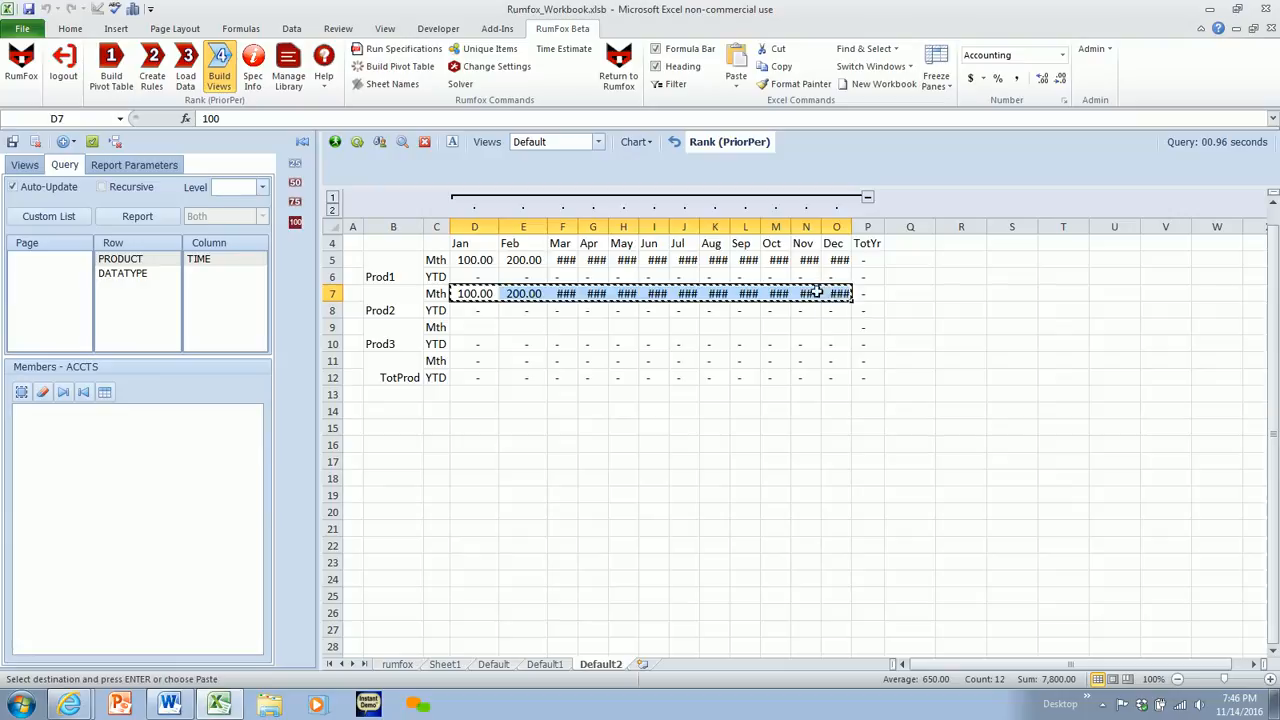
{"action": "left_click", "coordinate": [474, 326]}
{"action": "key", "text": "Return"}
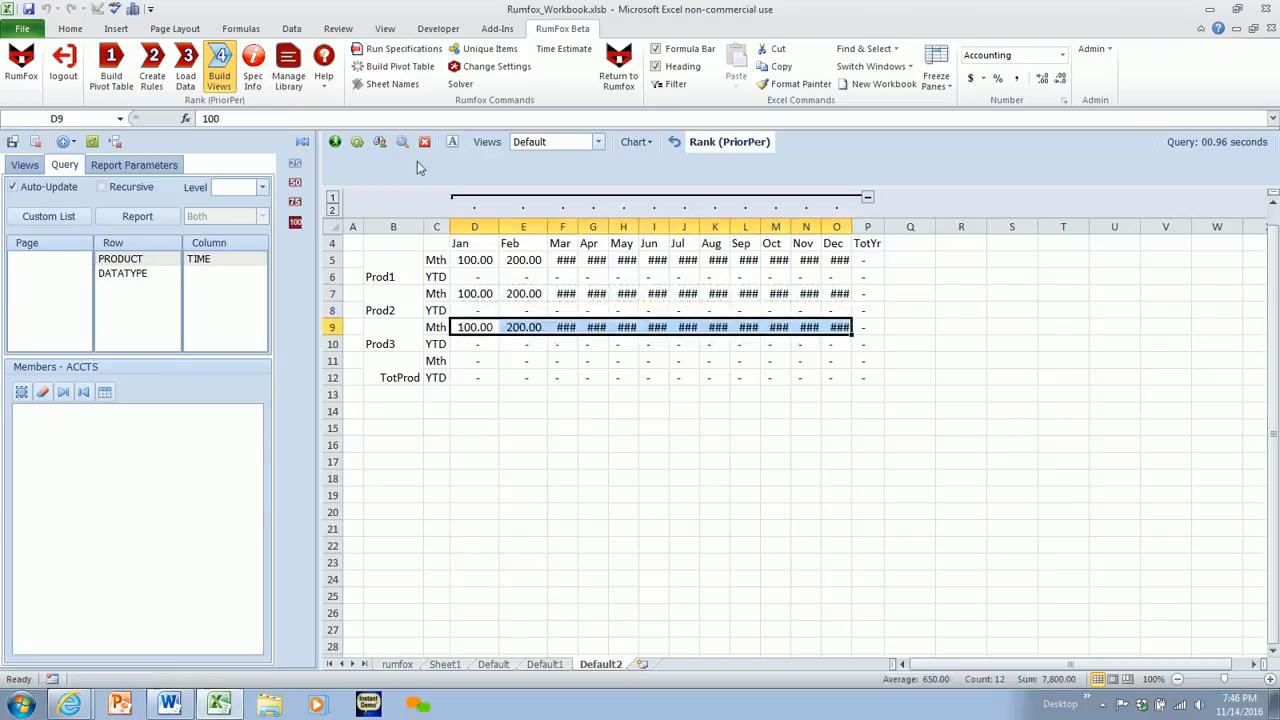
- Recalculate the view and check Prod1's YTD row from Jan through TotYr
{"action": "left_click", "coordinate": [452, 143]}
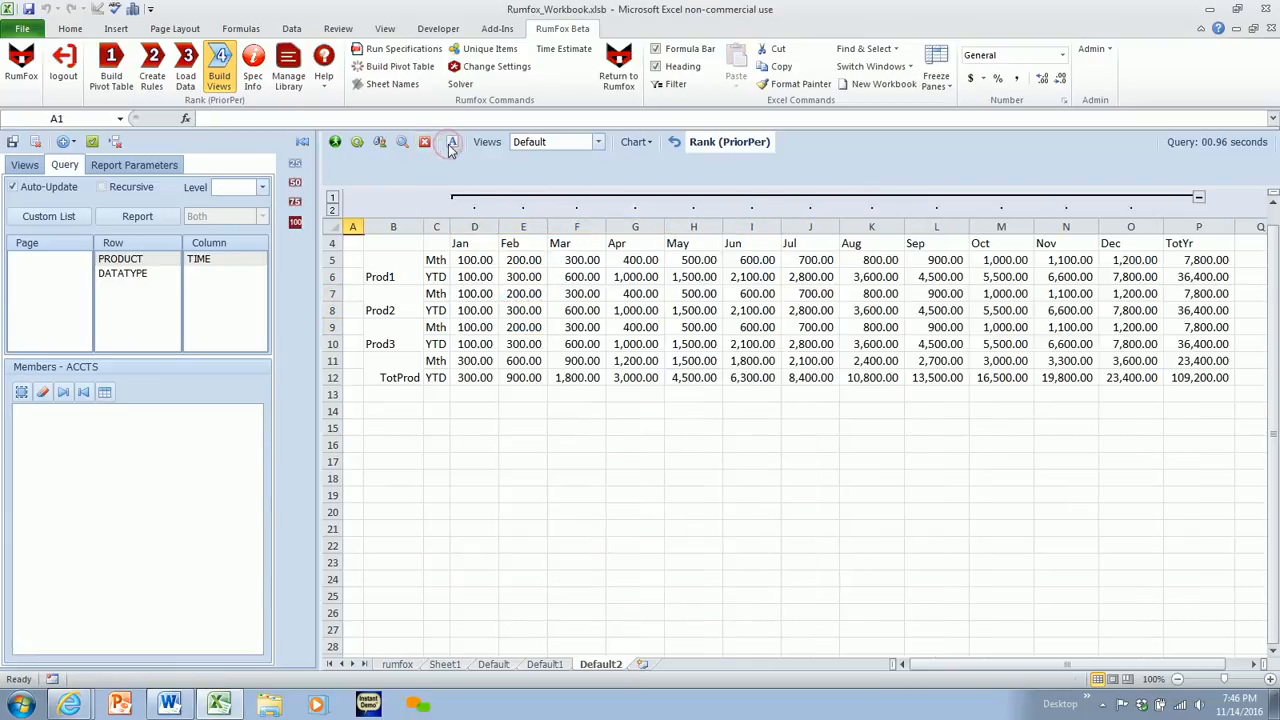
{"action": "left_click_drag", "start_coordinate": [466, 277], "coordinate": [1183, 276]}
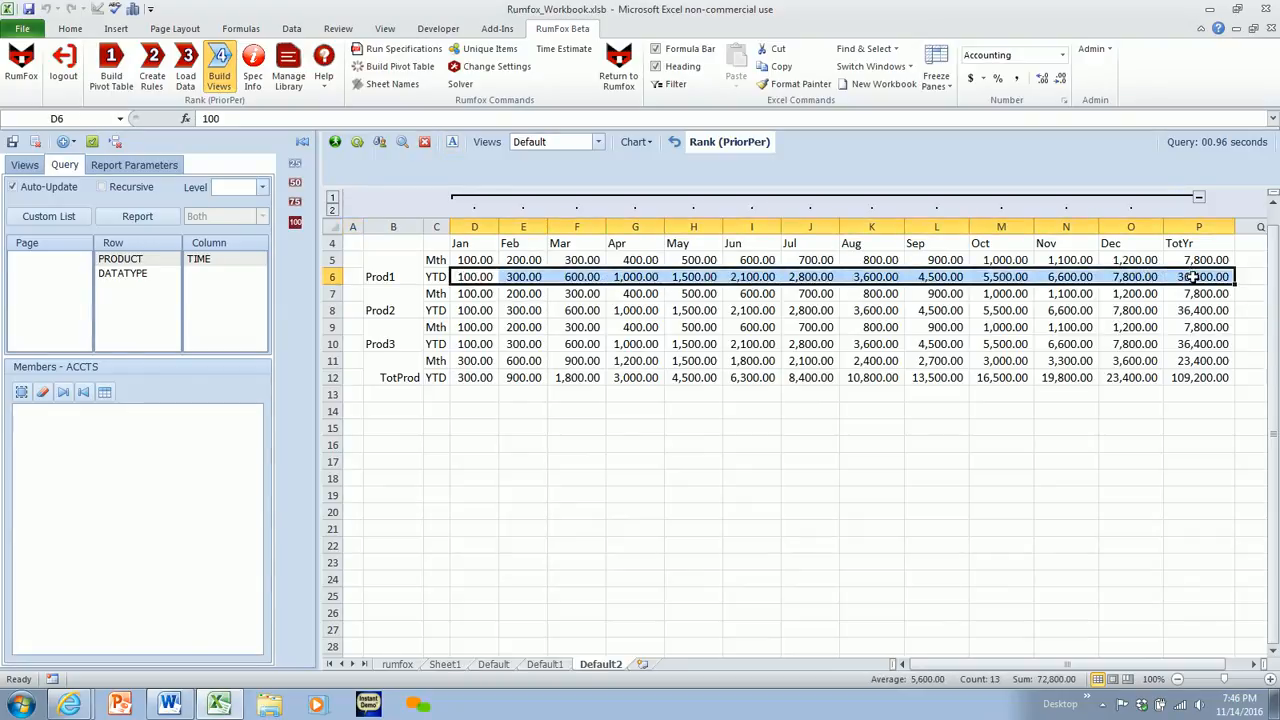
{"action": "left_click", "coordinate": [1195, 277]}
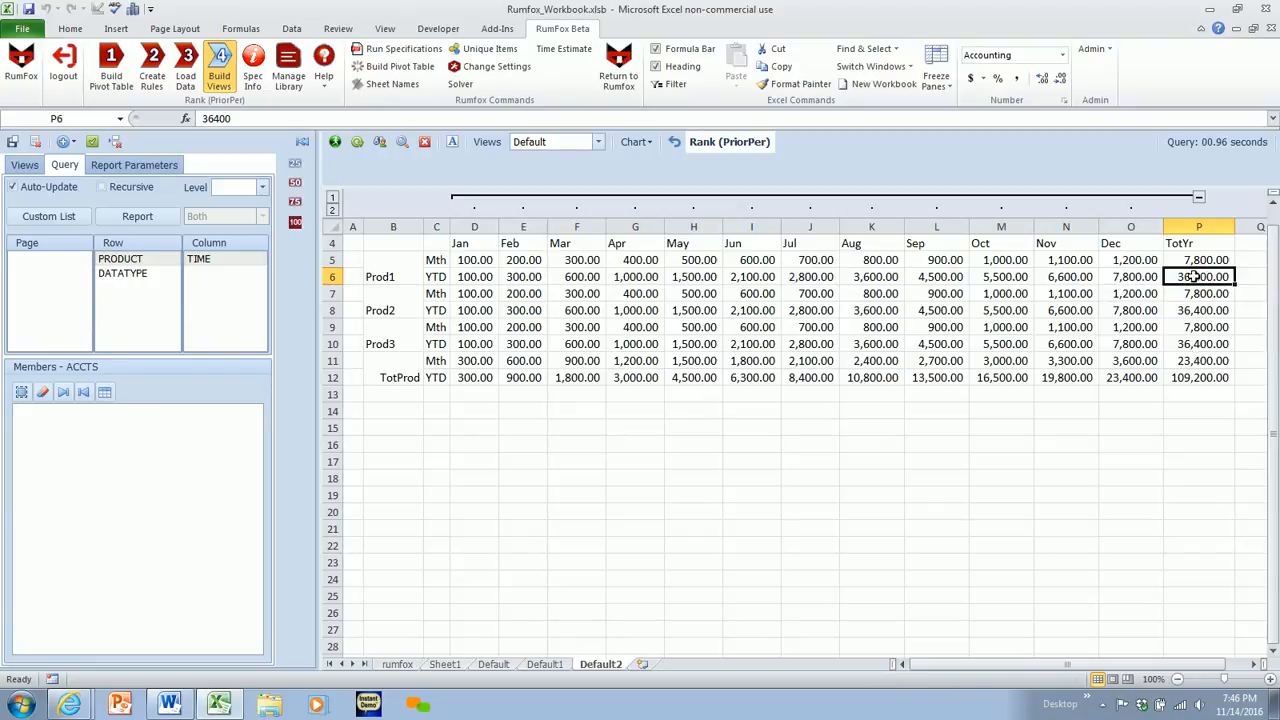
- Start a new rule that applies to the YTD member of DATATYPE
{"action": "left_click", "coordinate": [152, 68]}
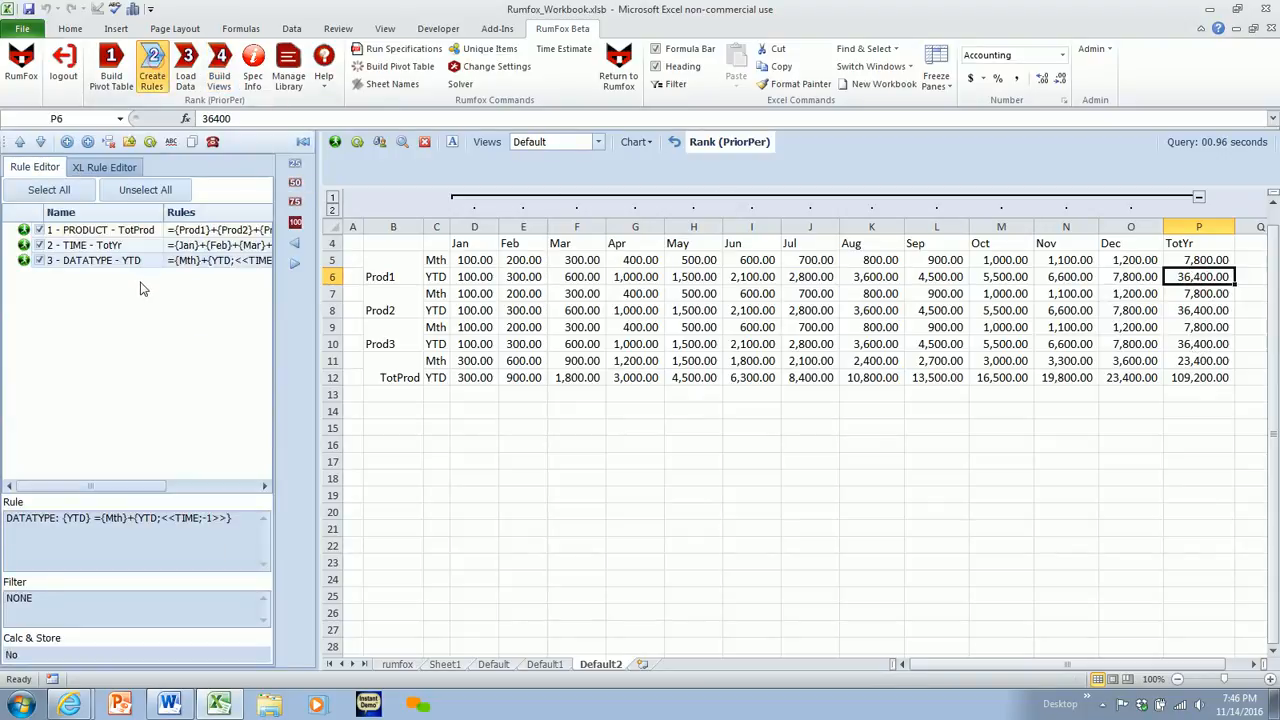
{"action": "left_click", "coordinate": [66, 141]}
{"action": "left_click", "coordinate": [306, 78]}
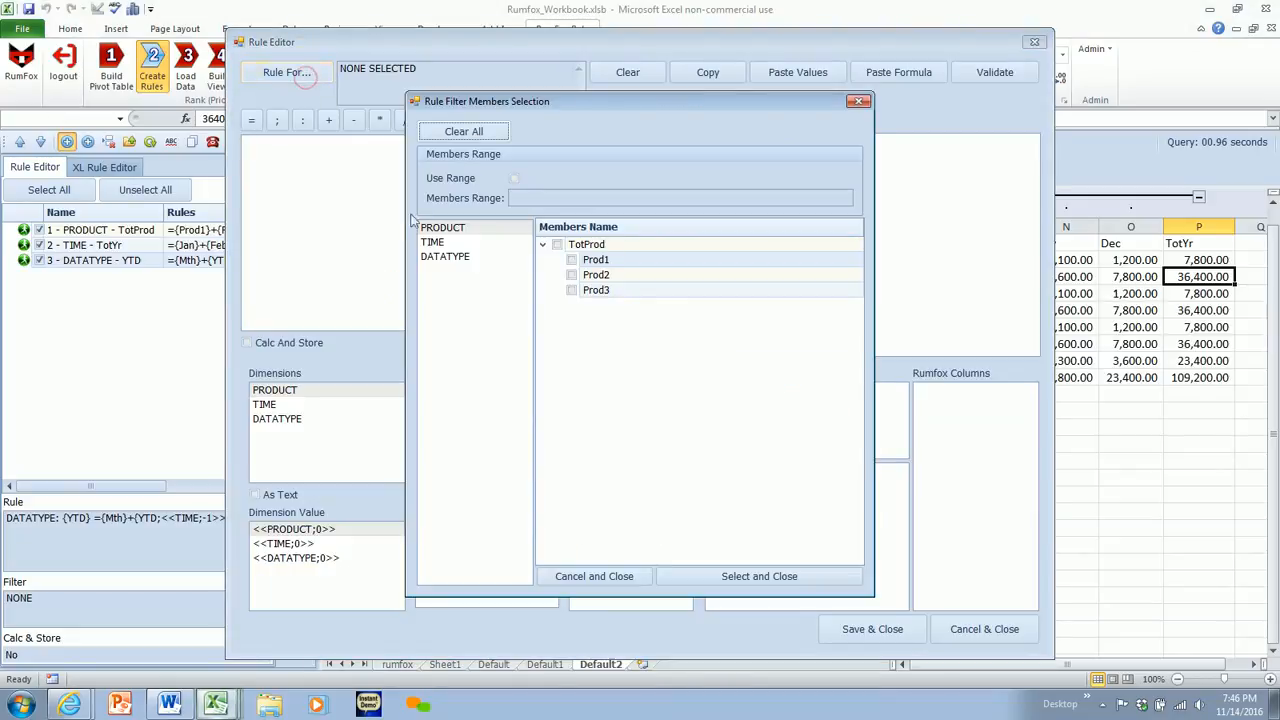
{"action": "left_click", "coordinate": [445, 257]}
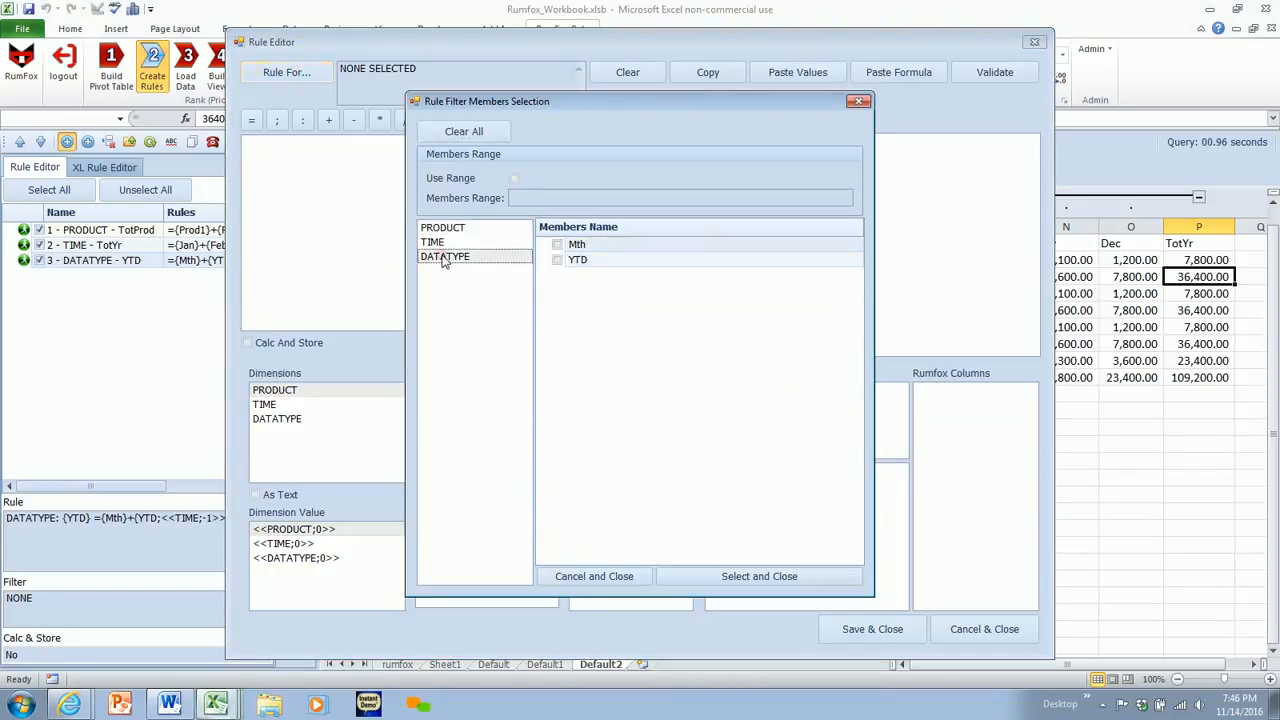
{"action": "left_click", "coordinate": [558, 261]}
{"action": "left_click", "coordinate": [730, 577]}
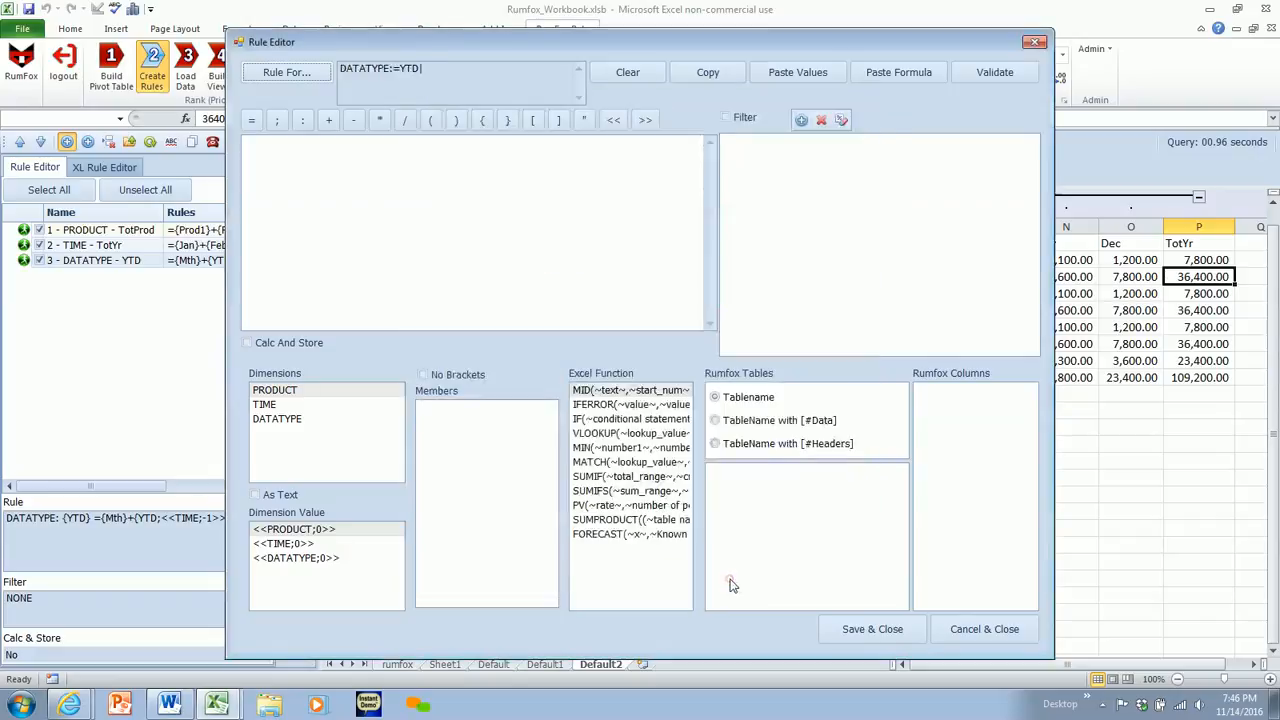
- Write the new rule's formula as ={YTD;Dec}, using the YTD and Dec members
{"action": "left_click", "coordinate": [265, 148]}
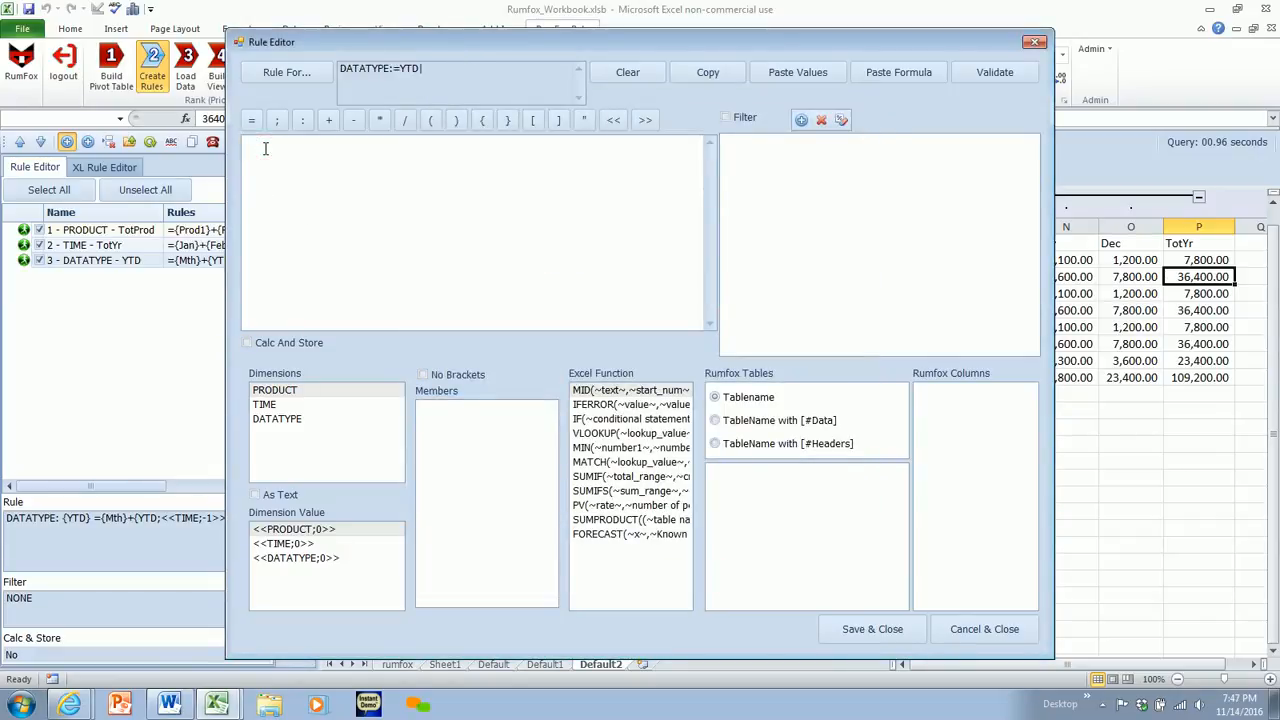
{"action": "type", "text": "="}
{"action": "left_click", "coordinate": [283, 424]}
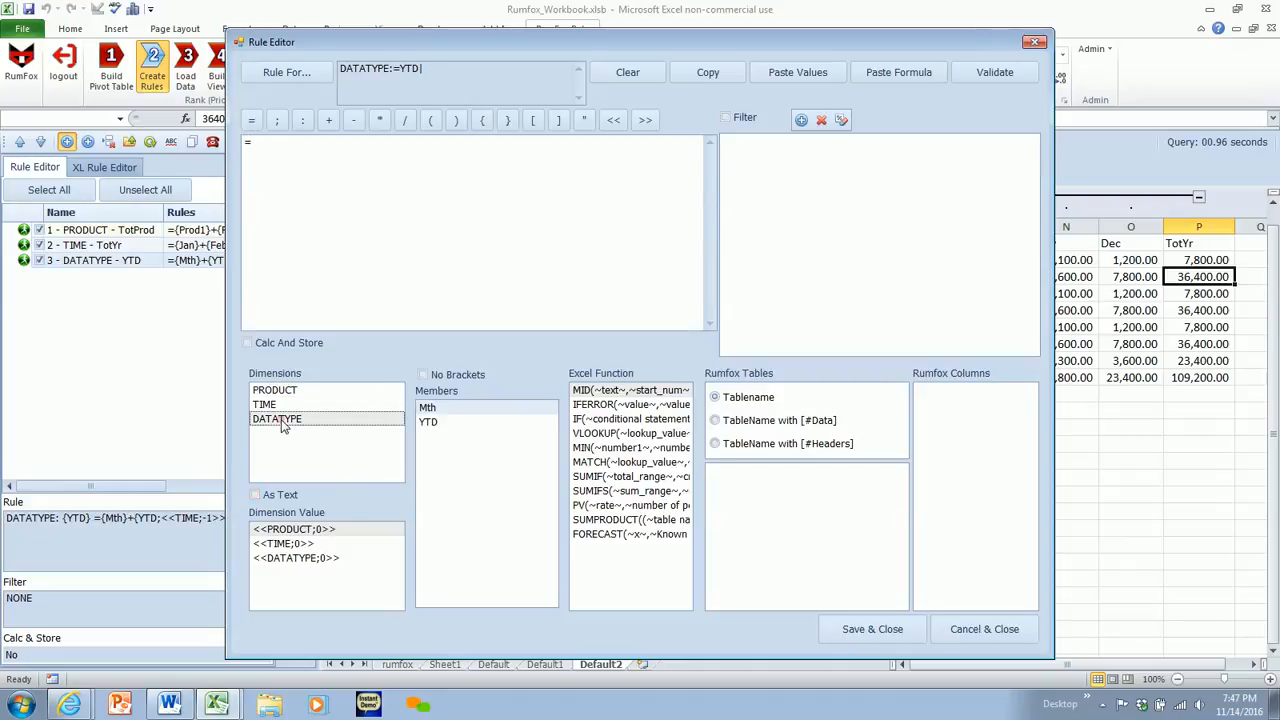
{"action": "left_click", "coordinate": [441, 424]}
{"action": "double_click", "coordinate": [440, 424]}
{"action": "left_click", "coordinate": [272, 143]}
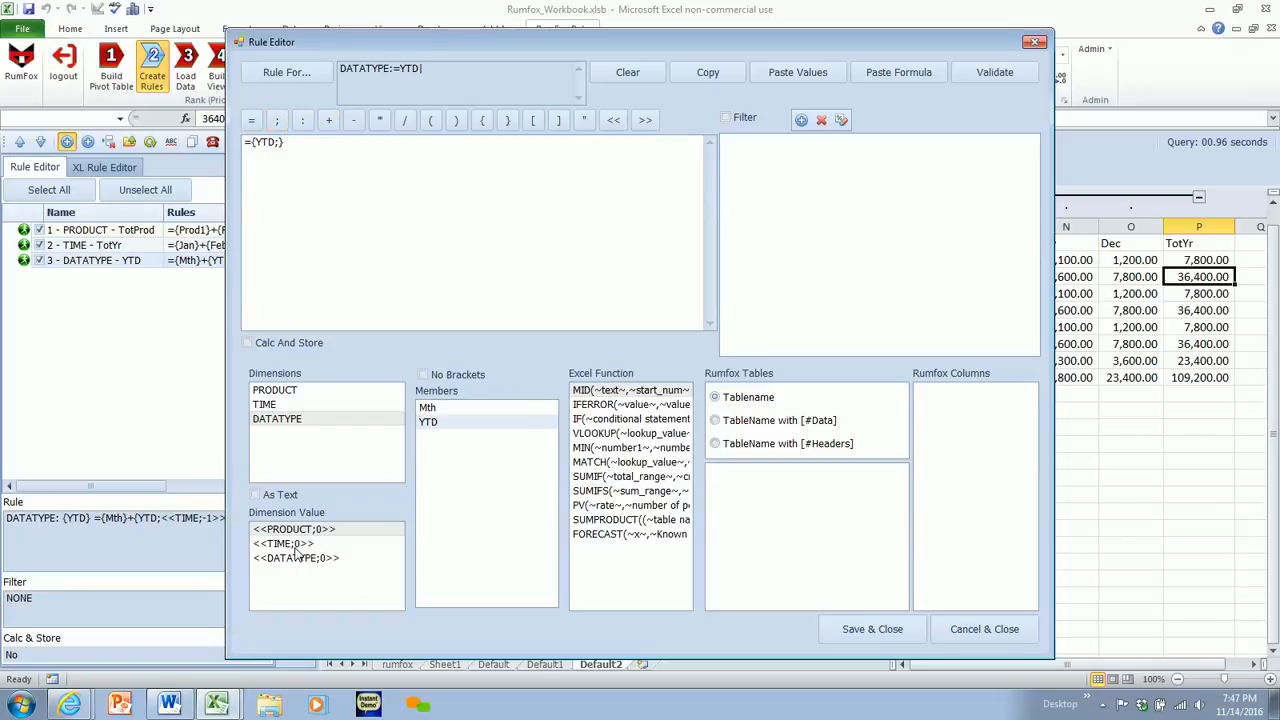
{"action": "left_click", "coordinate": [264, 404]}
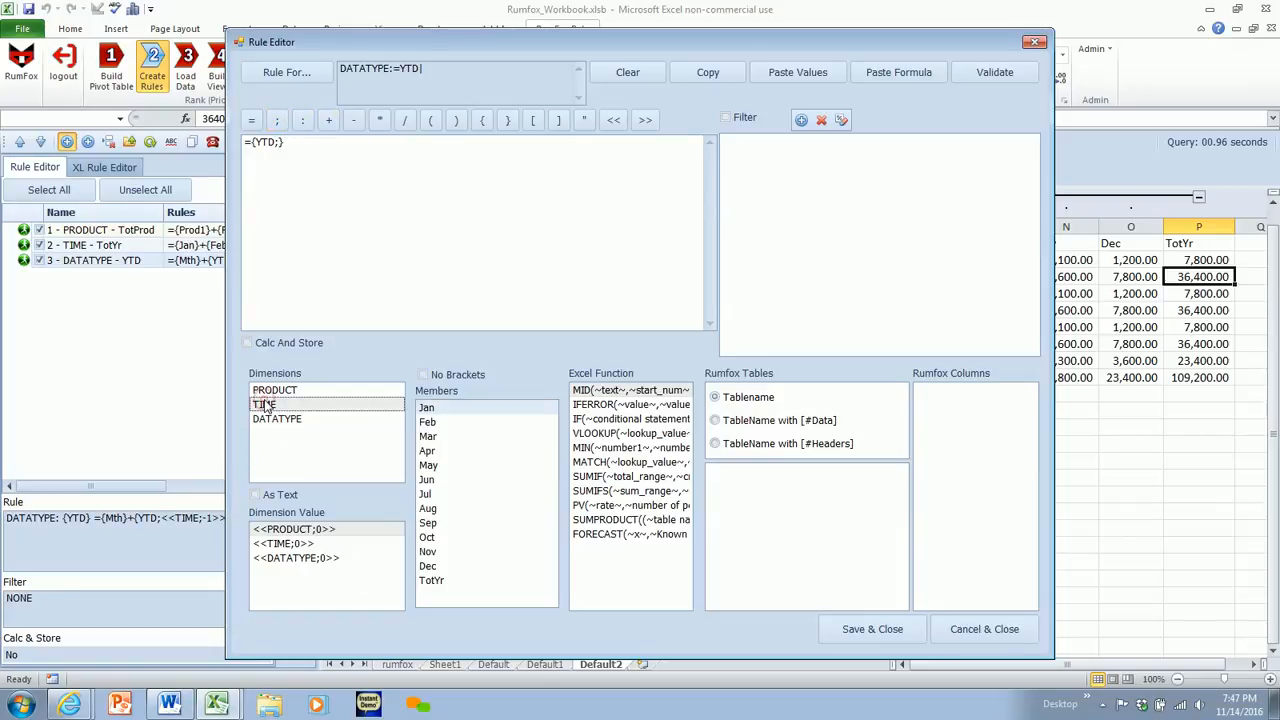
{"action": "double_click", "coordinate": [425, 565]}
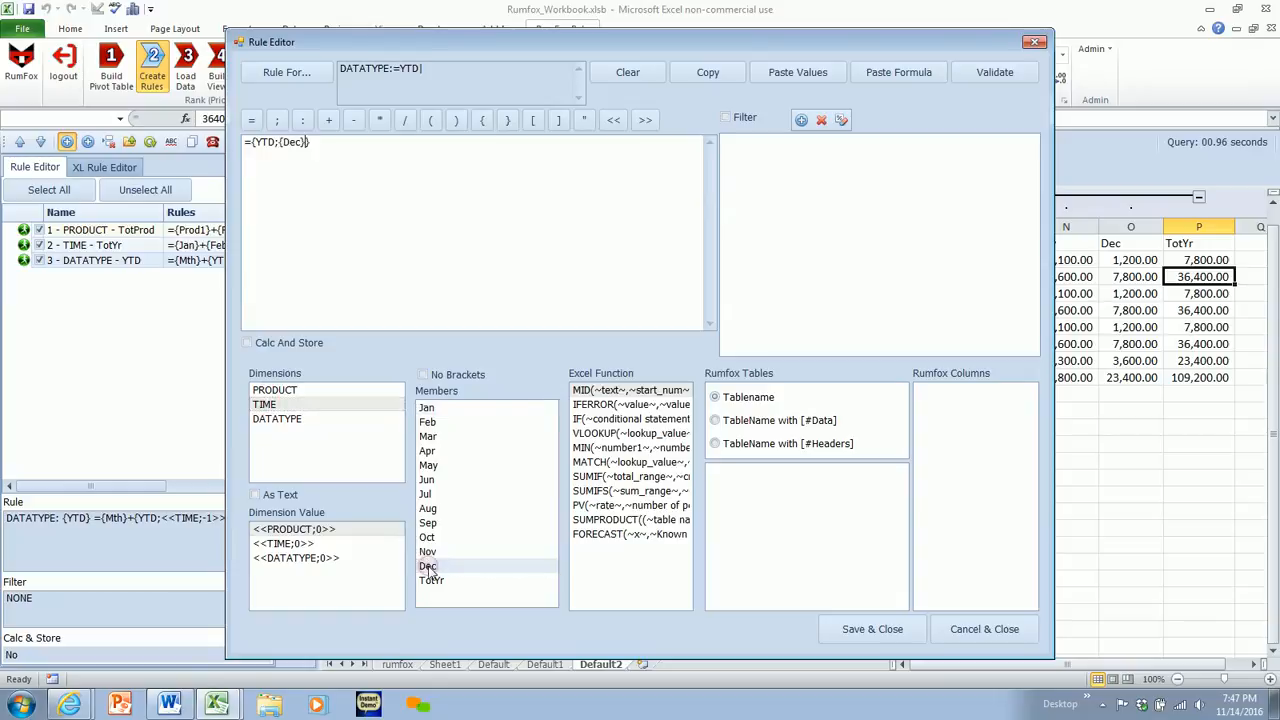
{"action": "key", "text": "BackSpace"}
{"action": "left_click", "coordinate": [283, 142]}
{"action": "key", "text": "BackSpace"}
- Enable the rule's filter and restrict it to the TotYr member of TIME
{"action": "left_click", "coordinate": [726, 117]}
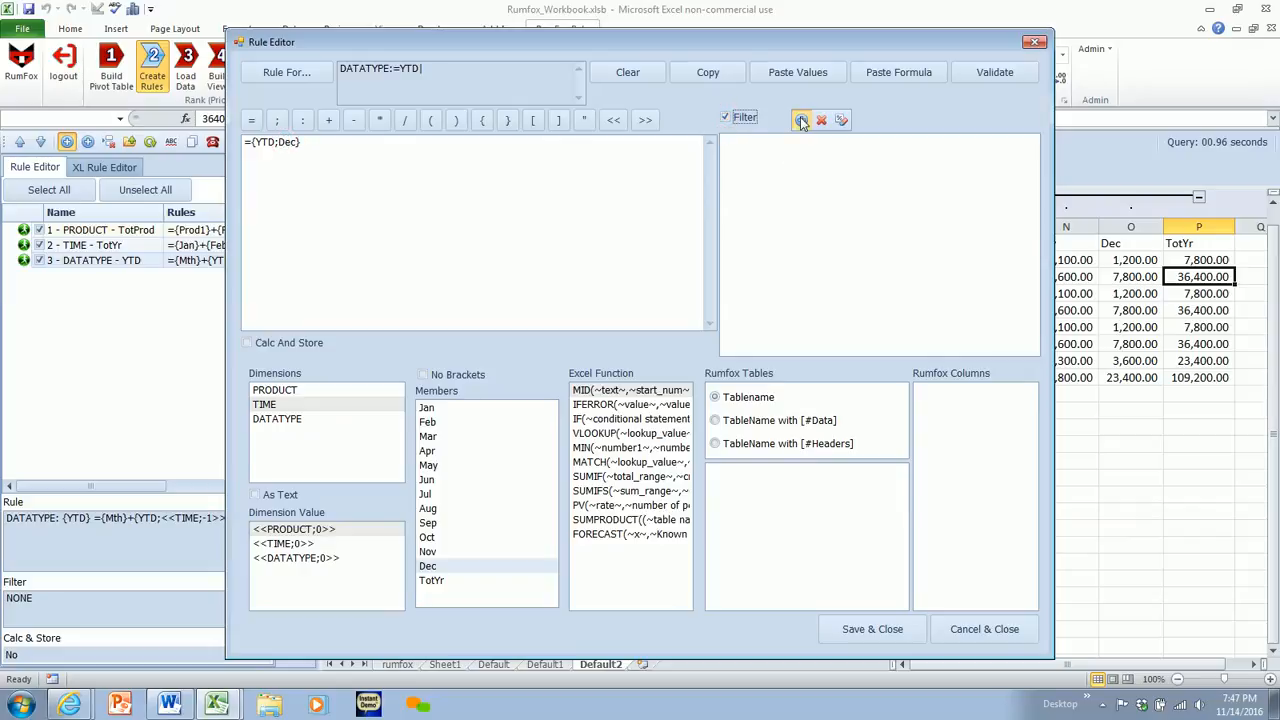
{"action": "left_click", "coordinate": [801, 121]}
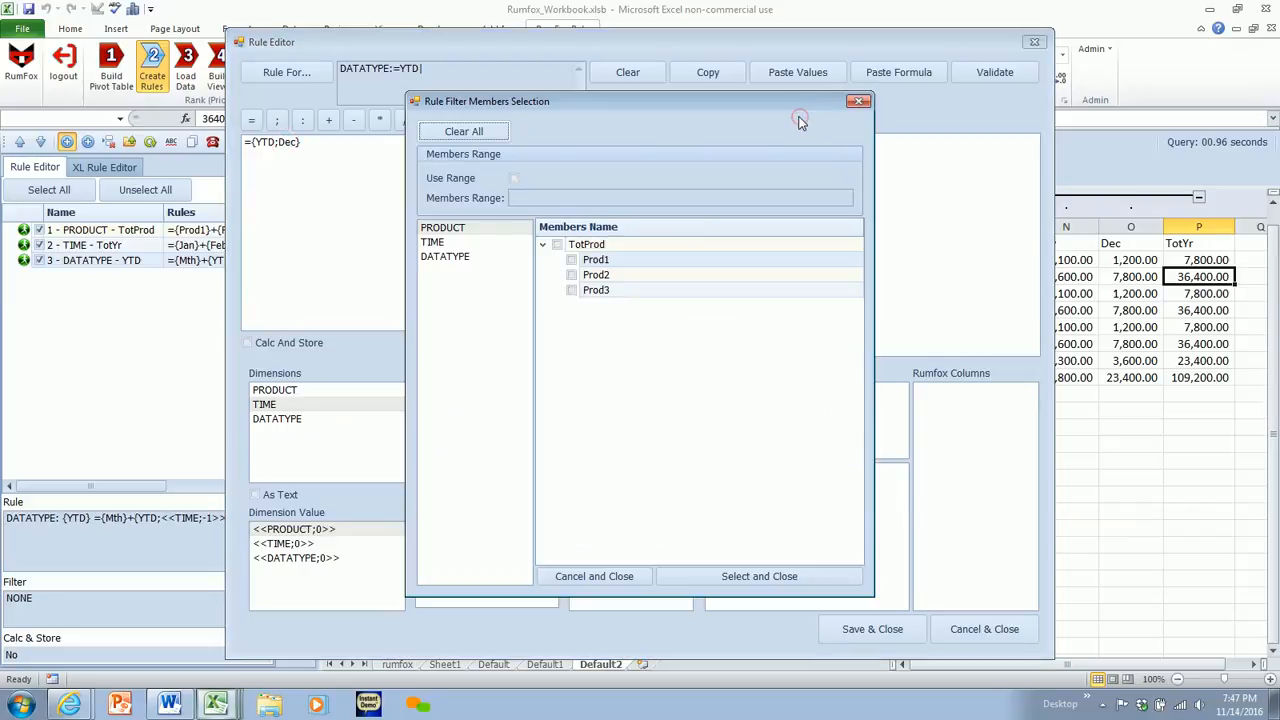
{"action": "left_click", "coordinate": [435, 244]}
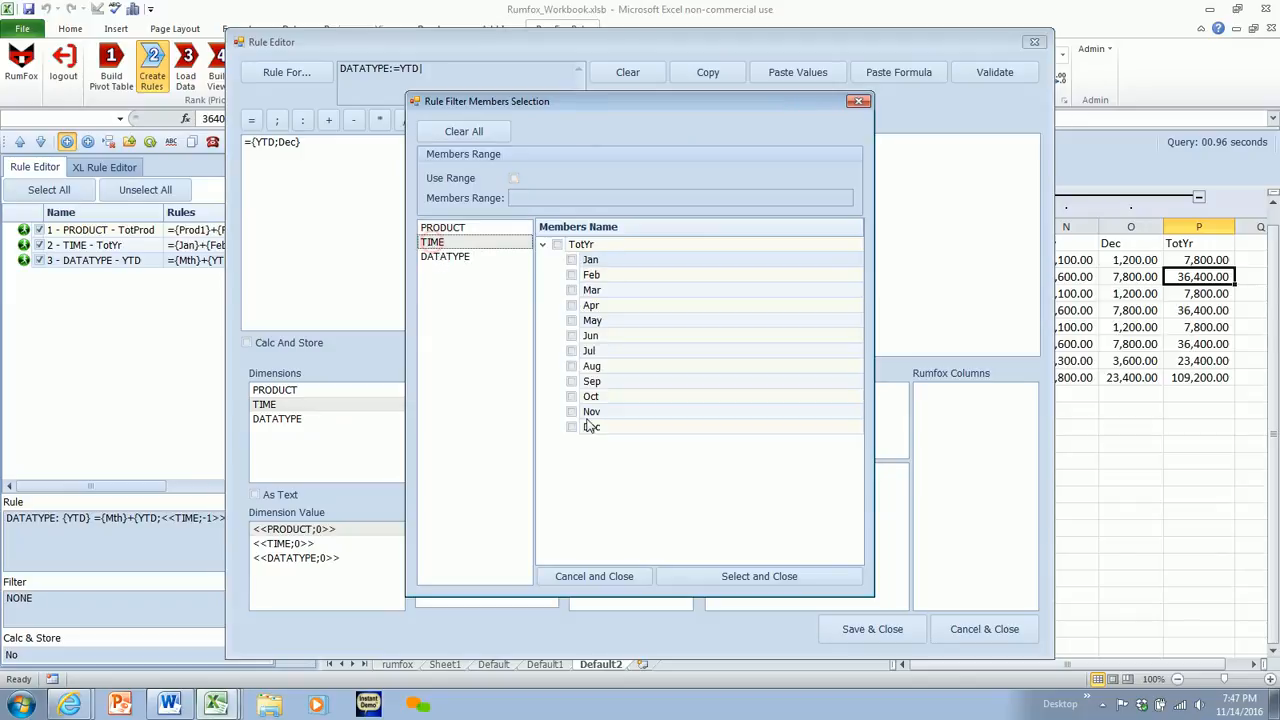
{"action": "left_click", "coordinate": [558, 245]}
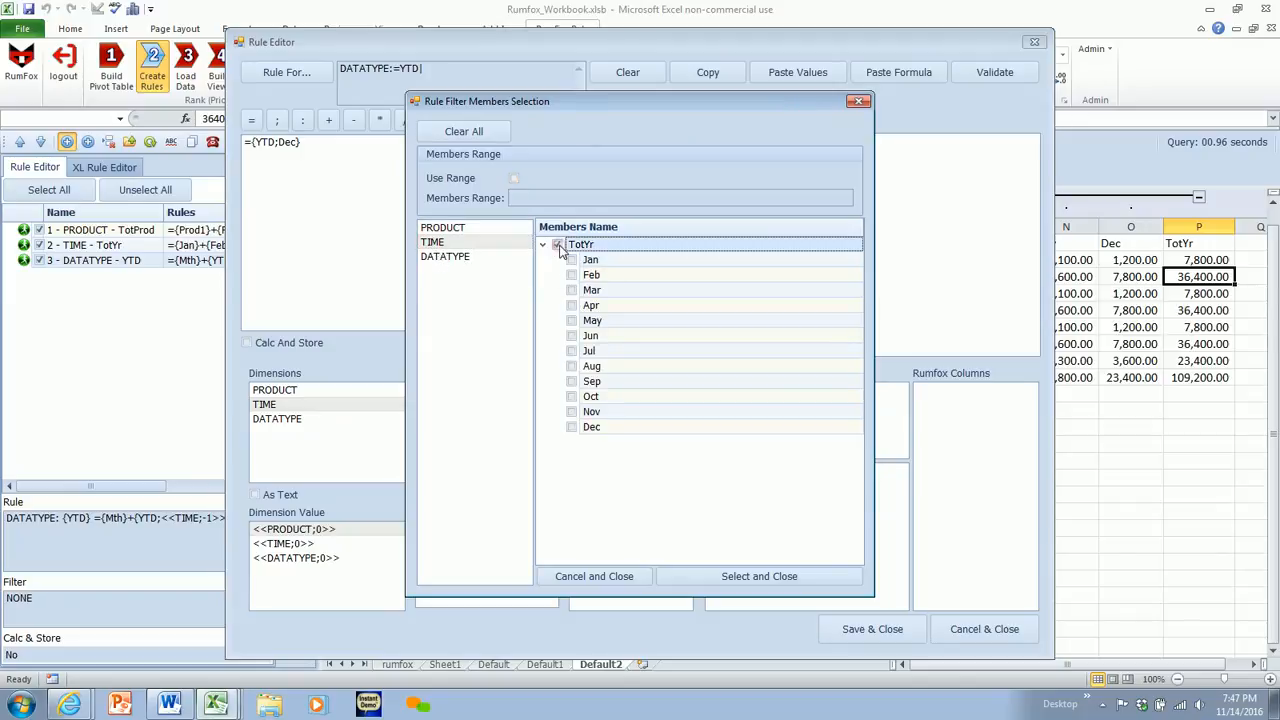
{"action": "left_click", "coordinate": [711, 576]}
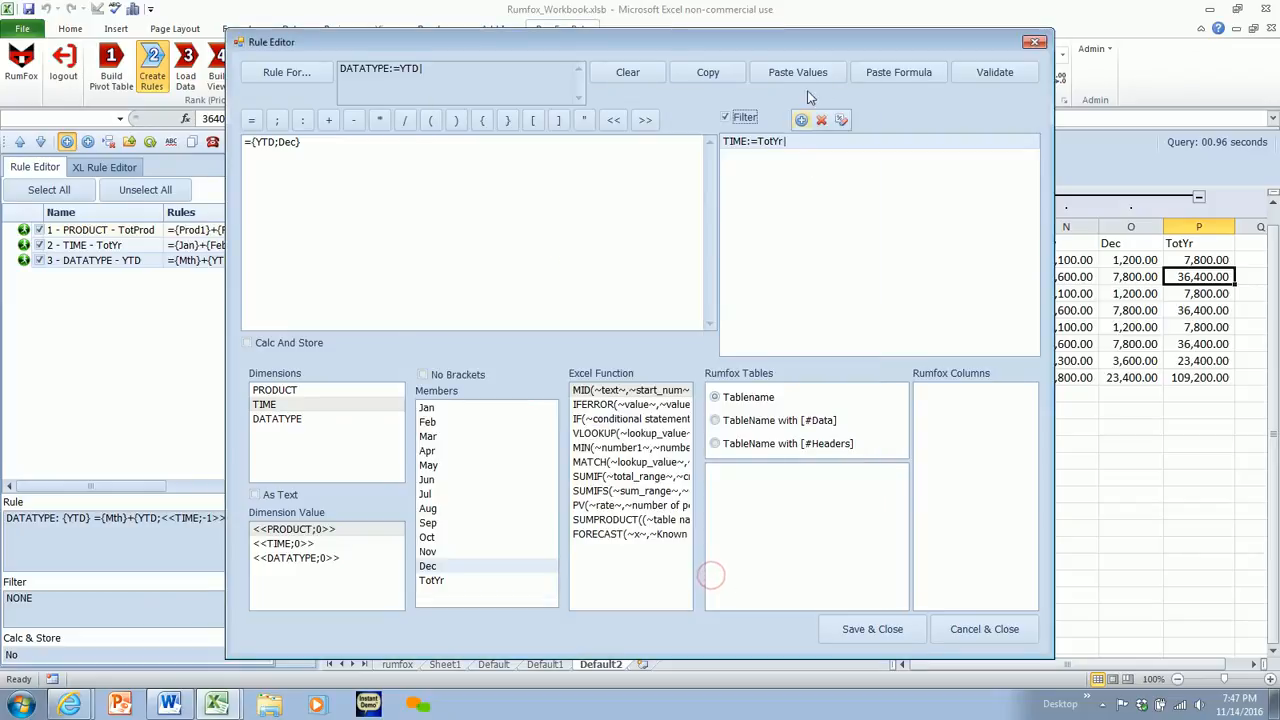
- Validate the YTD rule filtered to TotYr and save it
{"action": "left_click", "coordinate": [988, 76]}
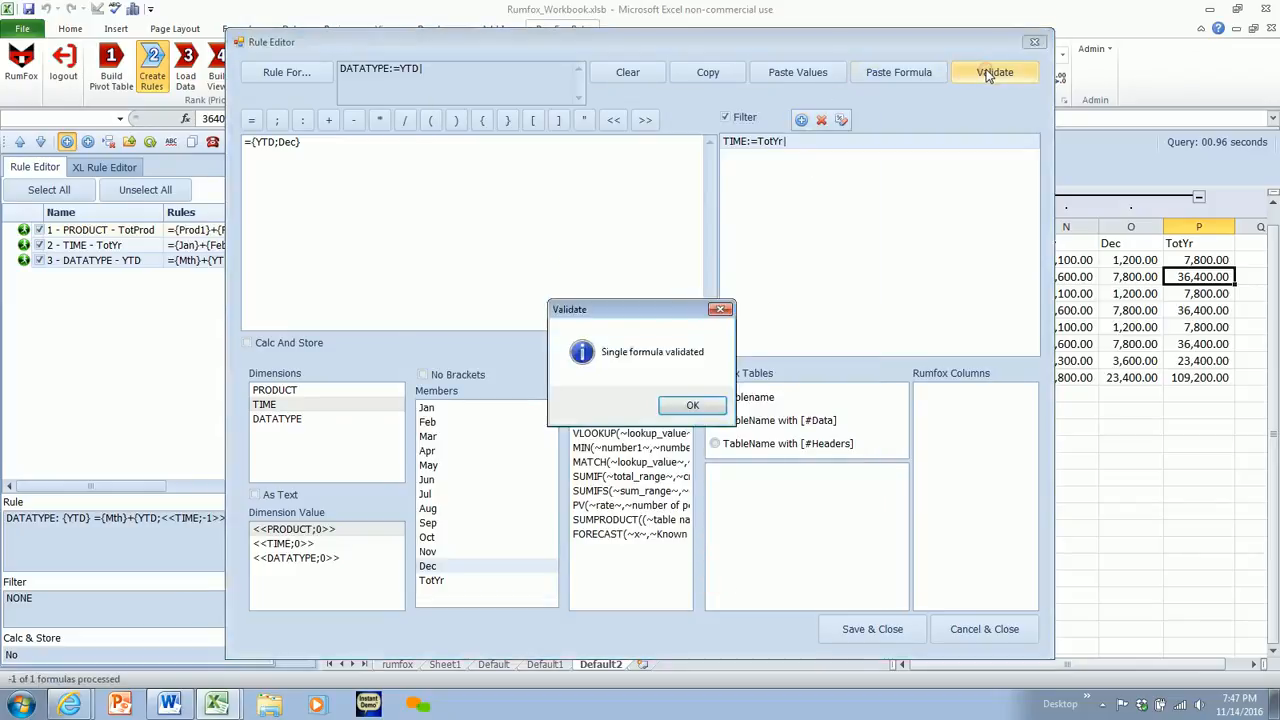
{"action": "left_click", "coordinate": [696, 407]}
{"action": "left_click", "coordinate": [851, 630]}
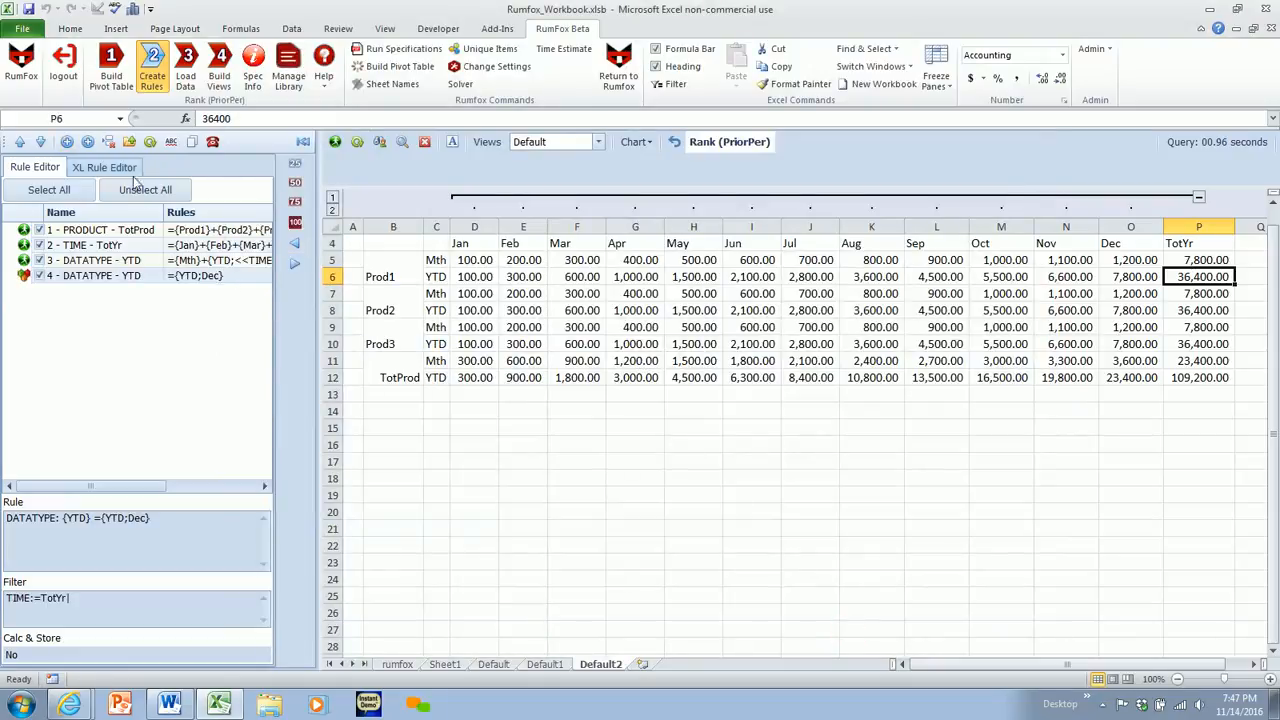
- Create the formulas from the rules, refresh the view, and check the TotYr YTD values for the products
{"action": "left_click", "coordinate": [150, 142]}
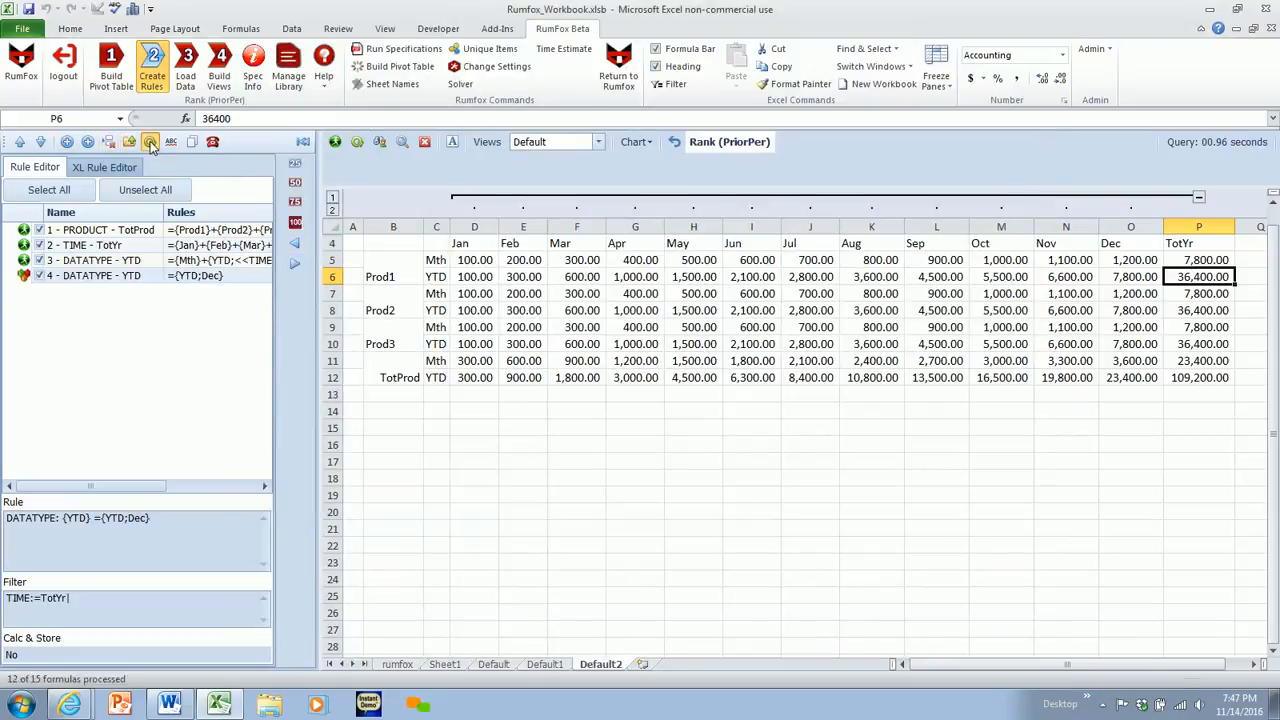
{"action": "left_click", "coordinate": [677, 400]}
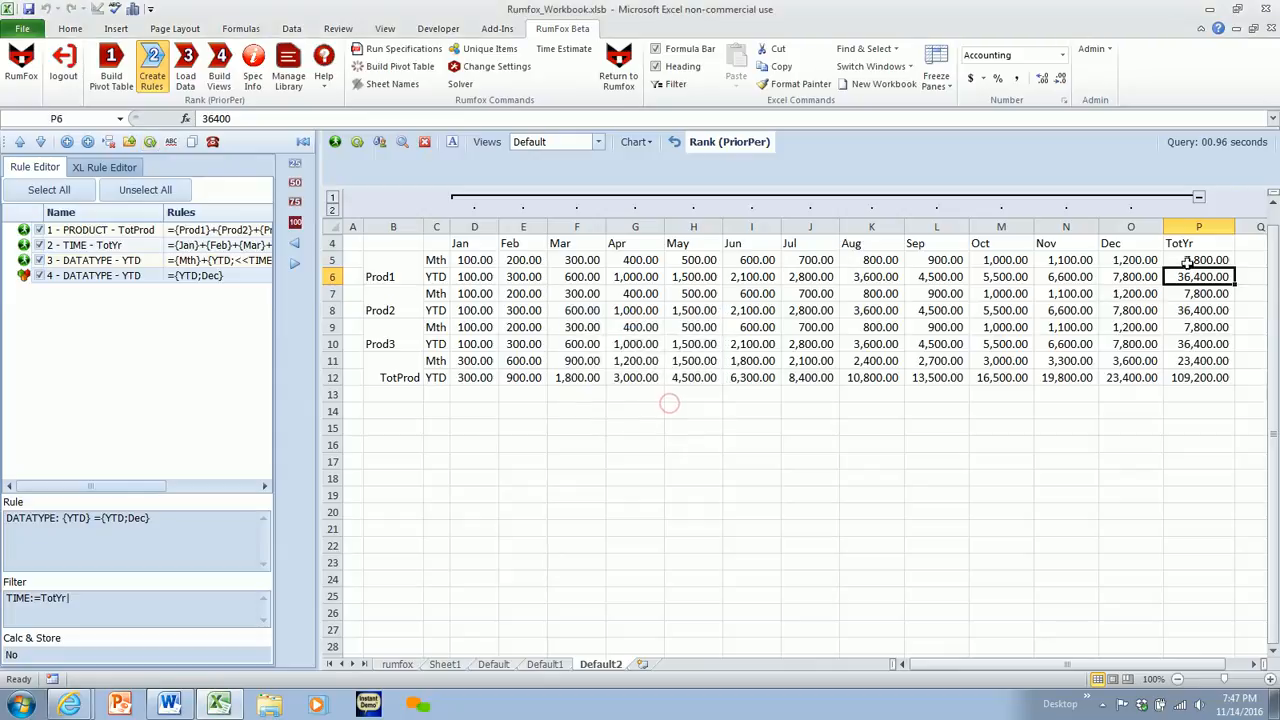
{"action": "left_click", "coordinate": [357, 143]}
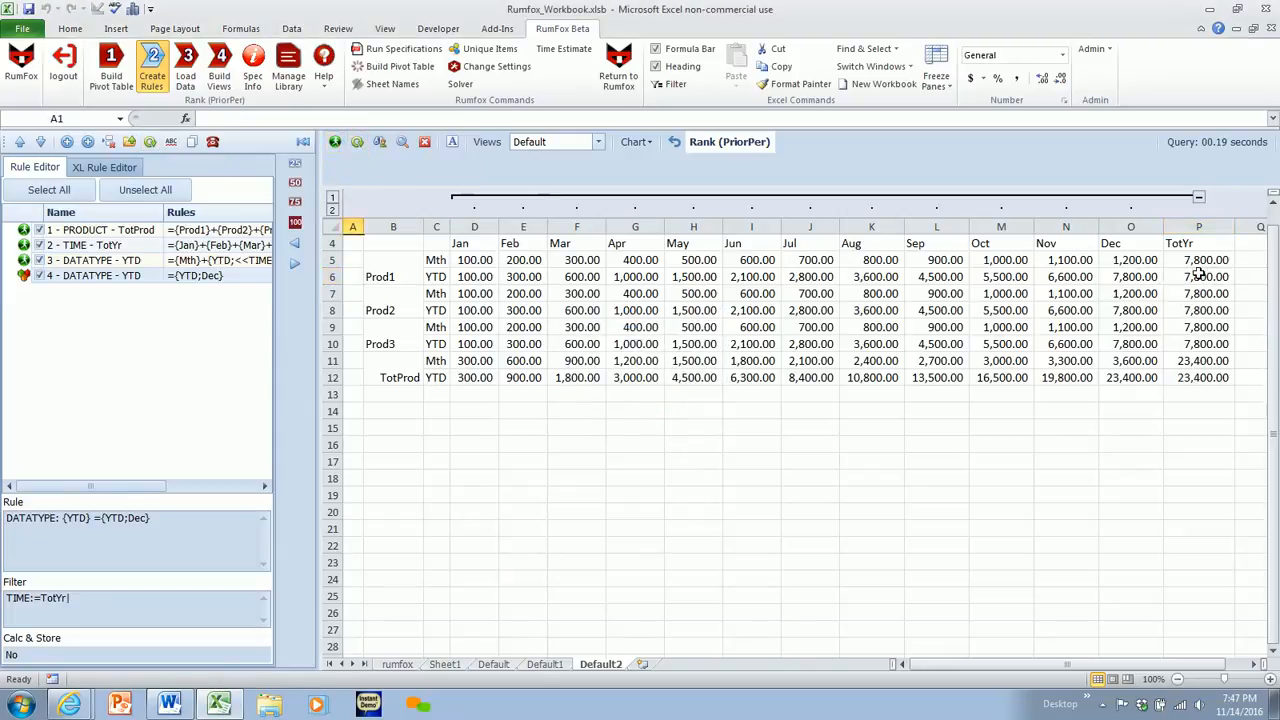
{"action": "left_click_drag", "start_coordinate": [1197, 277], "coordinate": [1210, 343]}
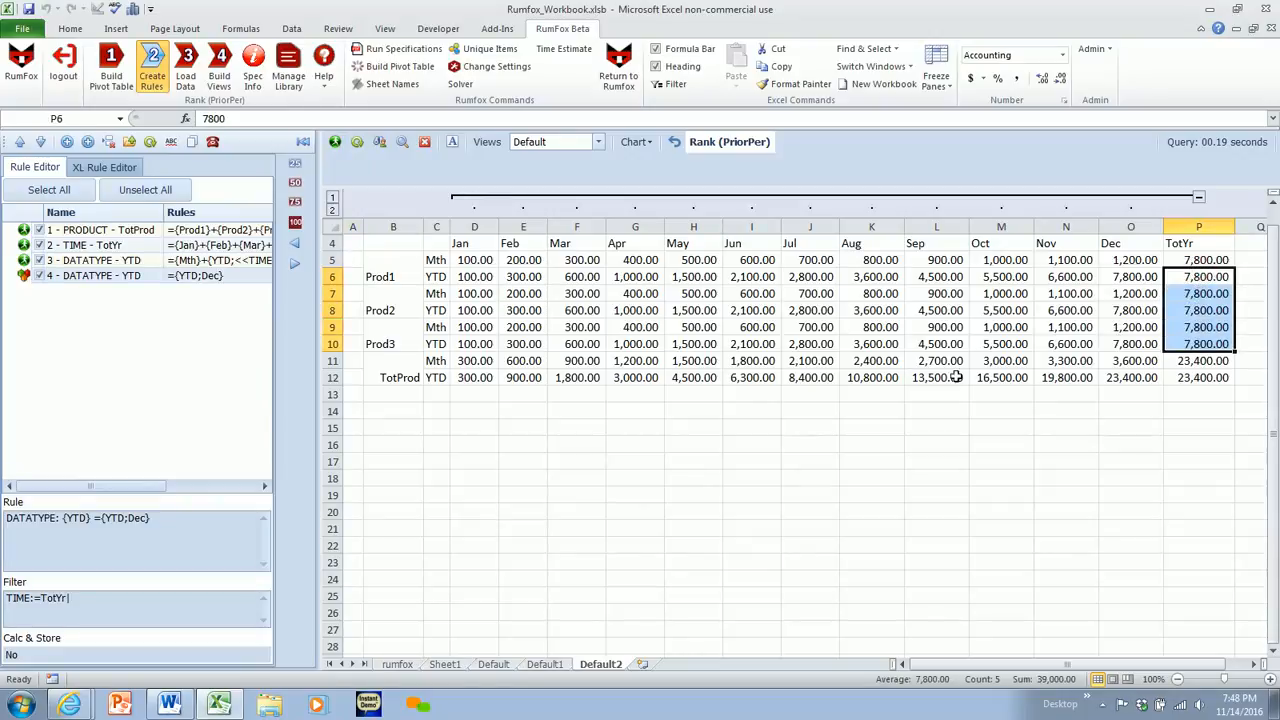
{"action": "left_click", "coordinate": [436, 377]}
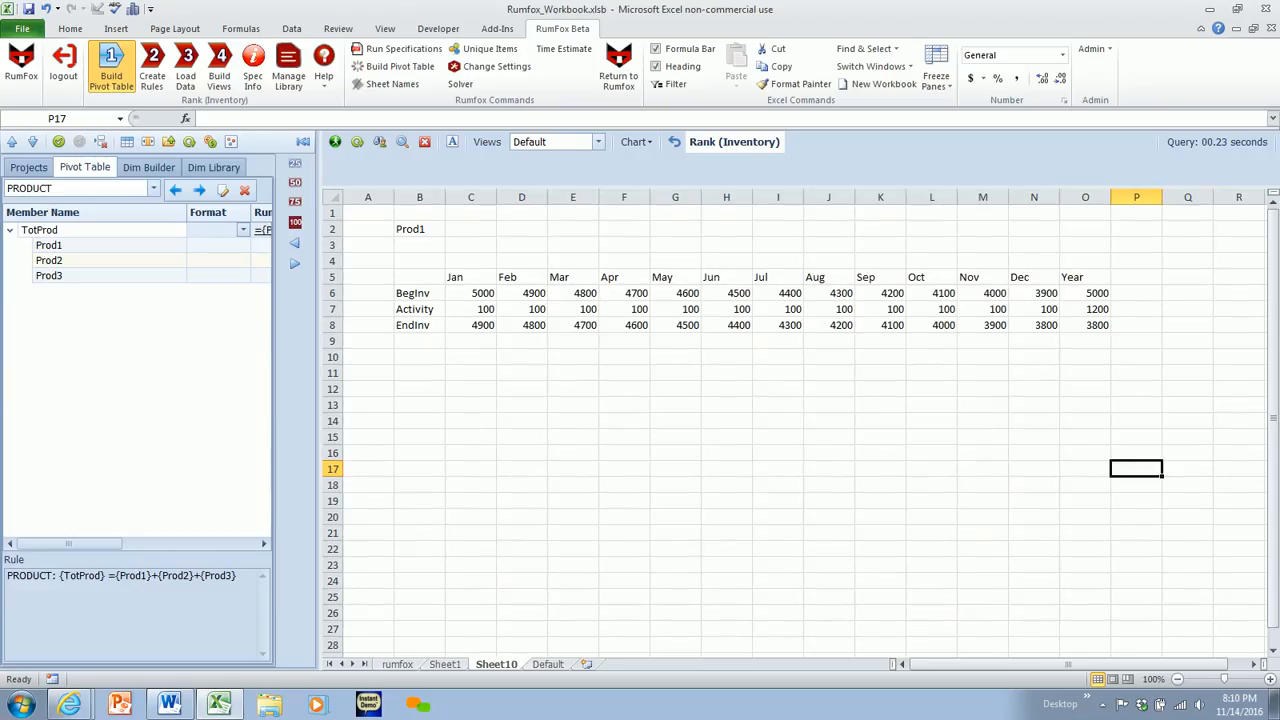
- Examine the BegInv, Activity and EndInv cells for Jan on Sheet10 and how each following month's BegInv picks up the prior EndInv
{"action": "left_click", "coordinate": [490, 292]}
{"action": "left_click", "coordinate": [480, 312]}
{"action": "left_click", "coordinate": [480, 327]}
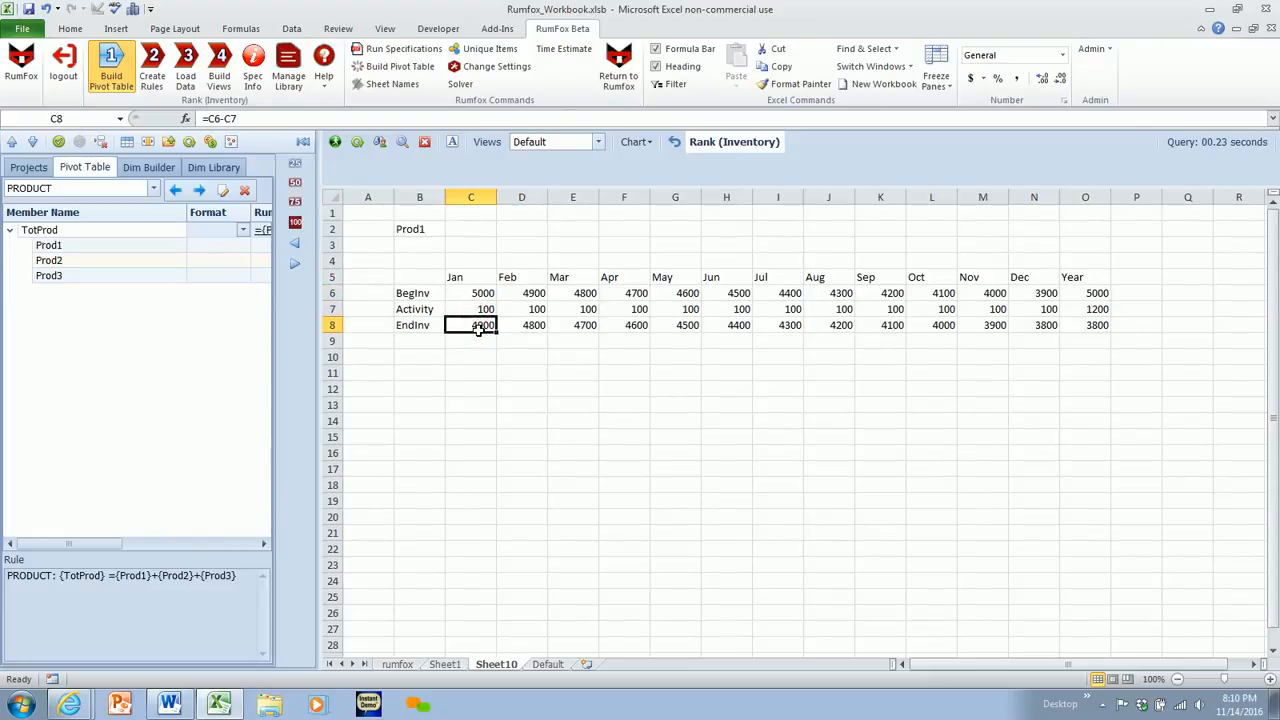
{"action": "left_click", "coordinate": [540, 291]}
{"action": "left_click", "coordinate": [216, 118]}
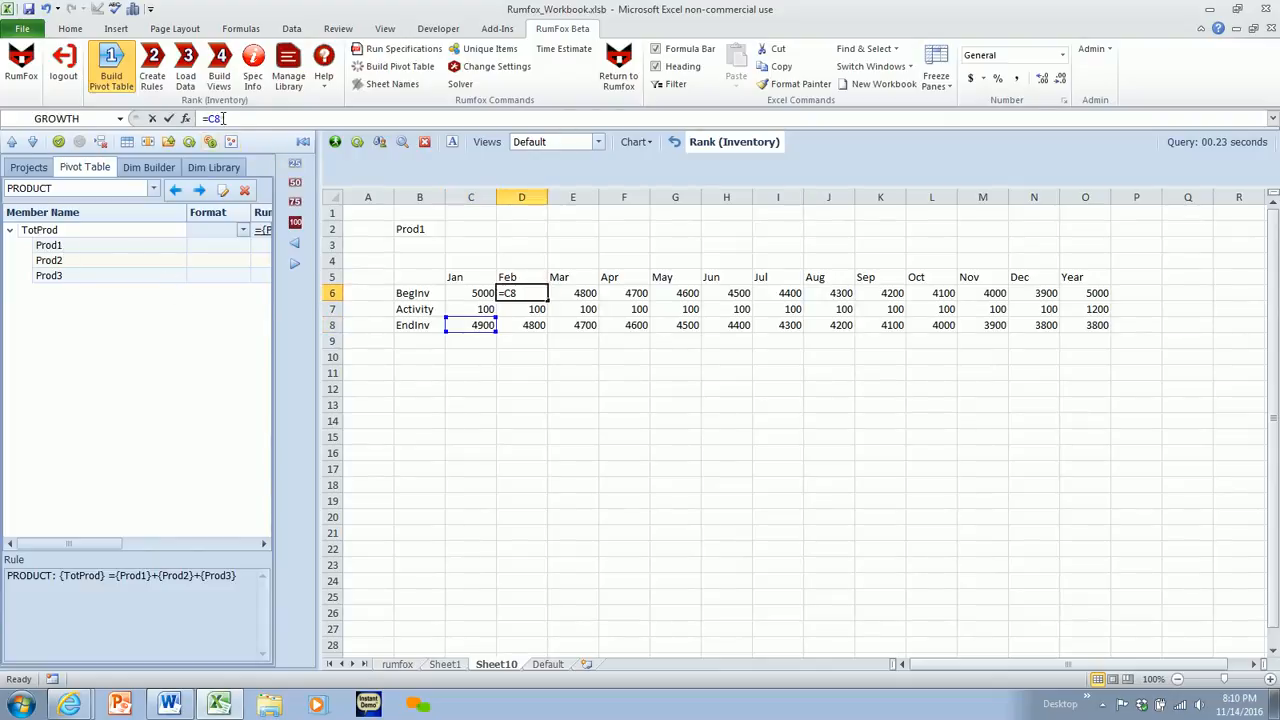
{"action": "left_click_drag", "start_coordinate": [220, 118], "coordinate": [200, 118]}
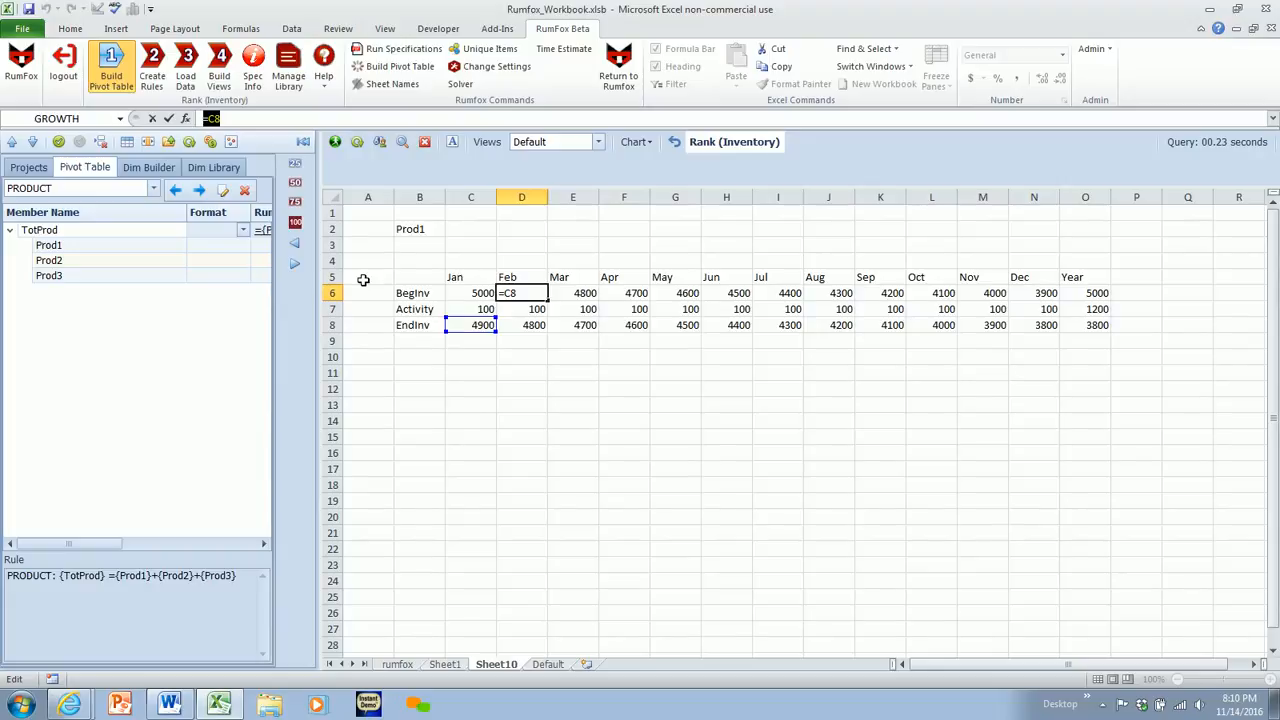
{"action": "key", "text": "Return"}
{"action": "left_click", "coordinate": [560, 295]}
{"action": "left_click", "coordinate": [536, 328]}
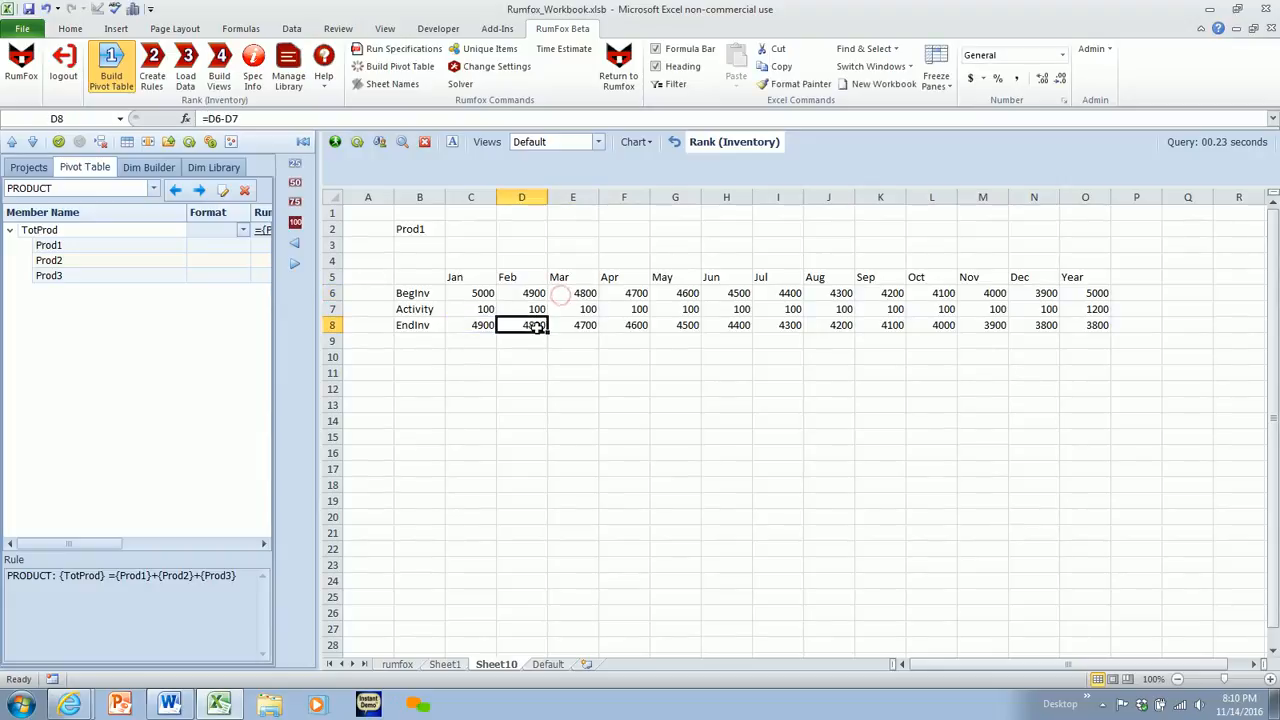
{"action": "left_click", "coordinate": [633, 291]}
{"action": "left_click", "coordinate": [580, 324]}
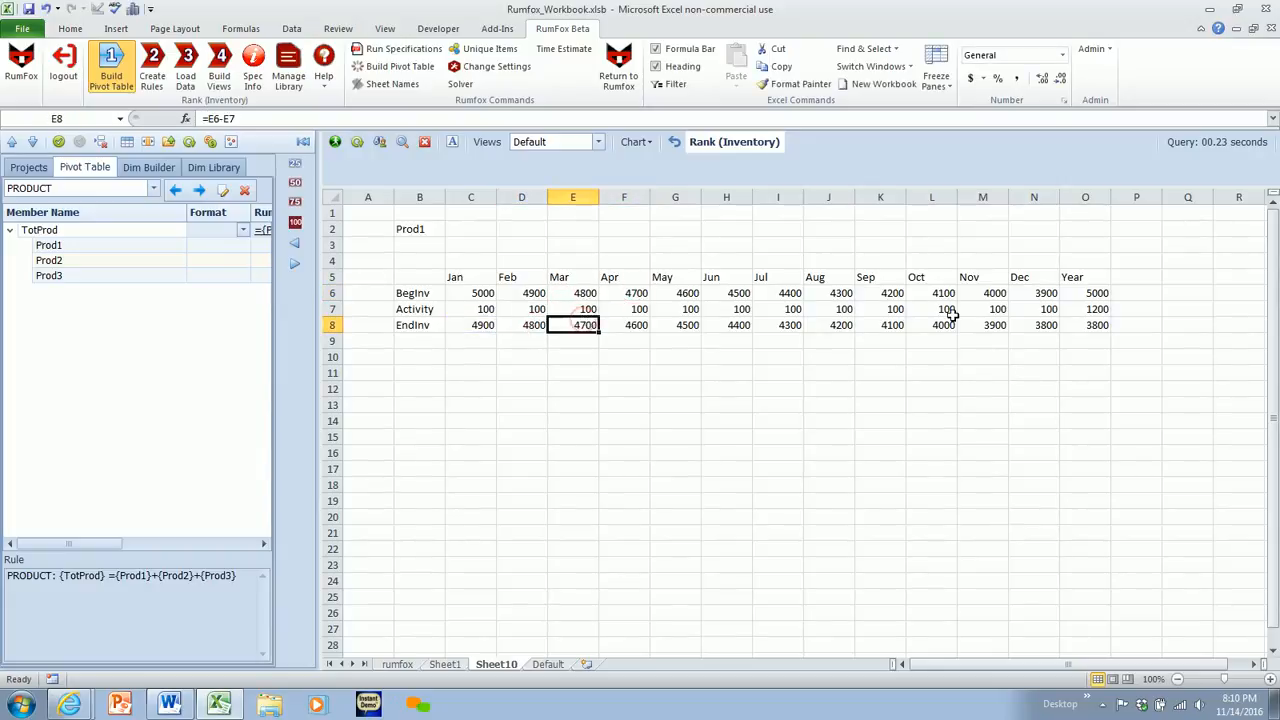
- Examine how the Year column derives BegInv from Jan, EndInv from Dec, and Activity from the months
{"action": "left_click", "coordinate": [1099, 294]}
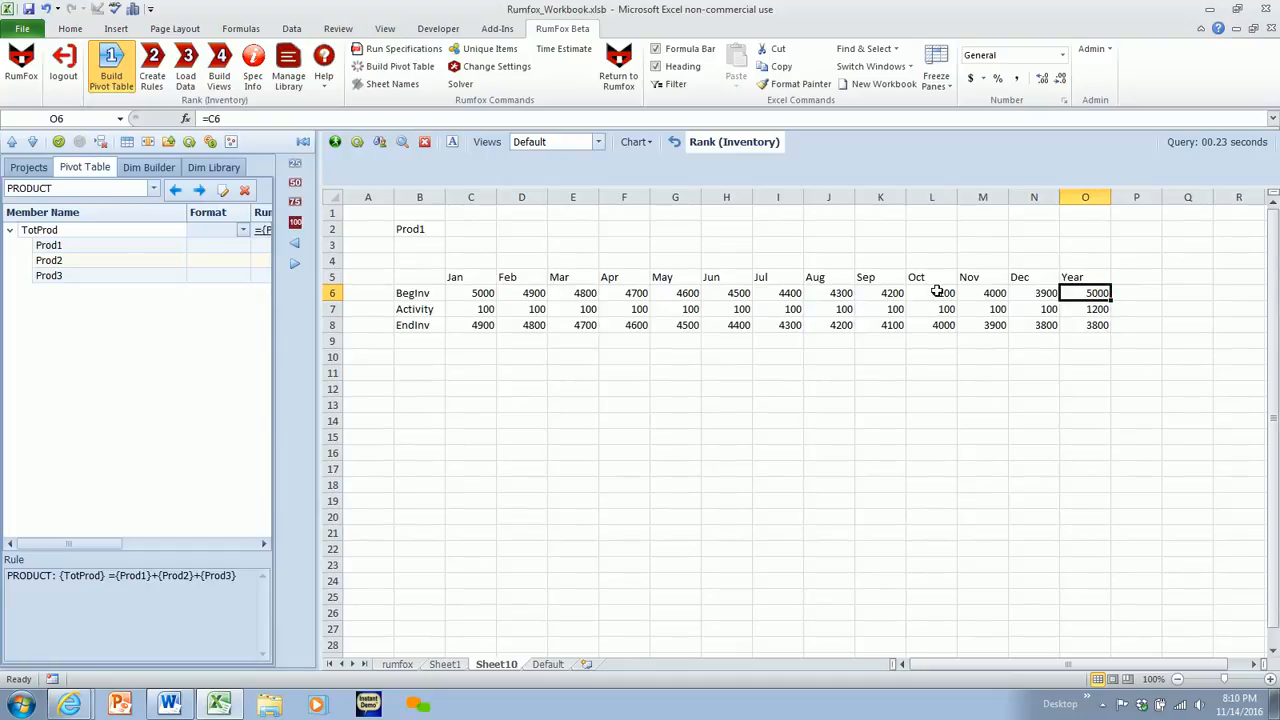
{"action": "left_click", "coordinate": [481, 292]}
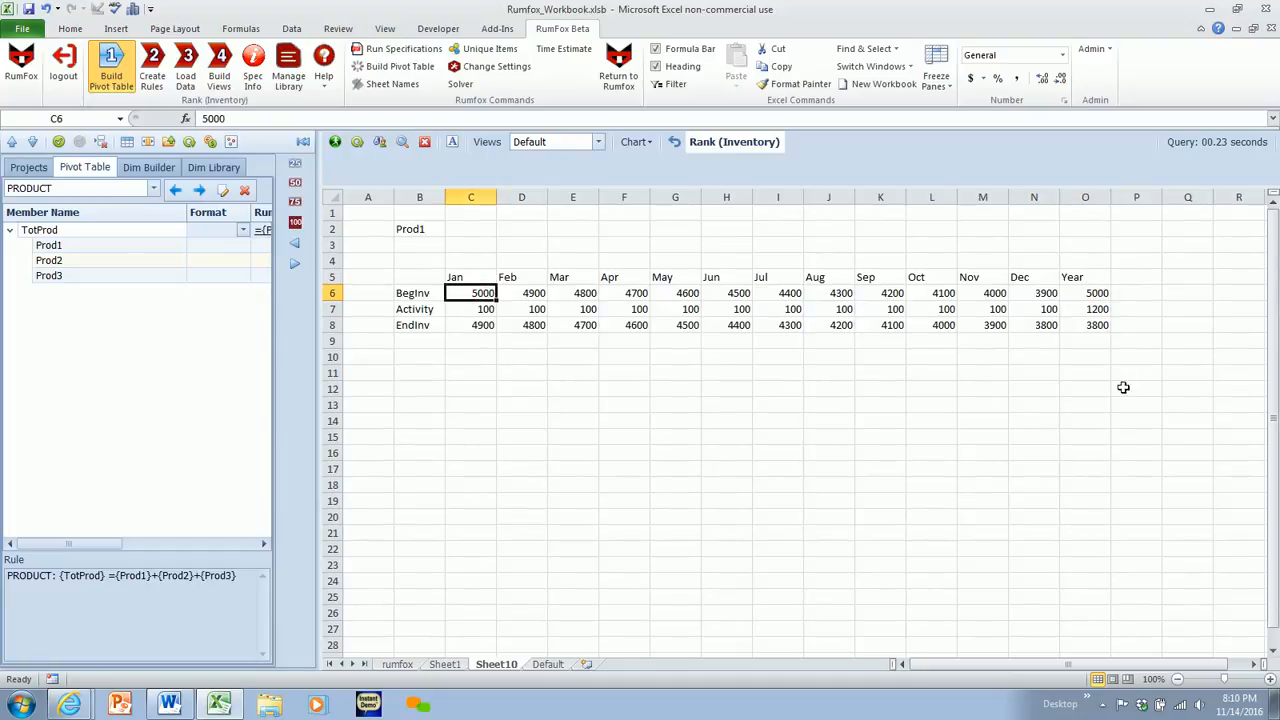
{"action": "left_click", "coordinate": [1101, 327]}
{"action": "left_click", "coordinate": [1045, 322]}
{"action": "left_click", "coordinate": [1096, 310]}
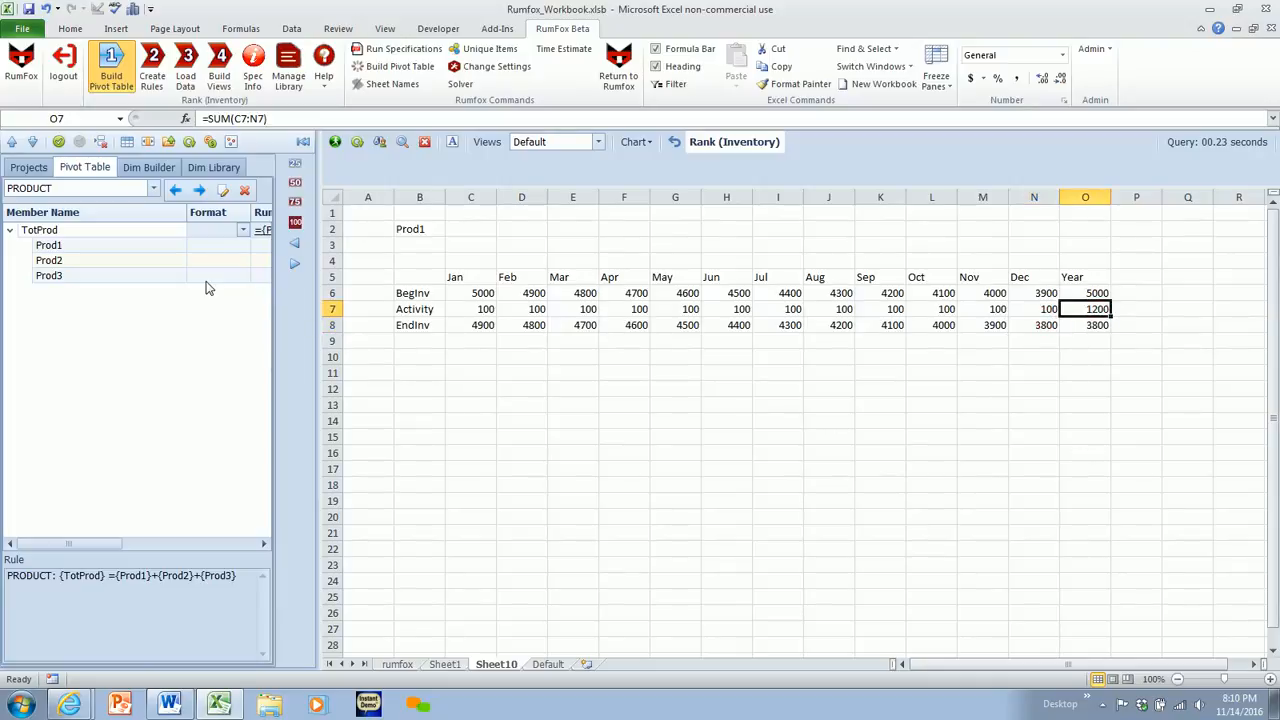
- Look through the members of the TIME and ACCTS dimensions, and open the inventory model's rules list
{"action": "left_click", "coordinate": [199, 191]}
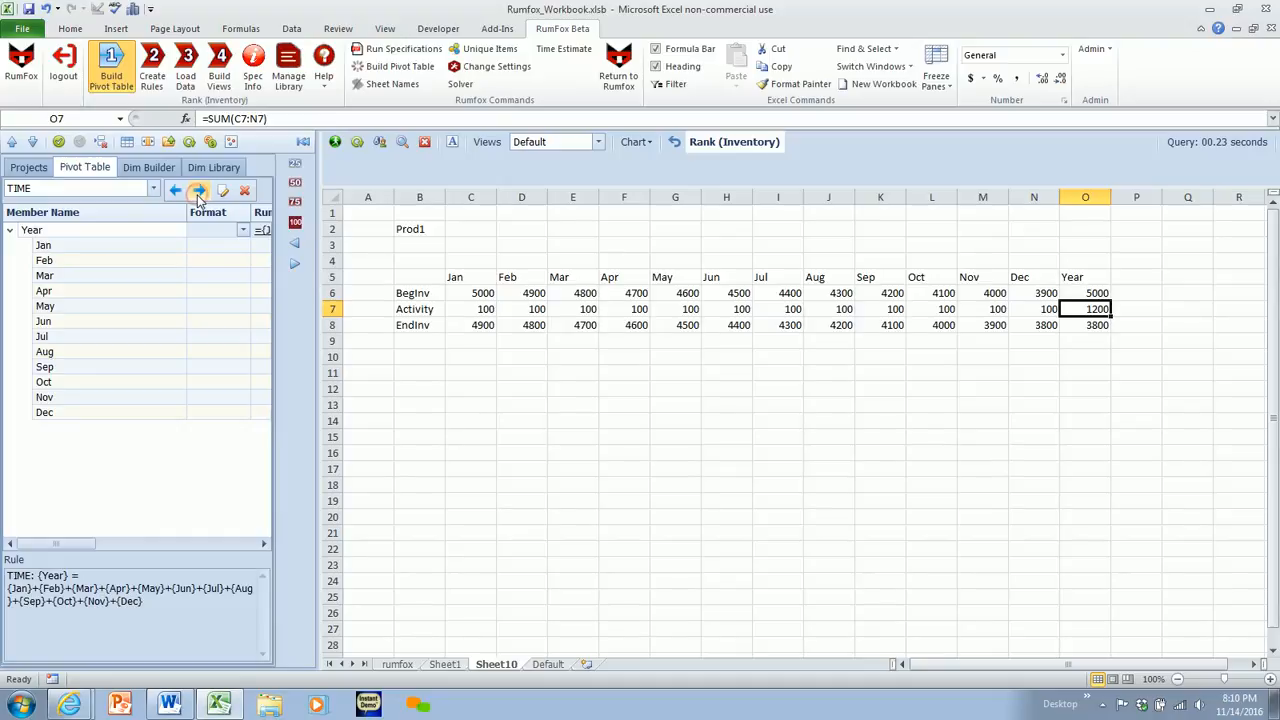
{"action": "left_click", "coordinate": [199, 191]}
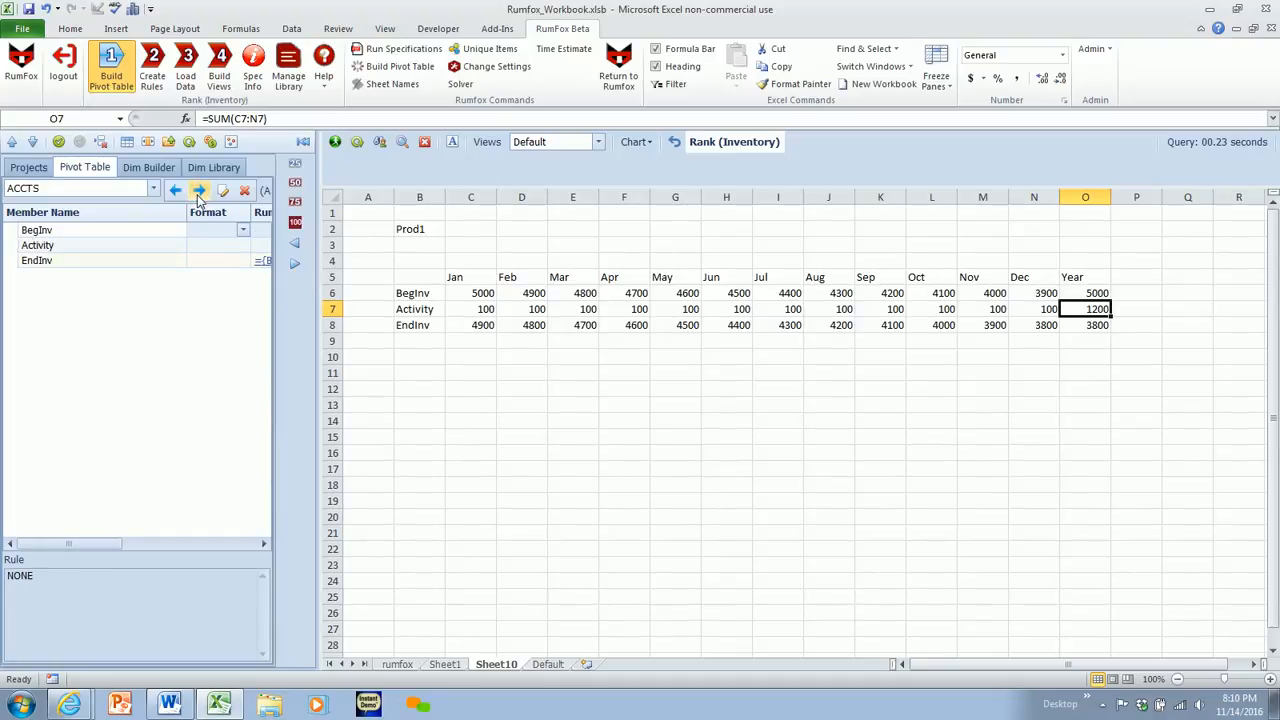
{"action": "left_click", "coordinate": [145, 64]}
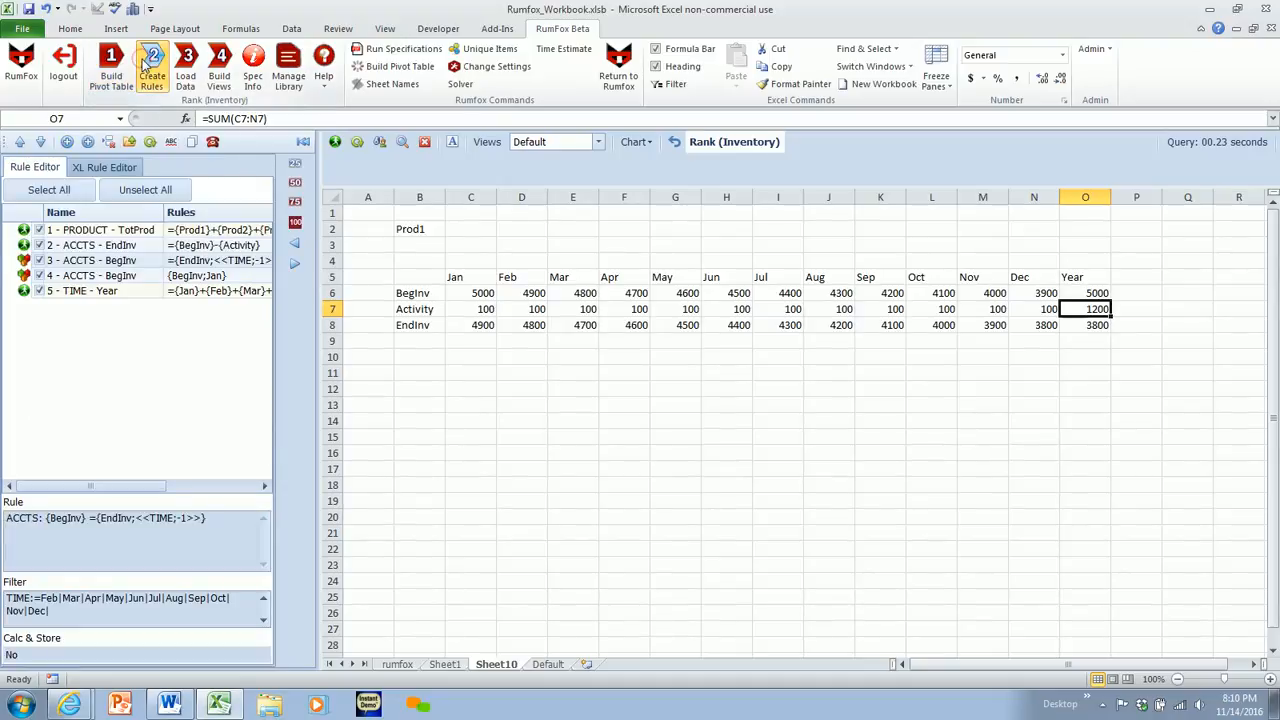
- Widen the rules pane to half the window and review the TotProd, EndInv and prior-period BegInv rules, including the BegInv rule's month filter
{"action": "left_click", "coordinate": [292, 183]}
{"action": "left_click", "coordinate": [163, 231]}
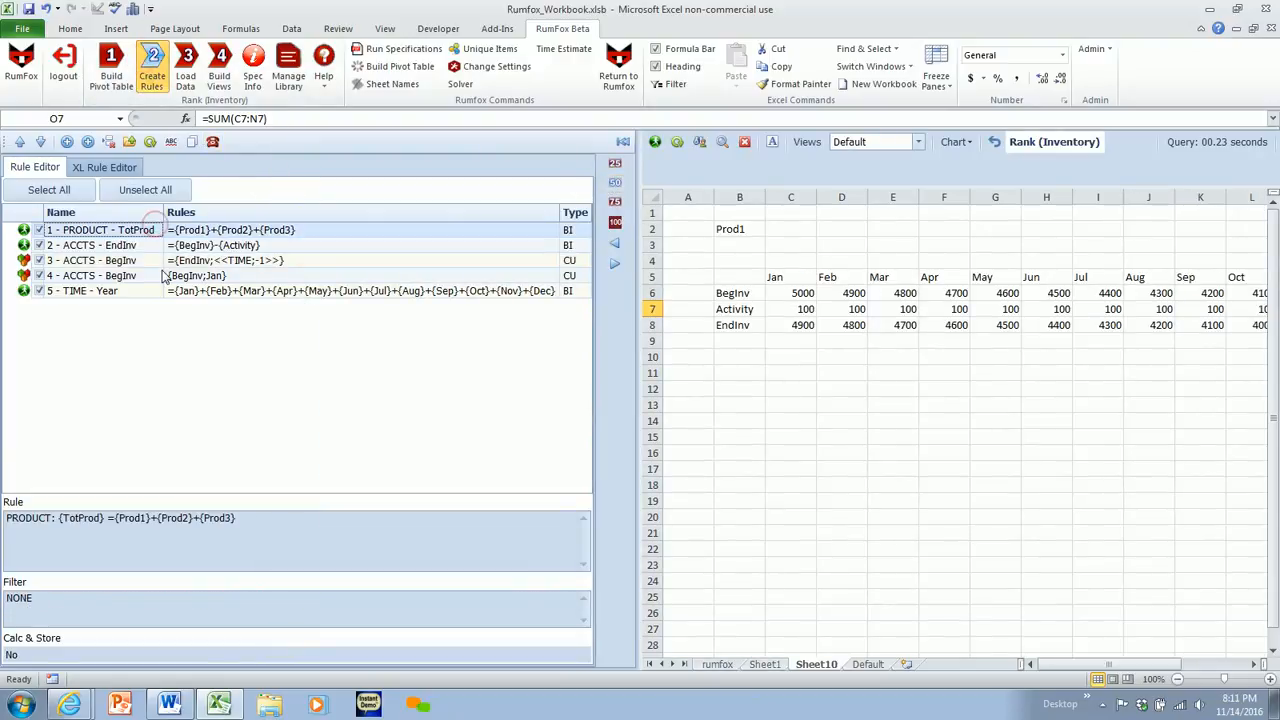
{"action": "left_click", "coordinate": [152, 246]}
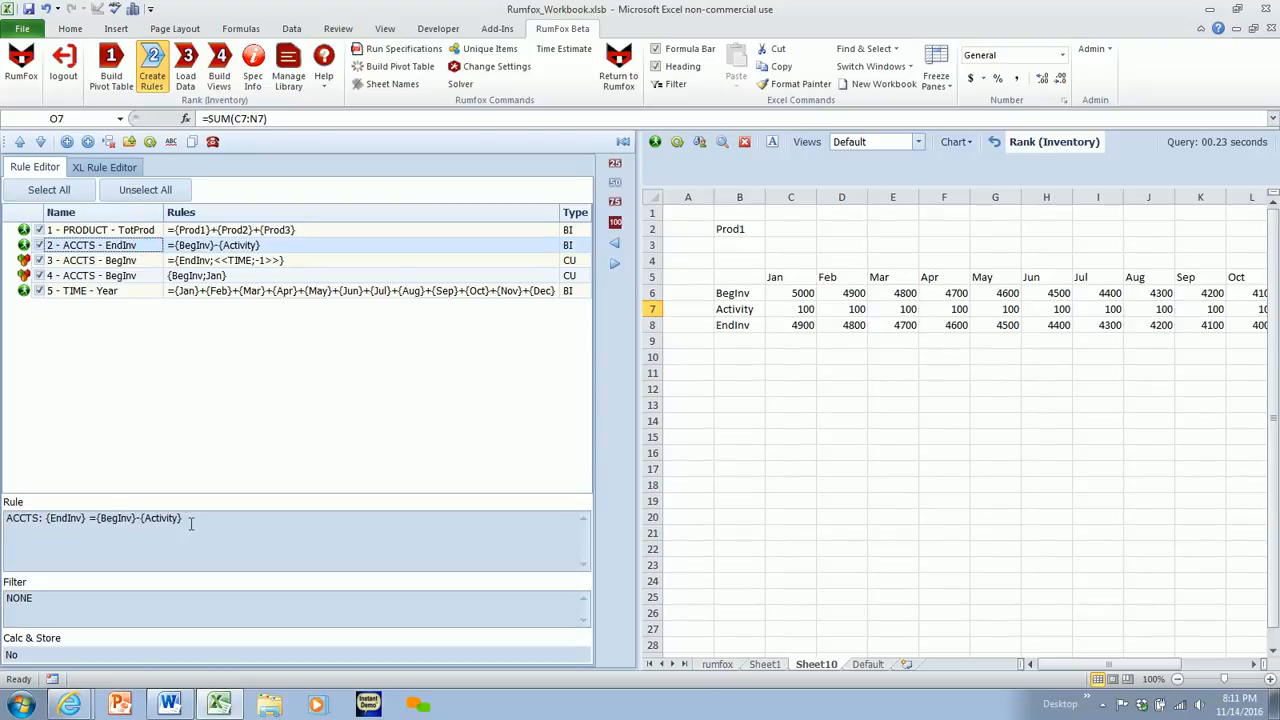
{"action": "left_click", "coordinate": [120, 261]}
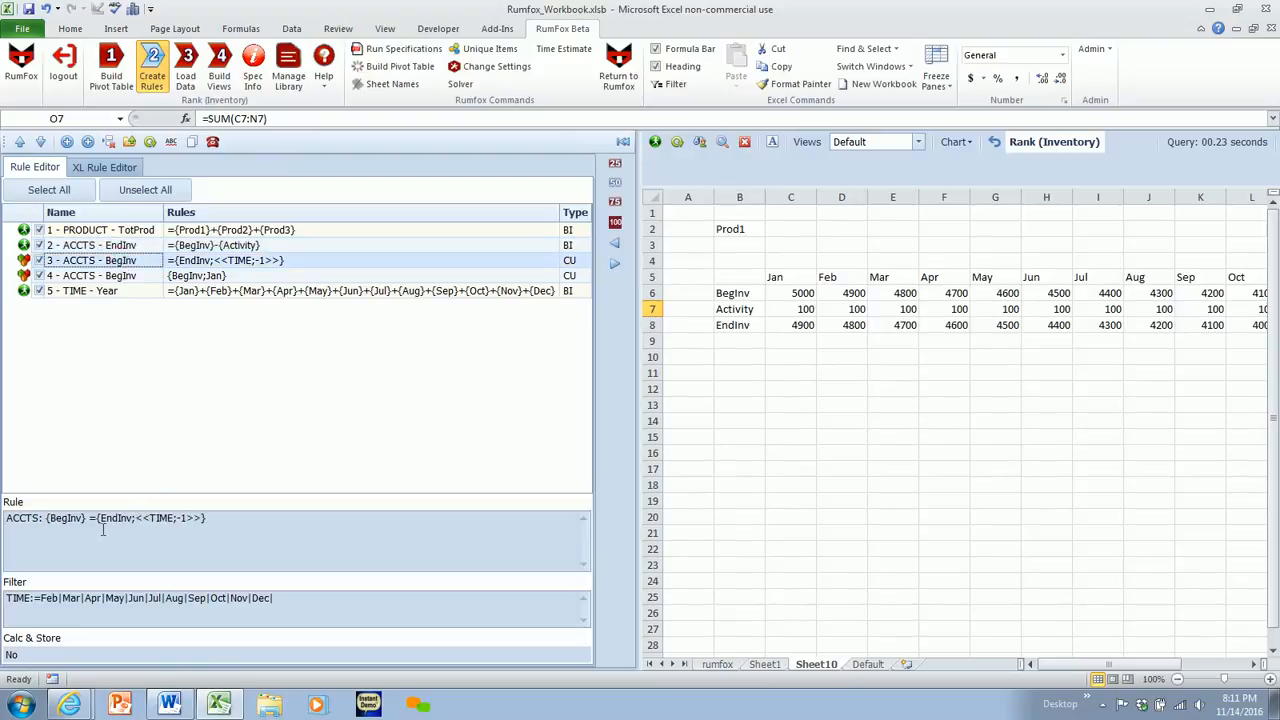
{"action": "left_click_drag", "start_coordinate": [101, 519], "coordinate": [202, 527]}
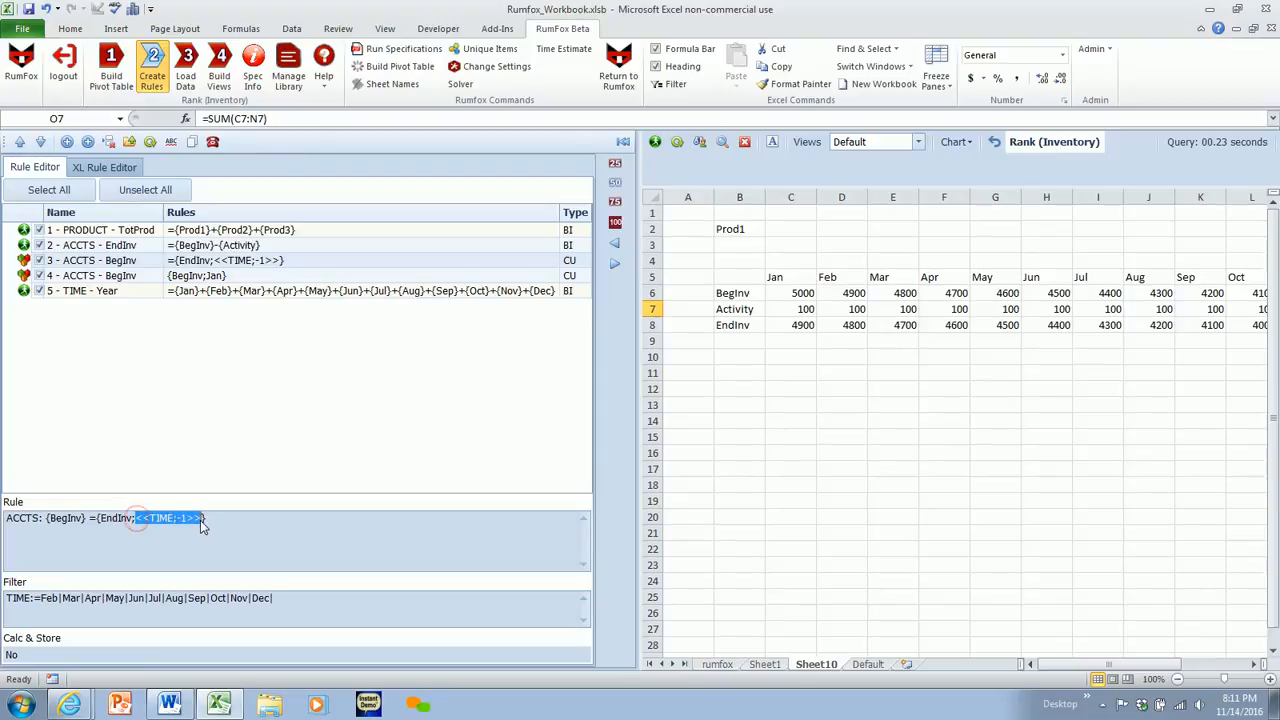
{"action": "left_click_drag", "start_coordinate": [43, 598], "coordinate": [259, 617]}
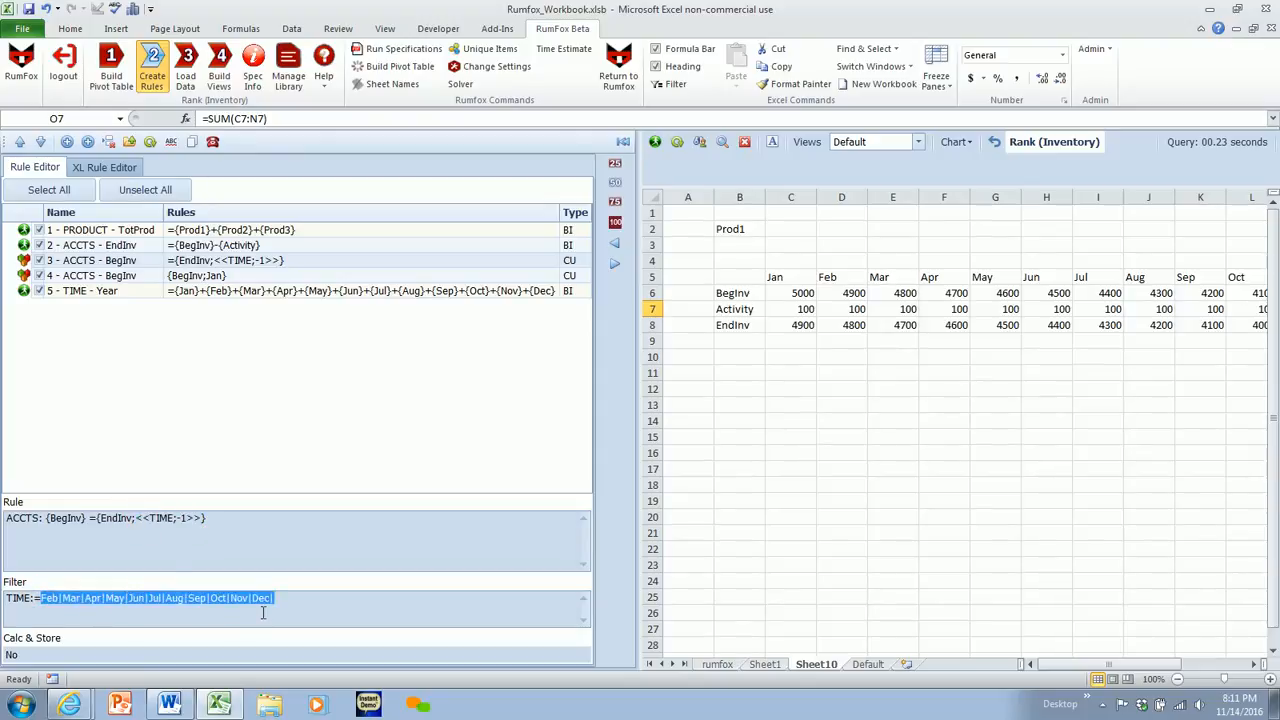
- Review the second BegInv rule and the TIME Year rule, checking the formula and filter of each
{"action": "left_click", "coordinate": [180, 277]}
{"action": "left_click_drag", "start_coordinate": [69, 598], "coordinate": [3, 602]}
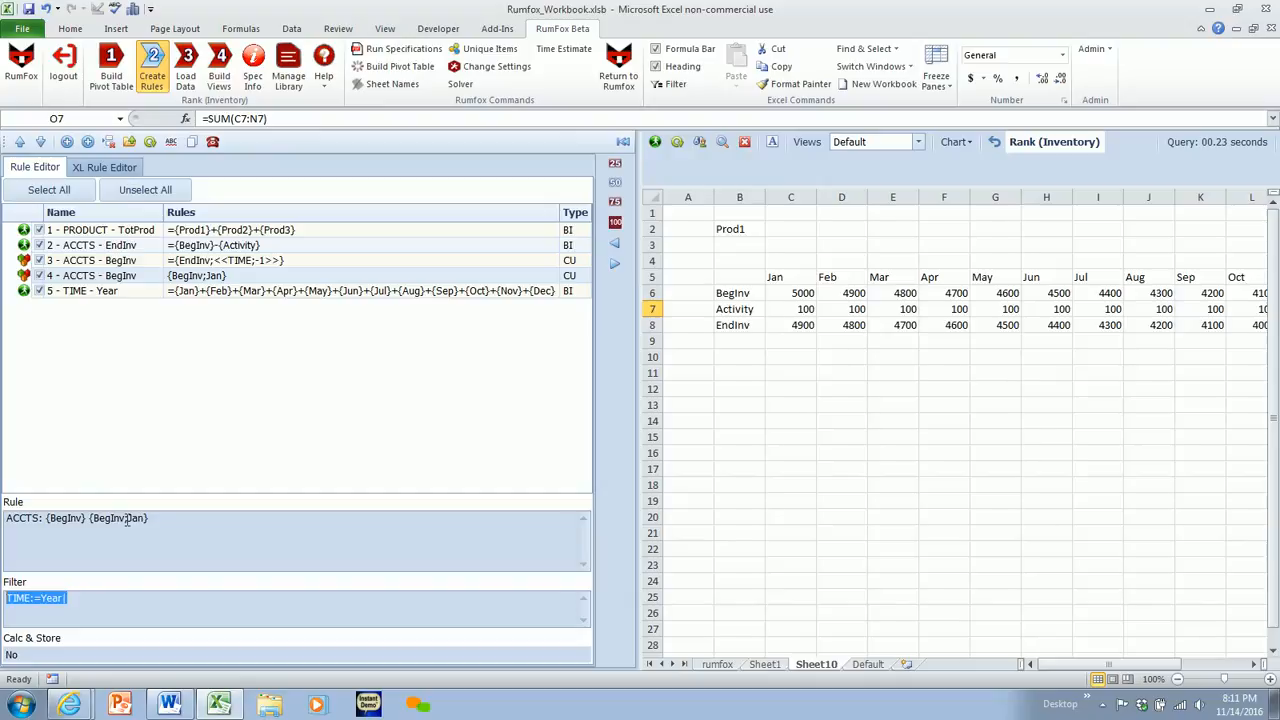
{"action": "left_click", "coordinate": [102, 297]}
{"action": "left_click", "coordinate": [104, 302]}
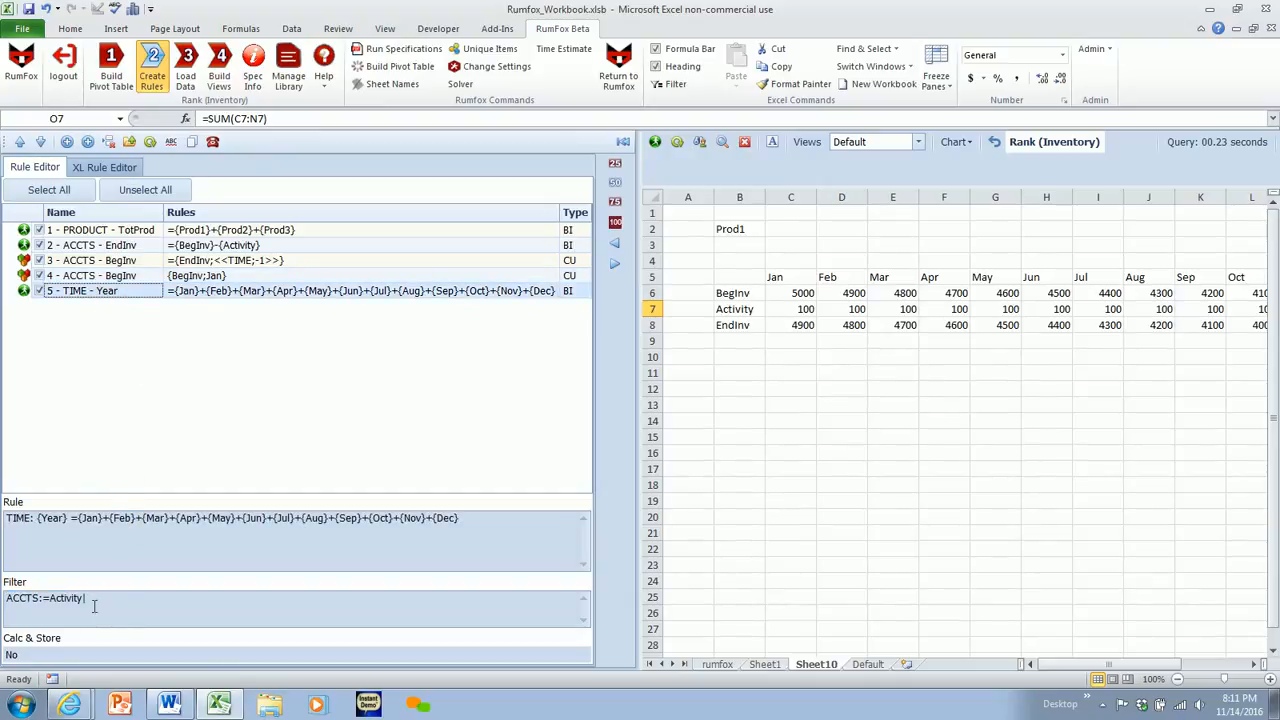
{"action": "left_click_drag", "start_coordinate": [88, 598], "coordinate": [3, 600]}
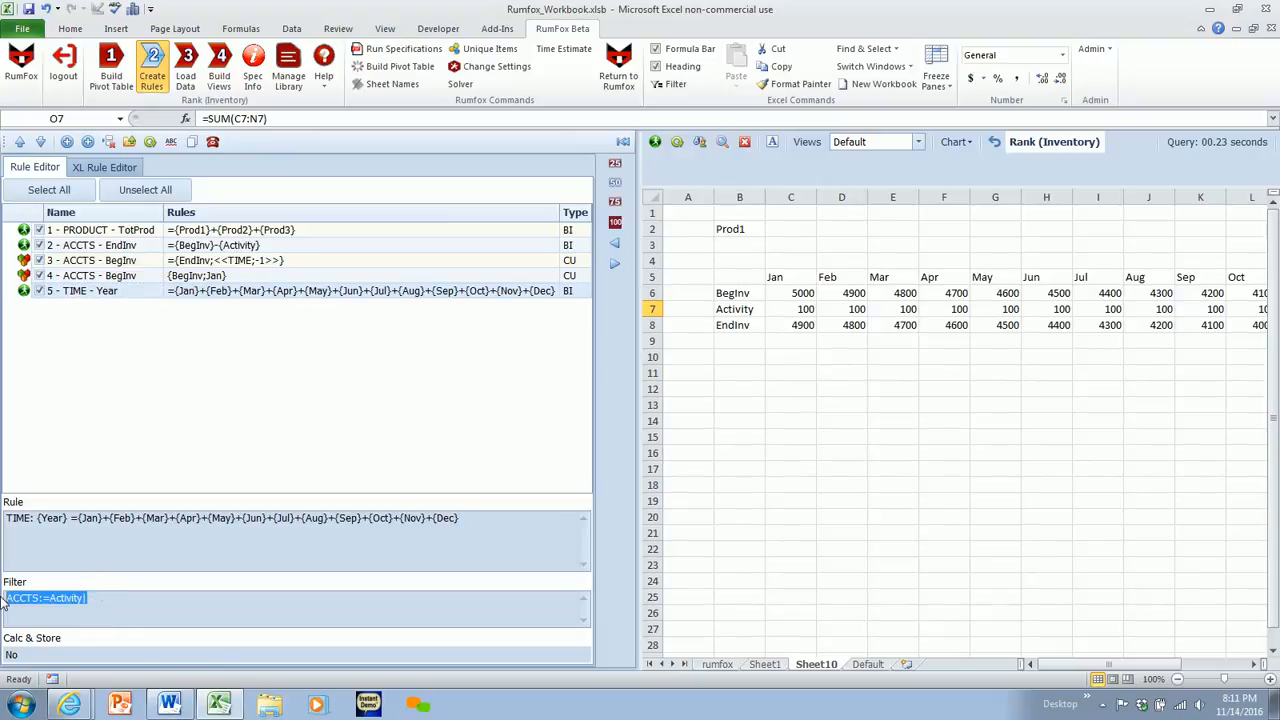
{"action": "left_click", "coordinate": [81, 516]}
{"action": "left_click", "coordinate": [98, 337]}
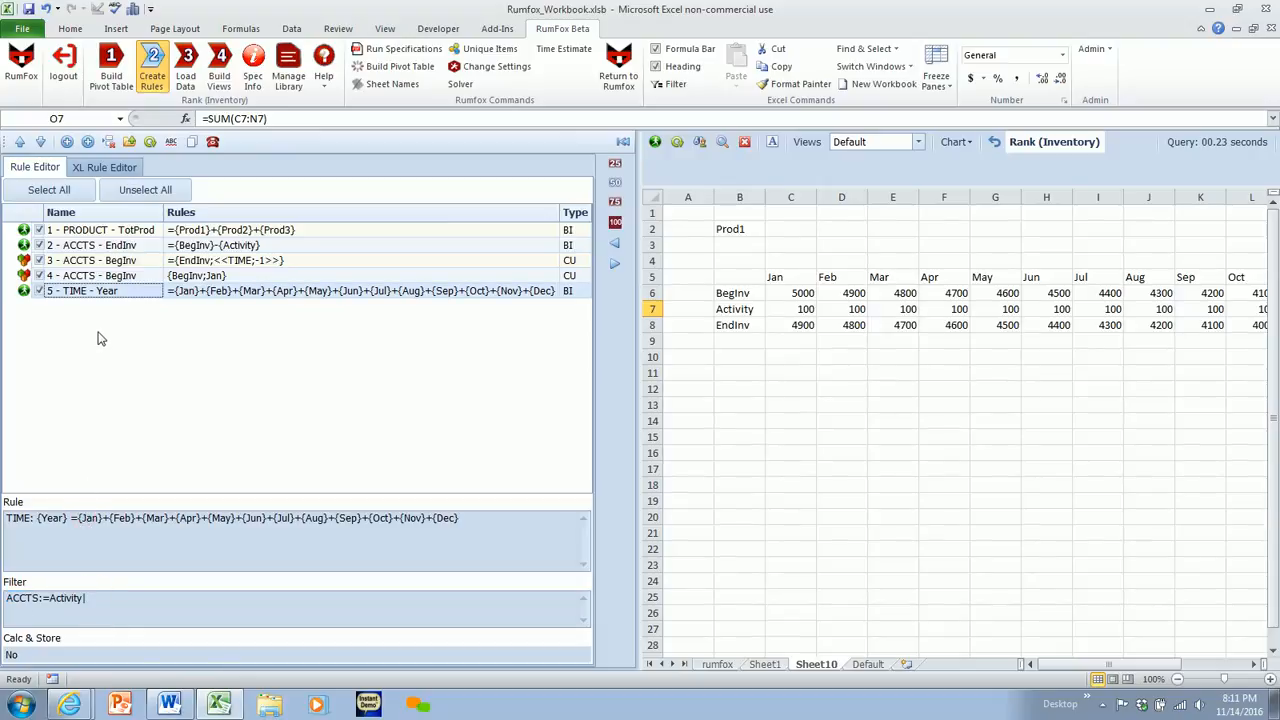
- Create the formulas from the inventory rules and dismiss the completion message
{"action": "left_click", "coordinate": [150, 141]}
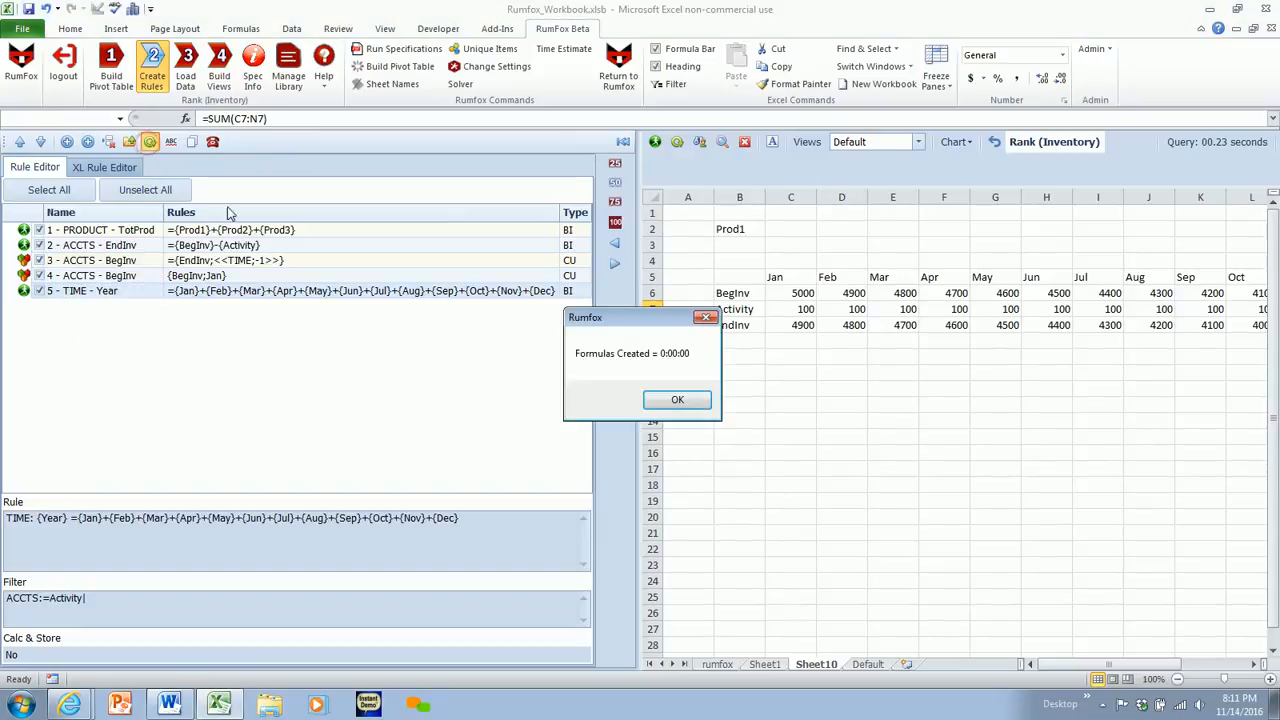
{"action": "left_click", "coordinate": [677, 402]}
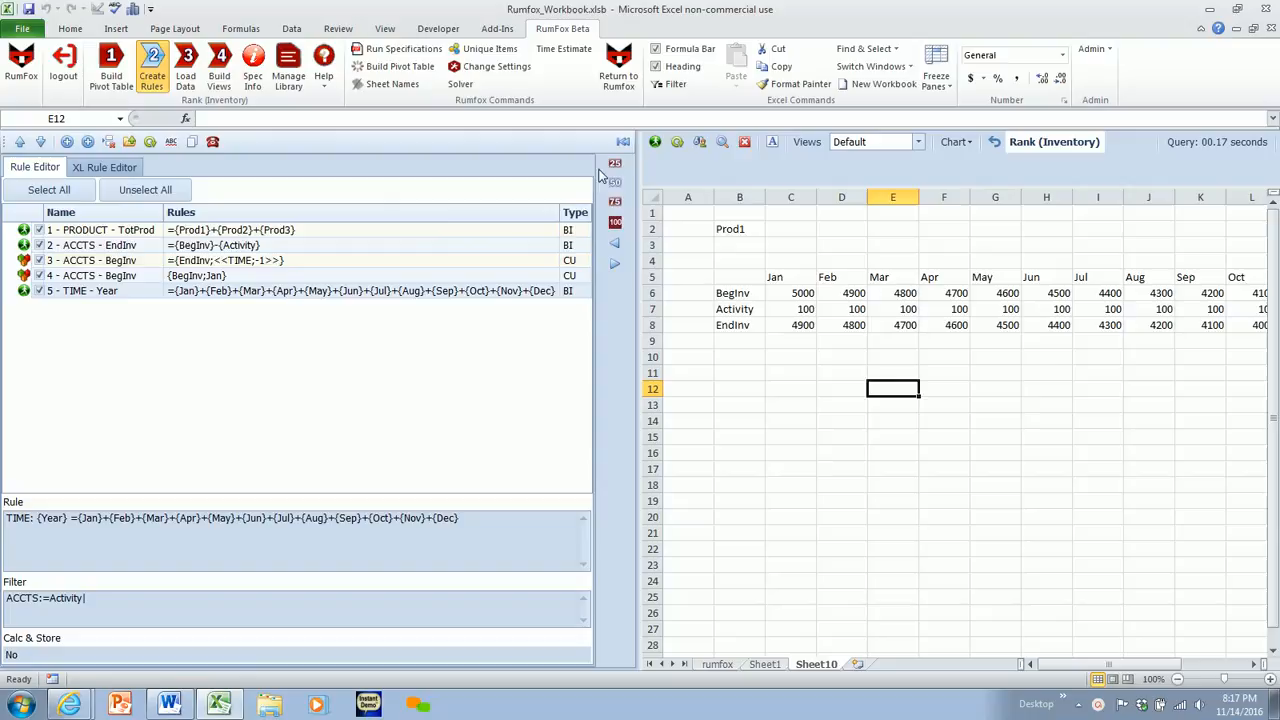
- Shrink the side pane to a quarter width, switch to building views, and generate the Default inventory view on a new sheet
{"action": "left_click", "coordinate": [615, 162]}
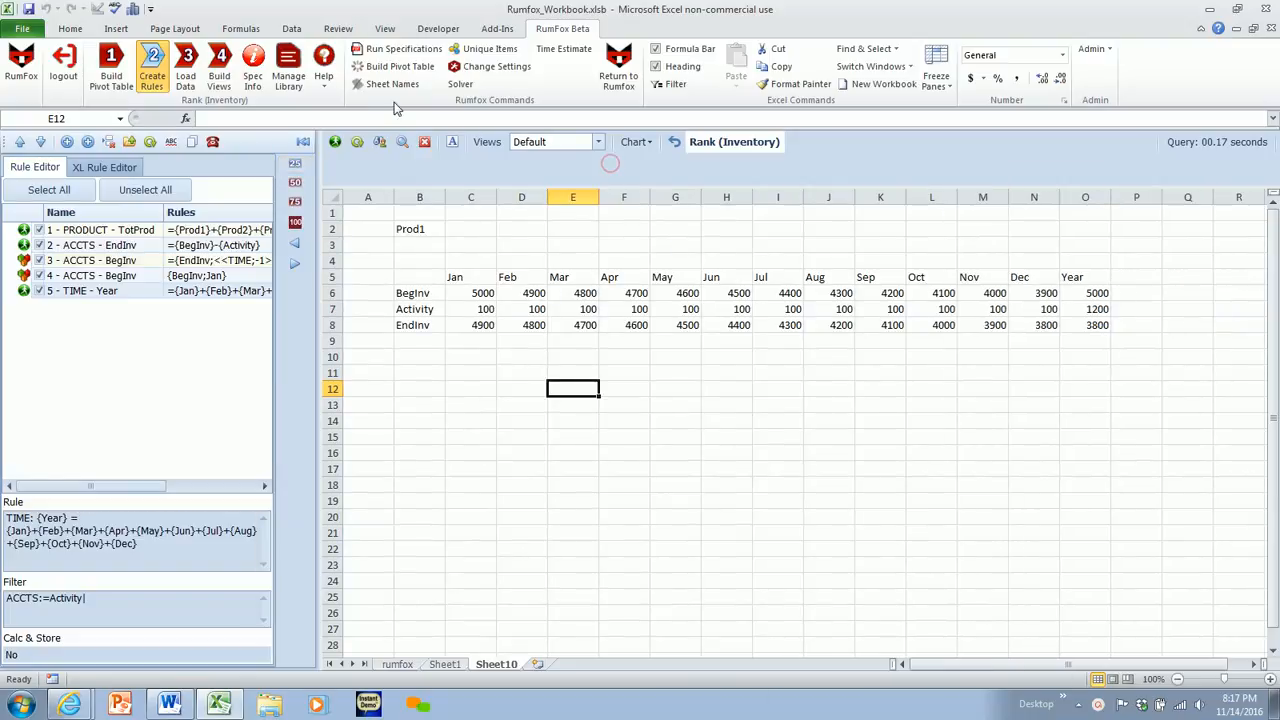
{"action": "left_click", "coordinate": [228, 60]}
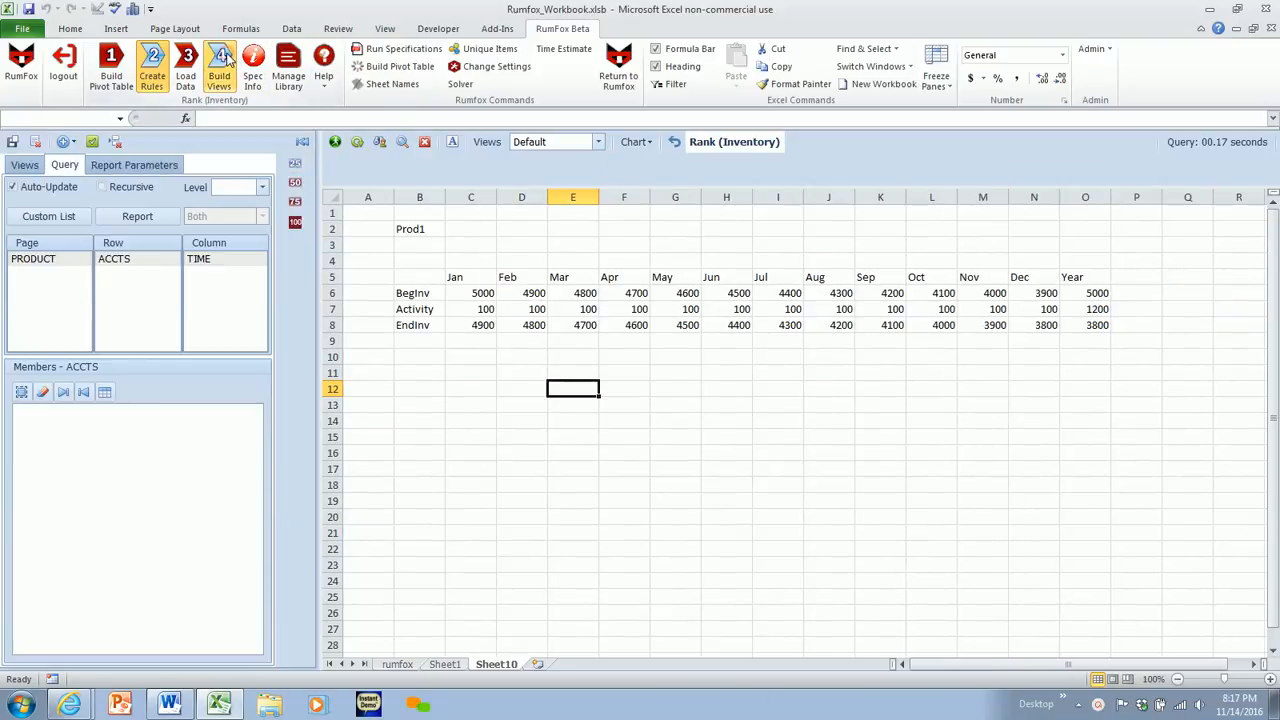
{"action": "left_click", "coordinate": [538, 664]}
{"action": "left_click", "coordinate": [335, 141]}
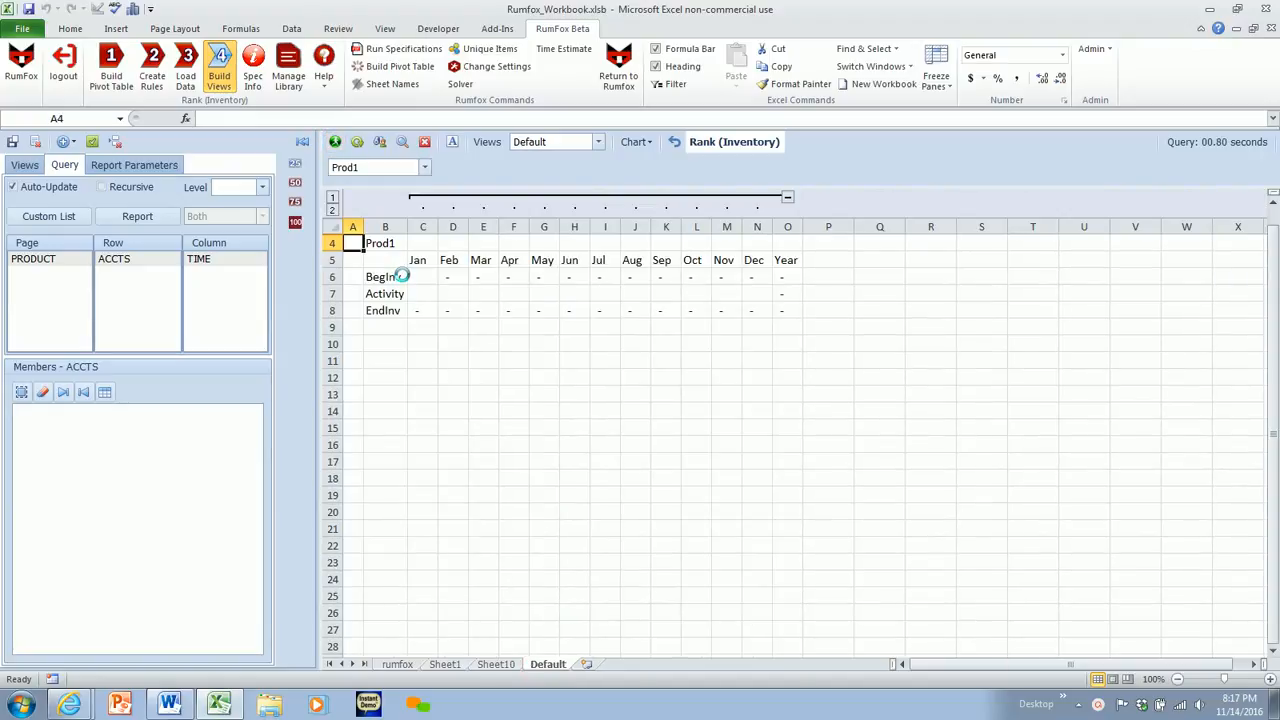
- Enter 5000 as Prod1's beginning inventory for Jan
{"action": "left_click", "coordinate": [412, 280]}
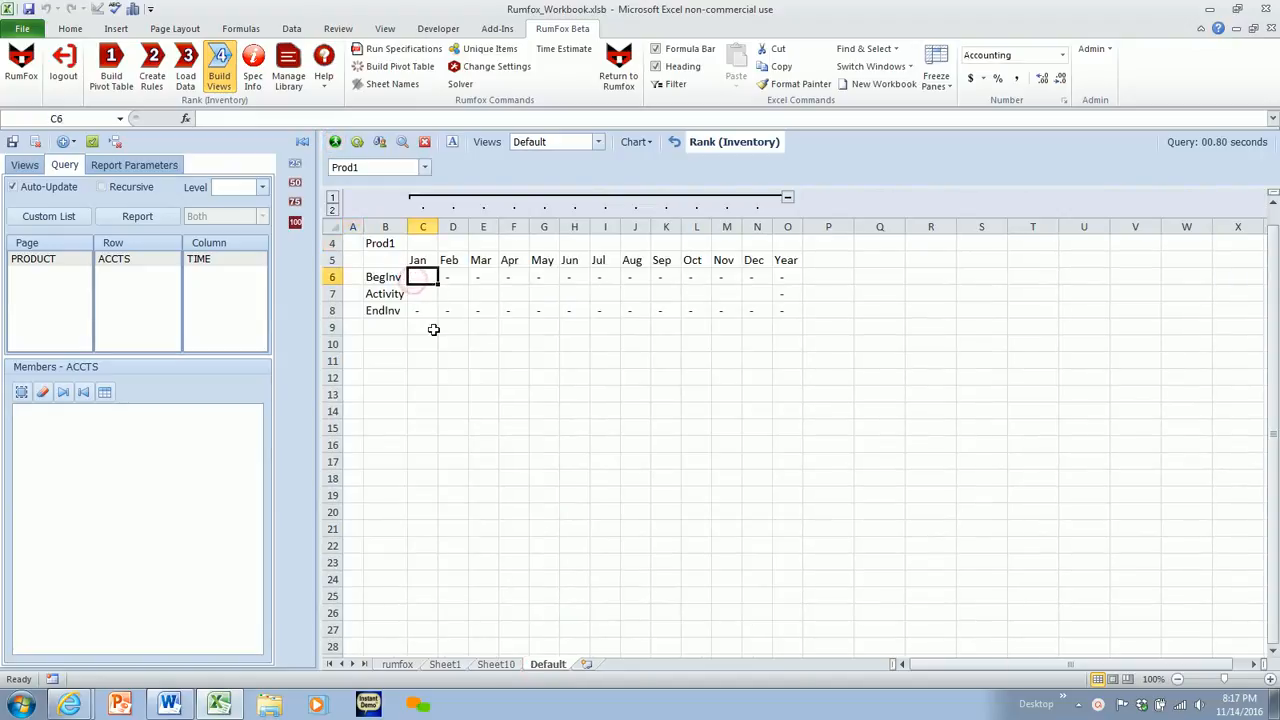
{"action": "type", "text": "5000"}
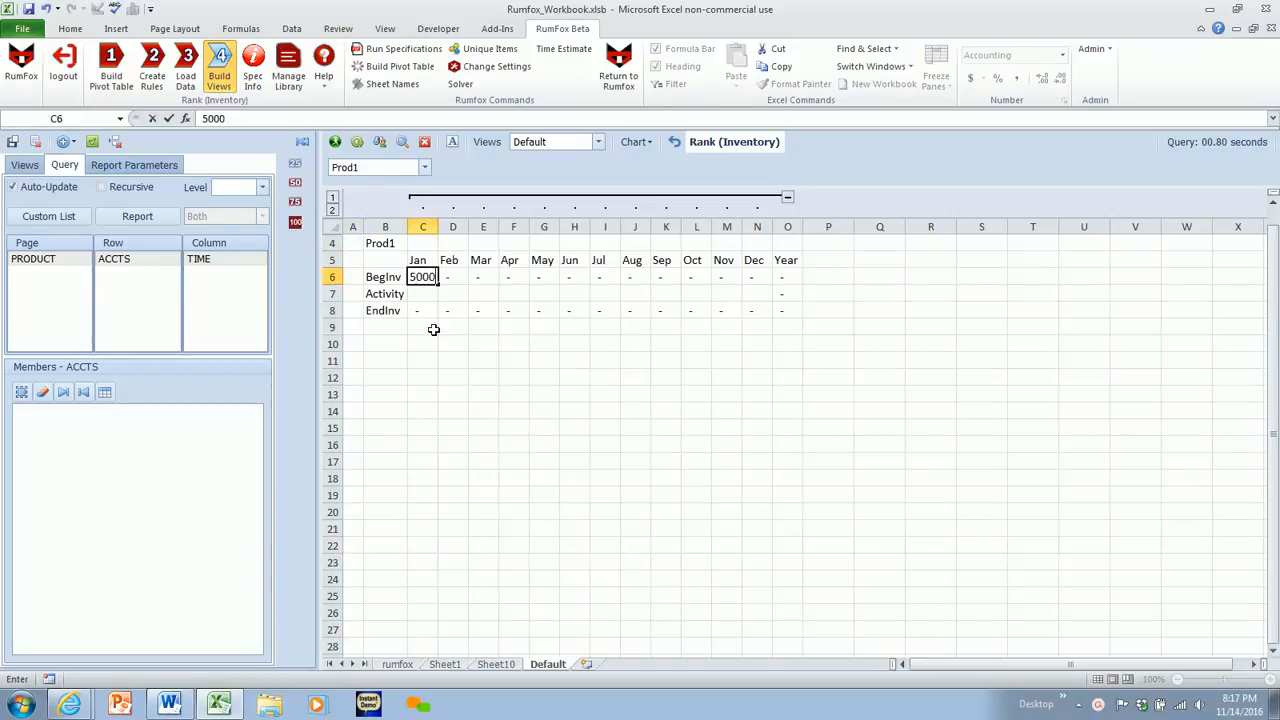
{"action": "key", "text": "Return"}
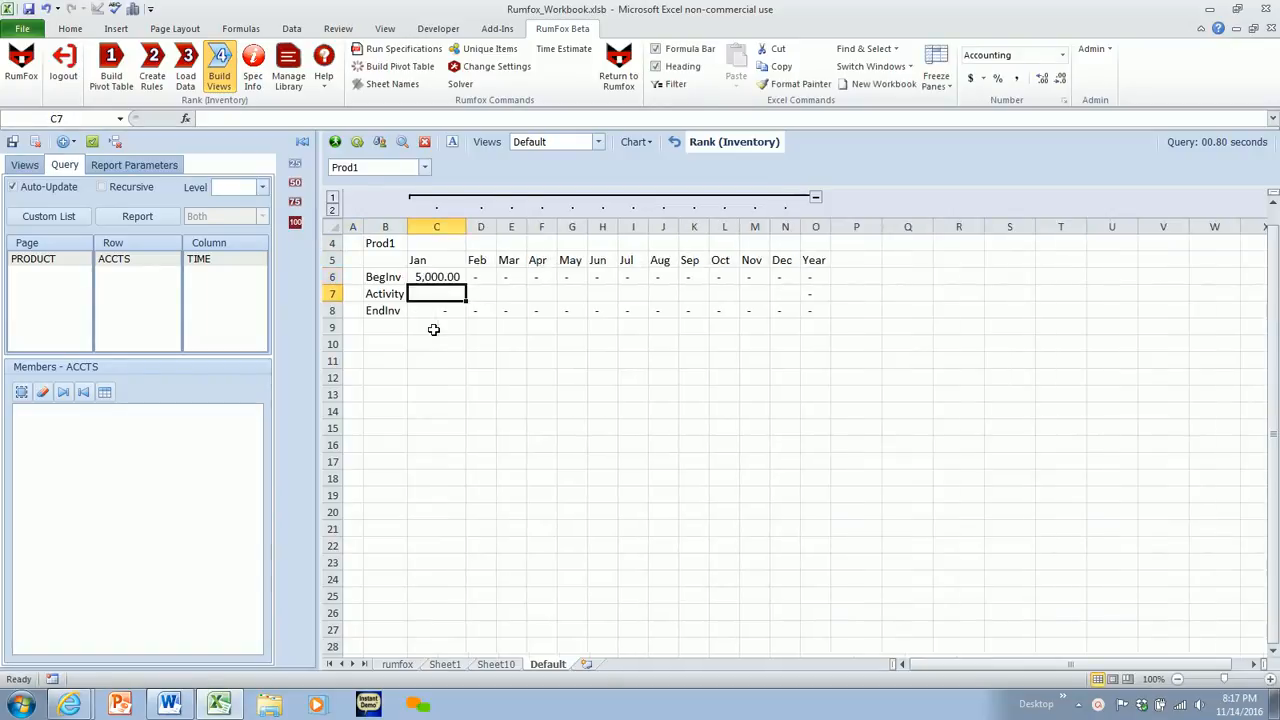
- Recalculate the inventory view and examine Prod1's Activity row from Jan through Year
{"action": "left_click", "coordinate": [452, 143]}
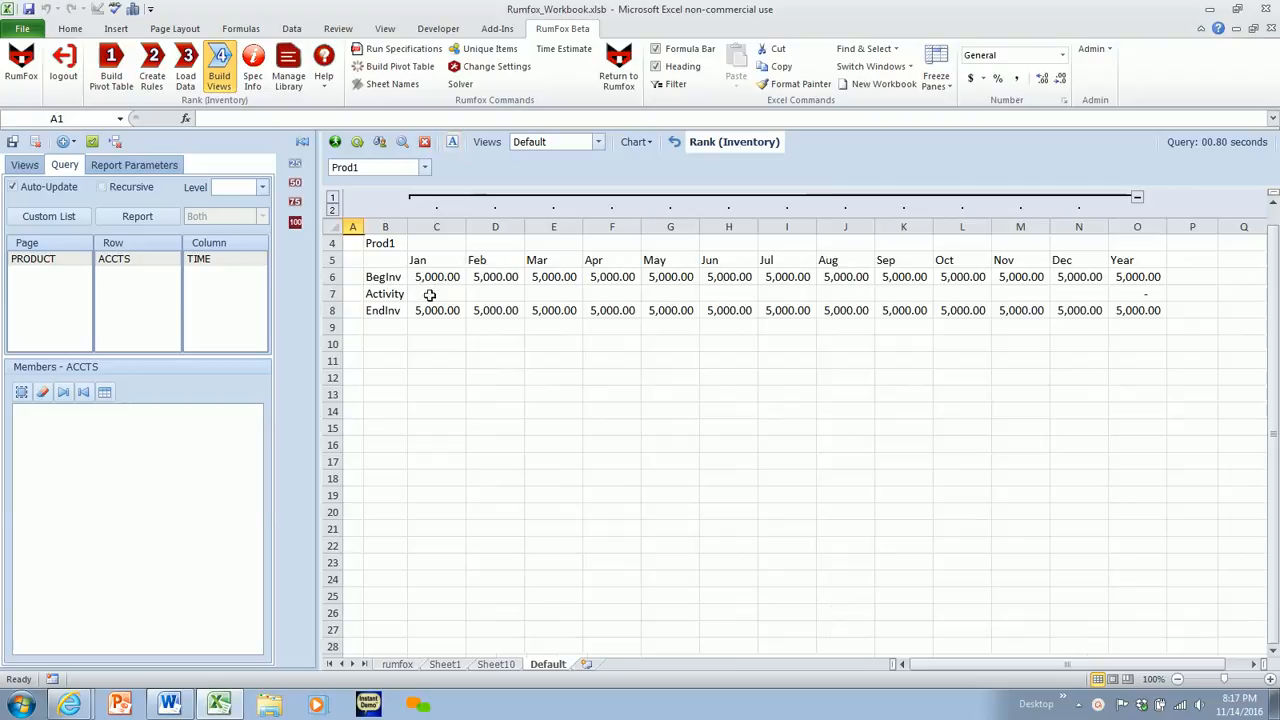
{"action": "left_click_drag", "start_coordinate": [428, 294], "coordinate": [1137, 294]}
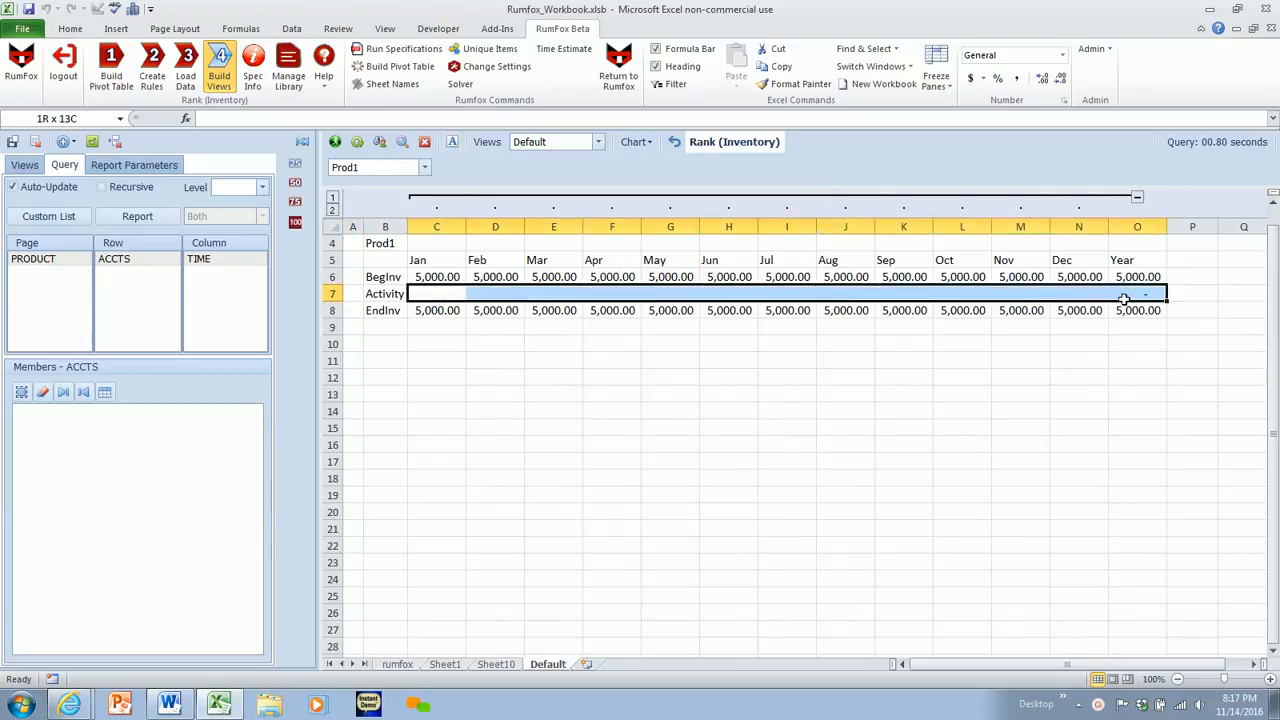
{"action": "left_click", "coordinate": [656, 351]}
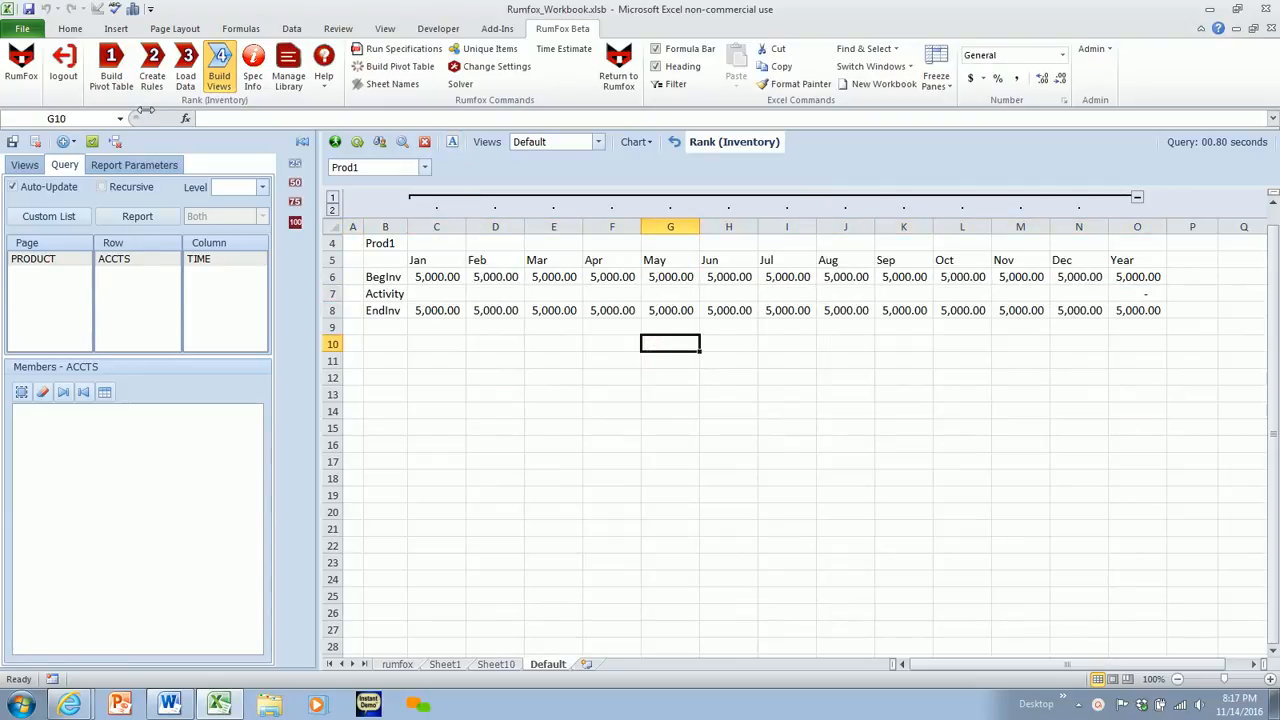
- Load random data of 100#200 into Activity, declining to replace values or remove model data, and refresh the Default view
{"action": "left_click", "coordinate": [187, 70]}
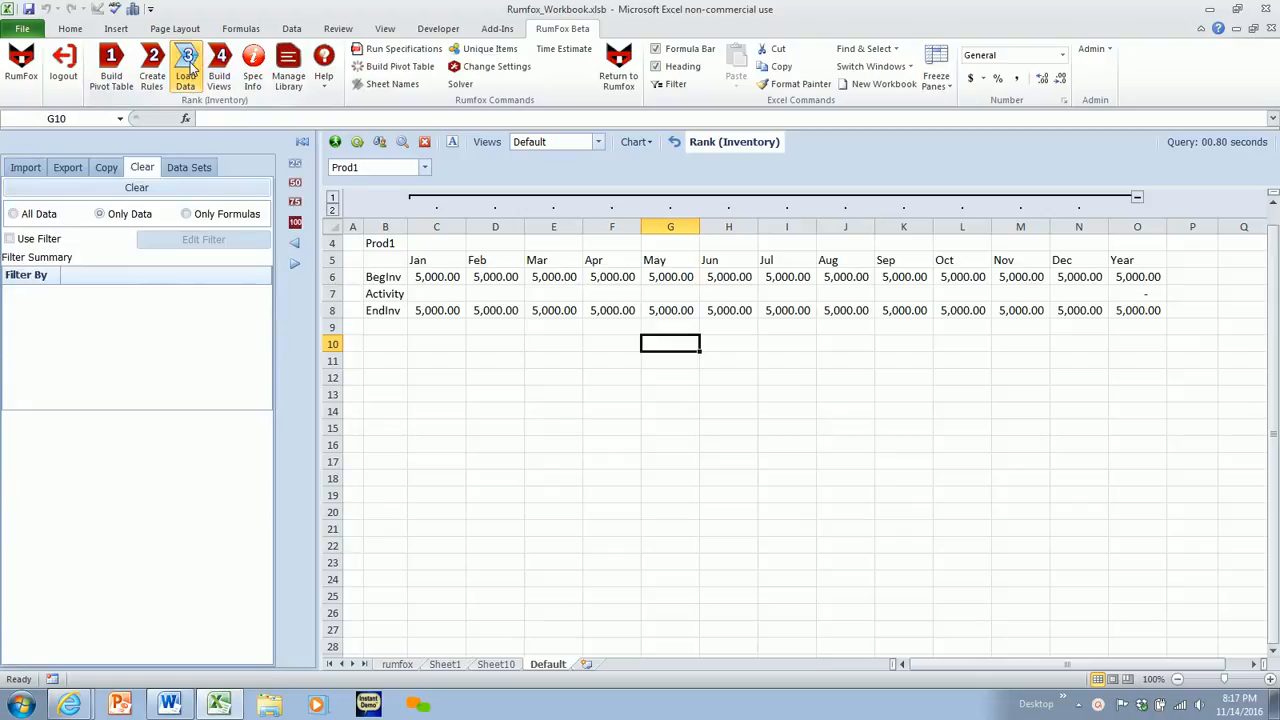
{"action": "left_click", "coordinate": [22, 170]}
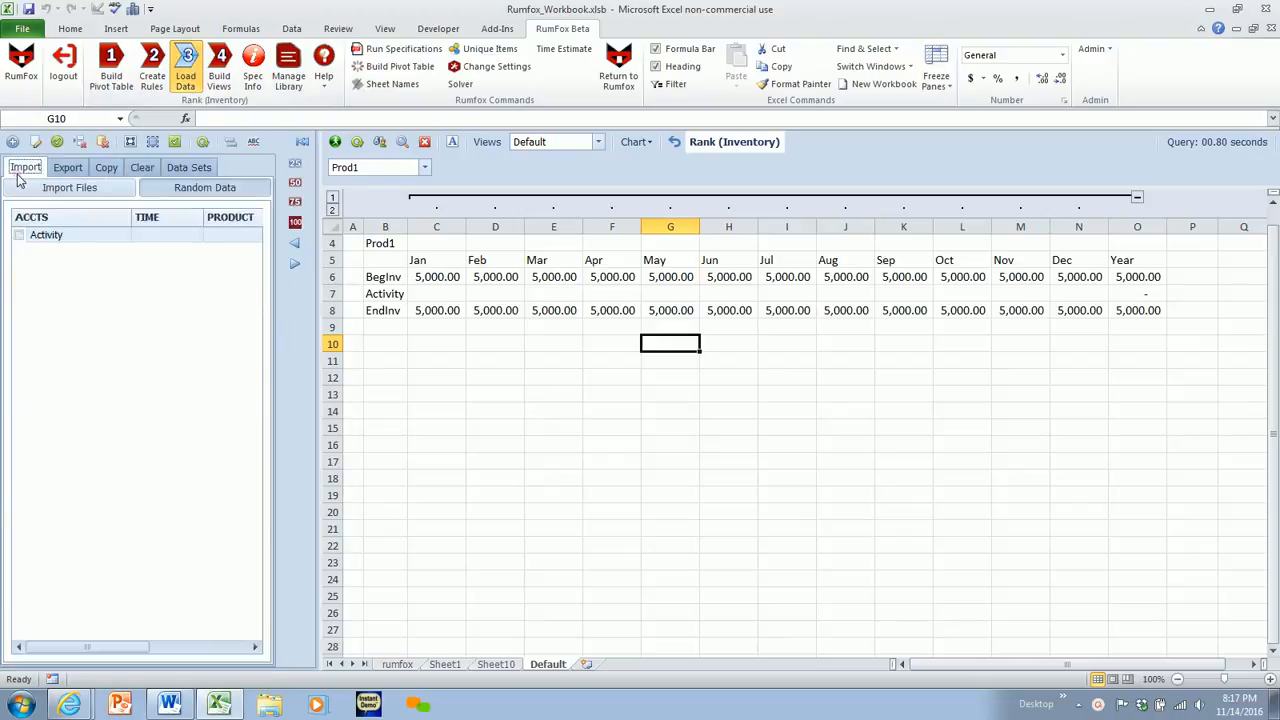
{"action": "left_click", "coordinate": [176, 190]}
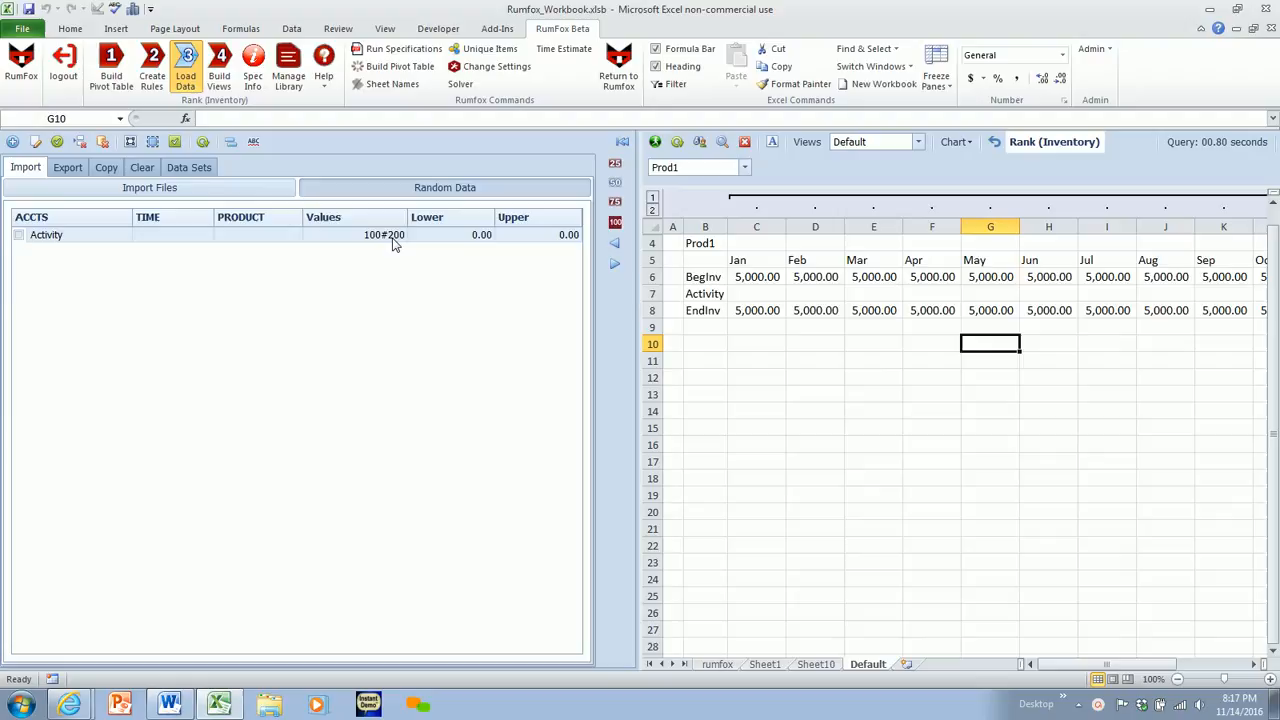
{"action": "left_click", "coordinate": [204, 143]}
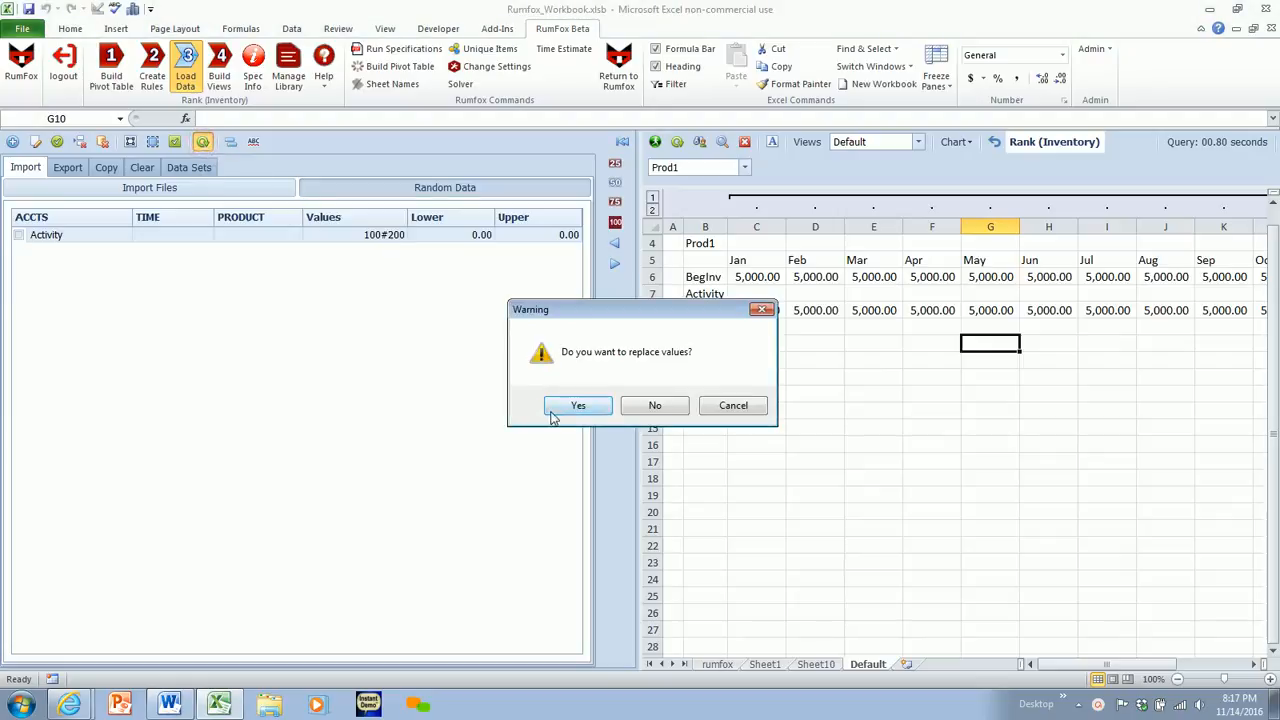
{"action": "left_click", "coordinate": [647, 409]}
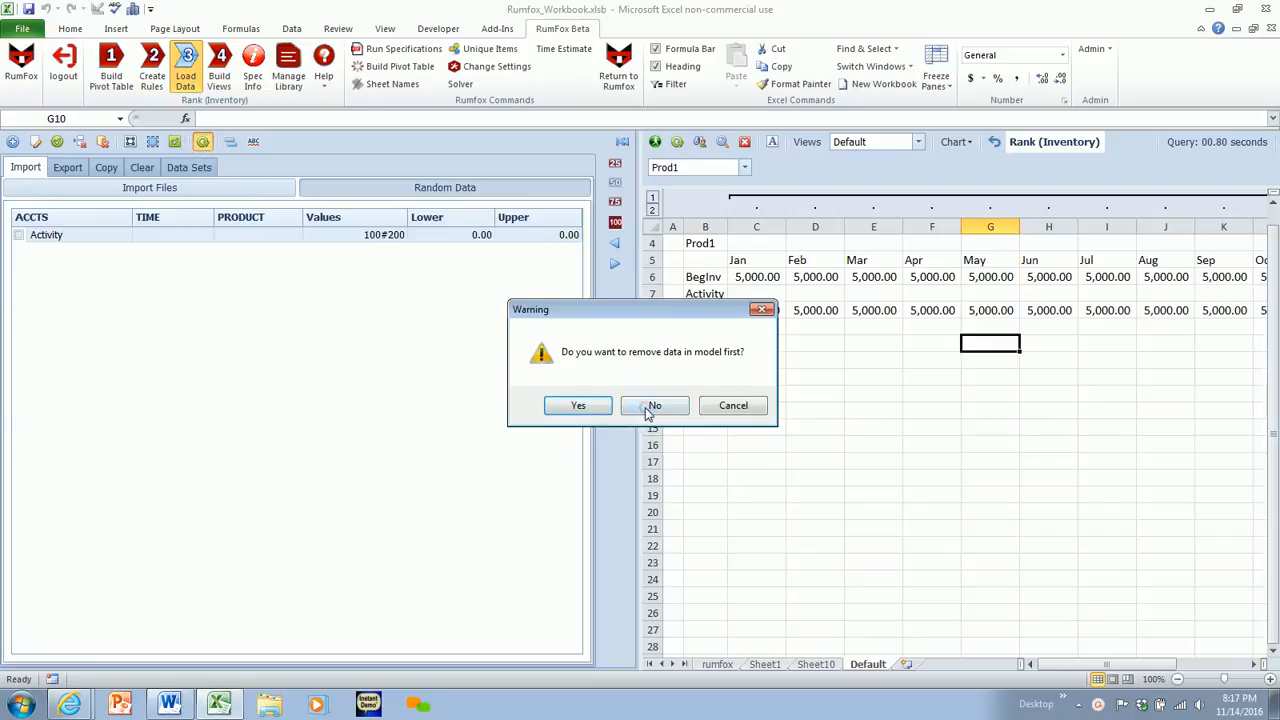
{"action": "left_click", "coordinate": [650, 407]}
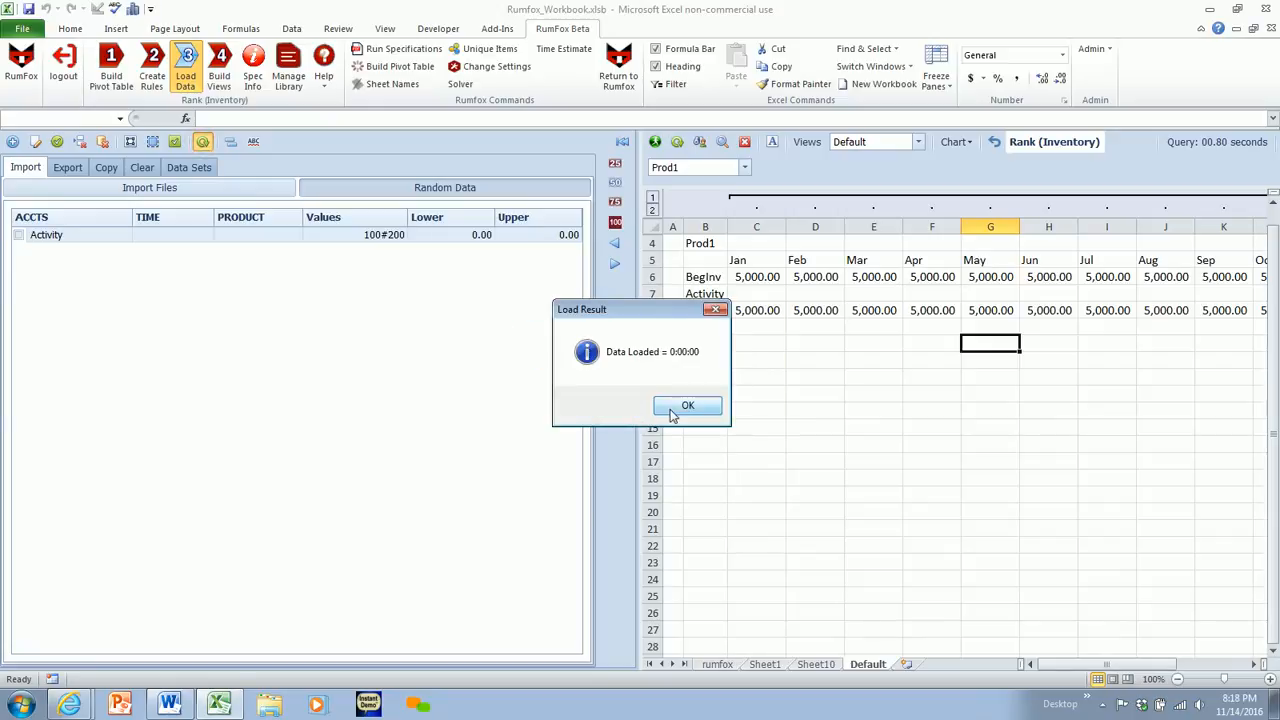
{"action": "left_click", "coordinate": [673, 407]}
{"action": "left_click", "coordinate": [615, 165]}
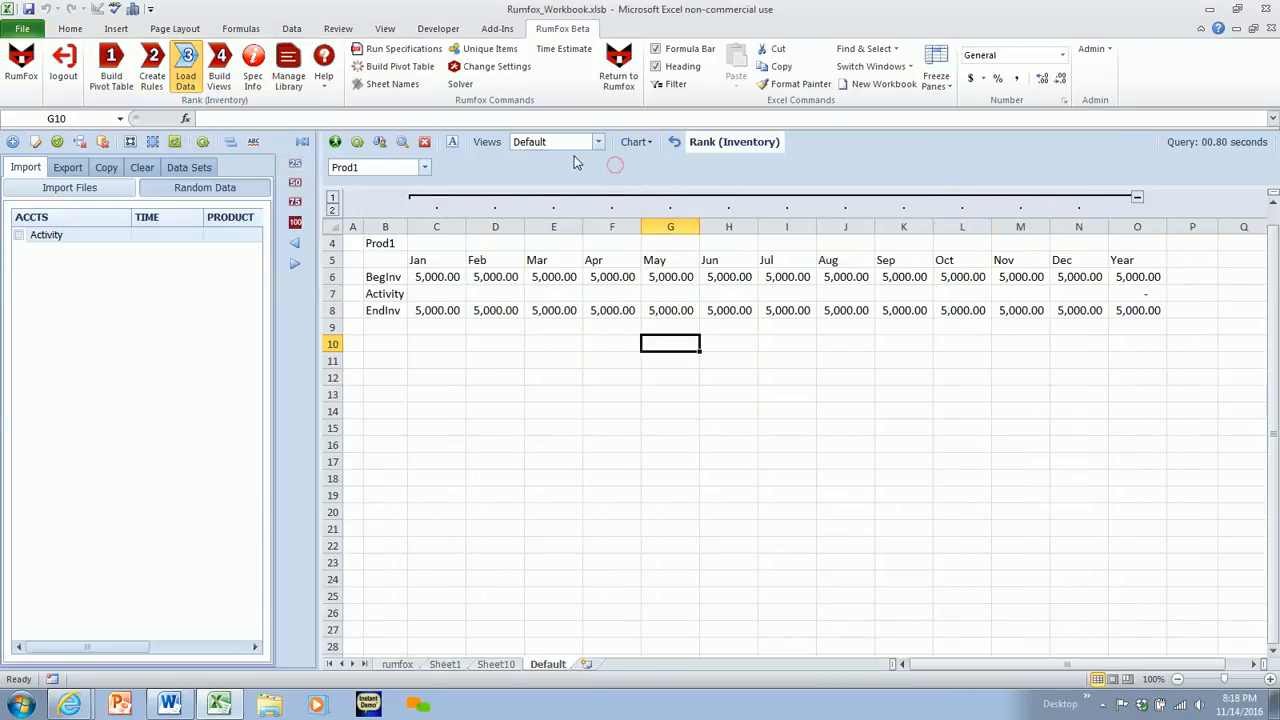
{"action": "left_click", "coordinate": [358, 144]}
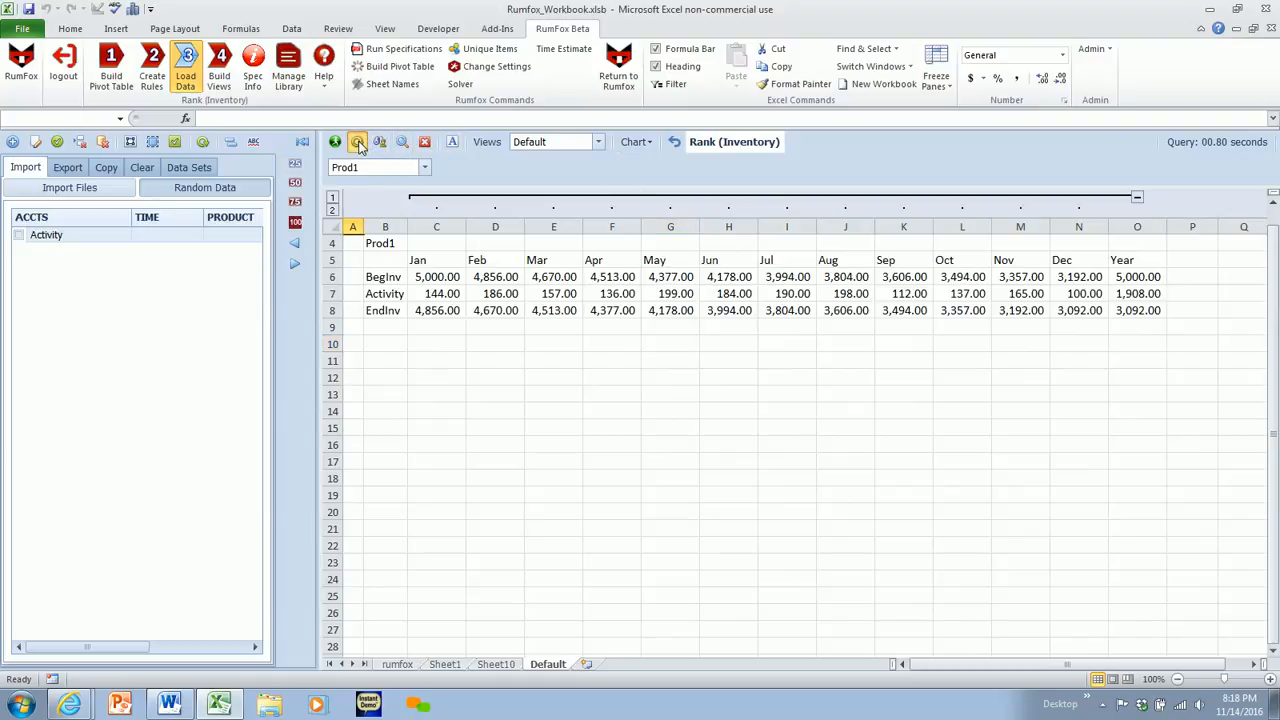
- Compare Prod1's monthly BegInv with the prior month's EndInv, and the Year BegInv with Jan's
{"action": "left_click", "coordinate": [430, 278]}
{"action": "left_click", "coordinate": [435, 312]}
{"action": "left_click", "coordinate": [492, 280]}
{"action": "left_click", "coordinate": [500, 310]}
{"action": "left_click", "coordinate": [549, 280]}
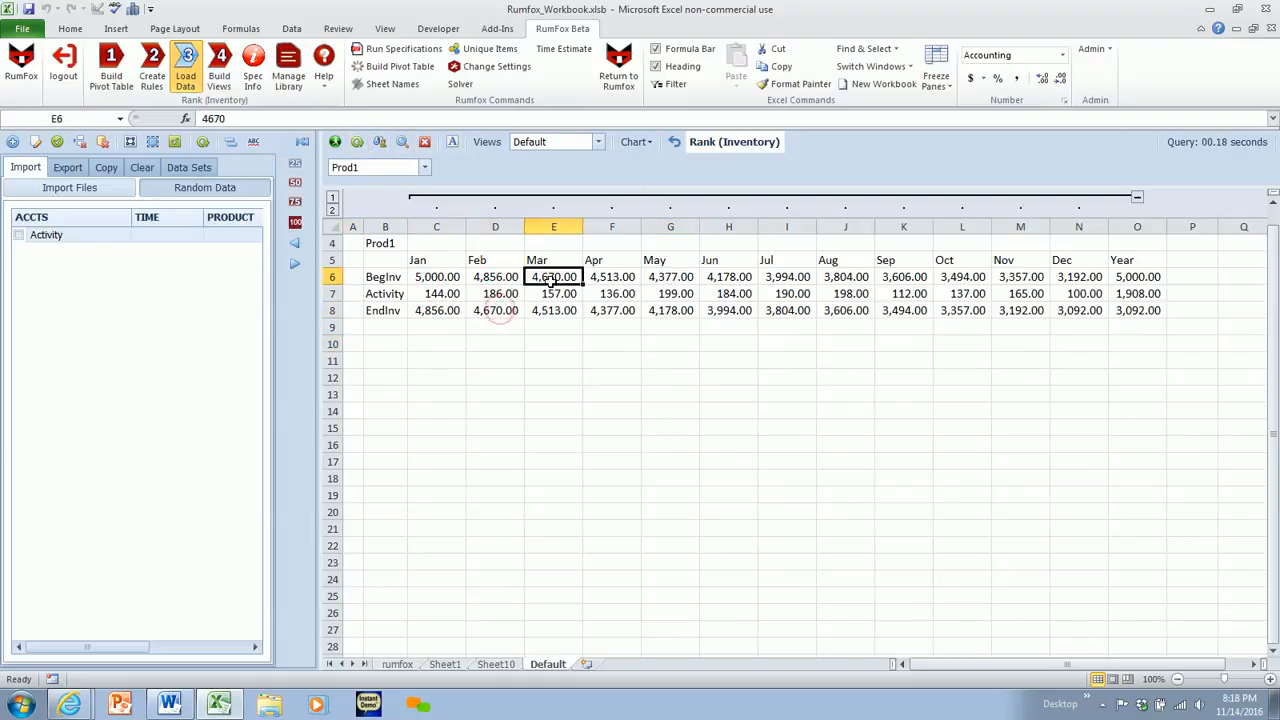
{"action": "left_click", "coordinate": [1137, 280]}
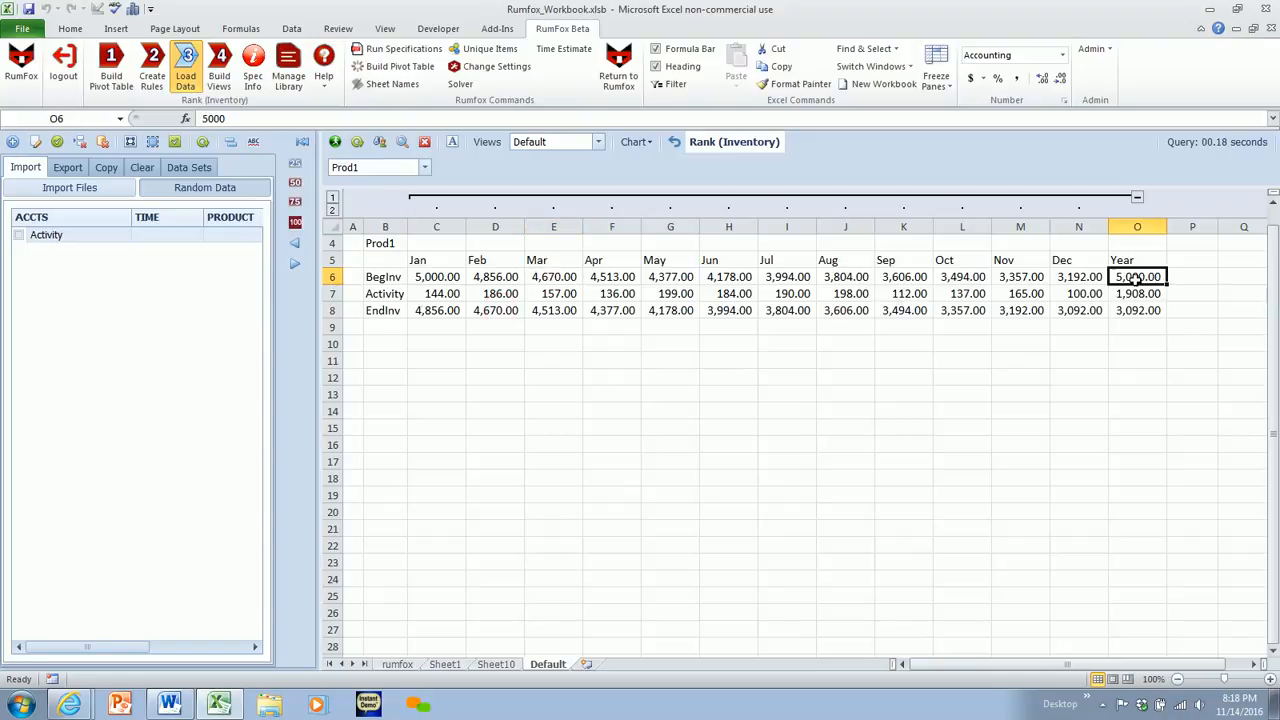
{"action": "left_click", "coordinate": [449, 277]}
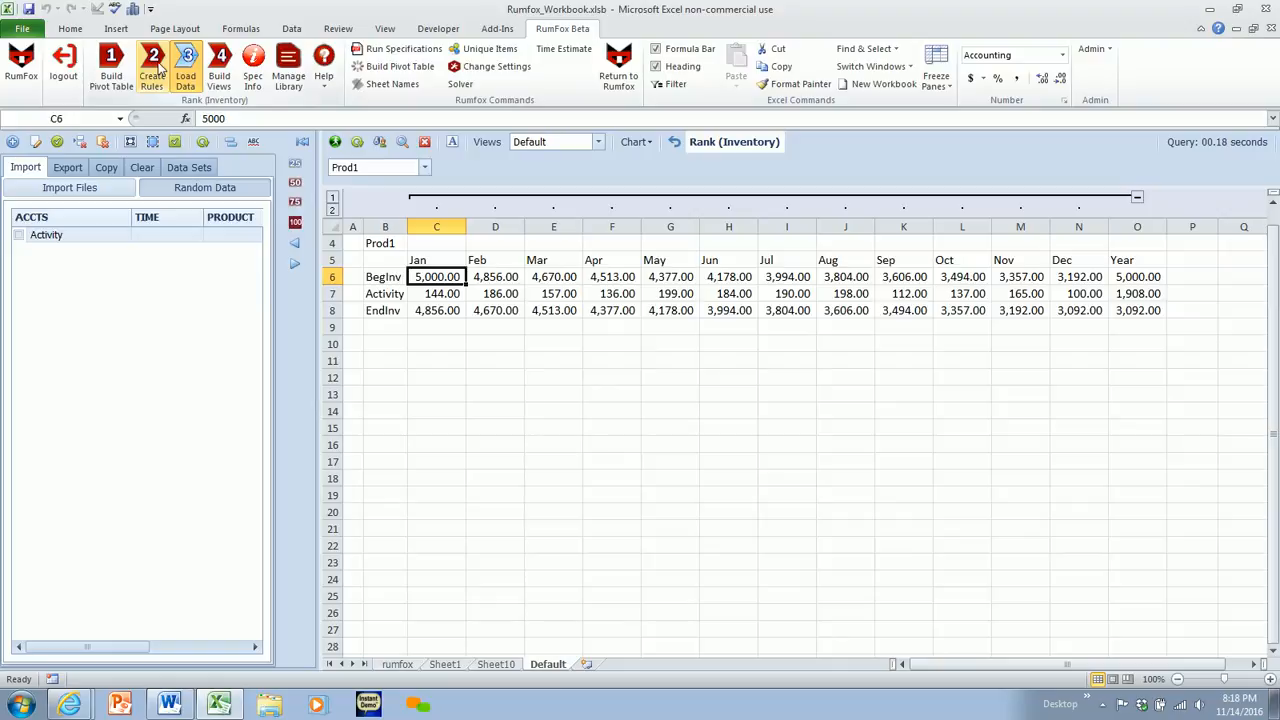
- Move PRODUCT from the page to the rows of the view query and hide the side pane
{"action": "left_click", "coordinate": [218, 70]}
{"action": "left_click_drag", "start_coordinate": [57, 264], "coordinate": [120, 263]}
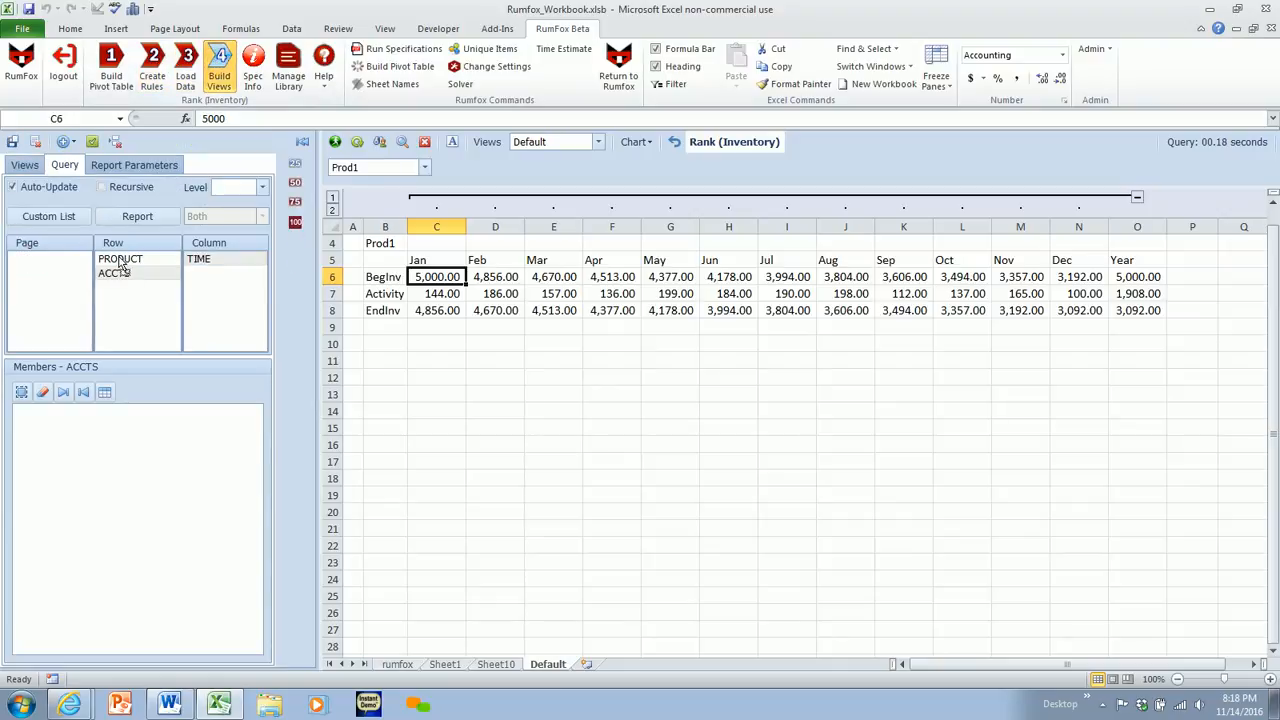
{"action": "left_click", "coordinate": [303, 142]}
- Enter Jan beginning inventories of 6000 for Prod2 and 8000 for Prod3, recalculate the view, and check the TotProd Year figures
{"action": "left_click", "coordinate": [207, 311]}
{"action": "type", "text": "600"}
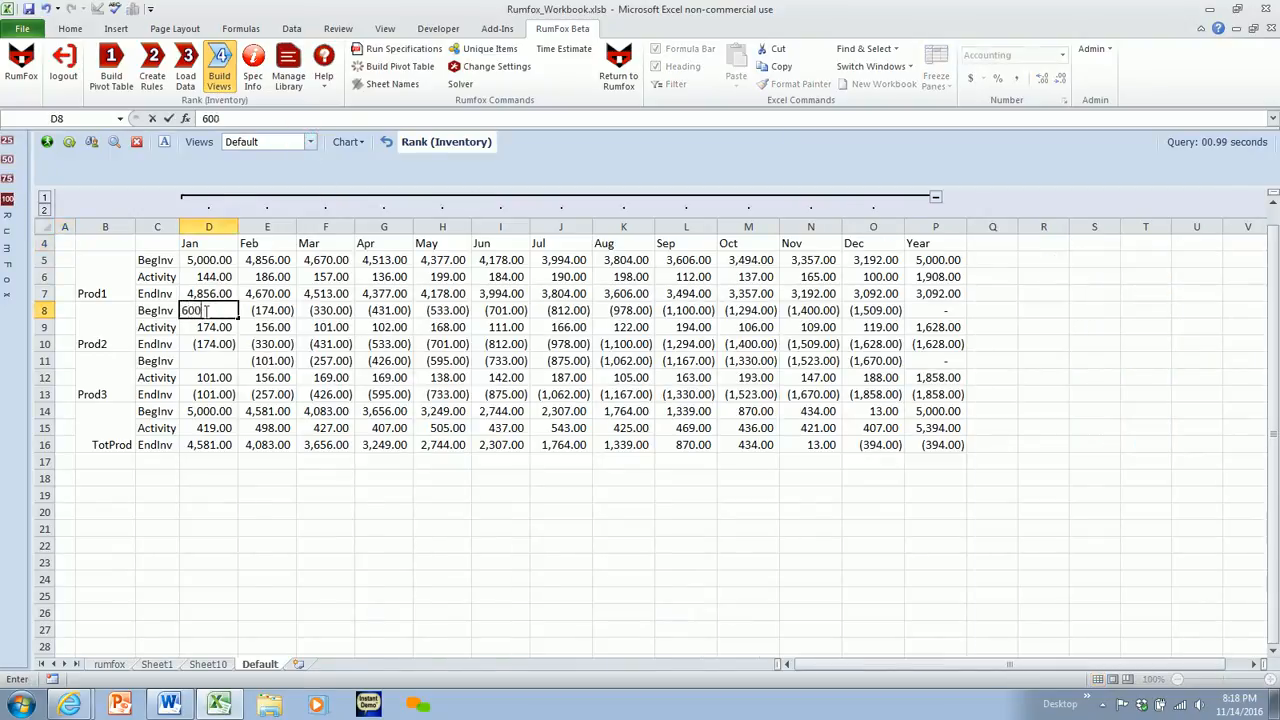
{"action": "key", "text": "Return"}
{"action": "key", "text": "Down"}
{"action": "key", "text": "Down"}
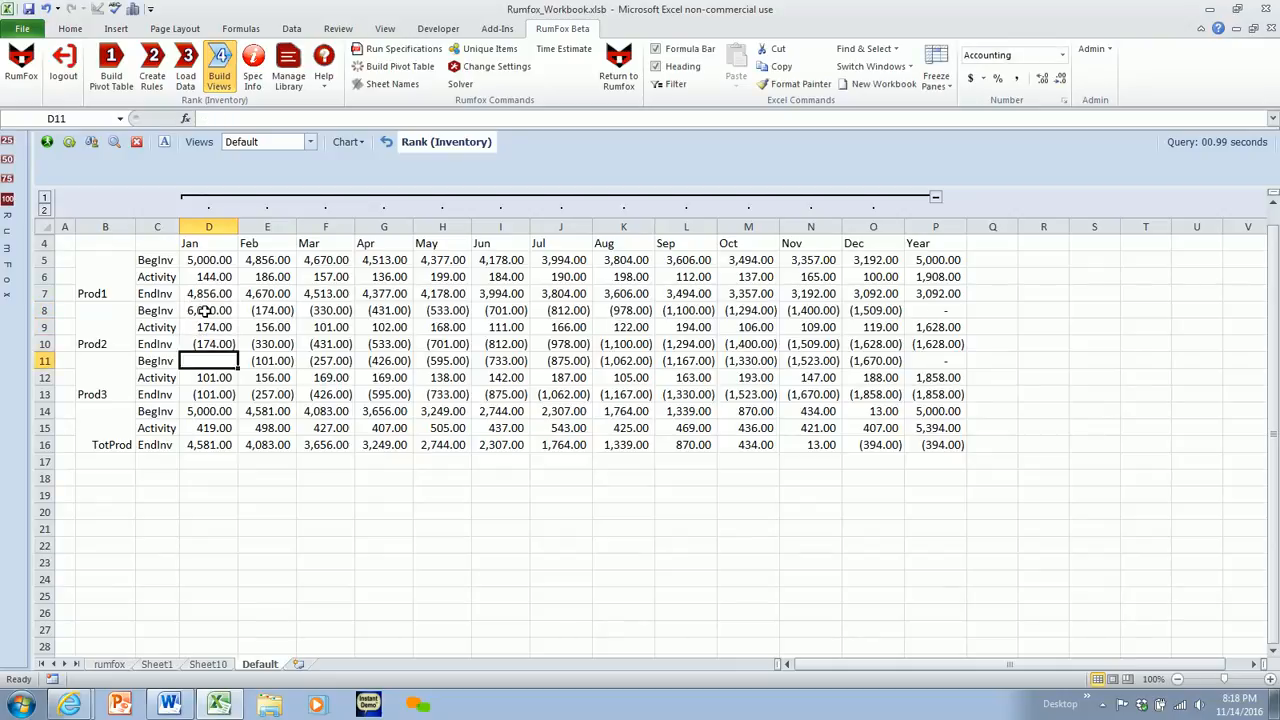
{"action": "type", "text": "8000"}
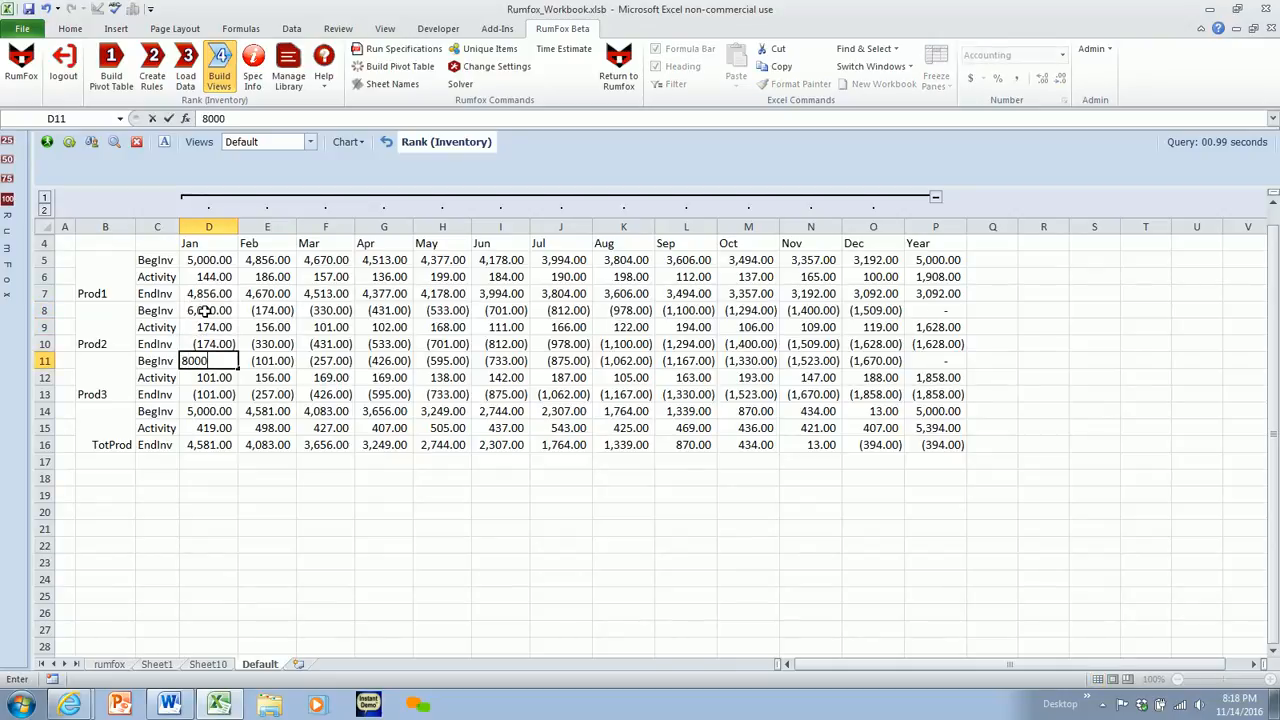
{"action": "key", "text": "Return"}
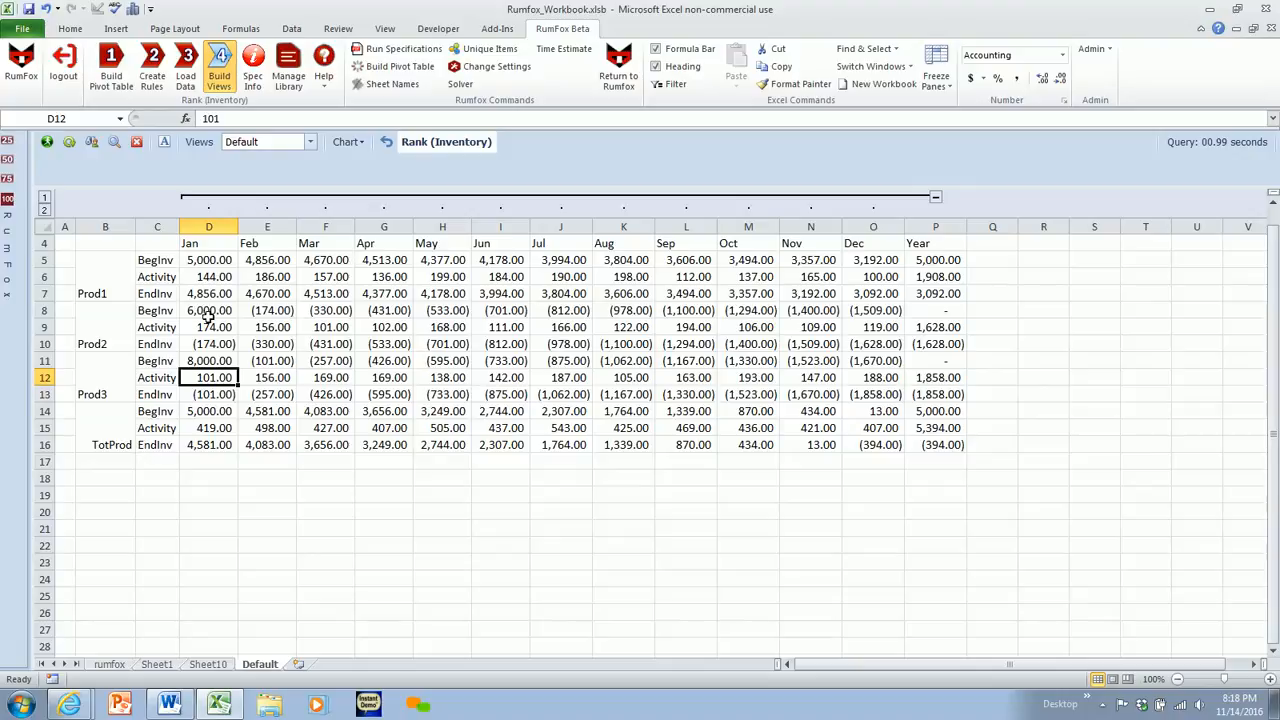
{"action": "left_click", "coordinate": [165, 143]}
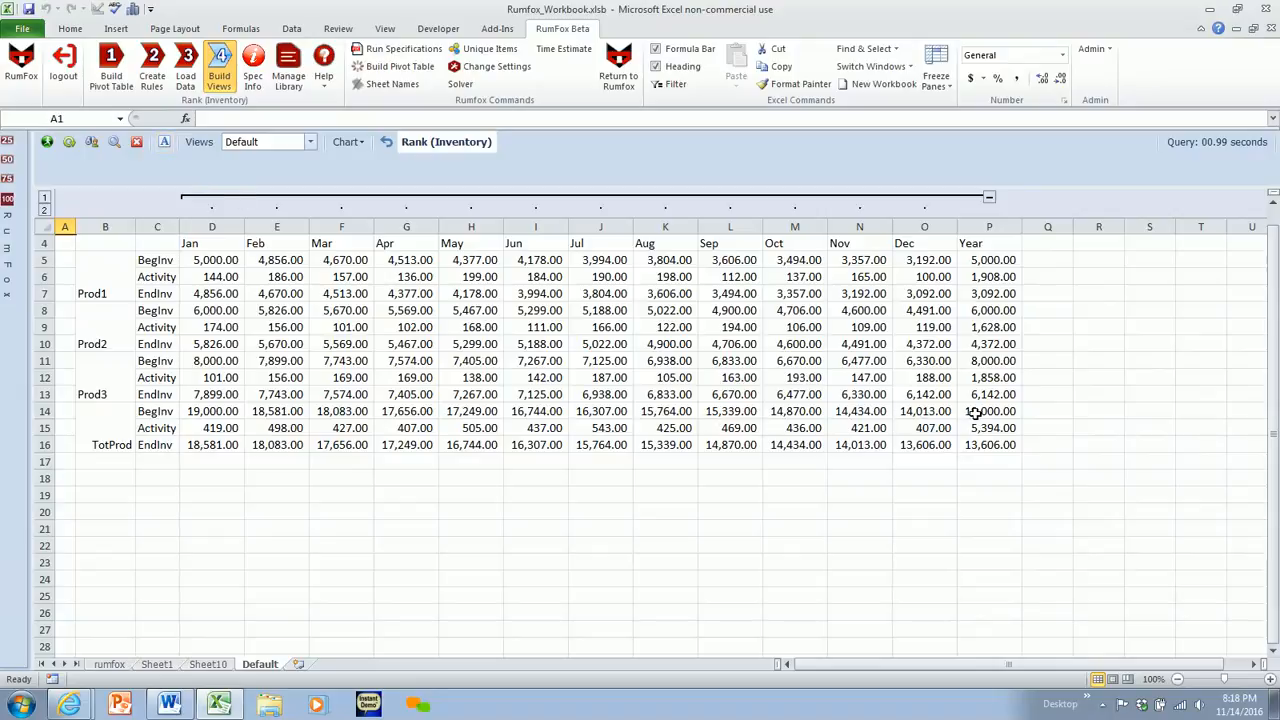
{"action": "left_click_drag", "start_coordinate": [974, 412], "coordinate": [980, 432]}
{"action": "left_click", "coordinate": [978, 490]}
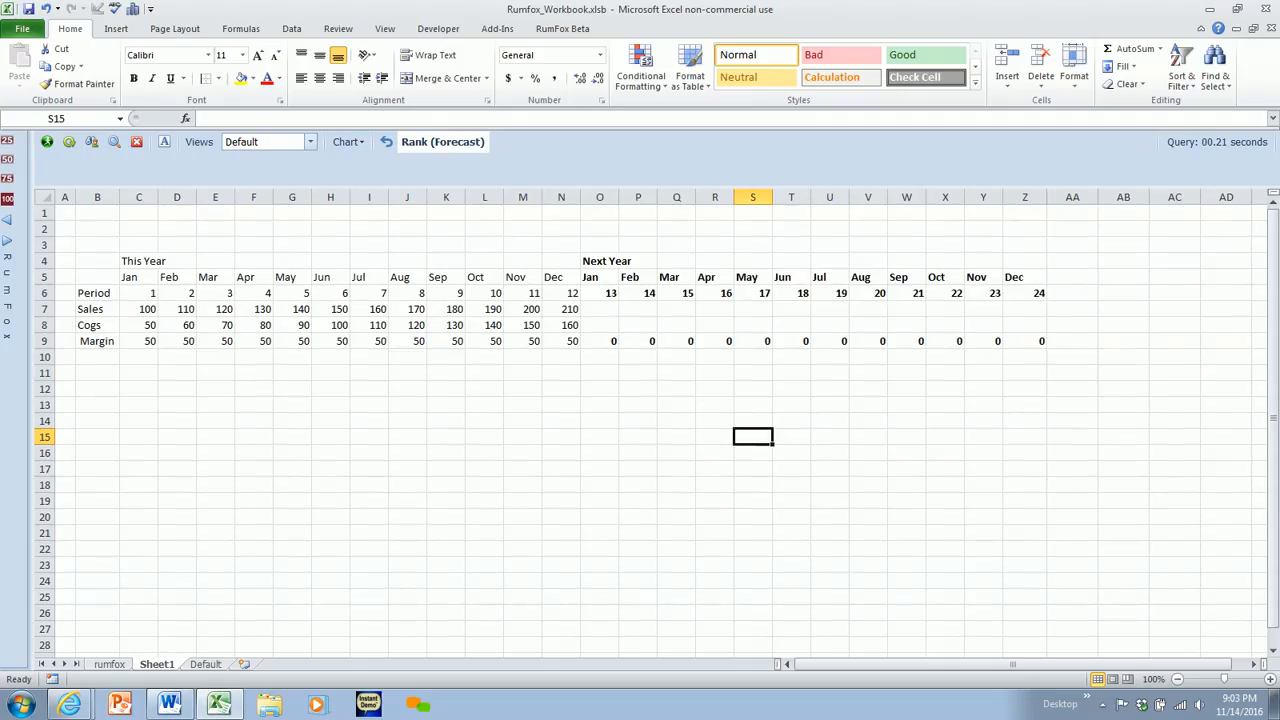
- Examine the Period row across both years and the This Year and Next Year headings on Sheet1
{"action": "left_click_drag", "start_coordinate": [146, 290], "coordinate": [1008, 289]}
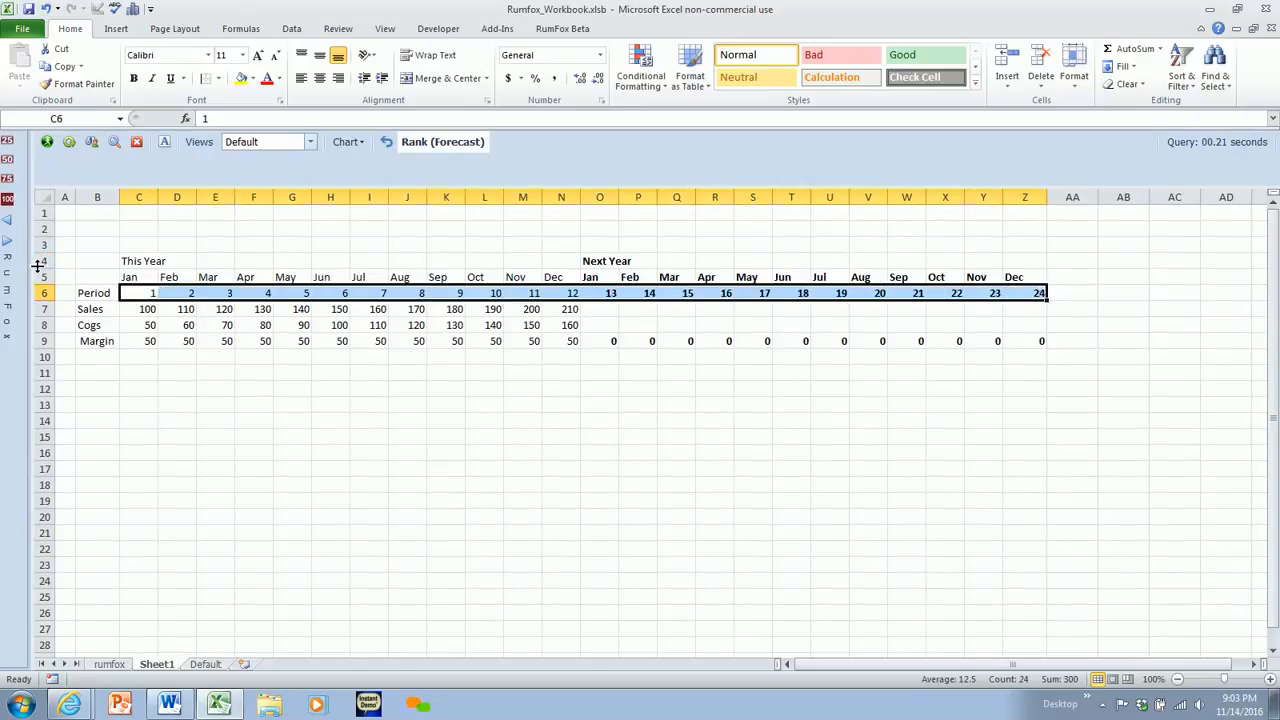
{"action": "left_click", "coordinate": [117, 261]}
{"action": "left_click", "coordinate": [131, 261]}
{"action": "left_click", "coordinate": [594, 261]}
{"action": "key", "text": "ctrl+b"}
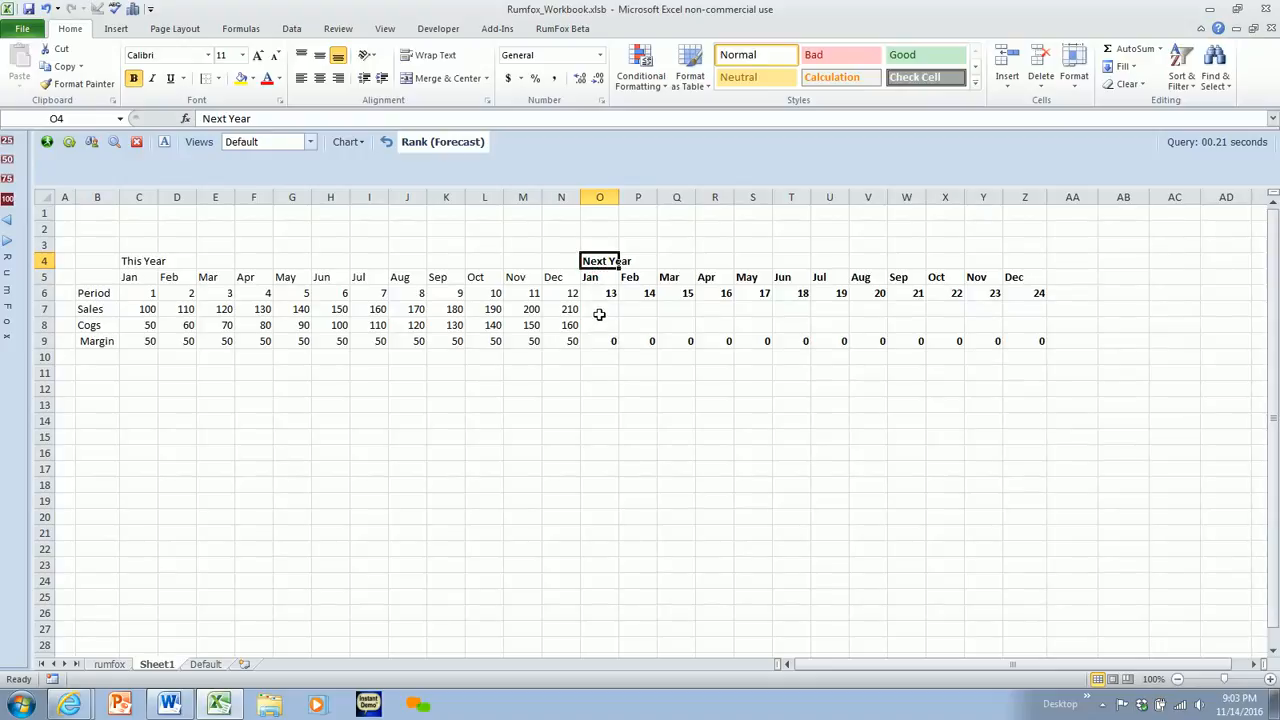
- Enter =FORECAST(O6,C7:N7,C6:N6) as the Sales value for Jan of Next Year
{"action": "left_click", "coordinate": [598, 314]}
{"action": "type", "text": "=FORECAST"}
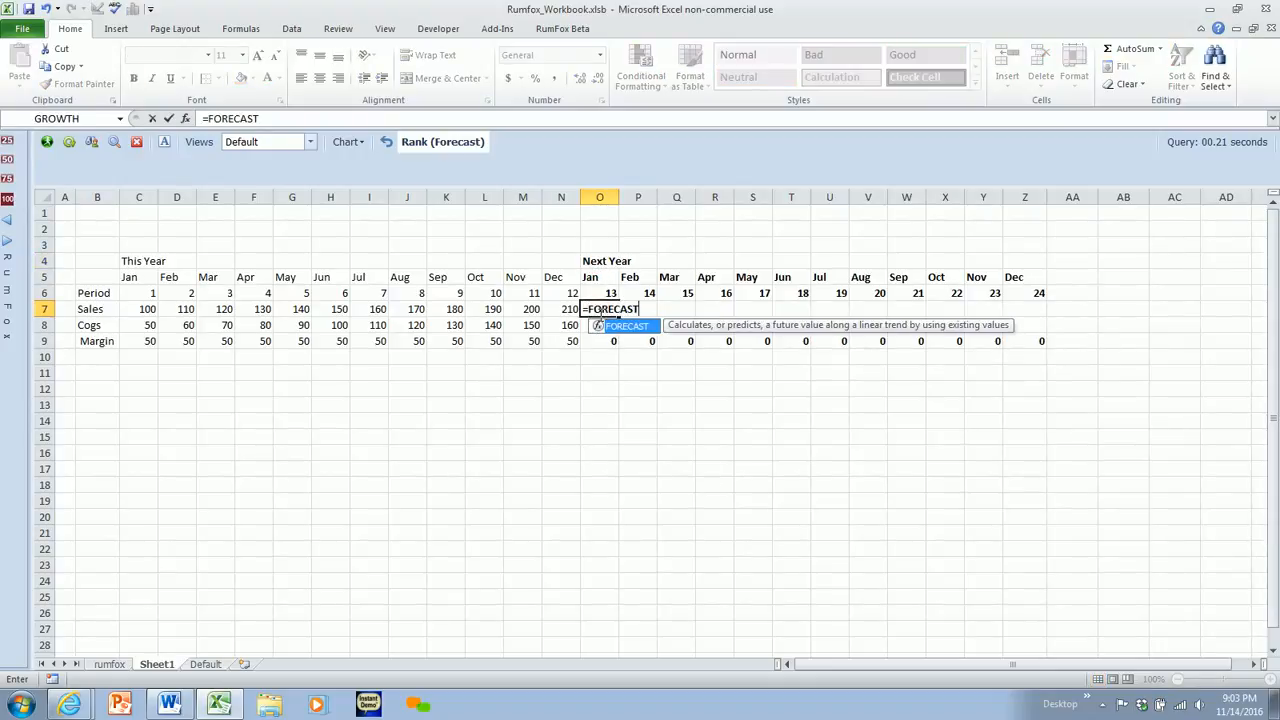
{"action": "type", "text": "("}
{"action": "left_click", "coordinate": [606, 290]}
{"action": "type", "text": ","}
{"action": "left_click_drag", "start_coordinate": [148, 309], "coordinate": [545, 311]}
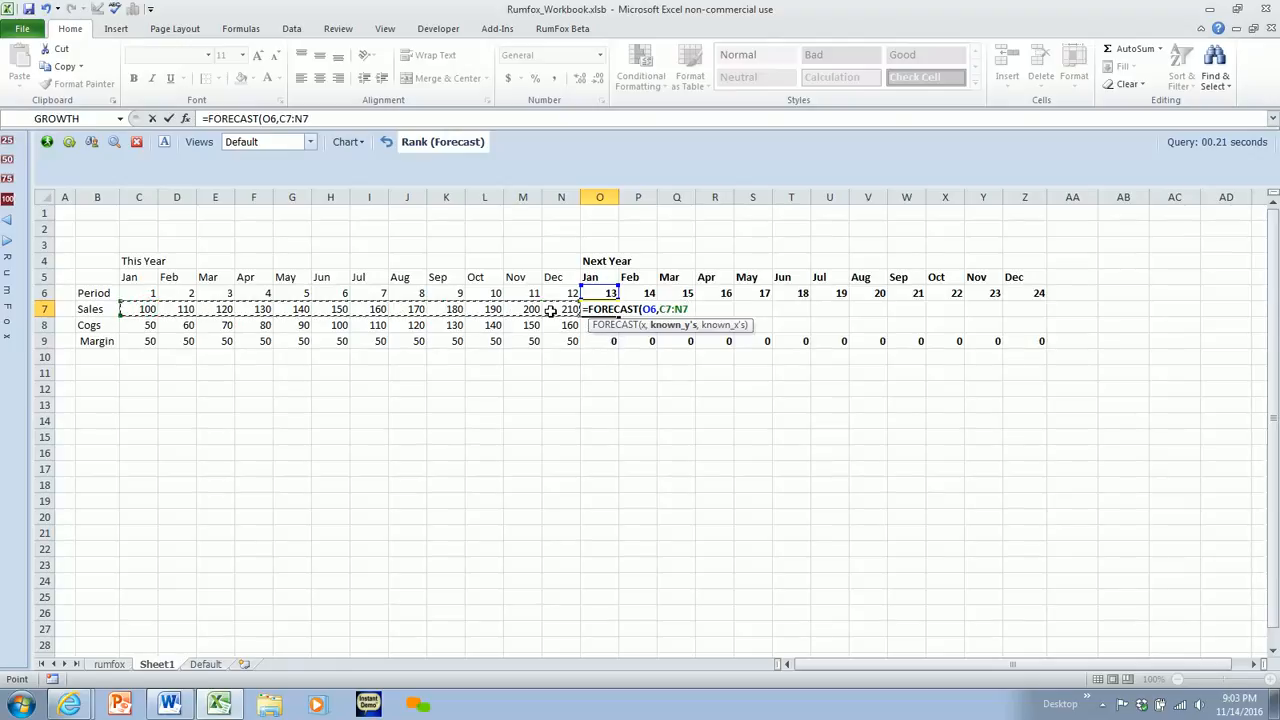
{"action": "type", "text": ","}
{"action": "left_click_drag", "start_coordinate": [151, 292], "coordinate": [557, 292]}
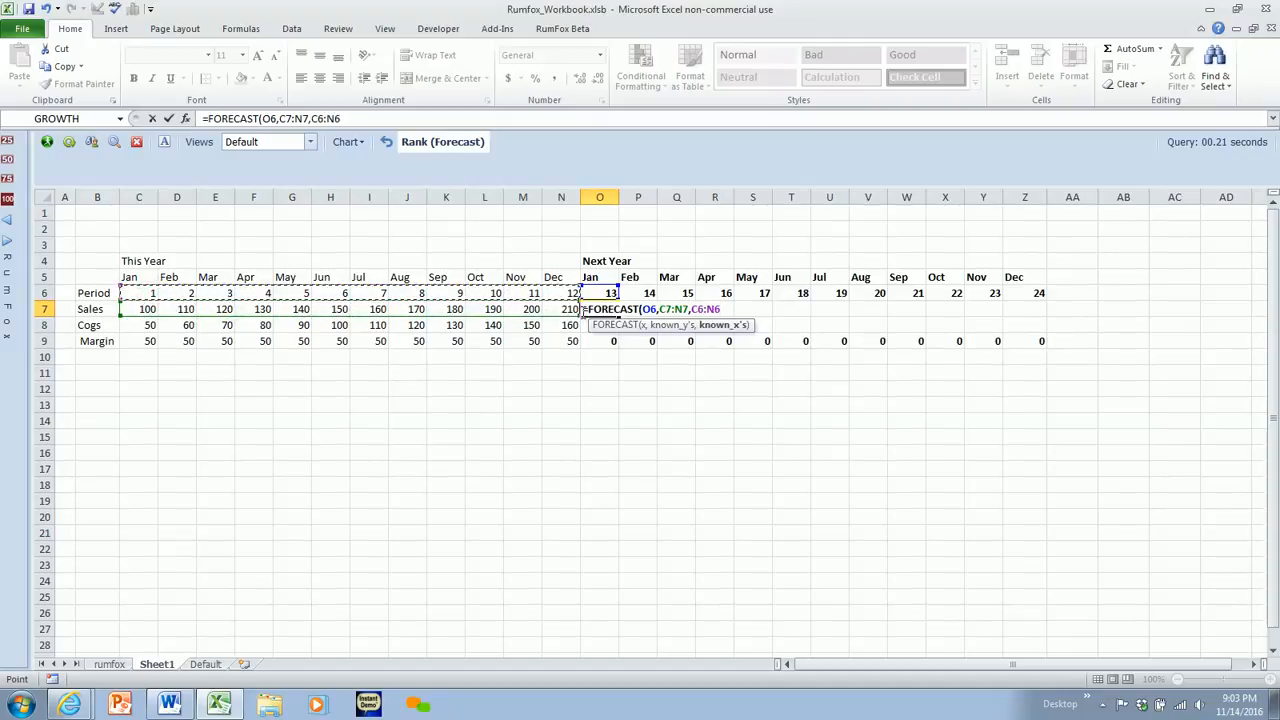
{"action": "key", "text": "Return"}
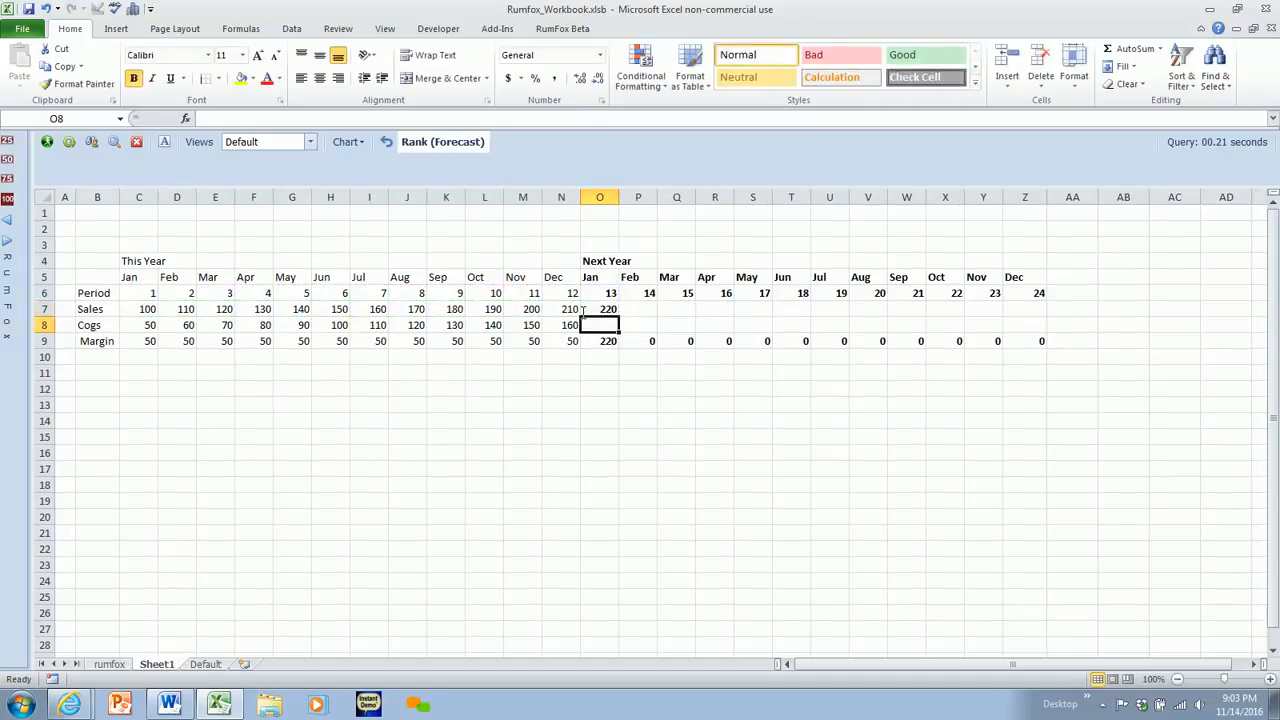
- Fill the forecast formula across Next Year's Sales and Cogs through Dec, and review the Margin row for both years
{"action": "left_click", "coordinate": [612, 310]}
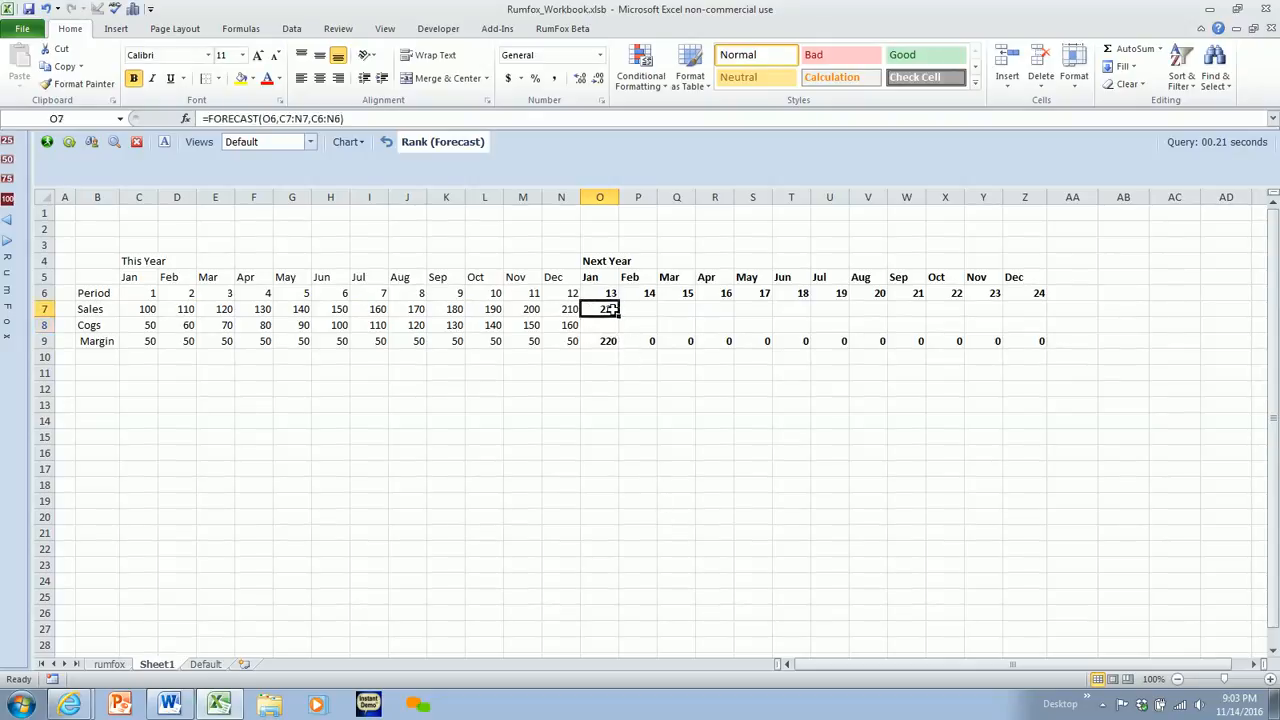
{"action": "left_click_drag", "start_coordinate": [619, 316], "coordinate": [1049, 327]}
{"action": "left_click", "coordinate": [748, 385]}
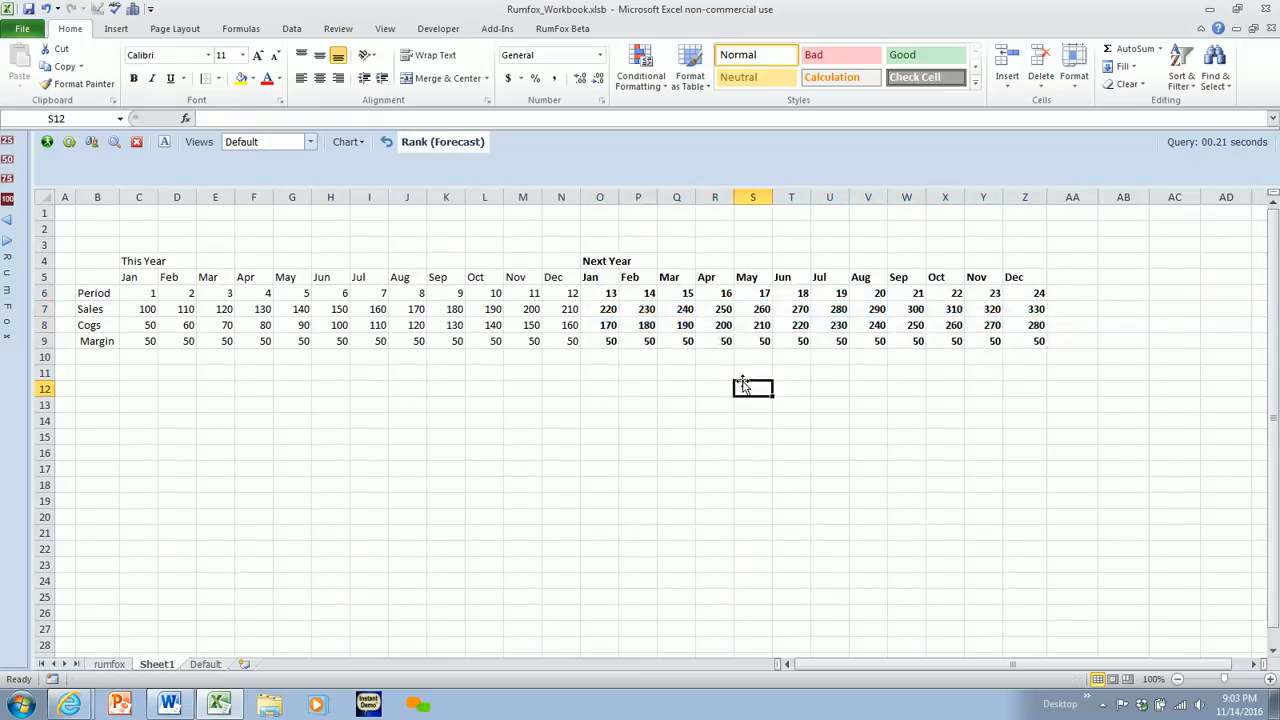
{"action": "left_click_drag", "start_coordinate": [145, 341], "coordinate": [1040, 341]}
{"action": "left_click", "coordinate": [975, 395]}
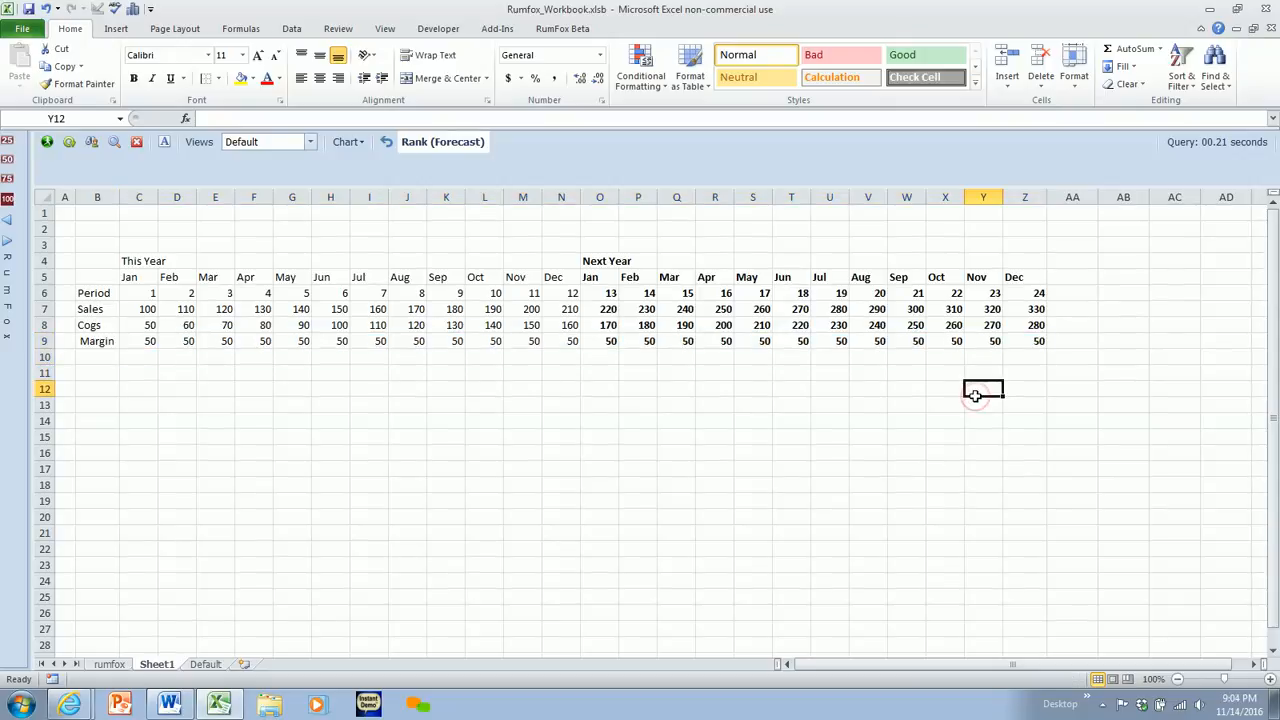
{"action": "left_click", "coordinate": [1123, 469]}
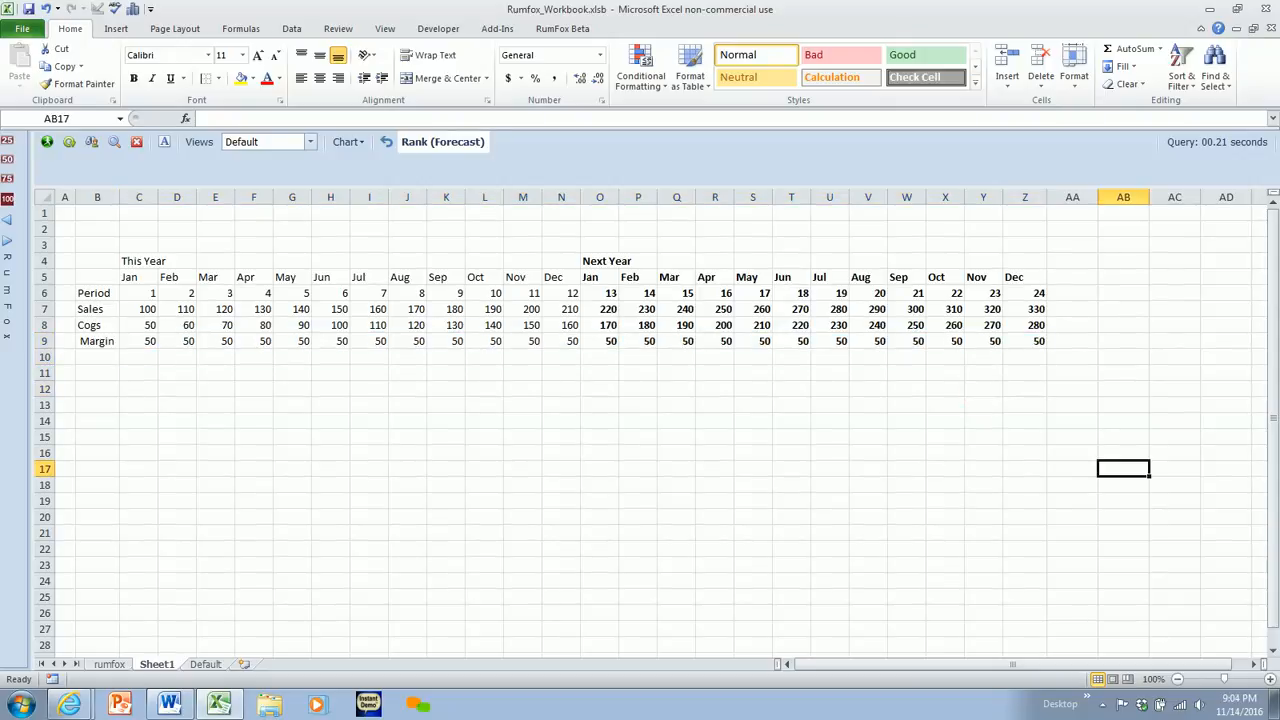
- Show the side pane and RumFox commands, and view the list of dimensions in the Rank (Forecast) pivot table
{"action": "left_click", "coordinate": [10, 142]}
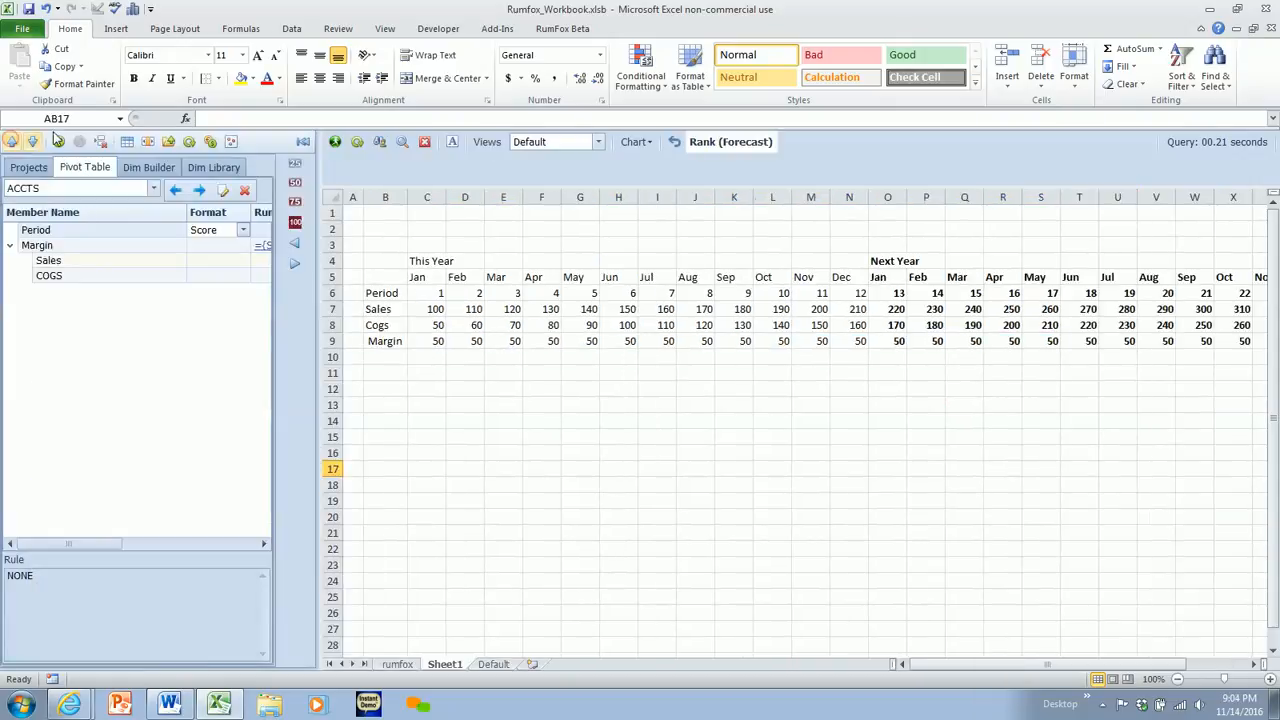
{"action": "left_click", "coordinate": [557, 30]}
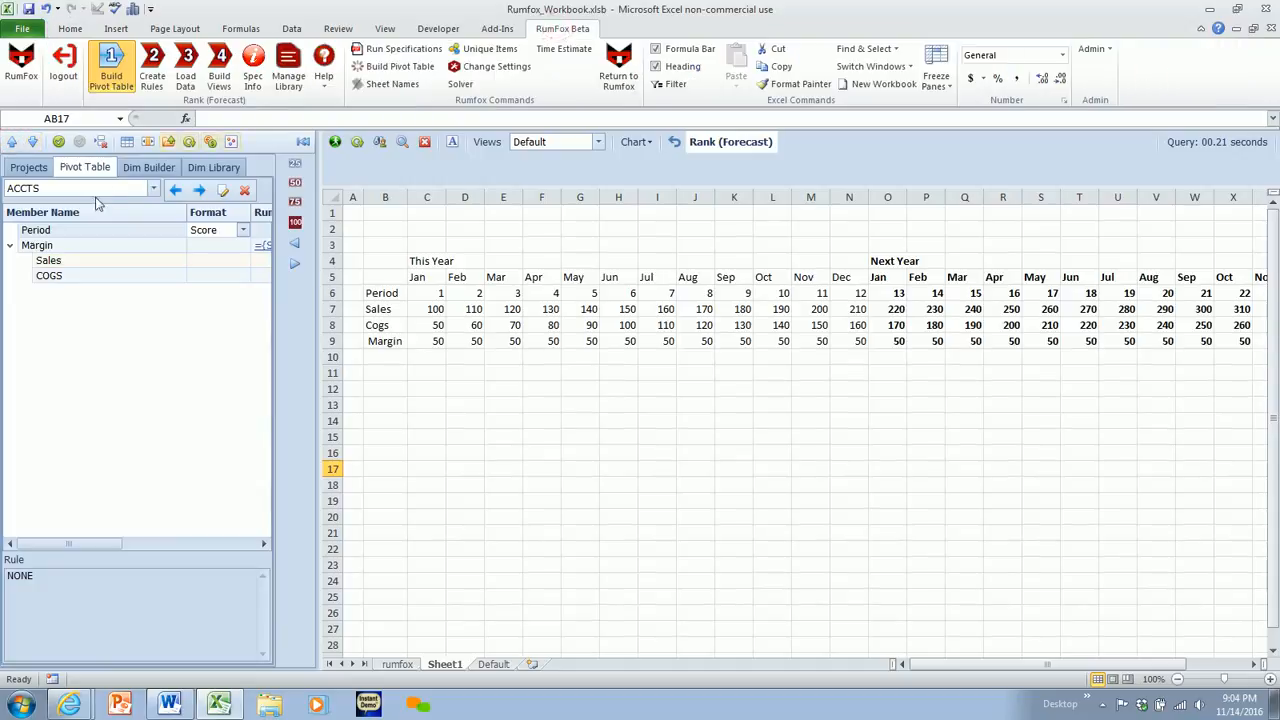
{"action": "left_click", "coordinate": [154, 189]}
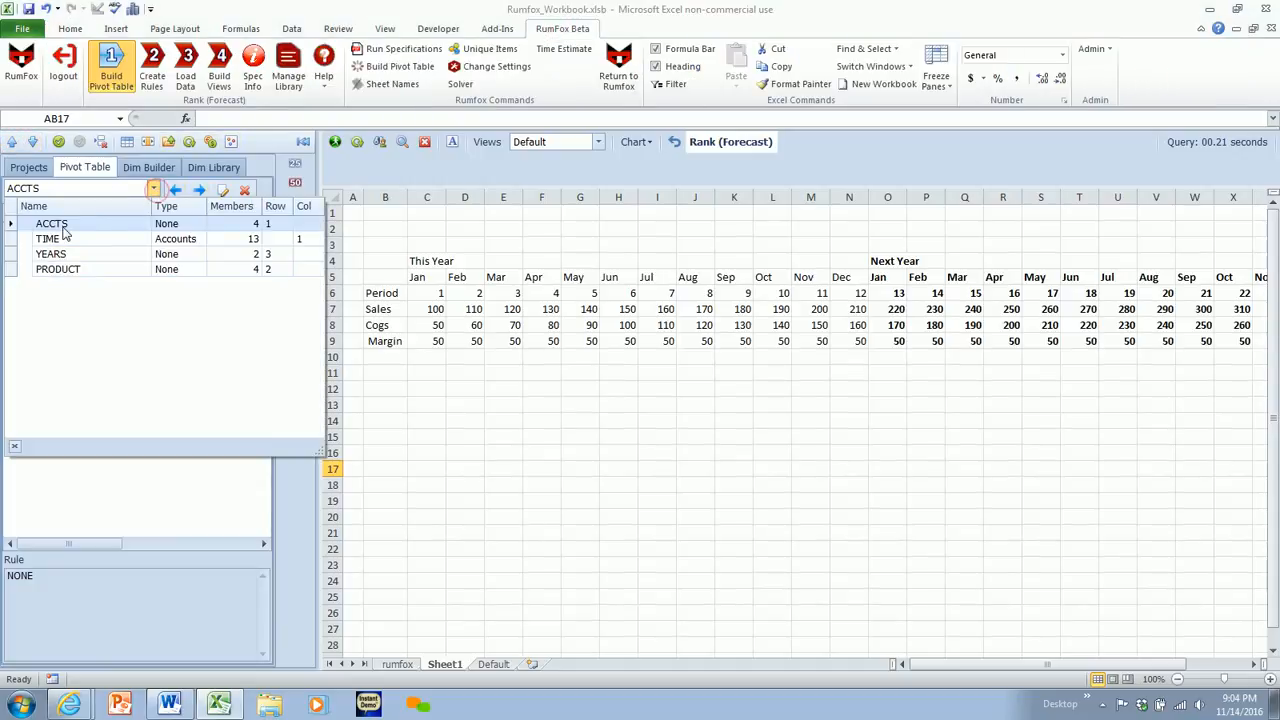
{"action": "left_click", "coordinate": [155, 190]}
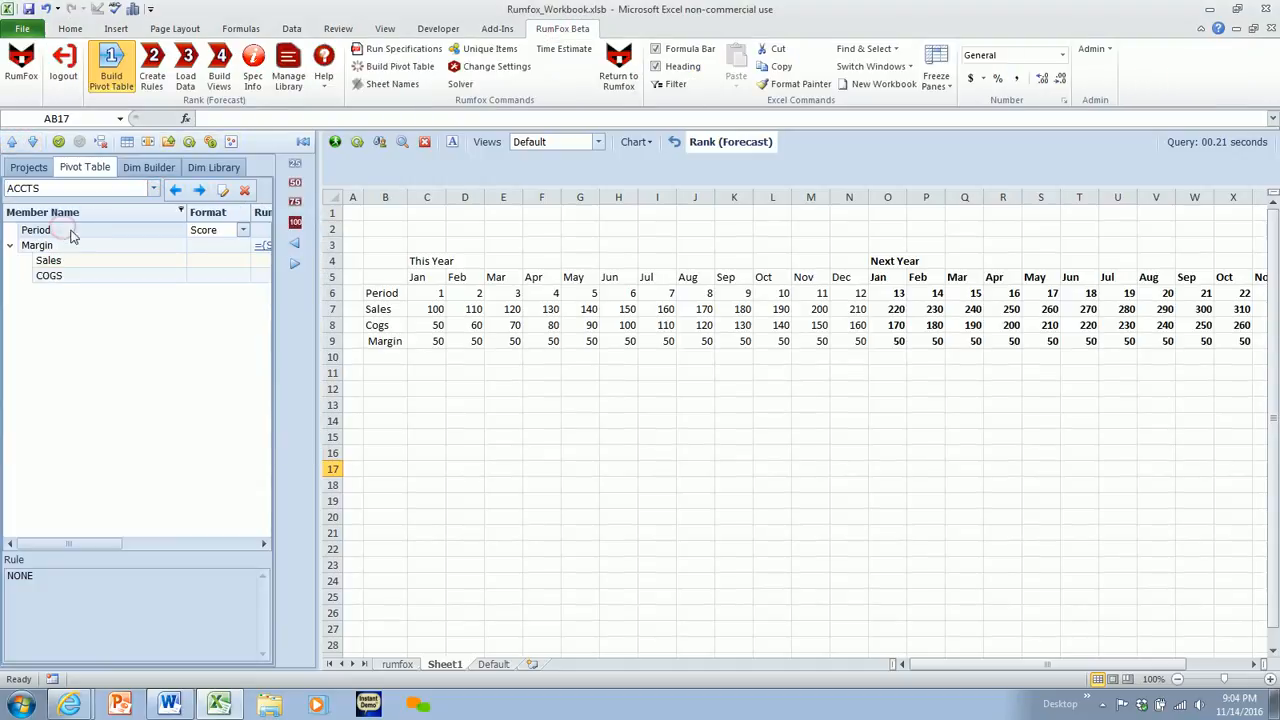
- View the members of the ACCTS, TIME, YEARS and PRODUCT dimensions in turn
{"action": "left_click", "coordinate": [153, 189]}
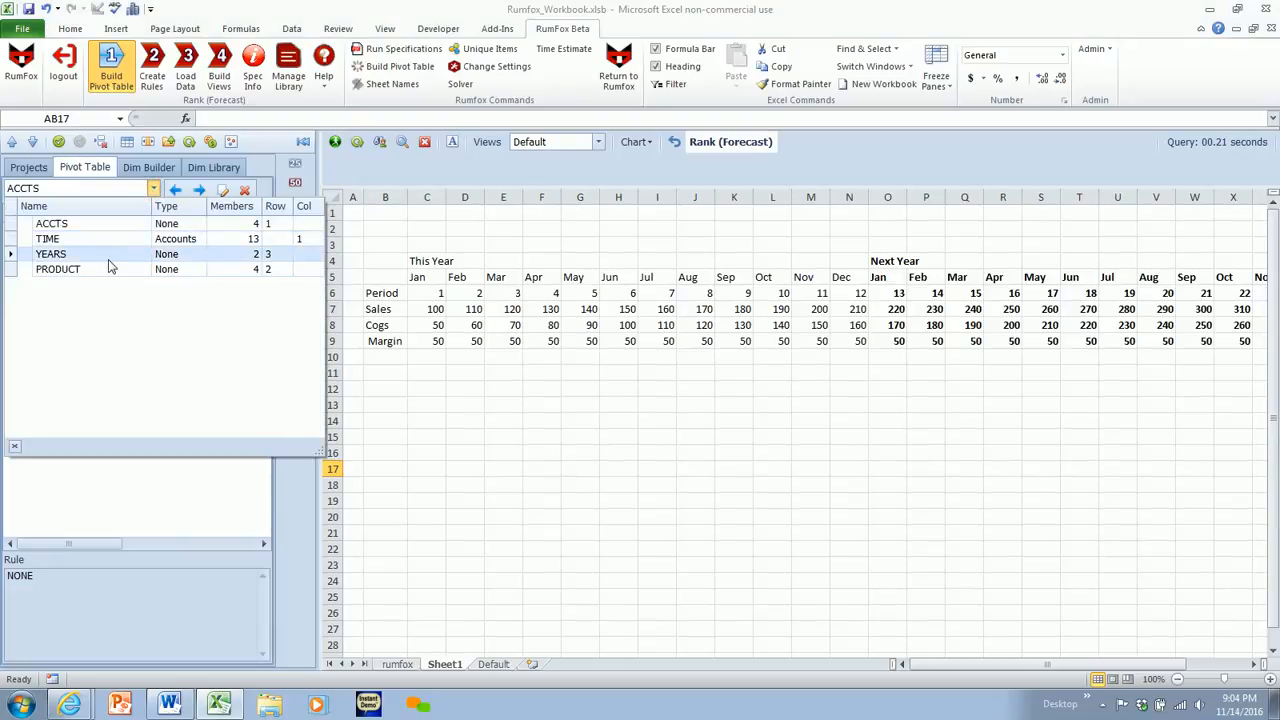
{"action": "left_click", "coordinate": [199, 192]}
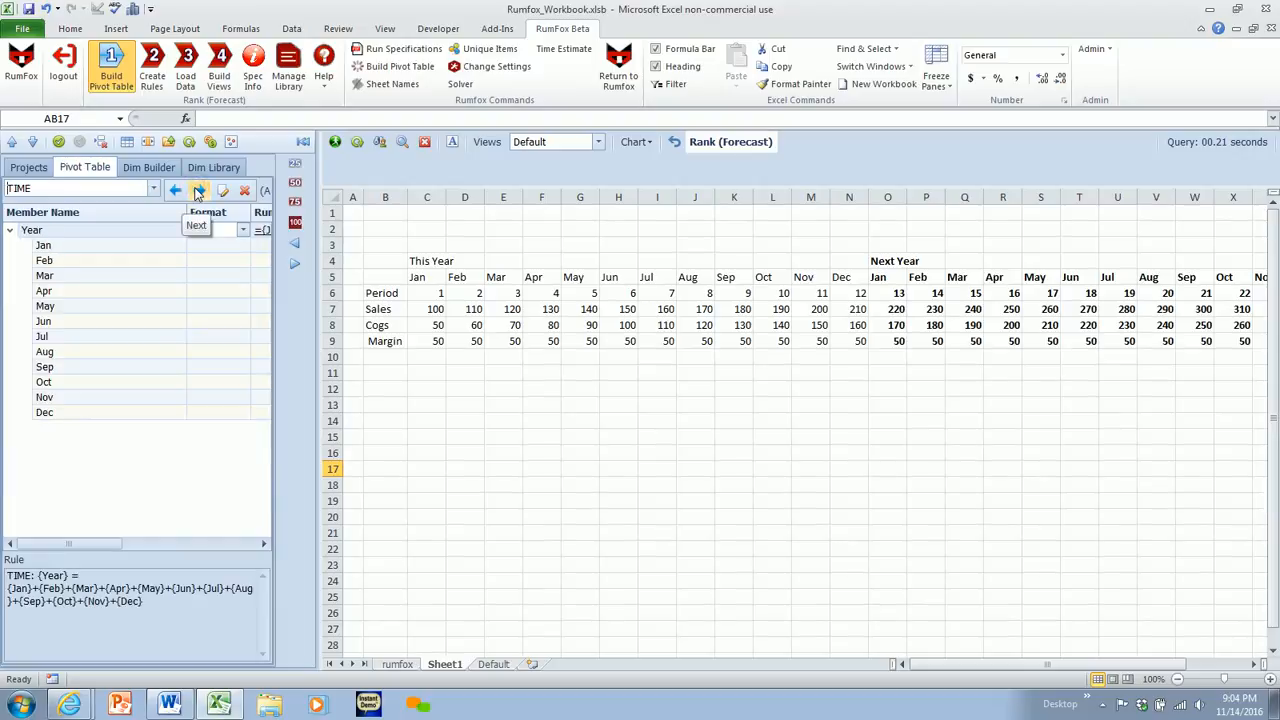
{"action": "left_click", "coordinate": [199, 192]}
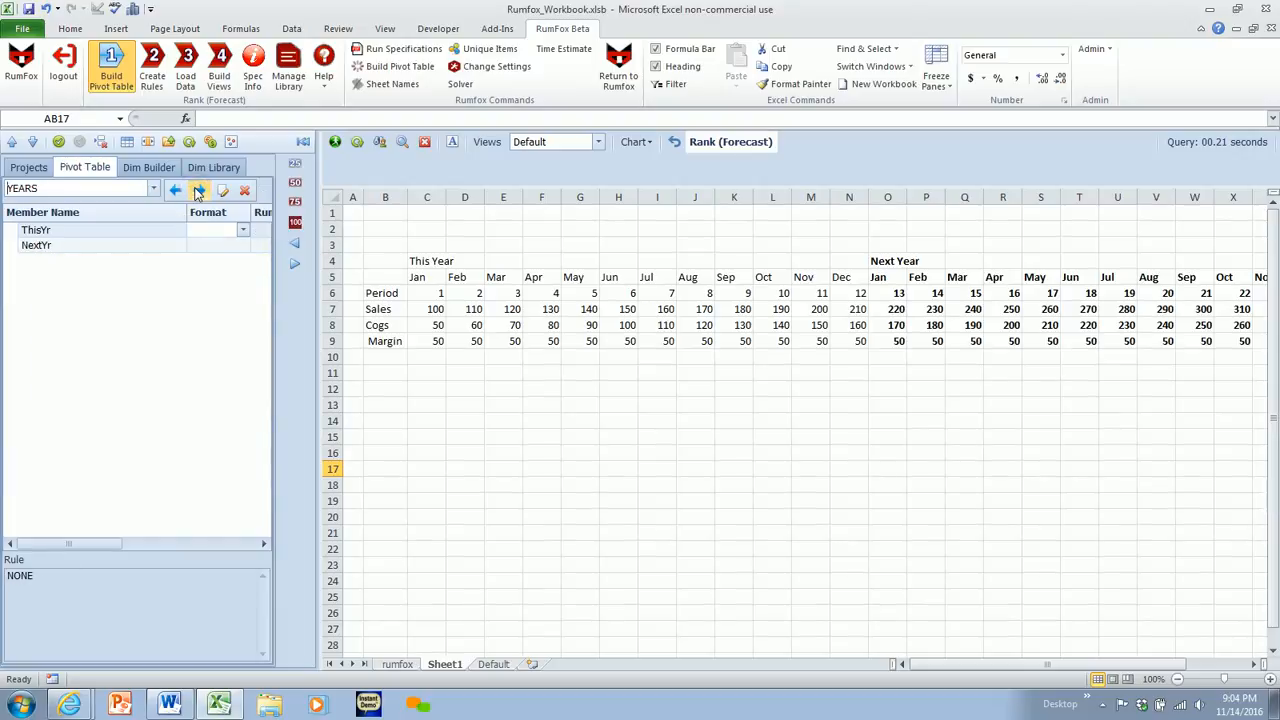
{"action": "left_click", "coordinate": [199, 192]}
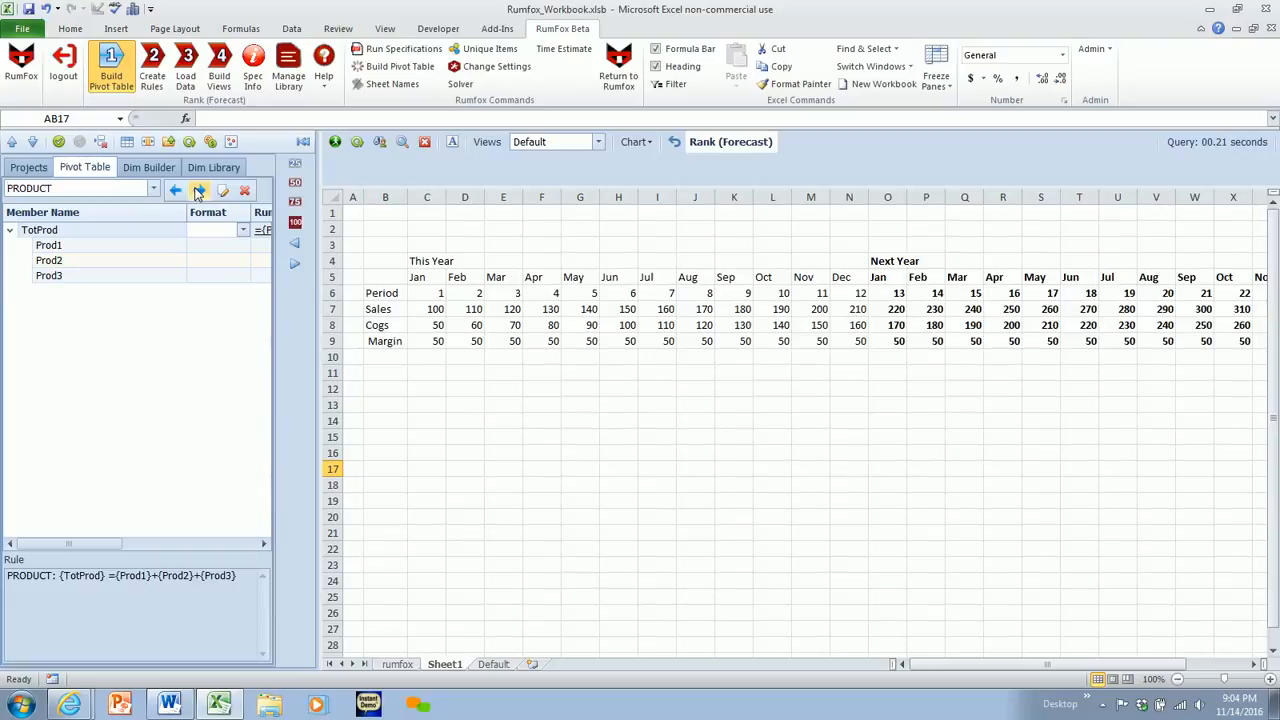
- Show the pivot table's rules and compare the Sales rule's Period;NextYr argument with the Period cell for Jan of Next Year
{"action": "left_click", "coordinate": [152, 70]}
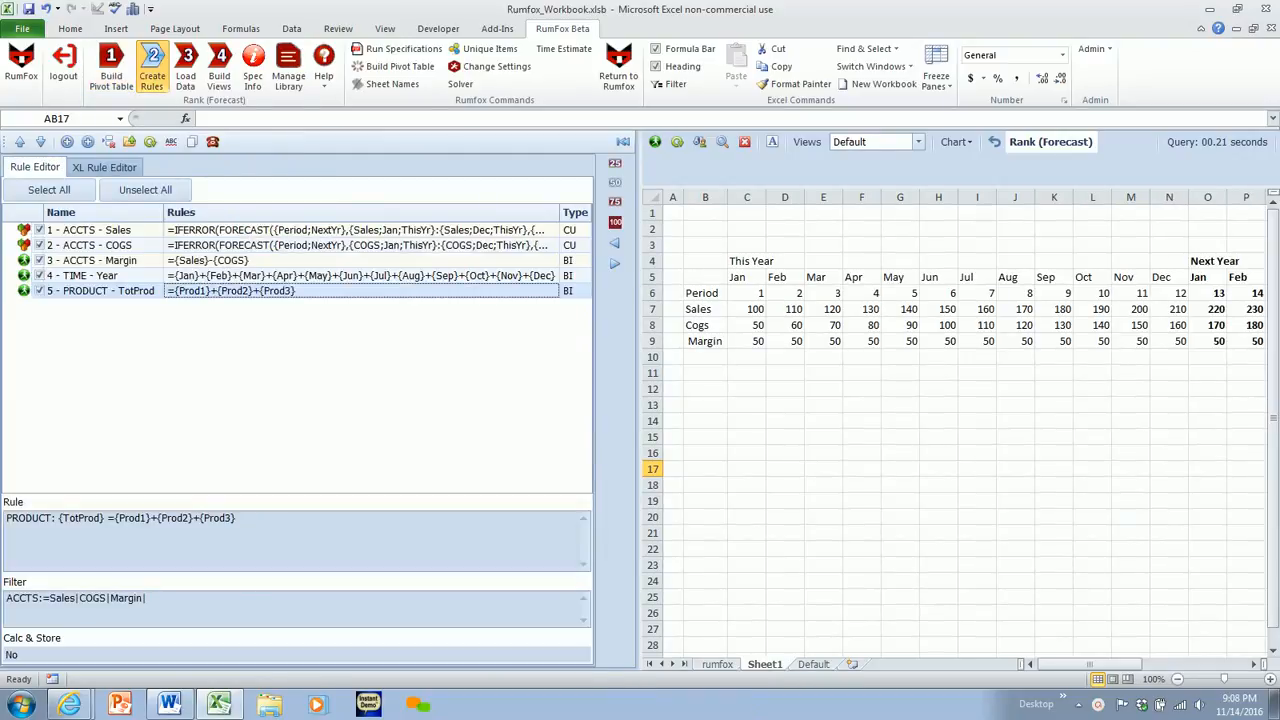
{"action": "left_click", "coordinate": [196, 232]}
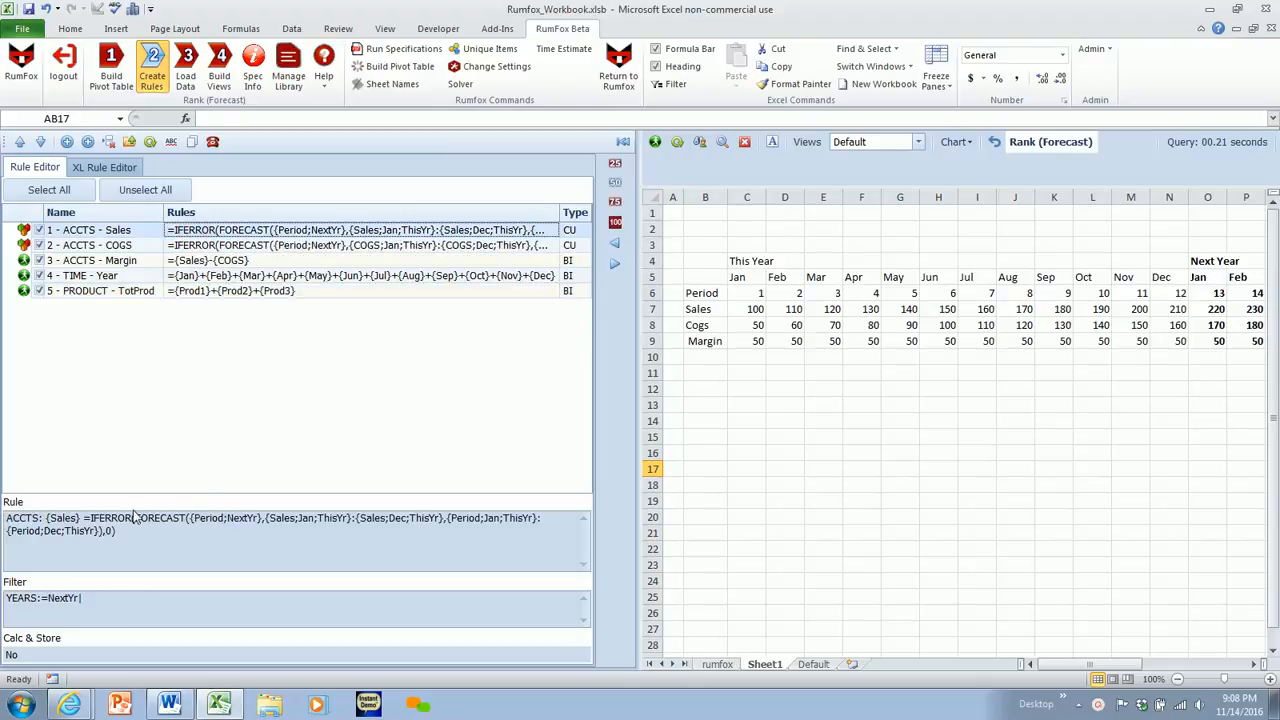
{"action": "left_click_drag", "start_coordinate": [90, 515], "coordinate": [177, 550]}
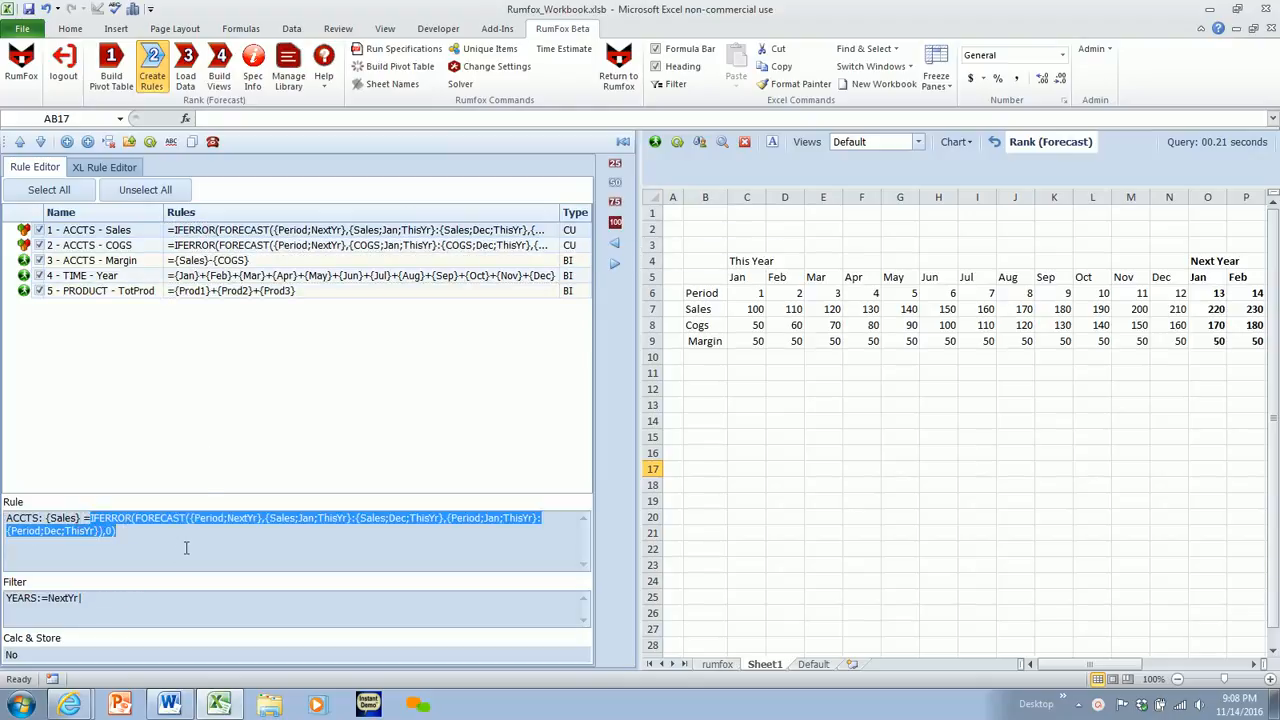
{"action": "left_click", "coordinate": [205, 521]}
{"action": "left_click_drag", "start_coordinate": [193, 518], "coordinate": [258, 528]}
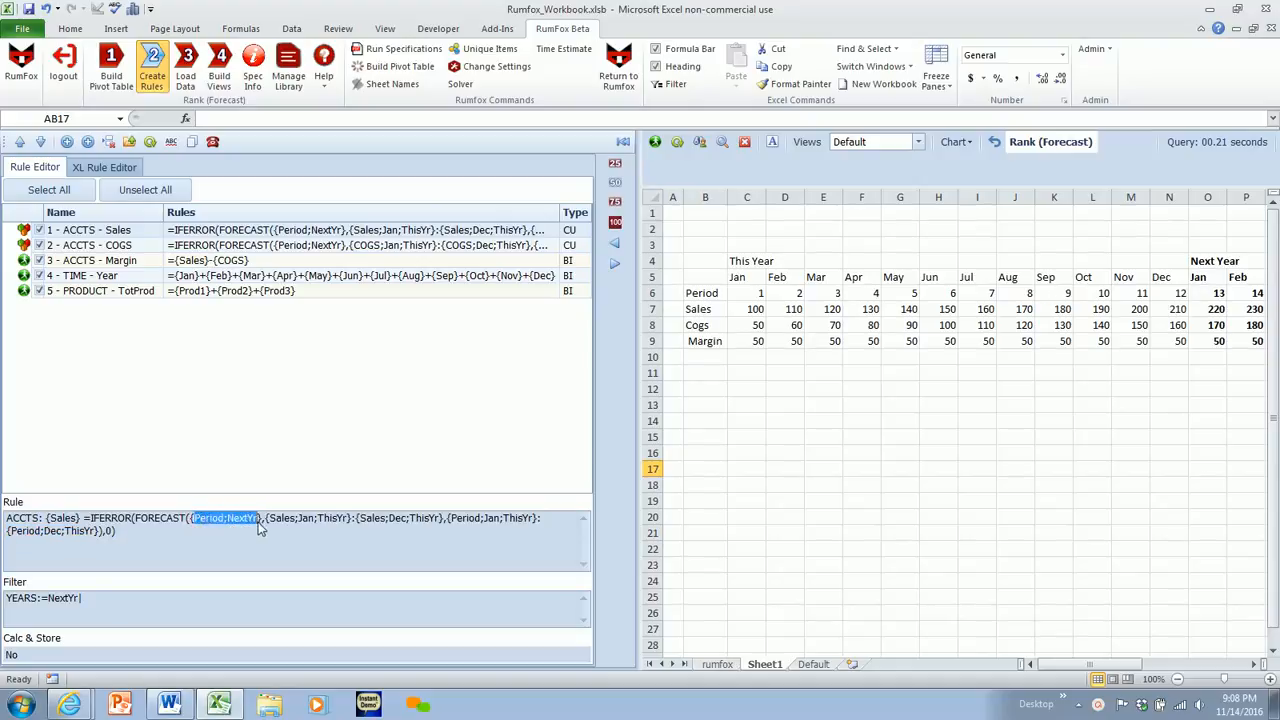
{"action": "left_click", "coordinate": [1212, 295]}
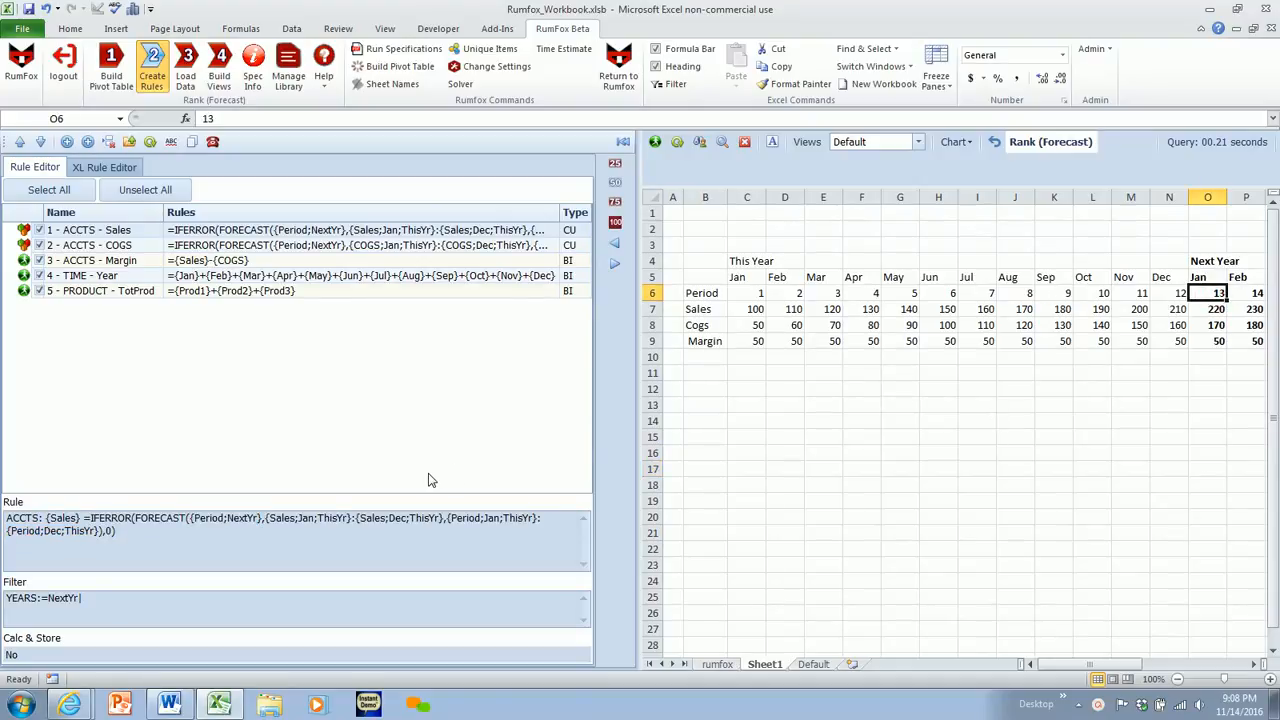
- Compare the Sales rule's ThisYr Sales and Period ranges with the Sheet1 Sales row and the Next Year Jan formula
{"action": "left_click_drag", "start_coordinate": [267, 518], "coordinate": [443, 522]}
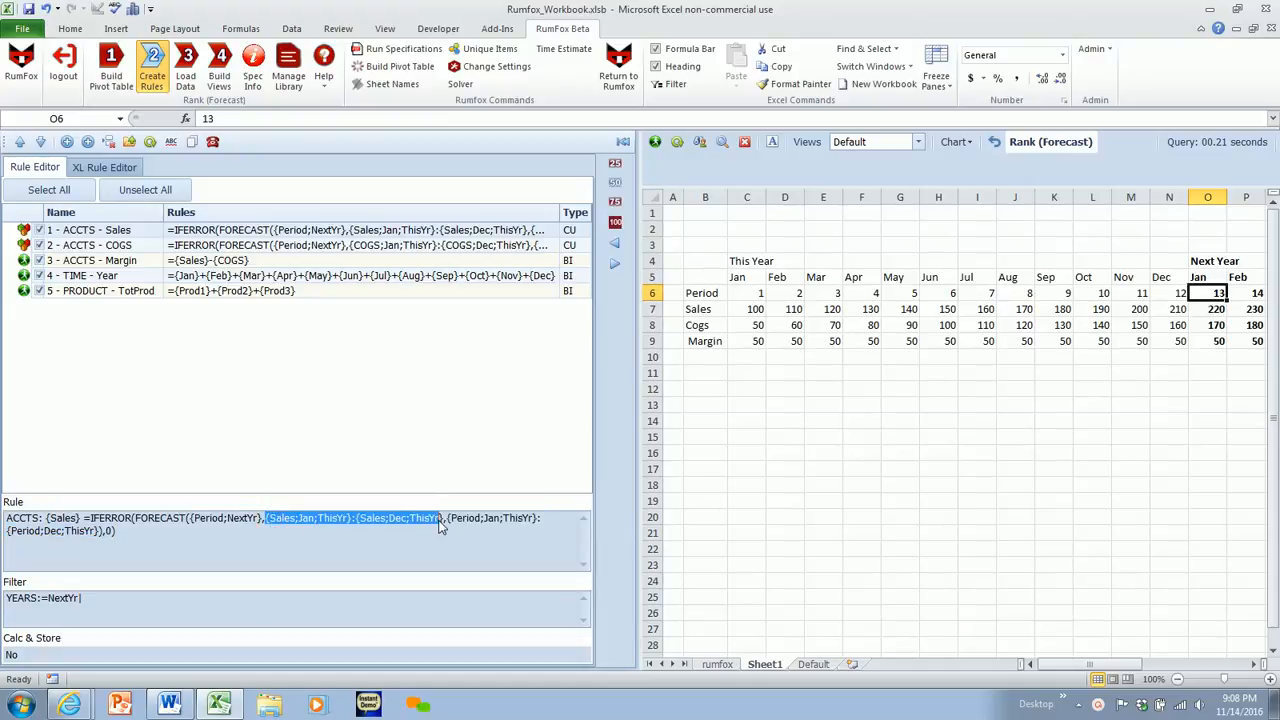
{"action": "left_click", "coordinate": [745, 310]}
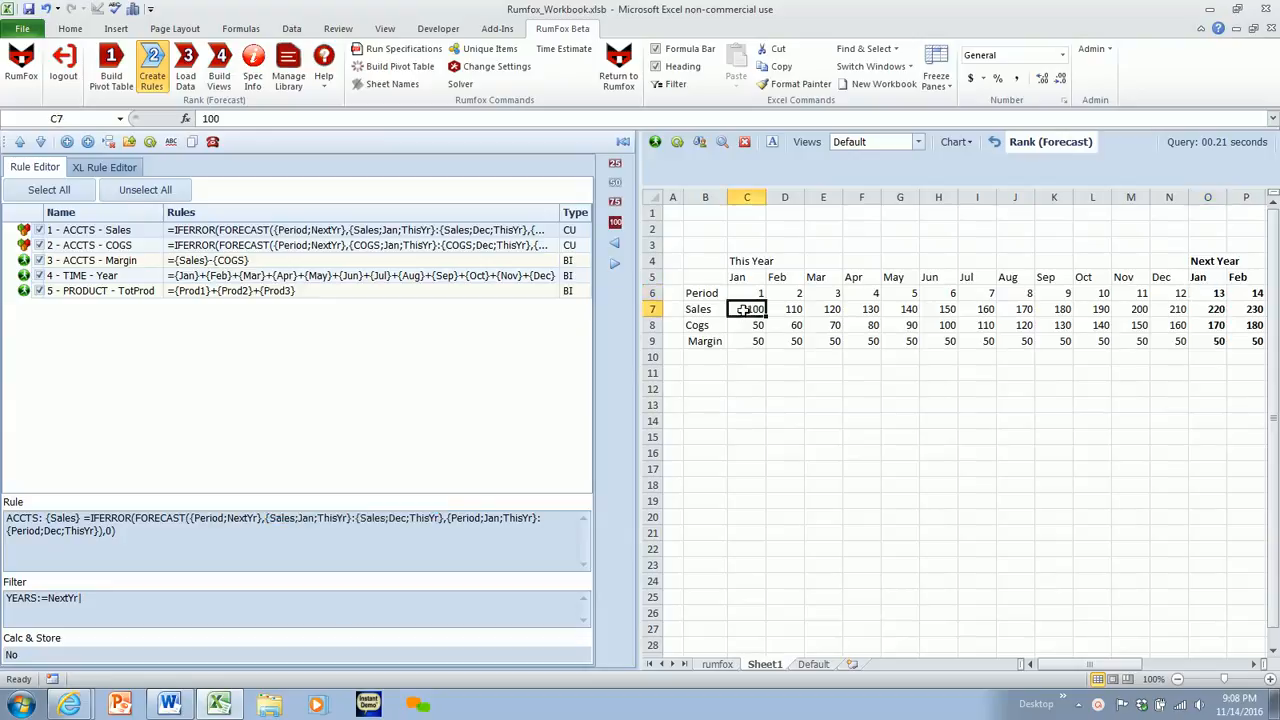
{"action": "left_click_drag", "start_coordinate": [745, 310], "coordinate": [1152, 309]}
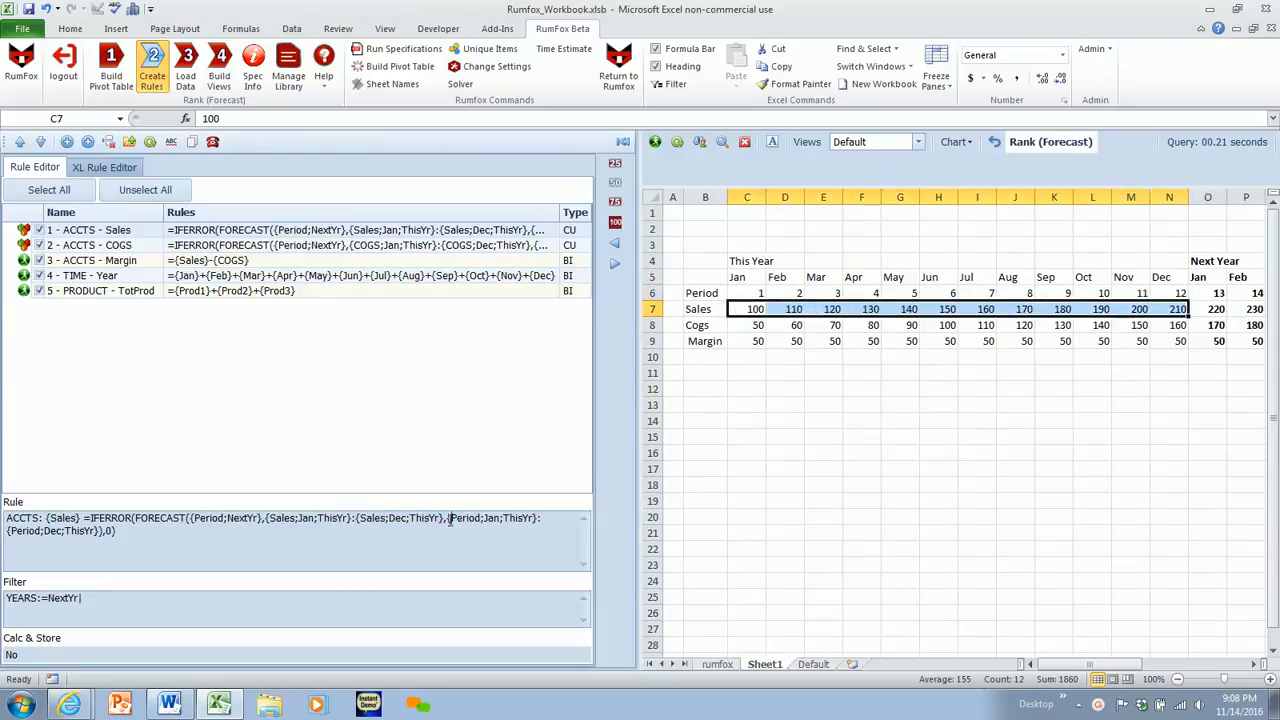
{"action": "left_click_drag", "start_coordinate": [450, 519], "coordinate": [445, 536]}
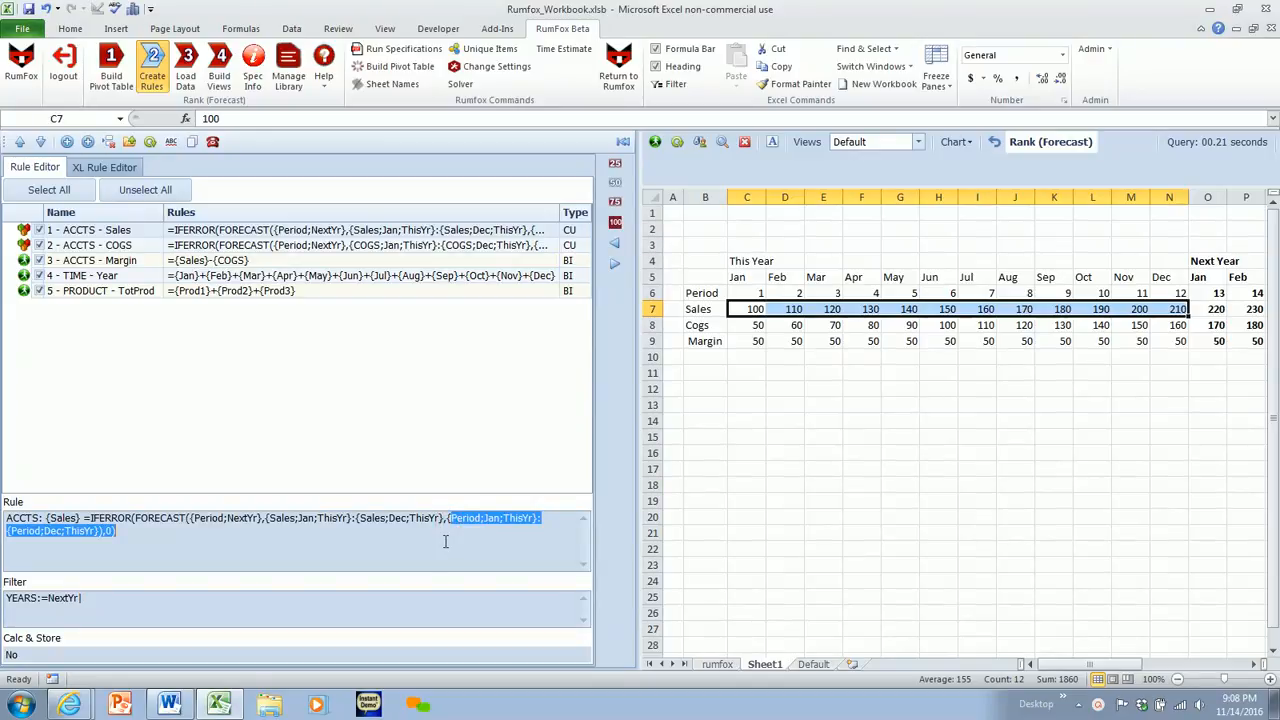
{"action": "left_click", "coordinate": [1208, 309]}
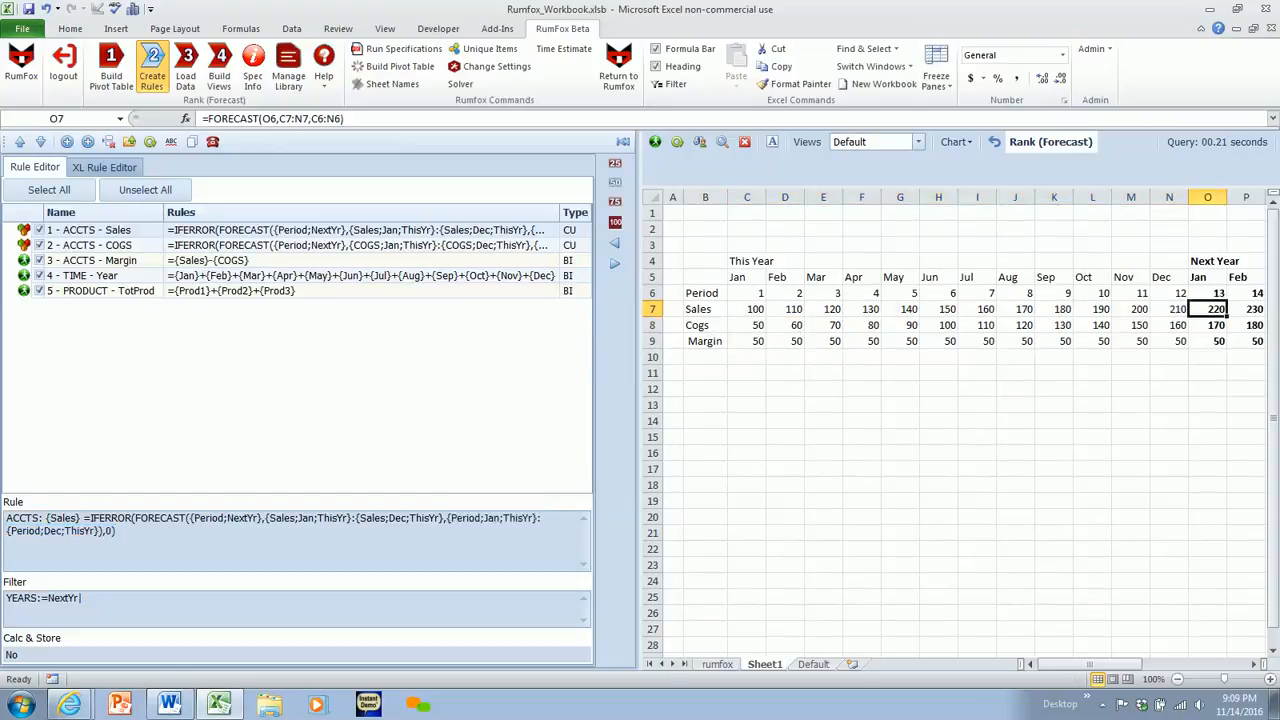
- Open the COGS forecast rule for editing, examine its formula and Calc And Store option, and close it without saving
{"action": "double_click", "coordinate": [205, 247]}
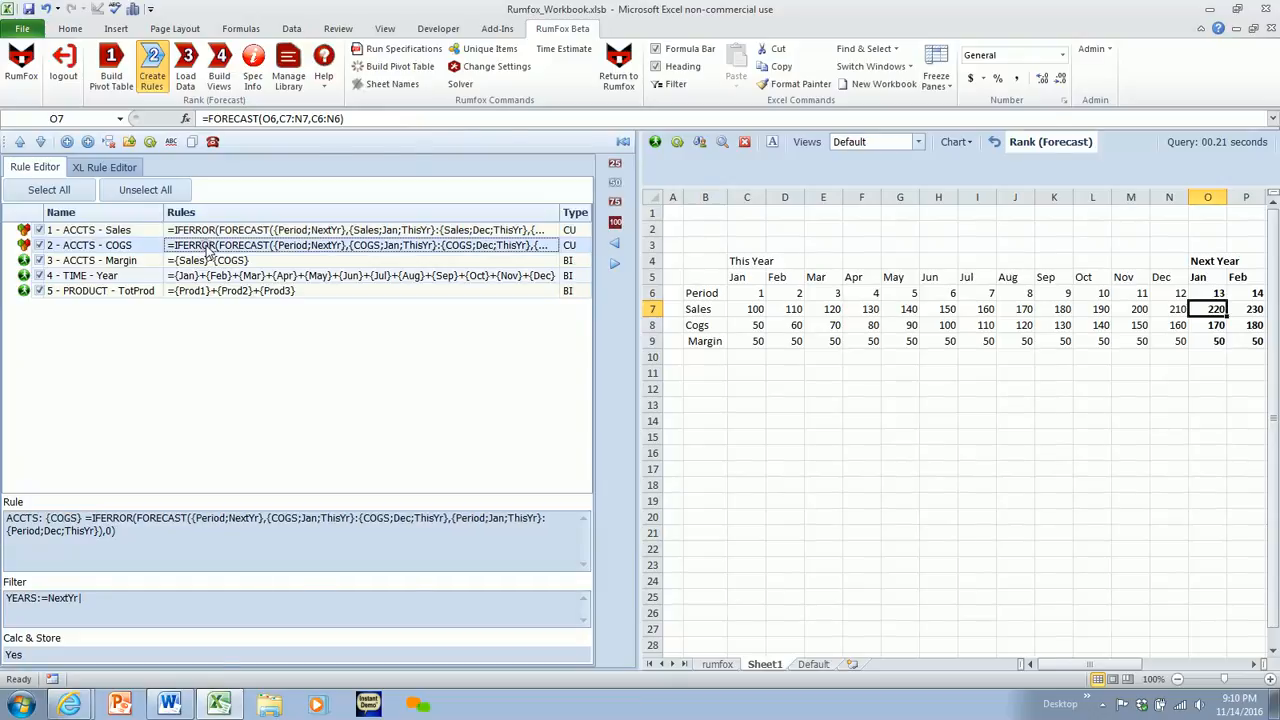
{"action": "left_click_drag", "start_coordinate": [247, 145], "coordinate": [481, 157]}
{"action": "left_click", "coordinate": [485, 206]}
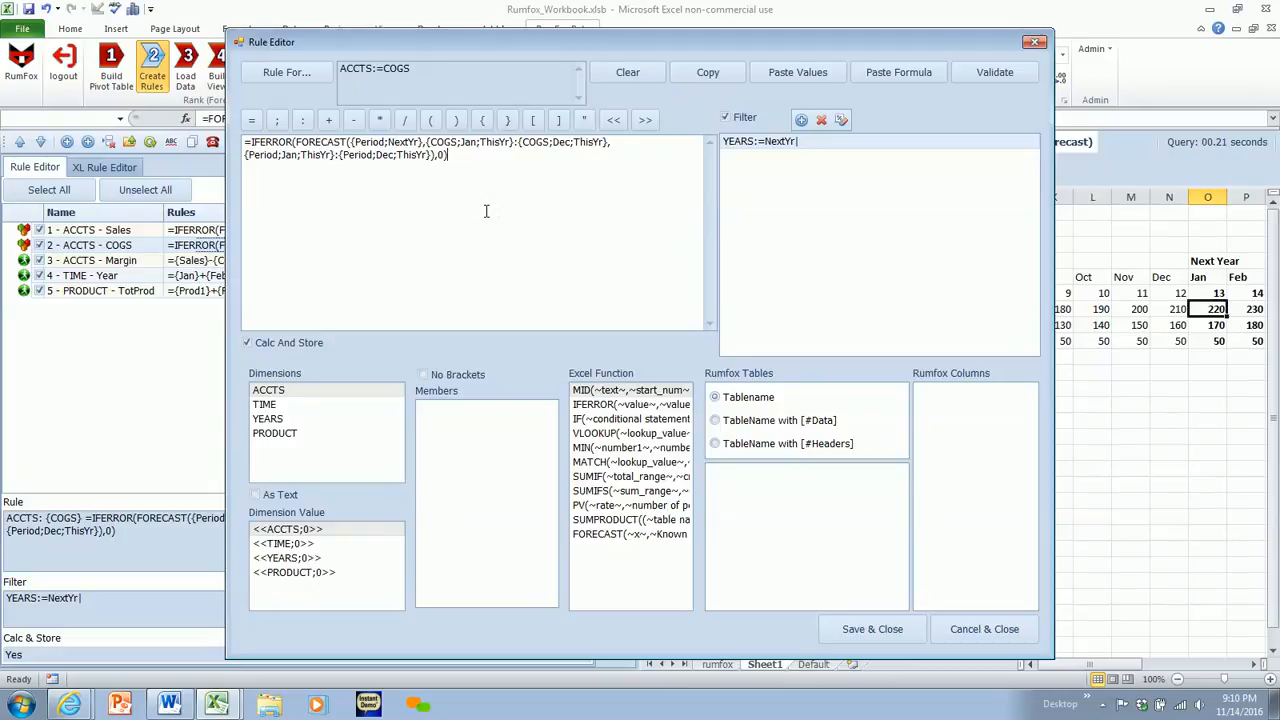
{"action": "left_click", "coordinate": [247, 345]}
{"action": "left_click", "coordinate": [247, 345]}
{"action": "left_click", "coordinate": [984, 629]}
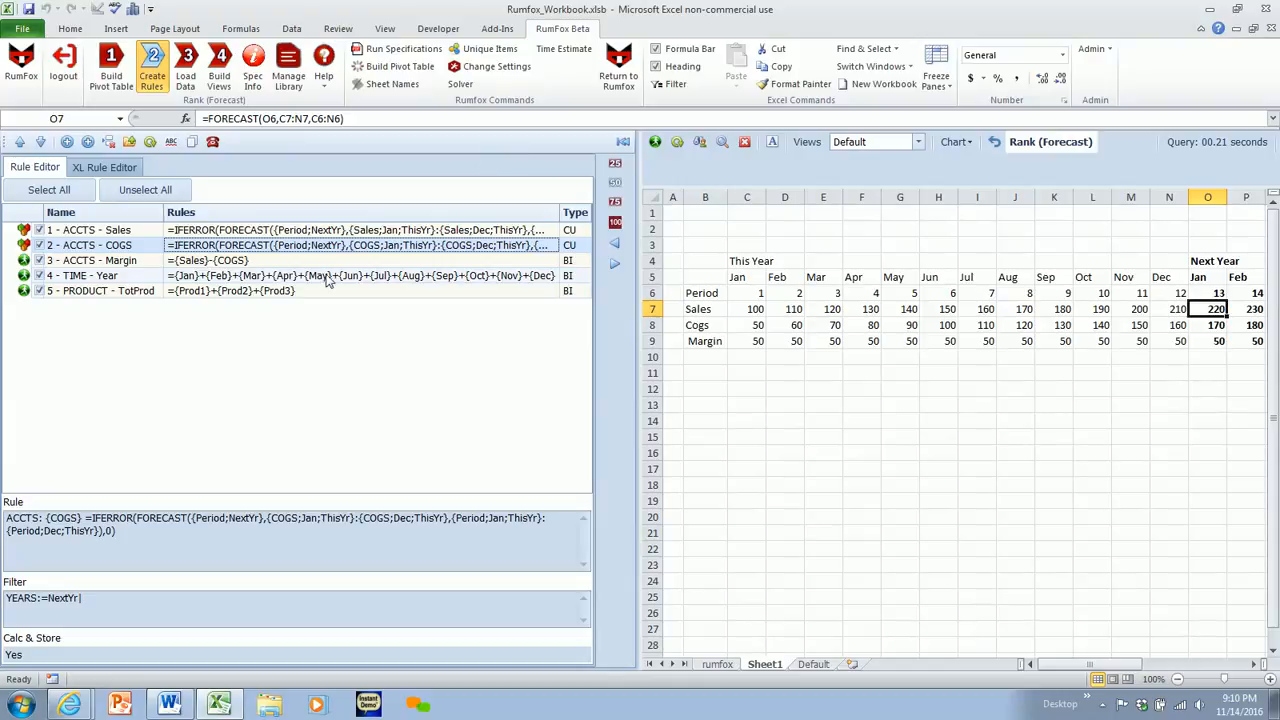
- Review the Margin, Year and TotProd rules, and process the rules of the Rank (Forecast) pivot table
{"action": "left_click", "coordinate": [236, 262]}
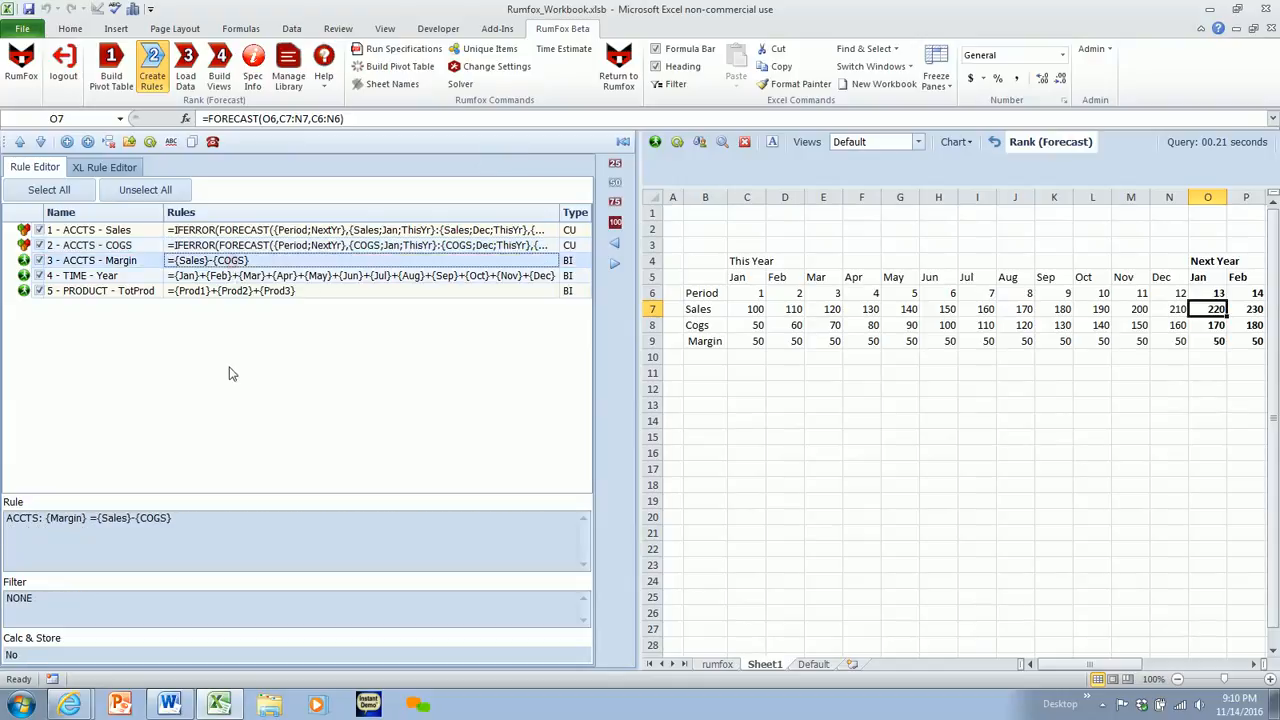
{"action": "left_click", "coordinate": [231, 276]}
{"action": "left_click", "coordinate": [232, 290]}
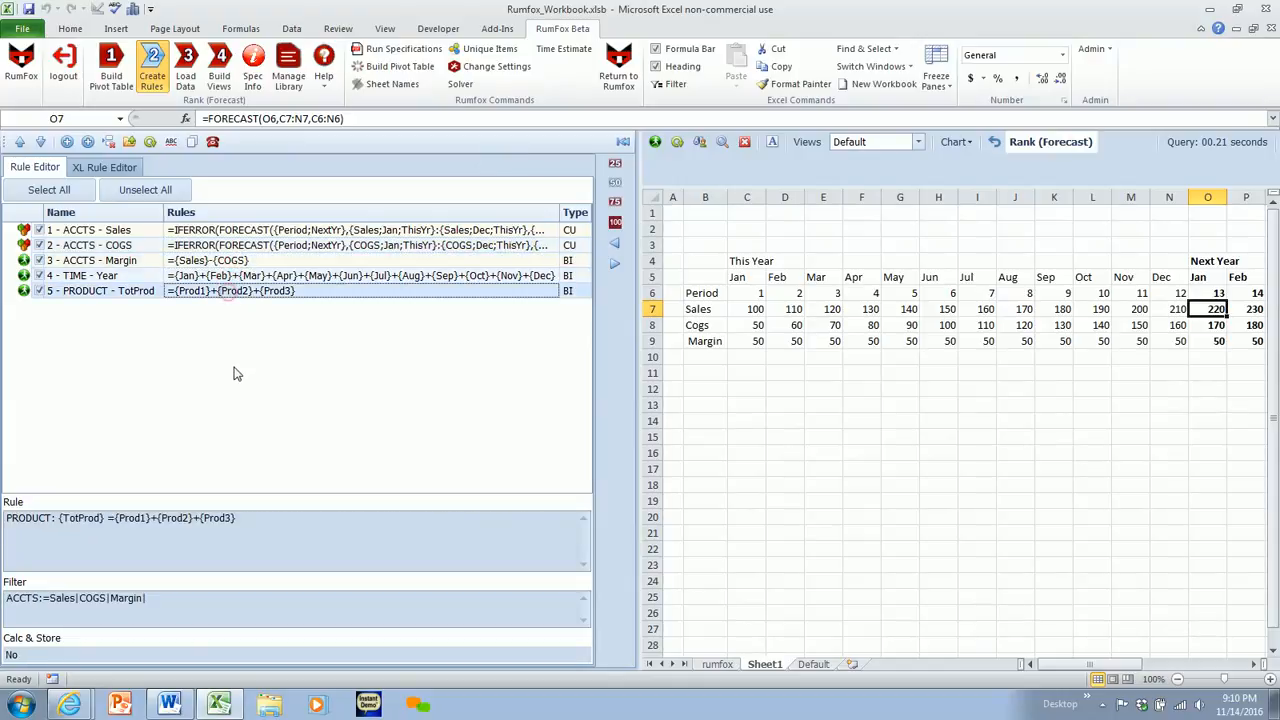
{"action": "left_click", "coordinate": [150, 142]}
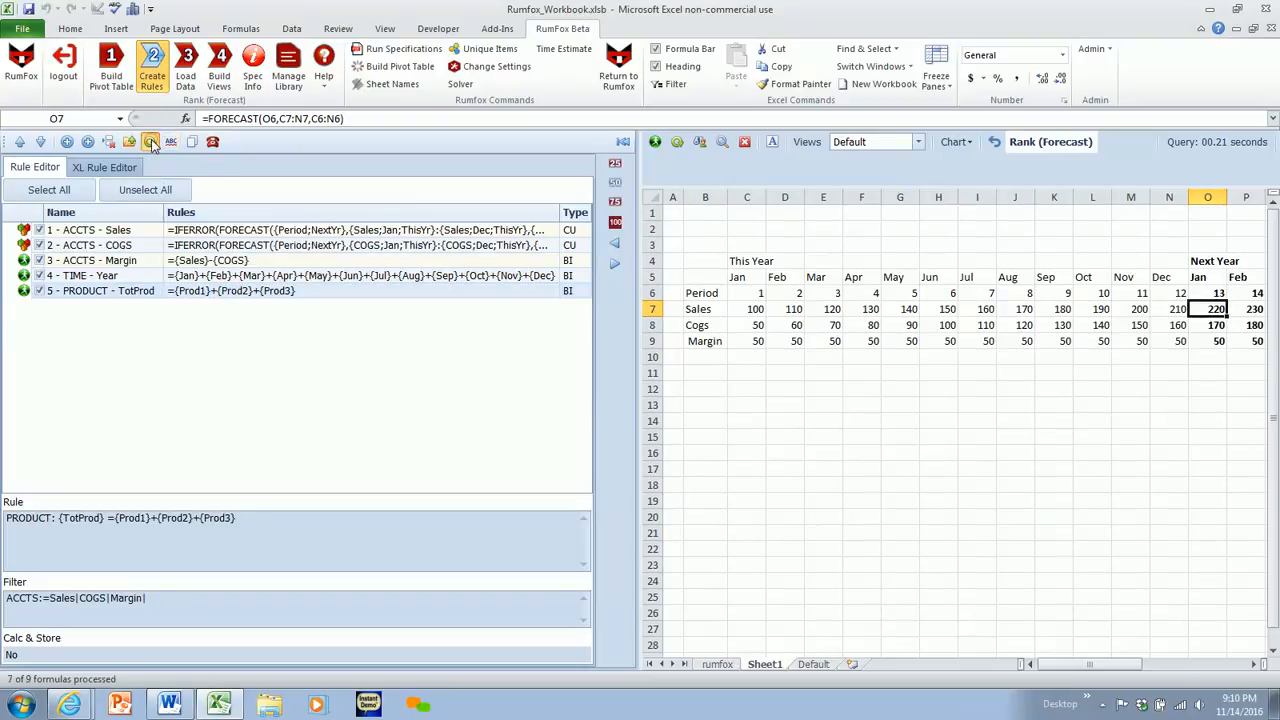
{"action": "left_click", "coordinate": [677, 400]}
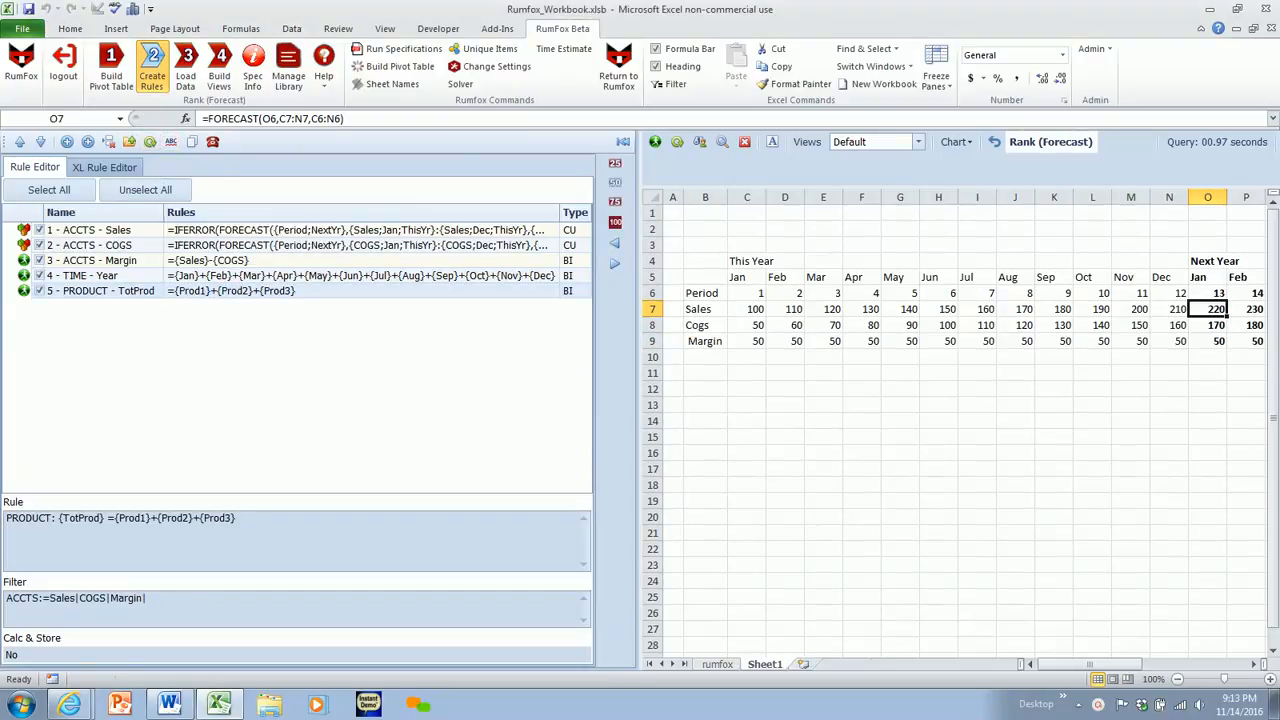
- Narrow the side pane, switch to building views, and load the Default view of the pivot table on a new worksheet
{"action": "left_click", "coordinate": [615, 162]}
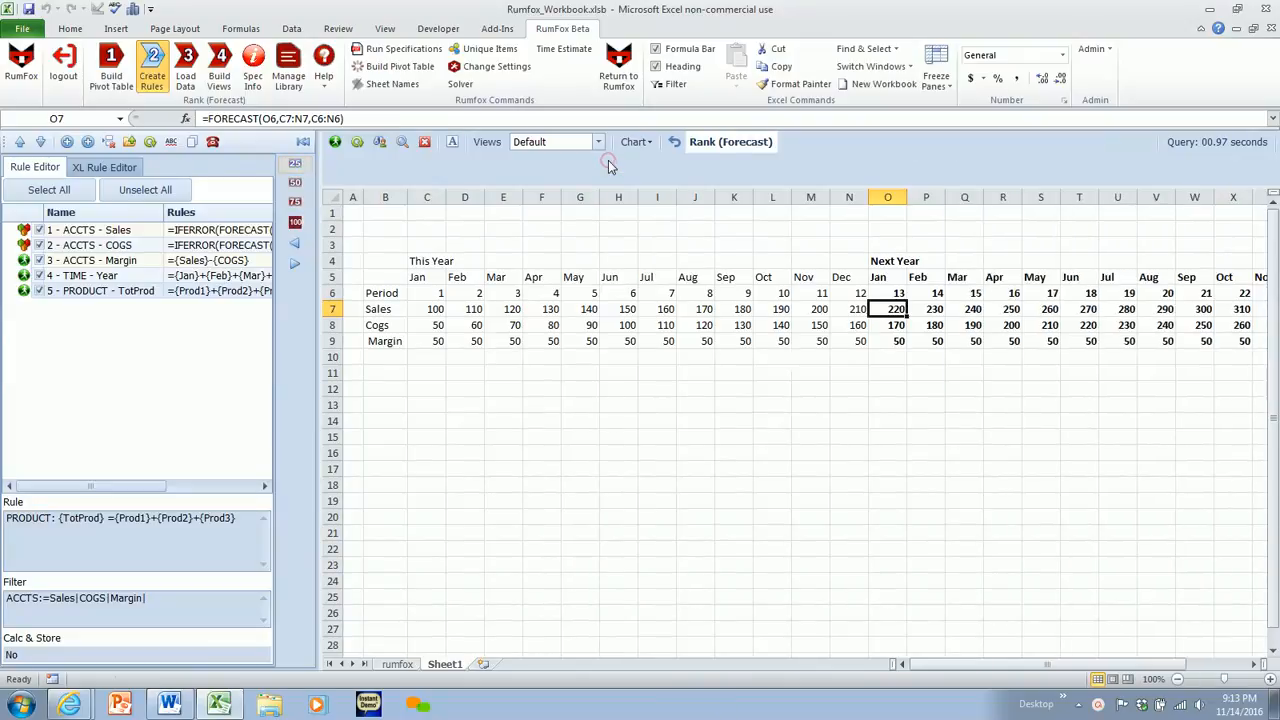
{"action": "left_click", "coordinate": [219, 70]}
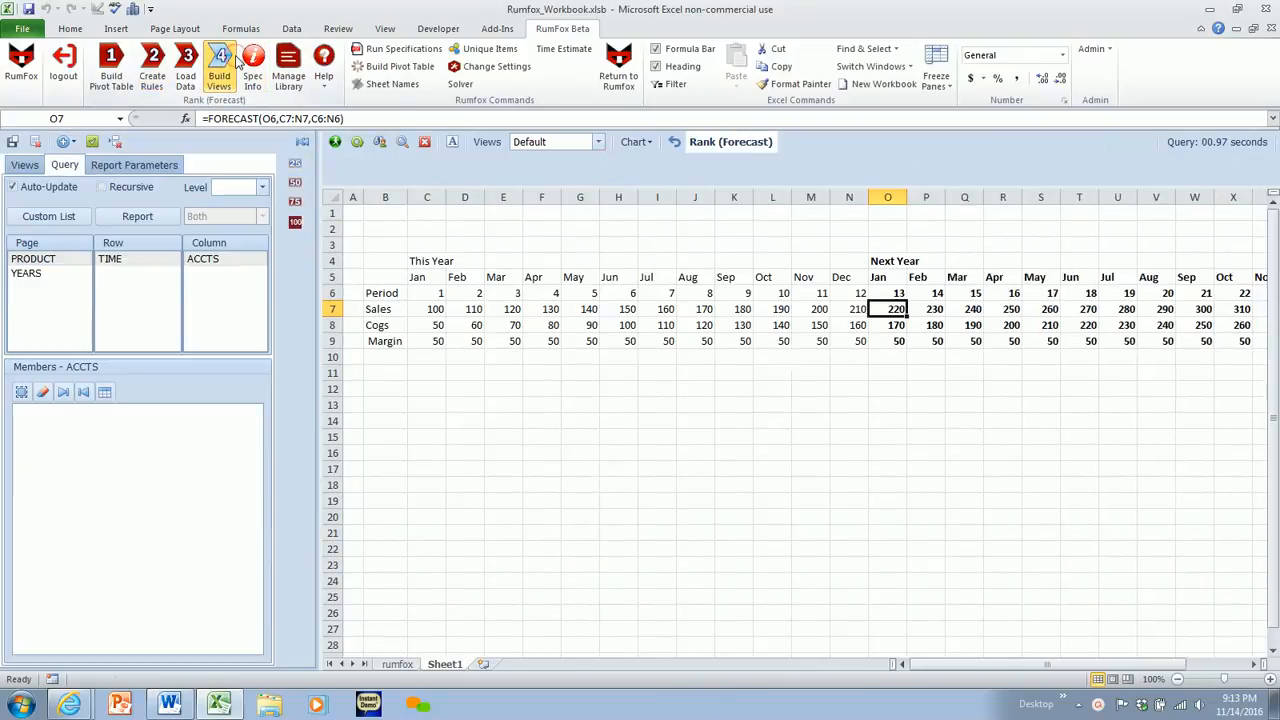
{"action": "left_click", "coordinate": [483, 664]}
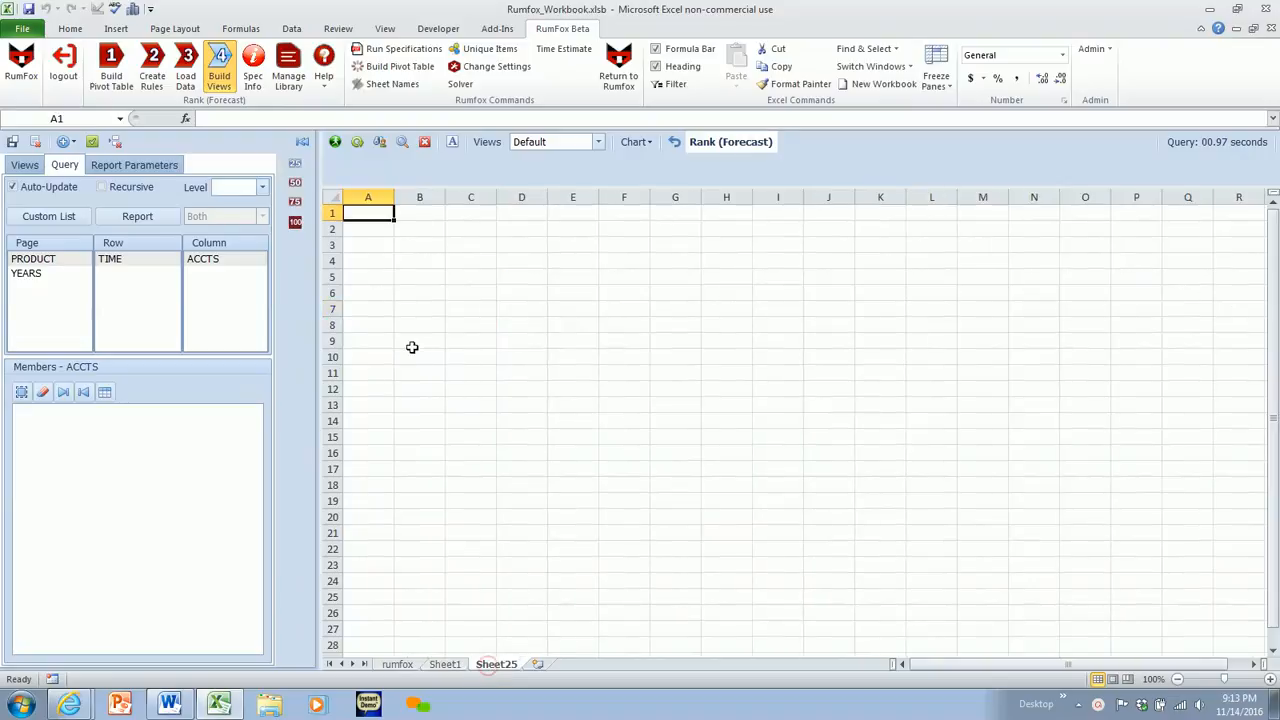
{"action": "left_click", "coordinate": [335, 141]}
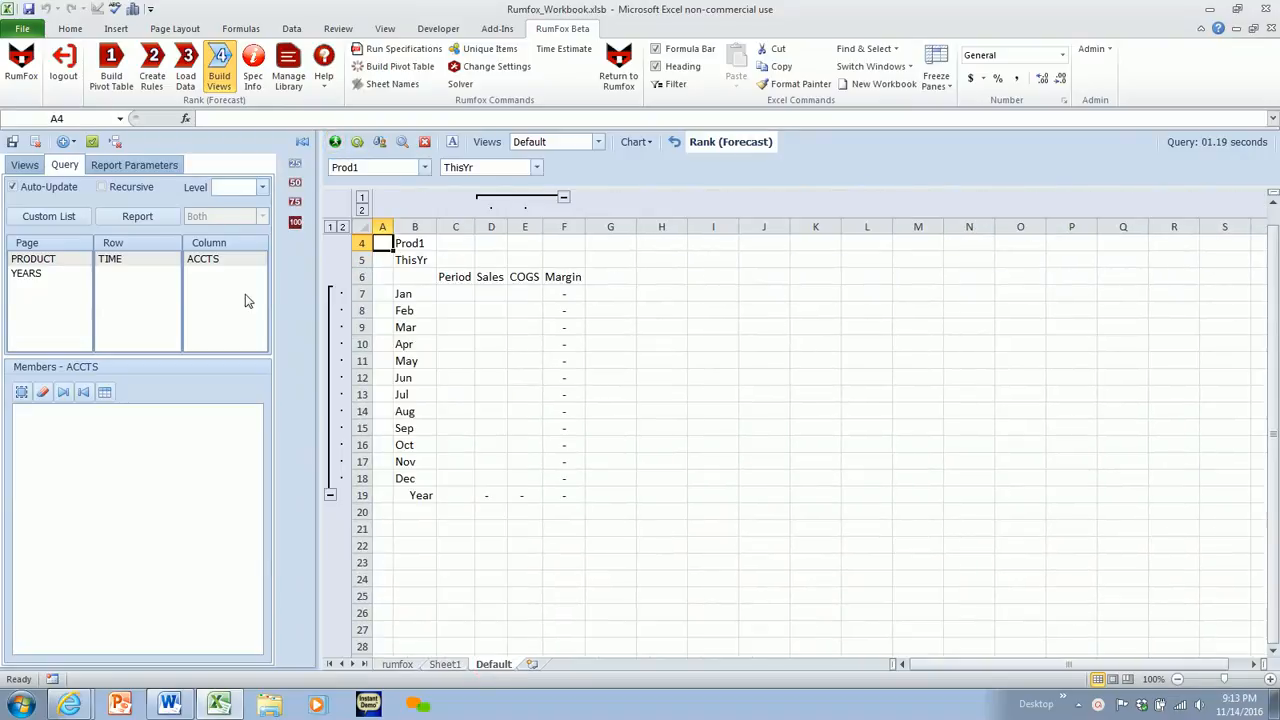
- Arrange the view with ACCTS in rows and YEARS above TIME in columns, leaving out the Year member
{"action": "left_click_drag", "start_coordinate": [205, 262], "coordinate": [149, 282]}
{"action": "left_click", "coordinate": [116, 259]}
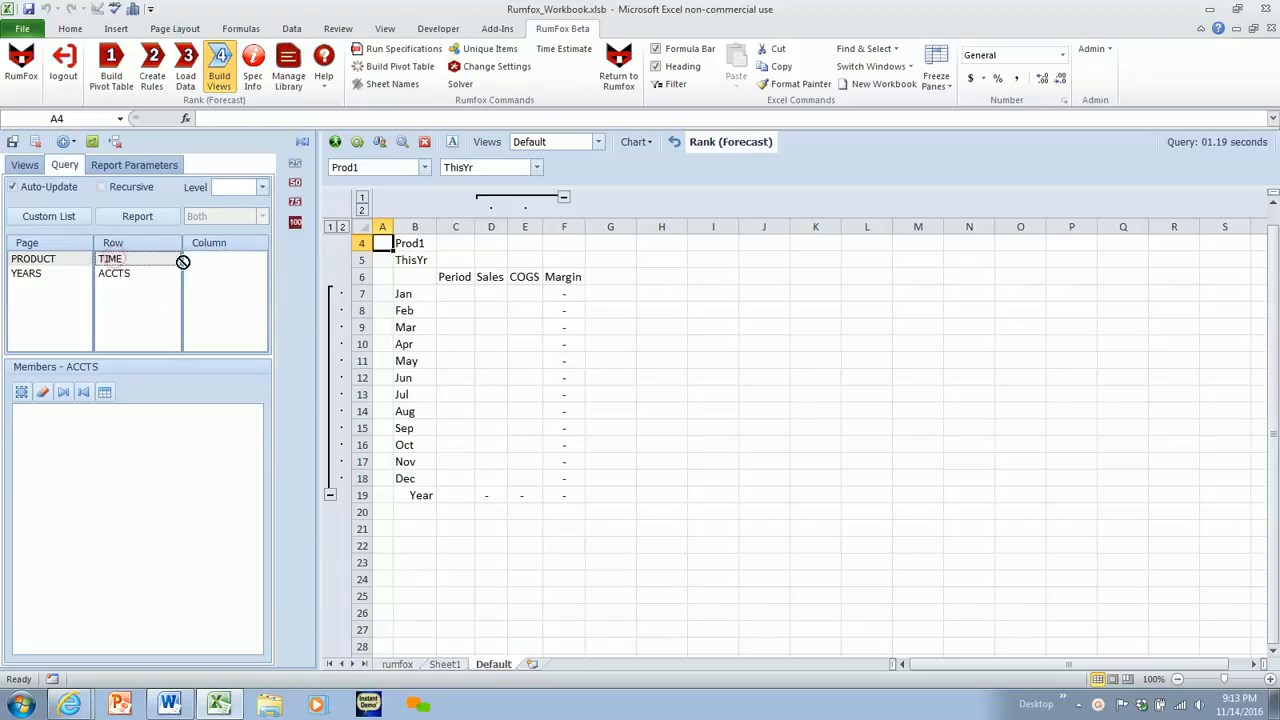
{"action": "left_click_drag", "start_coordinate": [201, 266], "coordinate": [201, 266]}
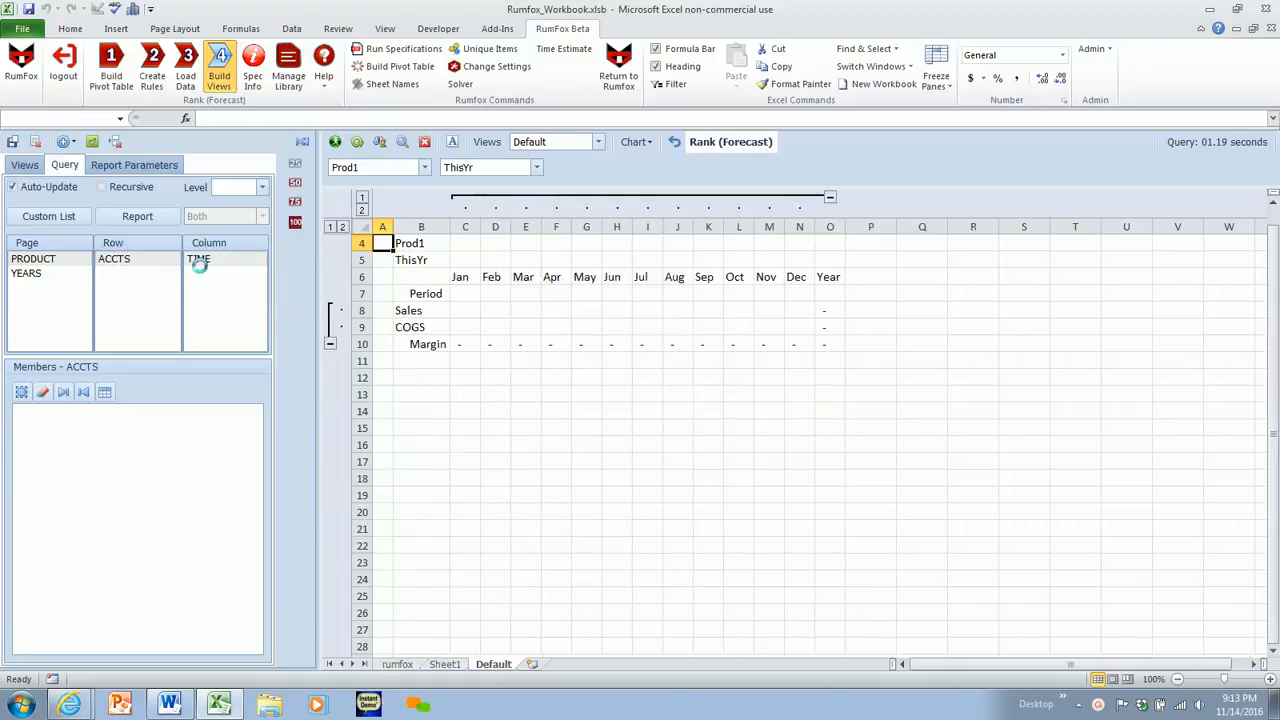
{"action": "left_click", "coordinate": [200, 264]}
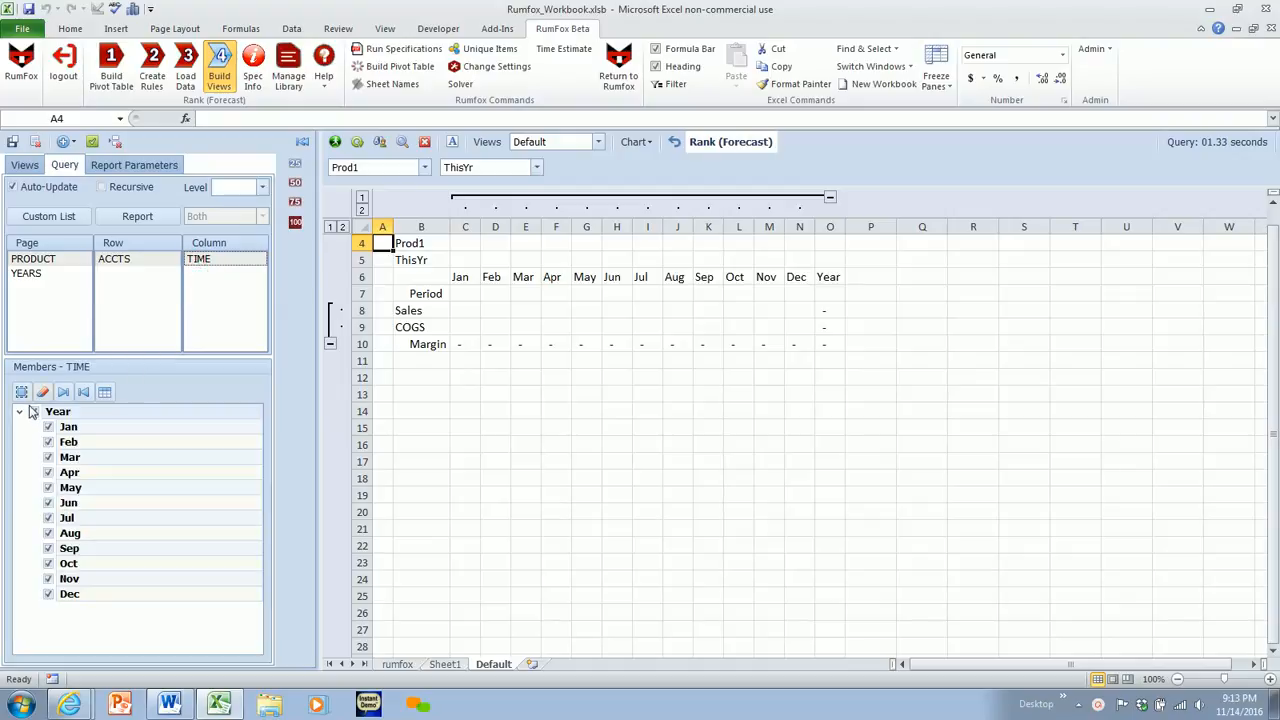
{"action": "left_click", "coordinate": [34, 412]}
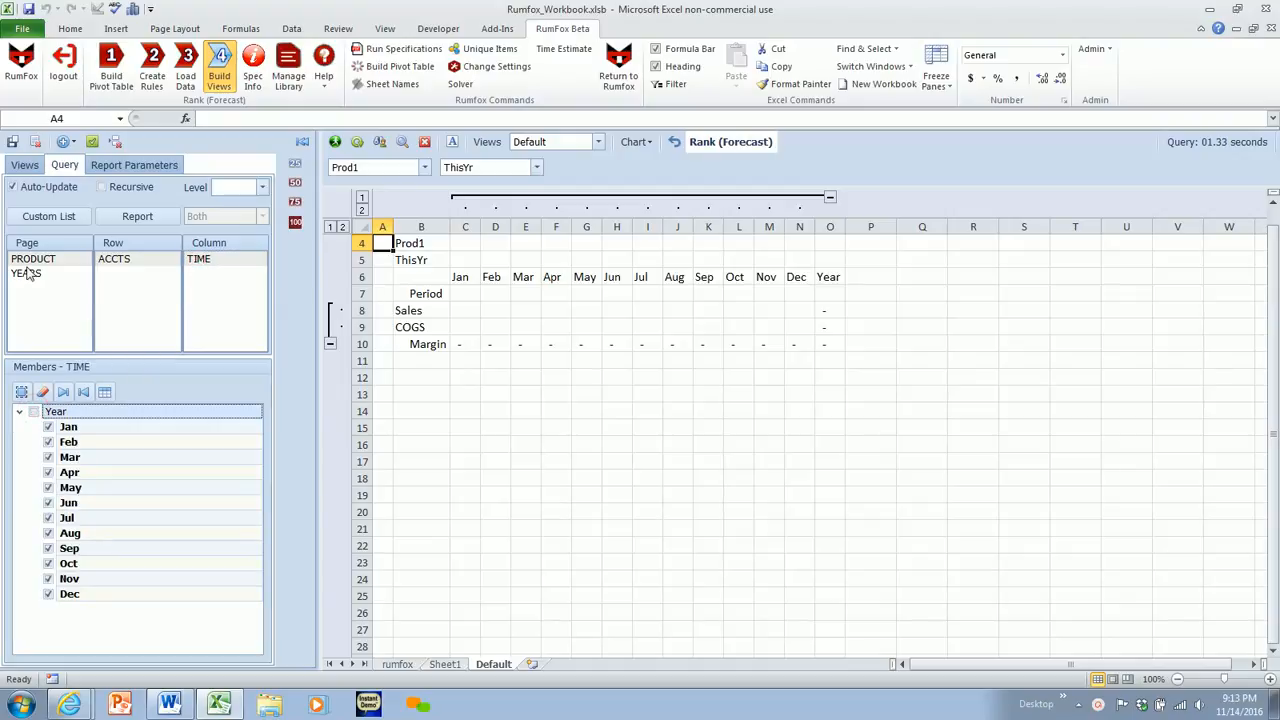
{"action": "left_click_drag", "start_coordinate": [28, 275], "coordinate": [188, 262]}
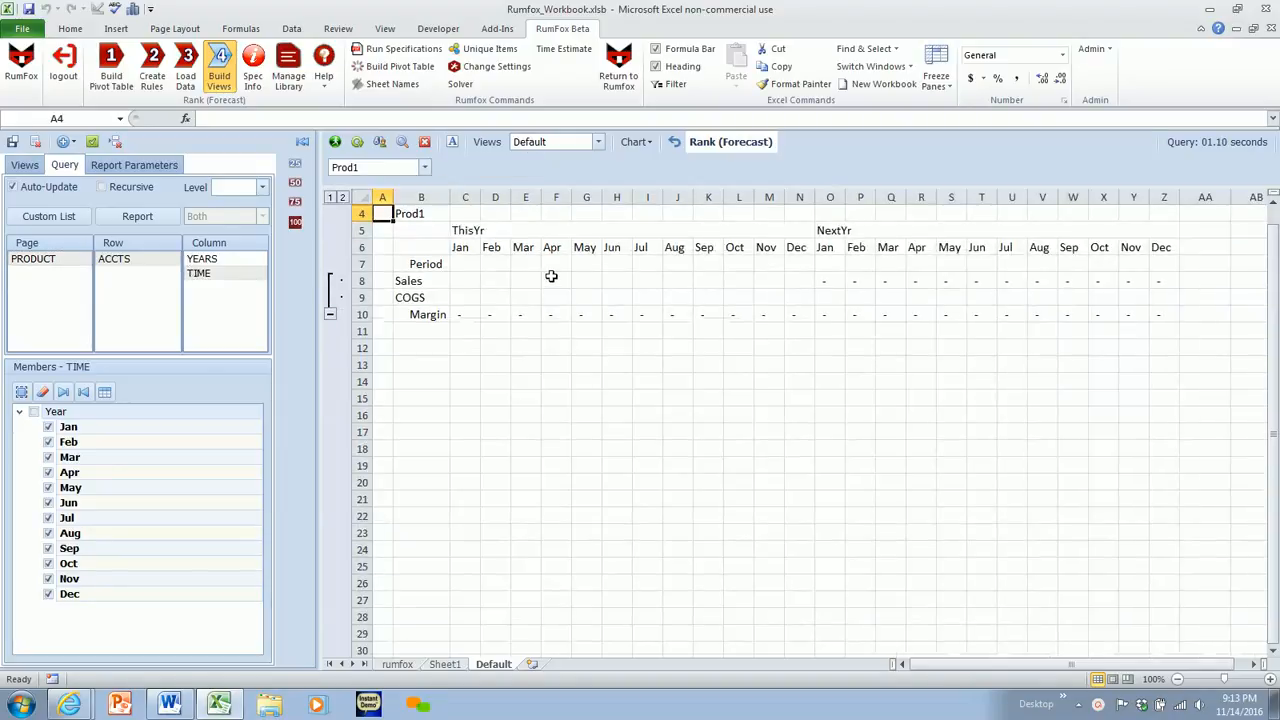
- Number the Period row from 1 in Jan of ThisYr through 24 in Dec of NextYr
{"action": "left_click", "coordinate": [457, 266]}
{"action": "type", "text": "1"}
{"action": "key", "text": "Tab"}
{"action": "type", "text": "2"}
{"action": "key", "text": "Tab"}
{"action": "type", "text": "3"}
{"action": "key", "text": "Tab"}
{"action": "left_click_drag", "start_coordinate": [457, 266], "coordinate": [1169, 297]}
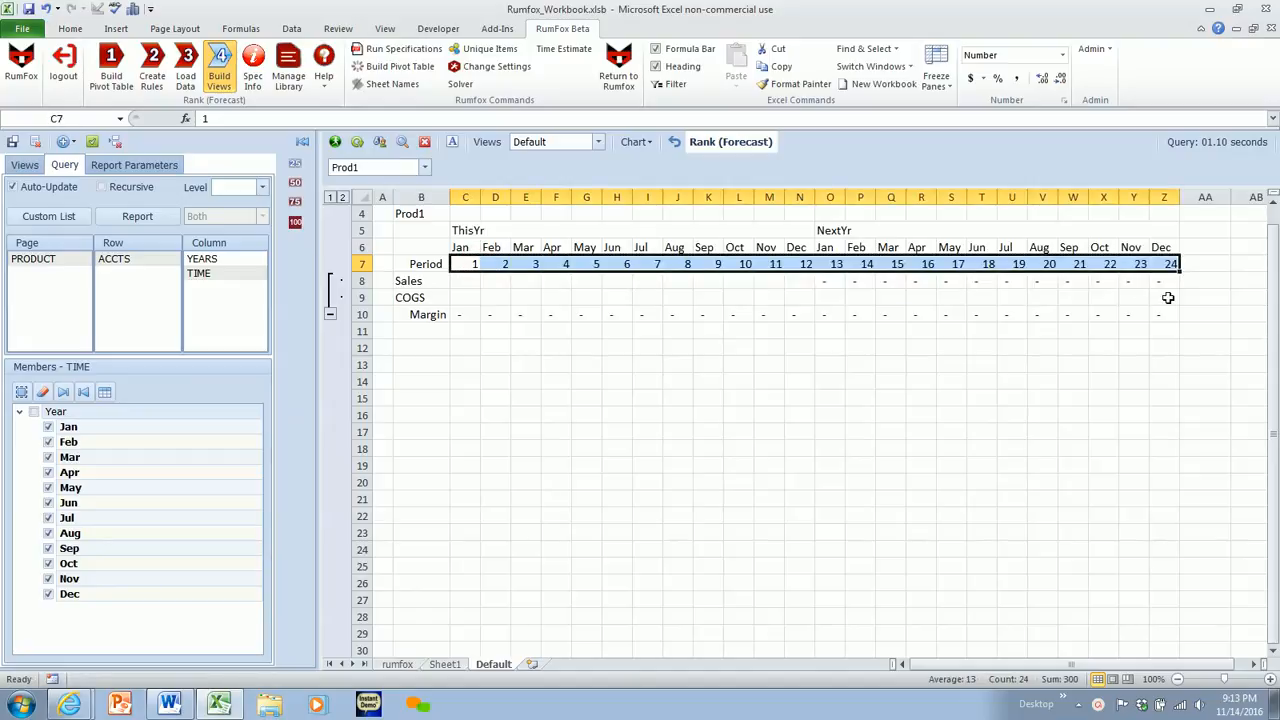
- Enter 100 for Sales and 50 for COGS in Jan of ThisYr for Prod1
{"action": "left_click", "coordinate": [467, 282]}
{"action": "type", "text": "10"}
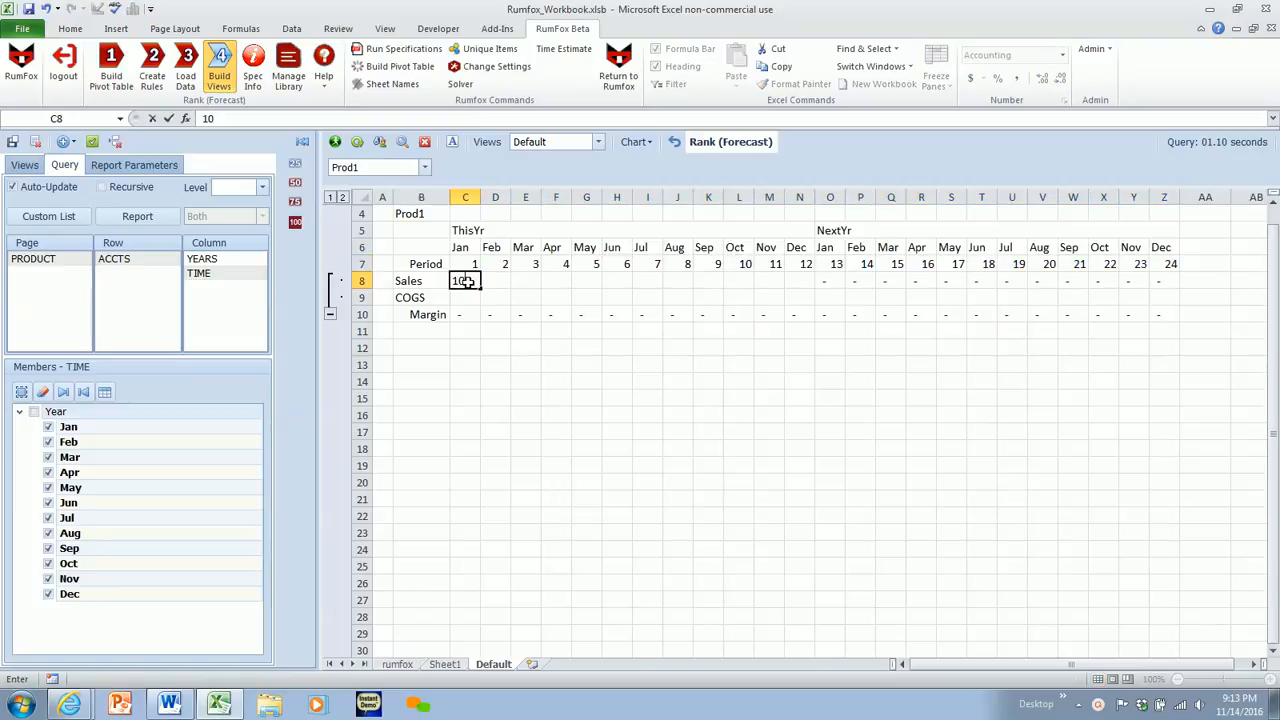
{"action": "type", "text": "0"}
{"action": "key", "text": "Return"}
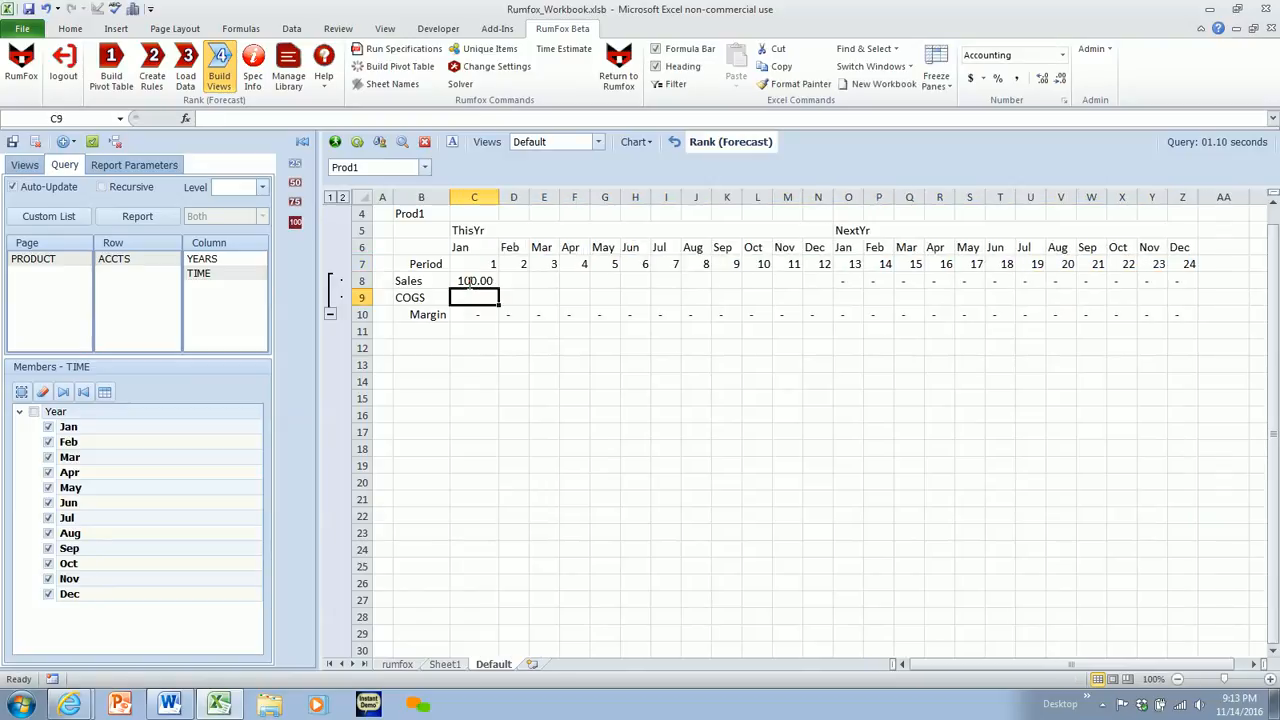
{"action": "type", "text": "5"}
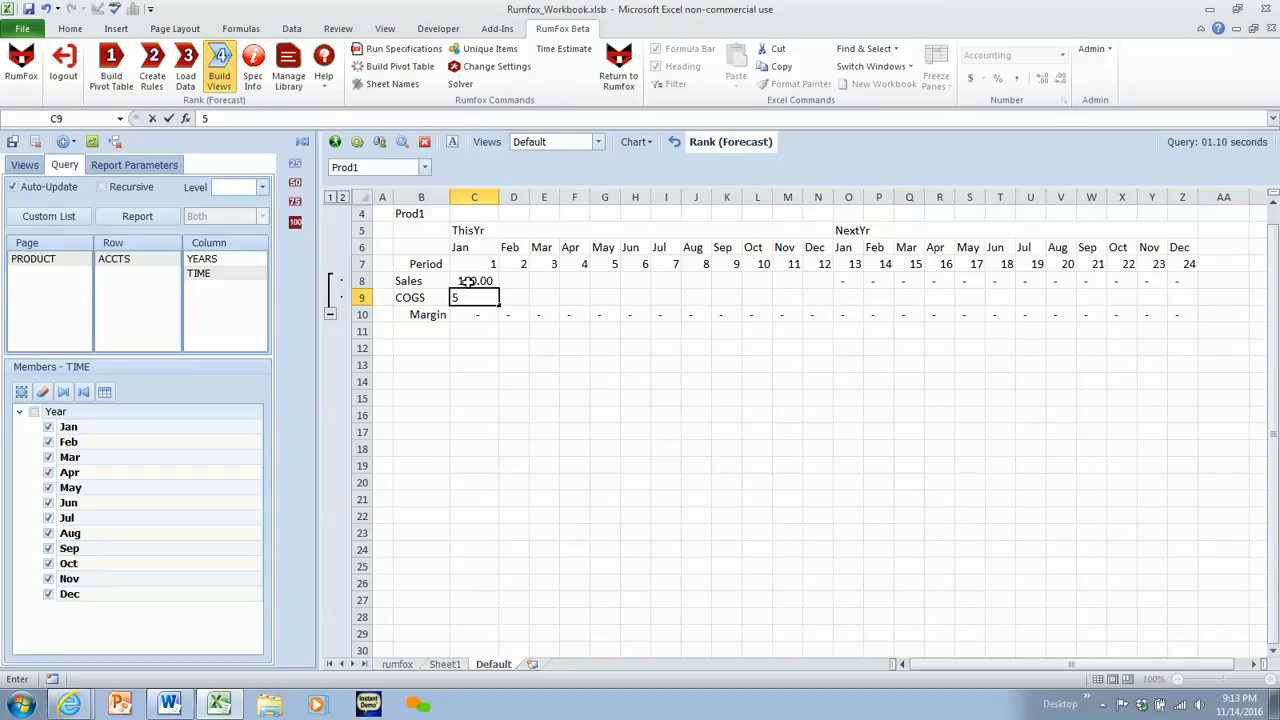
{"action": "key", "text": "Return"}
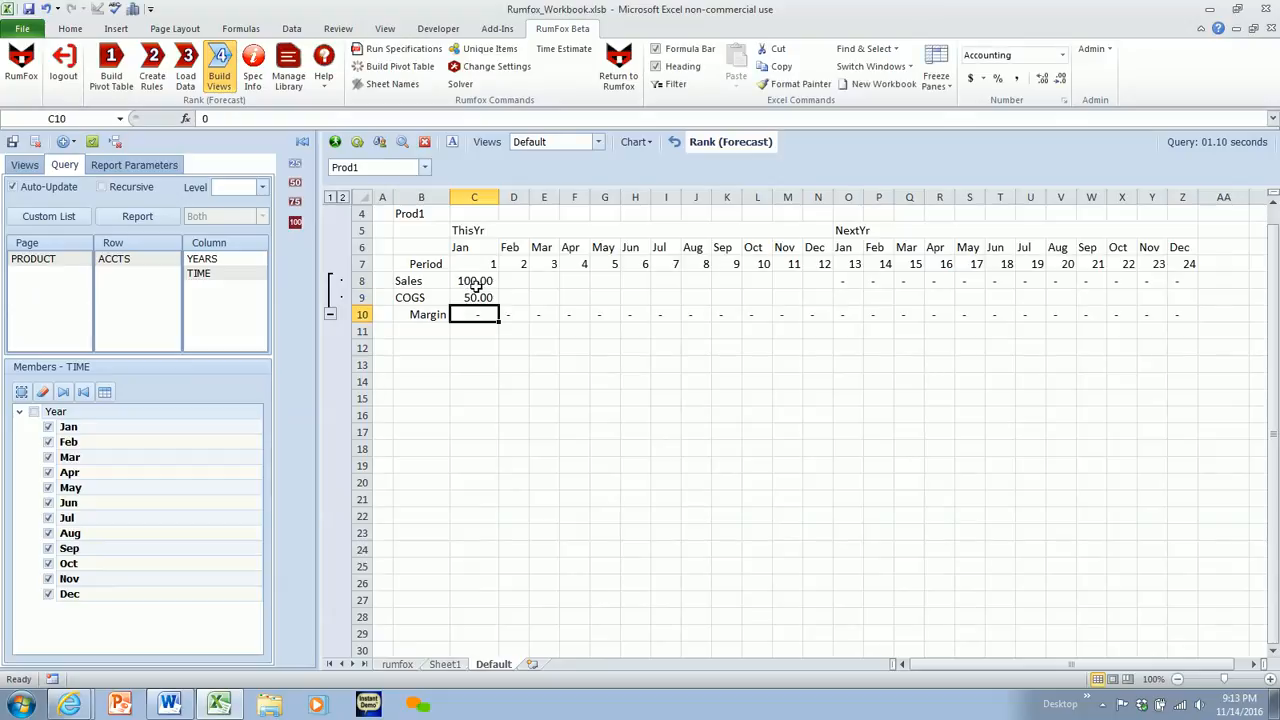
- Enter 110 for Sales in Feb of ThisYr and extend the Jan–Feb series through Dec of ThisYr
{"action": "left_click", "coordinate": [512, 280]}
{"action": "type", "text": "110"}
{"action": "key", "text": "Return"}
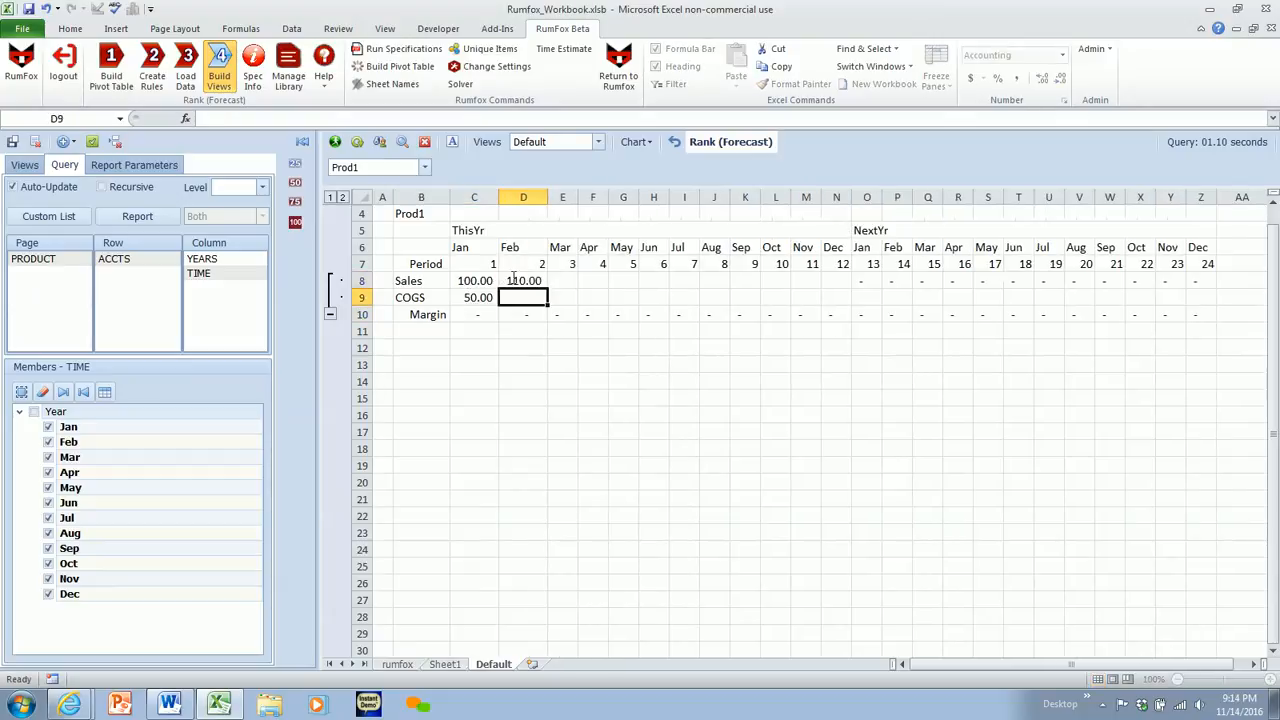
{"action": "left_click_drag", "start_coordinate": [468, 283], "coordinate": [840, 290]}
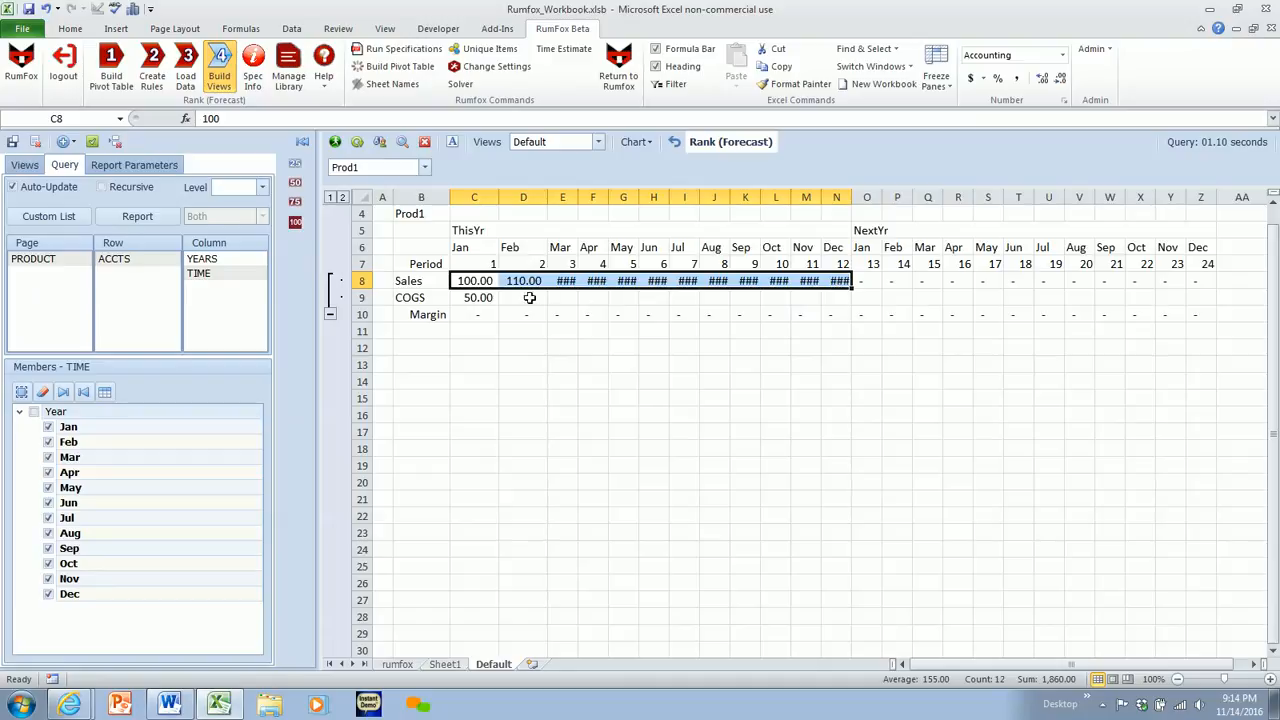
- Enter 60 for COGS in Feb of ThisYr and extend the Jan–Feb series through Dec of ThisYr
{"action": "left_click", "coordinate": [488, 298]}
{"action": "left_click", "coordinate": [521, 299]}
{"action": "type", "text": "60"}
{"action": "key", "text": "Return"}
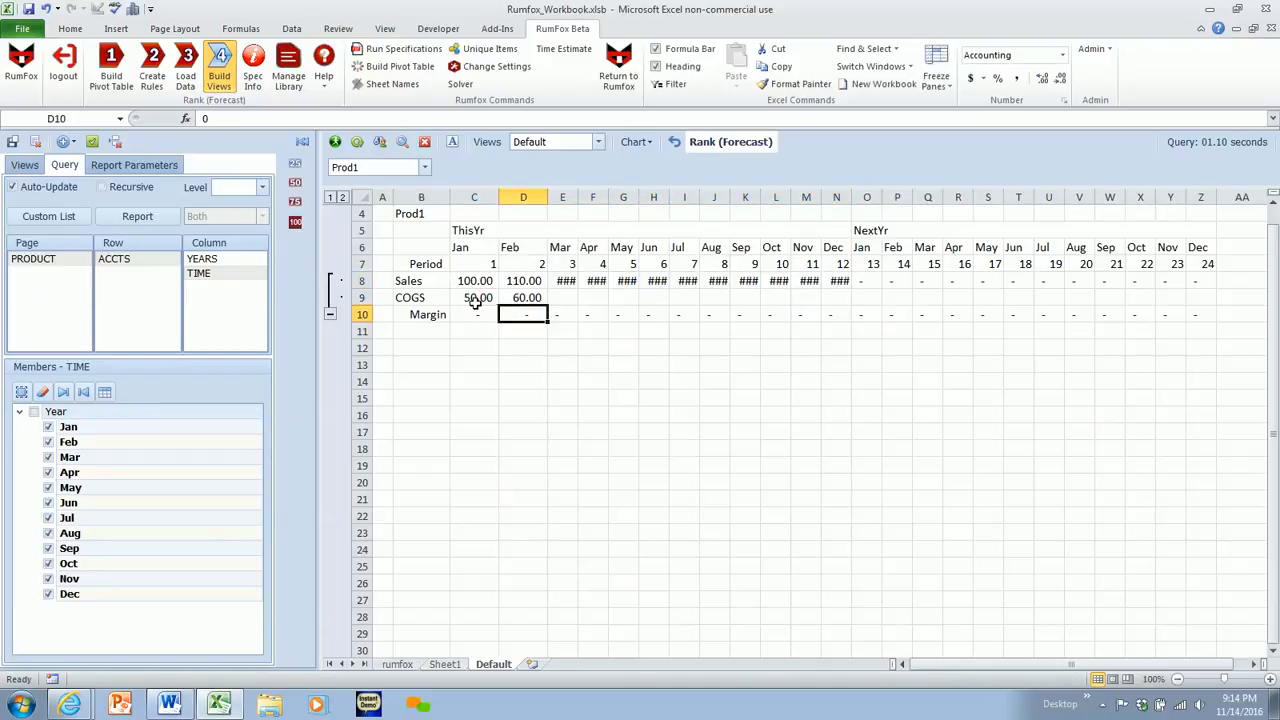
{"action": "left_click_drag", "start_coordinate": [474, 299], "coordinate": [840, 310]}
{"action": "left_click", "coordinate": [836, 364]}
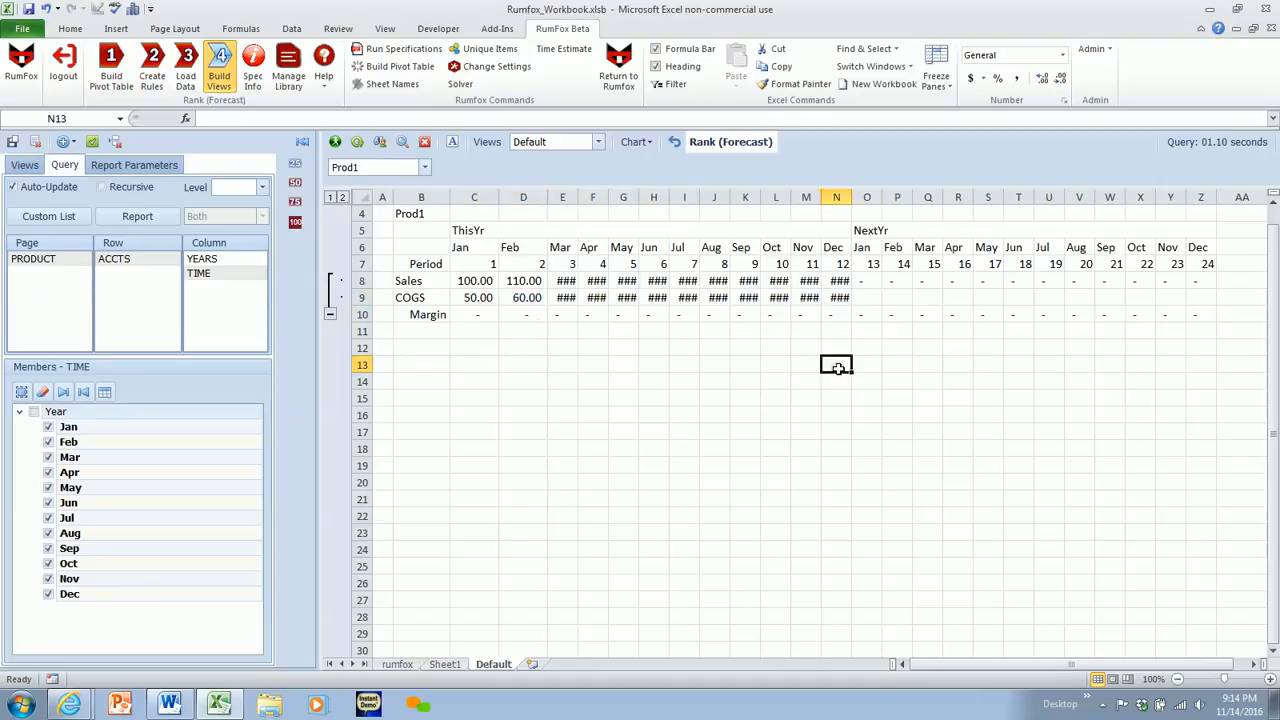
- Recalculate the view with the entered data and check the COGS row across the NextYr months
{"action": "left_click", "coordinate": [452, 142]}
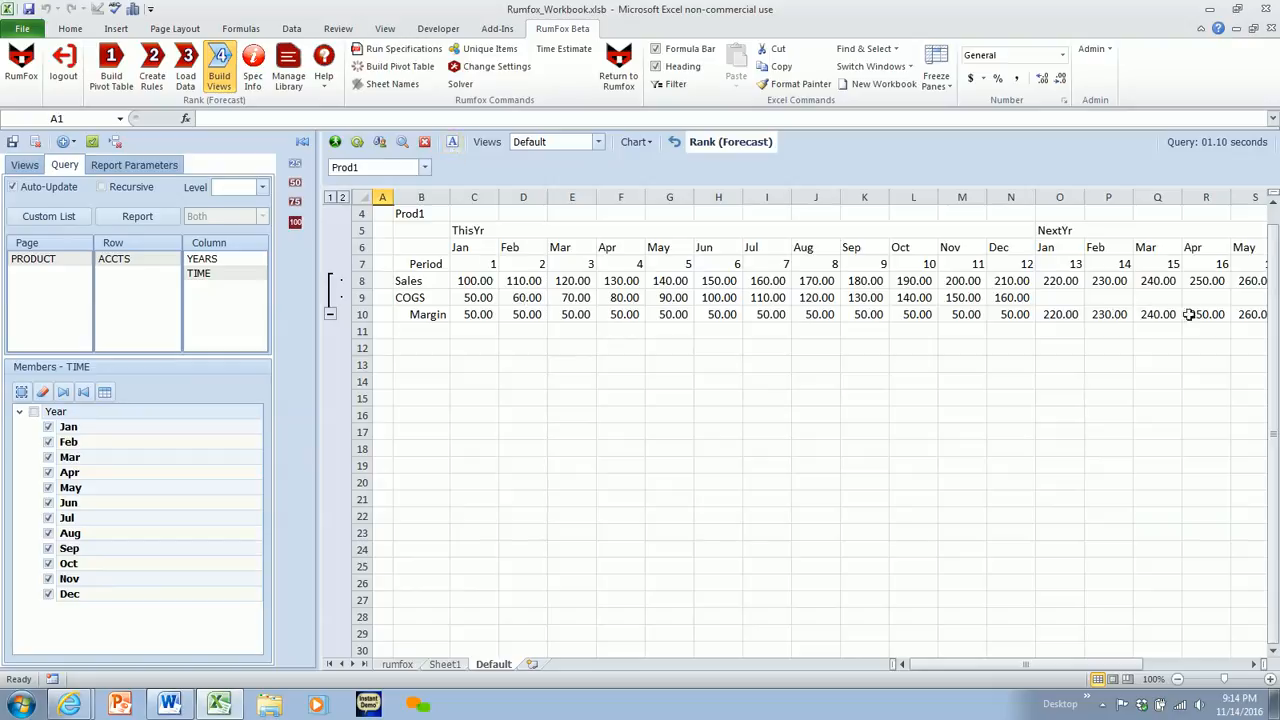
{"action": "left_click", "coordinate": [1054, 299]}
{"action": "key", "text": "Right"}
{"action": "key", "text": "Right"}
{"action": "key", "text": "Right"}
{"action": "key", "text": "Right"}
{"action": "key", "text": "Right"}
{"action": "key", "text": "Right"}
{"action": "key", "text": "Right"}
{"action": "key", "text": "Right"}
{"action": "key", "text": "Right"}
{"action": "key", "text": "Right"}
{"action": "key", "text": "Right"}
{"action": "key", "text": "Right"}
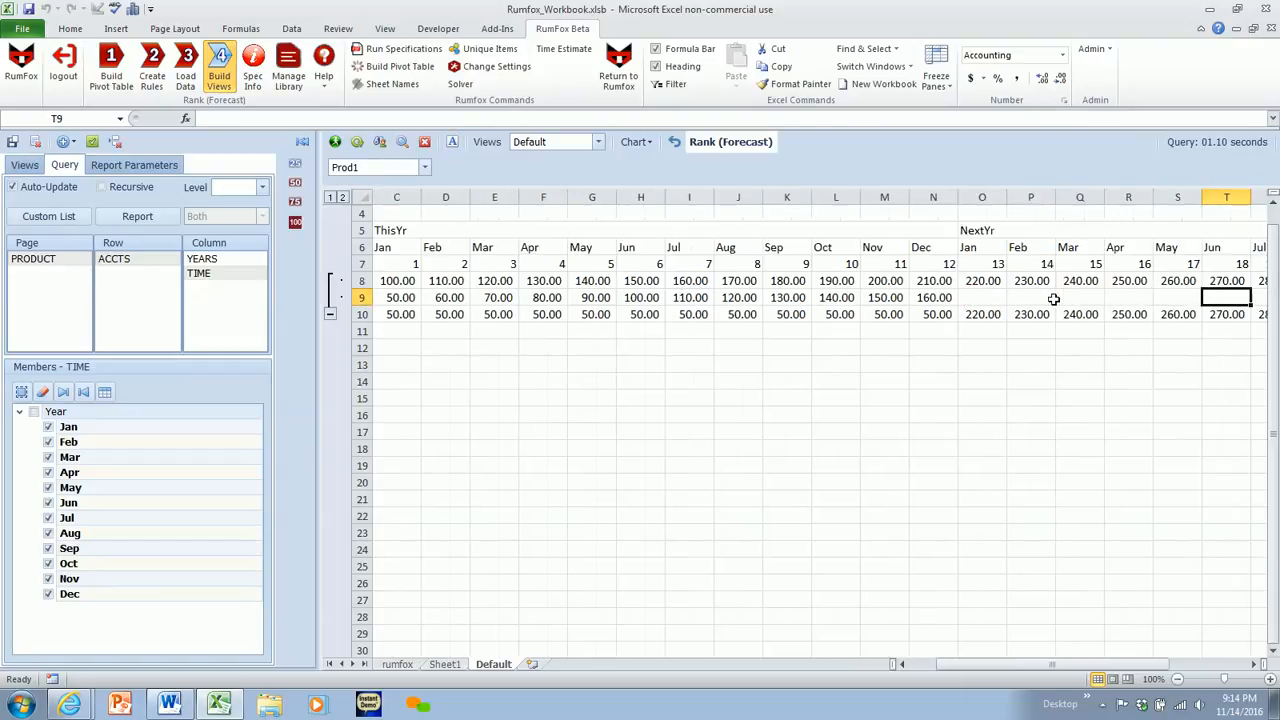
{"action": "key", "text": "Left"}
{"action": "key", "text": "Left"}
{"action": "key", "text": "Left"}
{"action": "key", "text": "Left"}
{"action": "key", "text": "Left"}
{"action": "key", "text": "Left"}
{"action": "key", "text": "Left"}
{"action": "key", "text": "Left"}
{"action": "key", "text": "Left"}
{"action": "key", "text": "Left"}
{"action": "key", "text": "Left"}
{"action": "key", "text": "Left"}
{"action": "key", "text": "Left"}
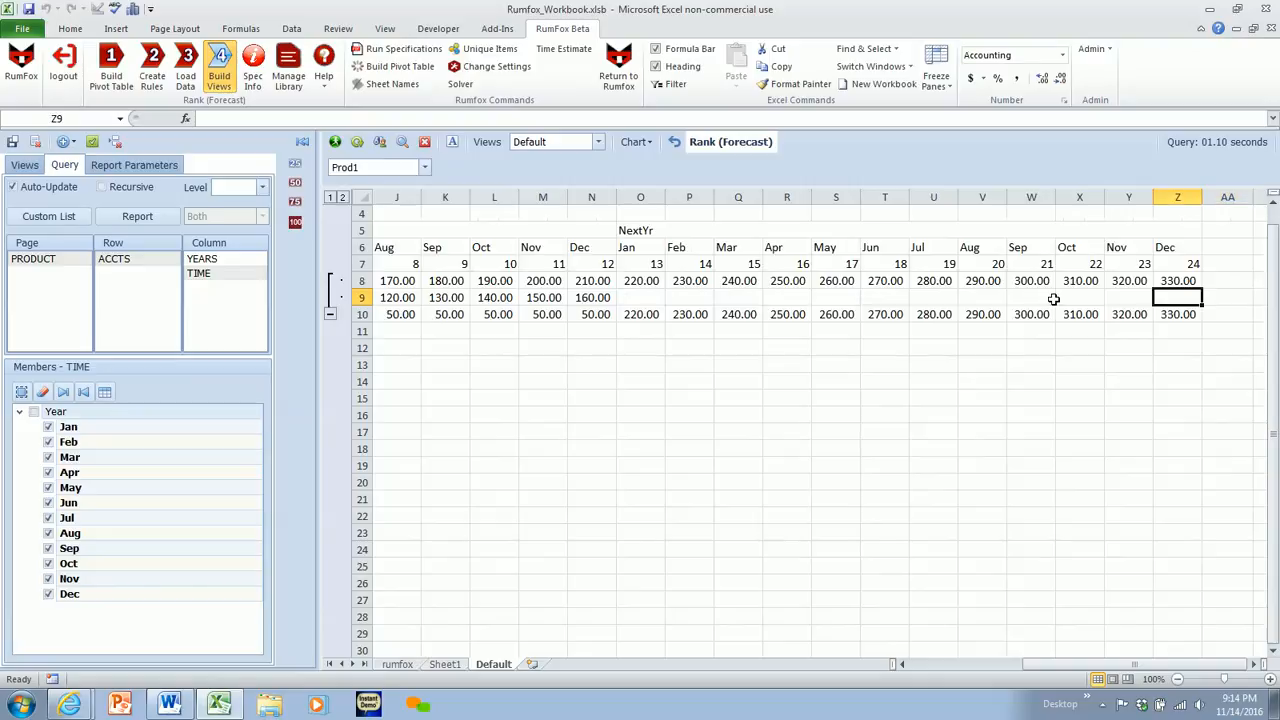
{"action": "key", "text": "Right"}
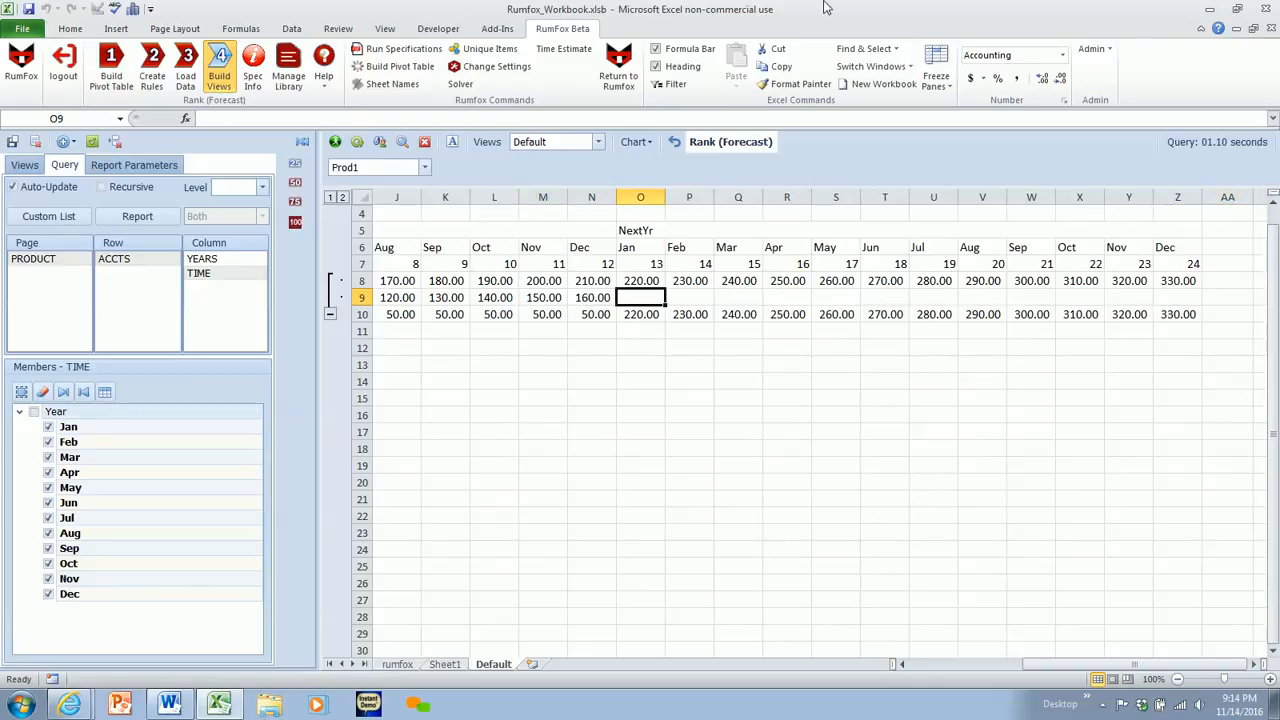
- Return to creating rules, build the formulas, and refresh the view to forecast COGS for NextYr
{"action": "left_click", "coordinate": [156, 70]}
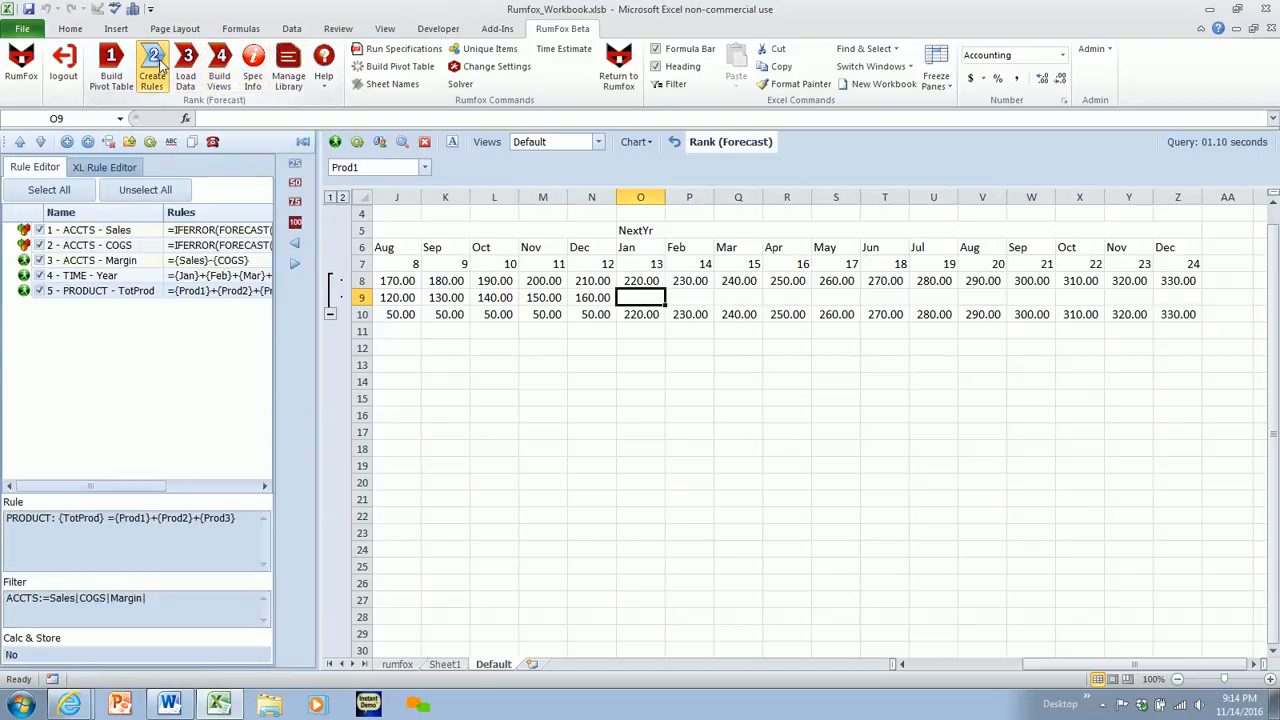
{"action": "left_click", "coordinate": [150, 143]}
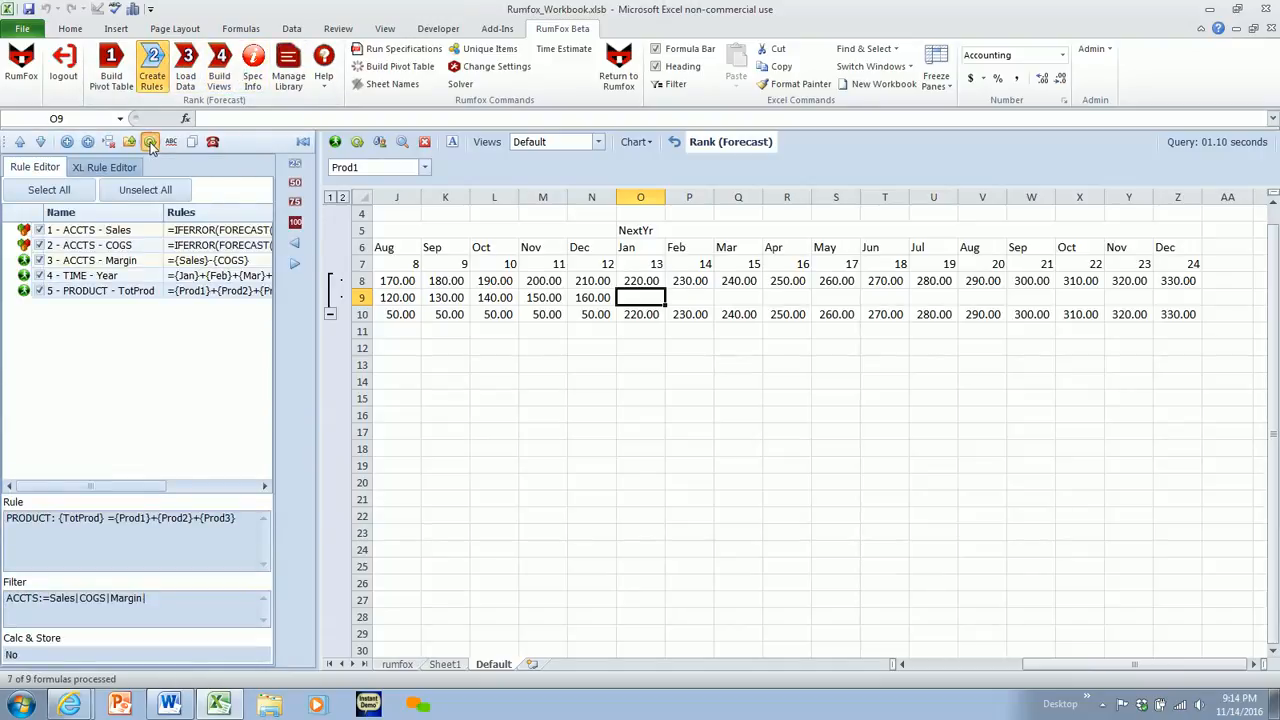
{"action": "left_click", "coordinate": [686, 403]}
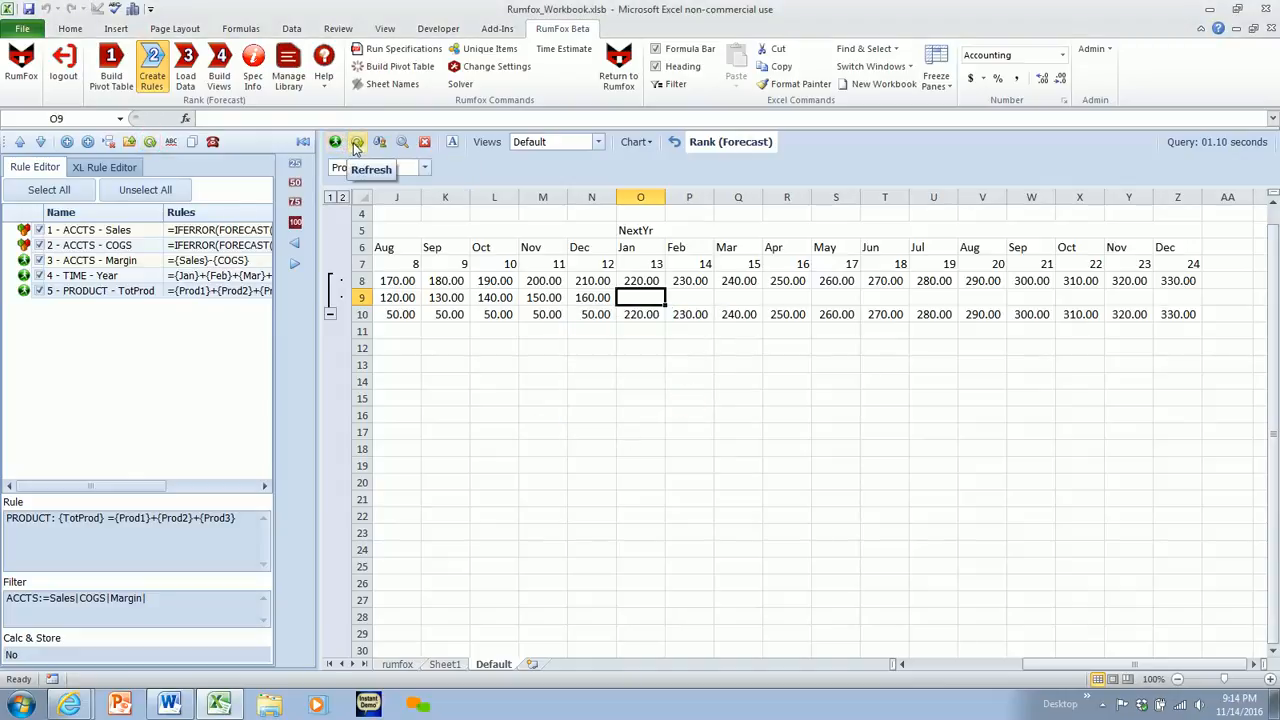
{"action": "left_click", "coordinate": [357, 142]}
{"action": "left_click_drag", "start_coordinate": [640, 297], "coordinate": [1187, 297]}
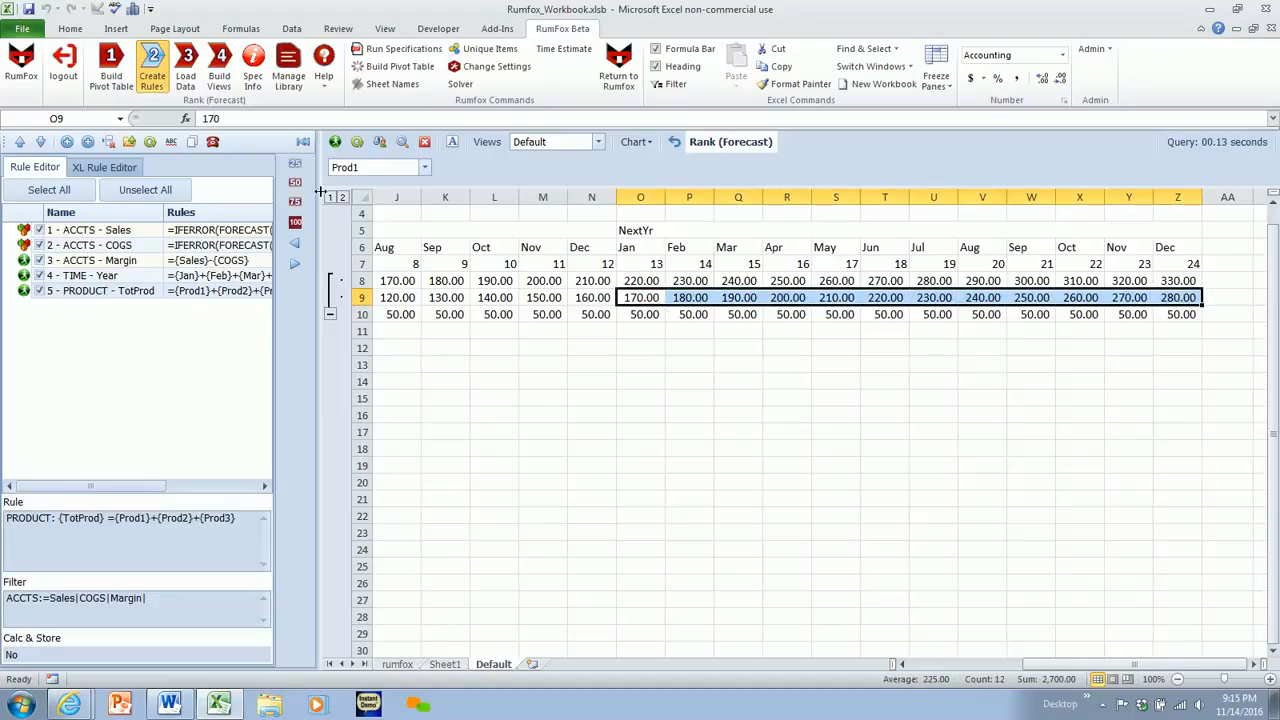
- Hide the side pane and zoom the sheet out to 90% to fit both years
{"action": "left_click", "coordinate": [304, 144]}
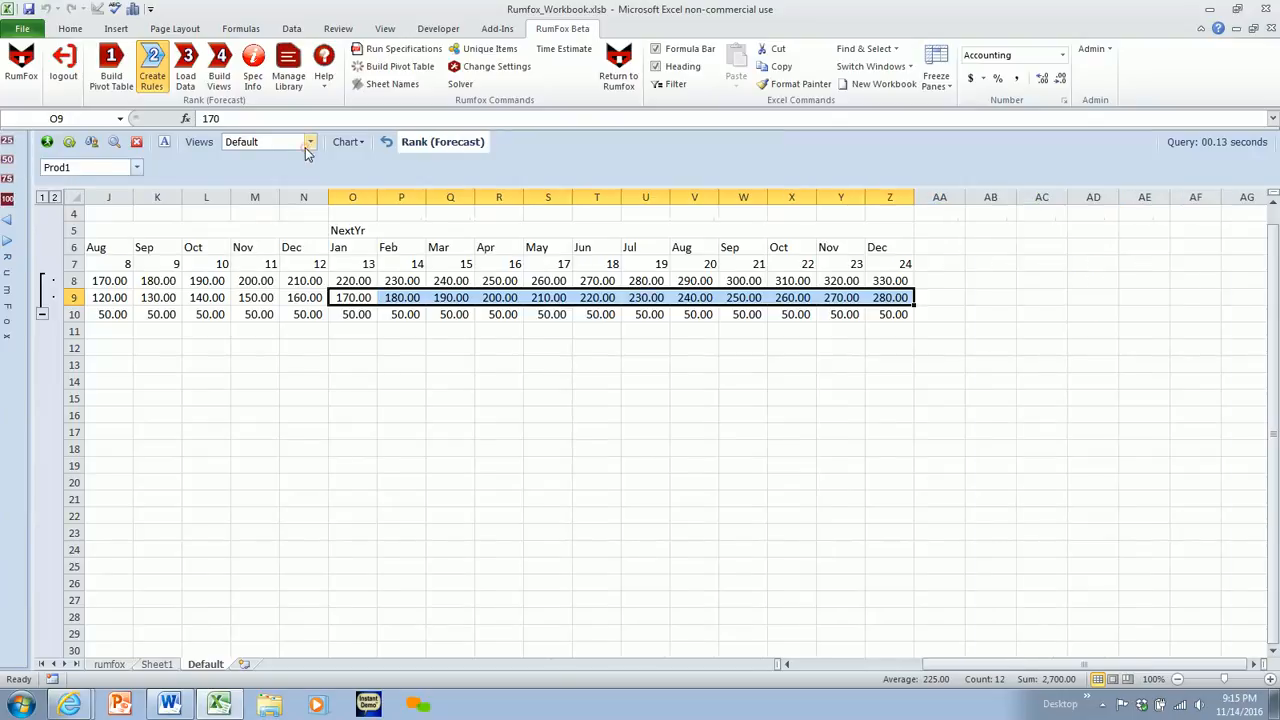
{"action": "left_click", "coordinate": [366, 329]}
{"action": "key", "text": "Left"}
{"action": "key", "text": "Left"}
{"action": "key", "text": "Left"}
{"action": "key", "text": "Left"}
{"action": "key", "text": "Left"}
{"action": "key", "text": "Left"}
{"action": "key", "text": "Left"}
{"action": "key", "text": "Left"}
{"action": "key", "text": "Left"}
{"action": "key", "text": "Left"}
{"action": "key", "text": "Left"}
{"action": "key", "text": "Left"}
{"action": "key", "text": "Left"}
{"action": "key", "text": "Left"}
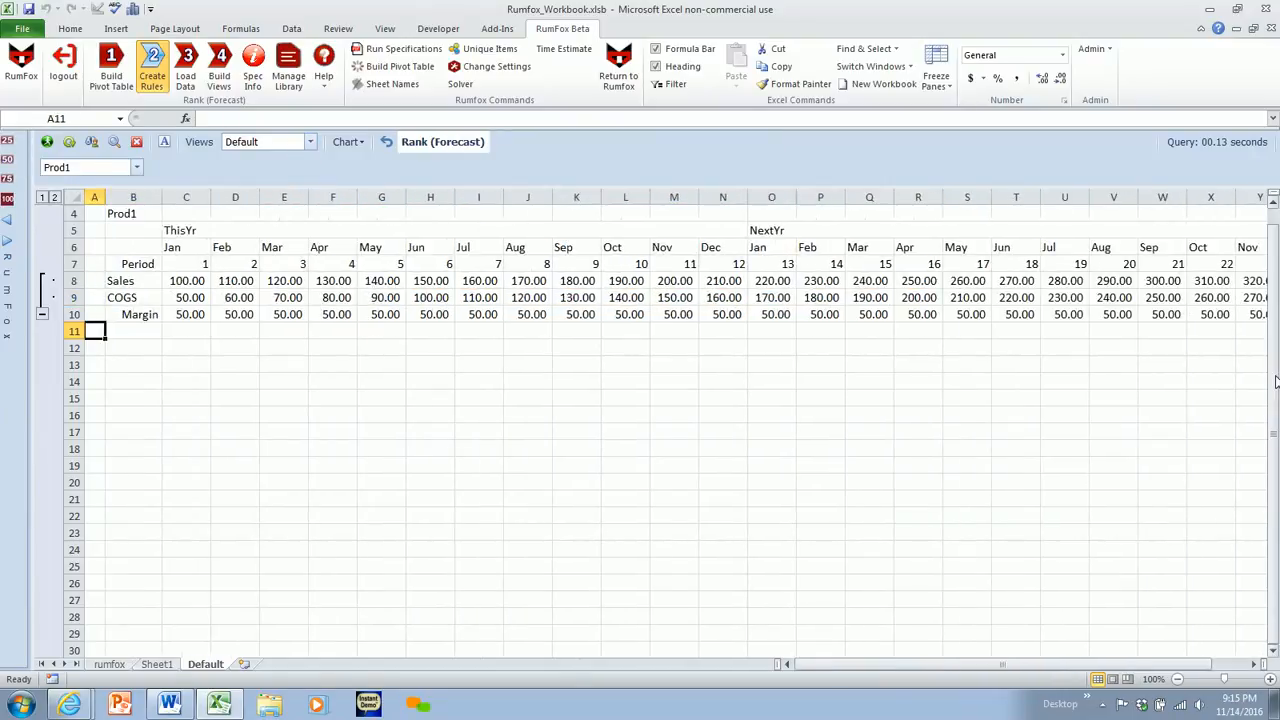
{"action": "left_click", "coordinate": [1180, 680]}
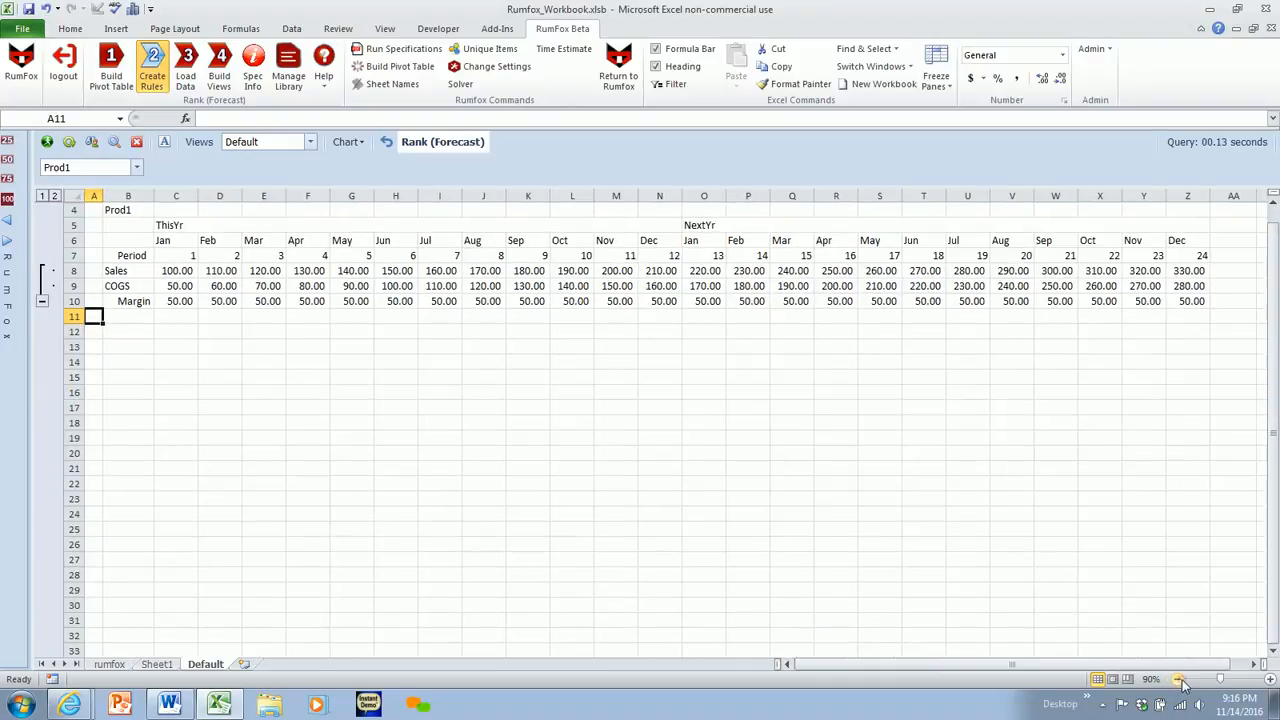
{"action": "left_click", "coordinate": [474, 410]}
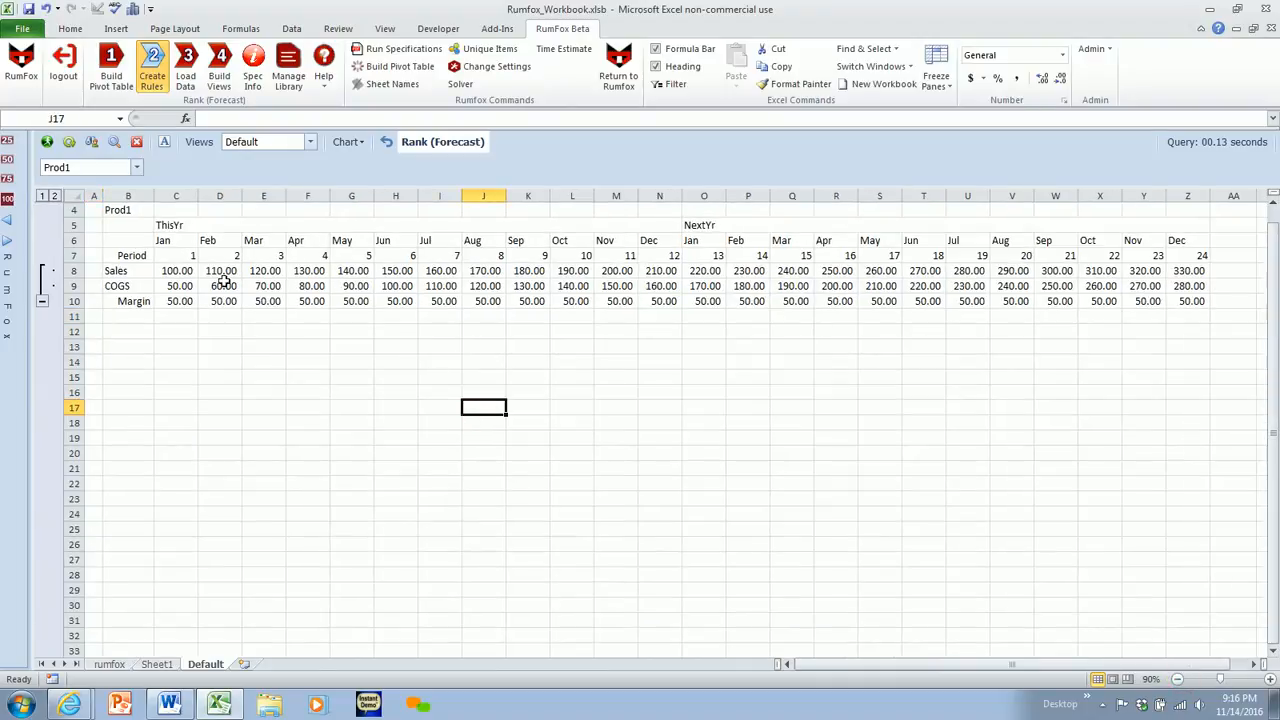
- Change ThisYr Sales to 200 in Jan and 300 in Feb, and recalculate the NextYr forecast
{"action": "left_click_drag", "start_coordinate": [176, 270], "coordinate": [1188, 270]}
{"action": "left_click", "coordinate": [186, 270]}
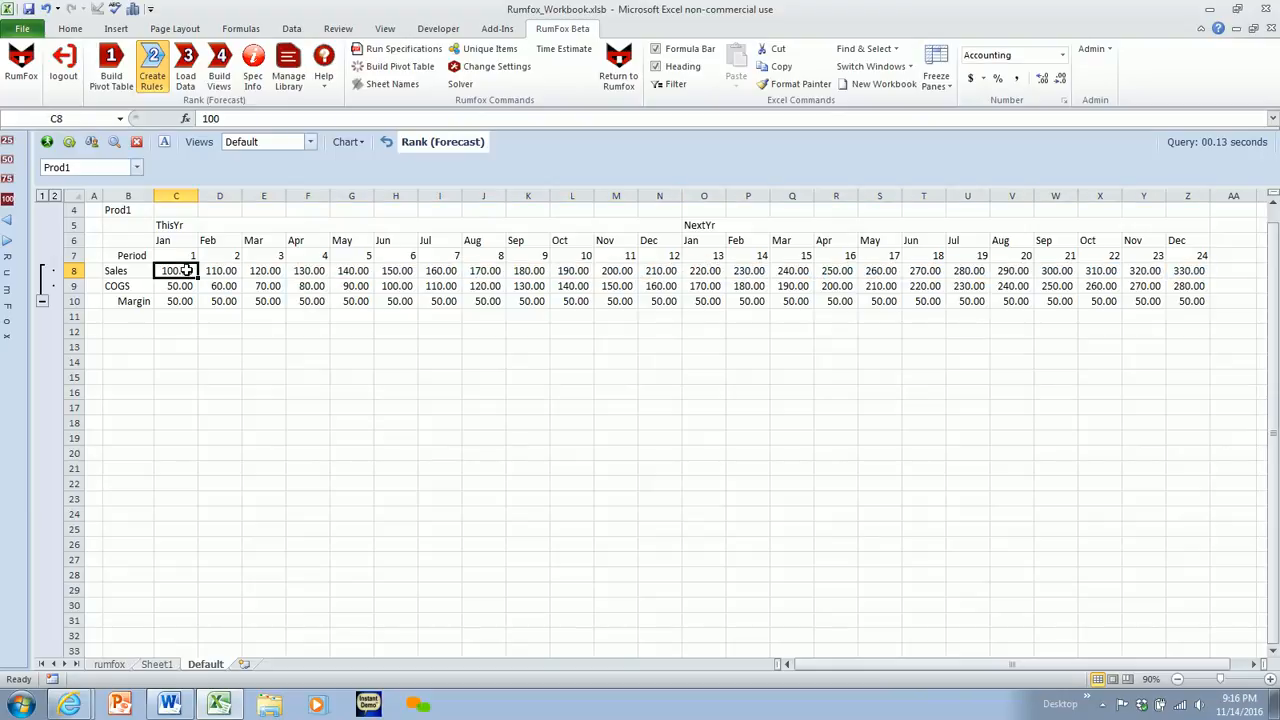
{"action": "type", "text": "200"}
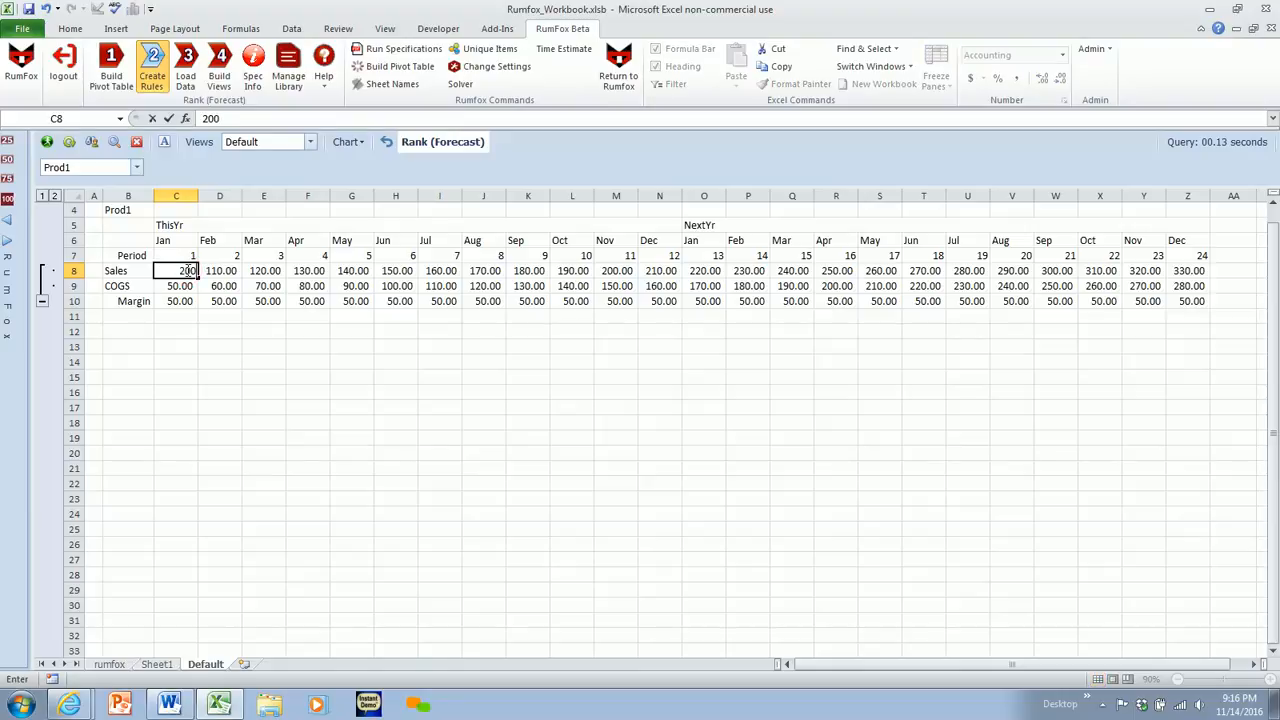
{"action": "key", "text": "Tab"}
{"action": "type", "text": "3"}
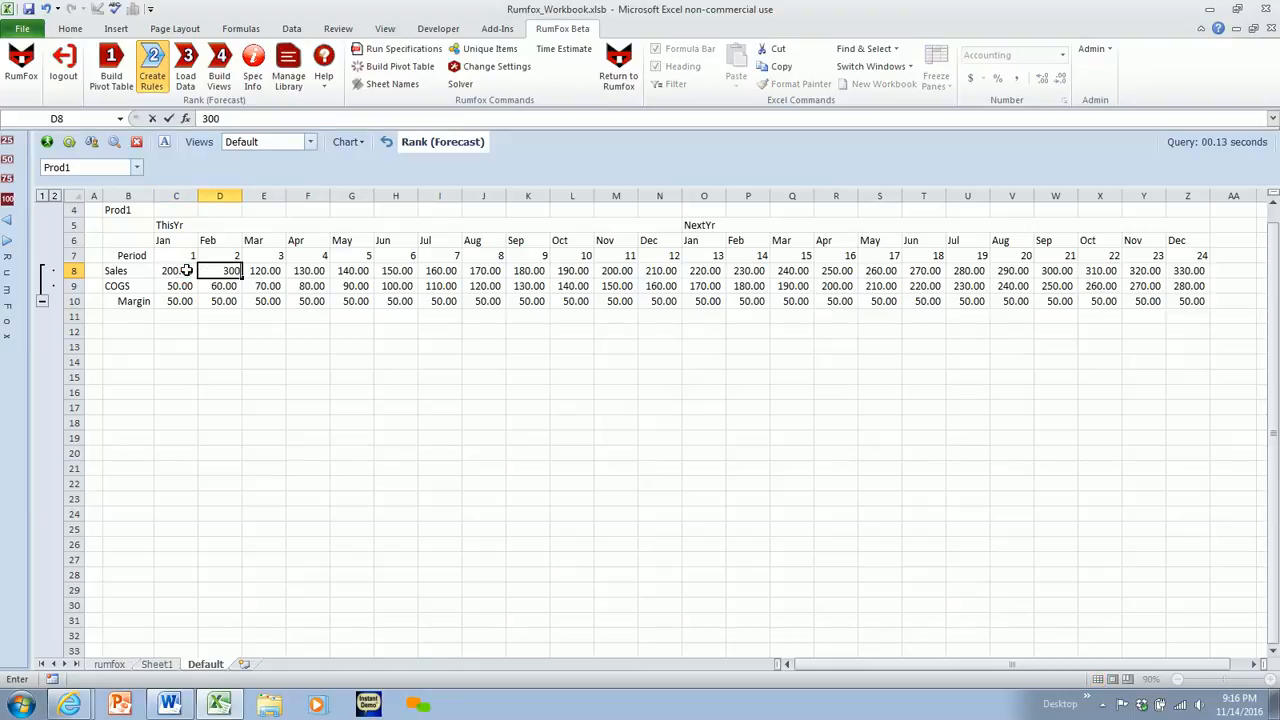
{"action": "type", "text": "00"}
{"action": "key", "text": "Return"}
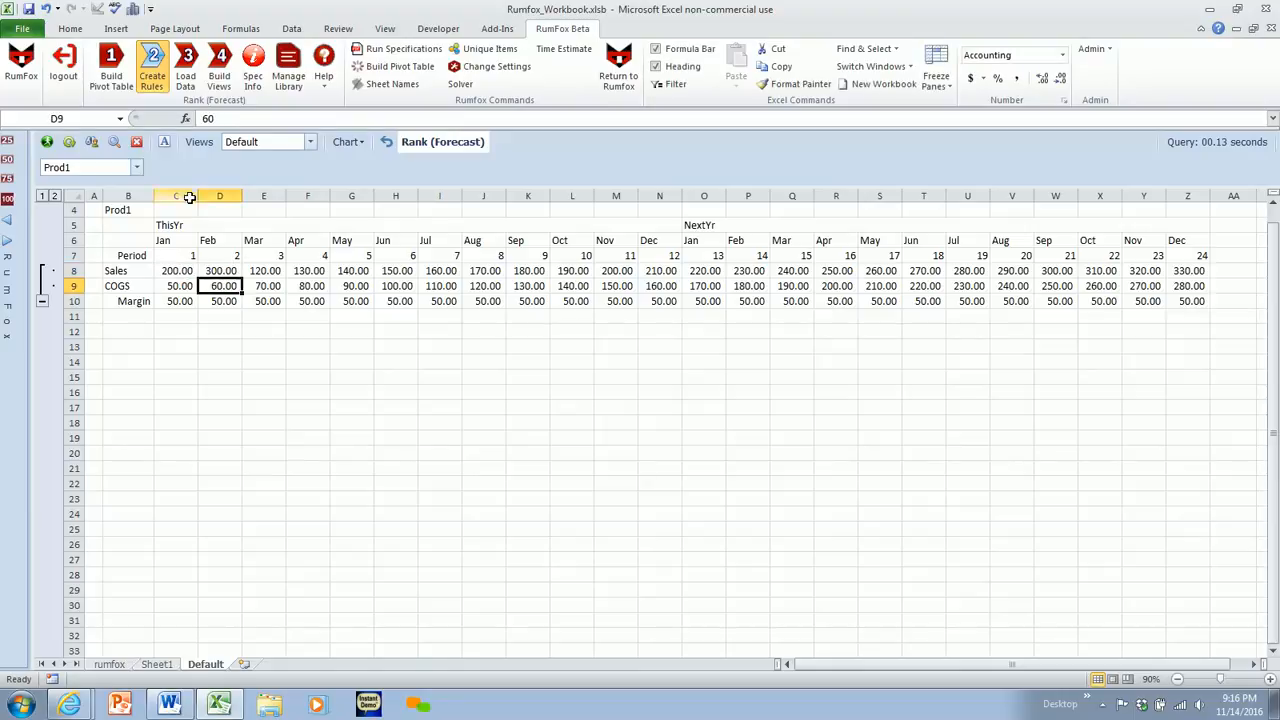
{"action": "left_click", "coordinate": [164, 142]}
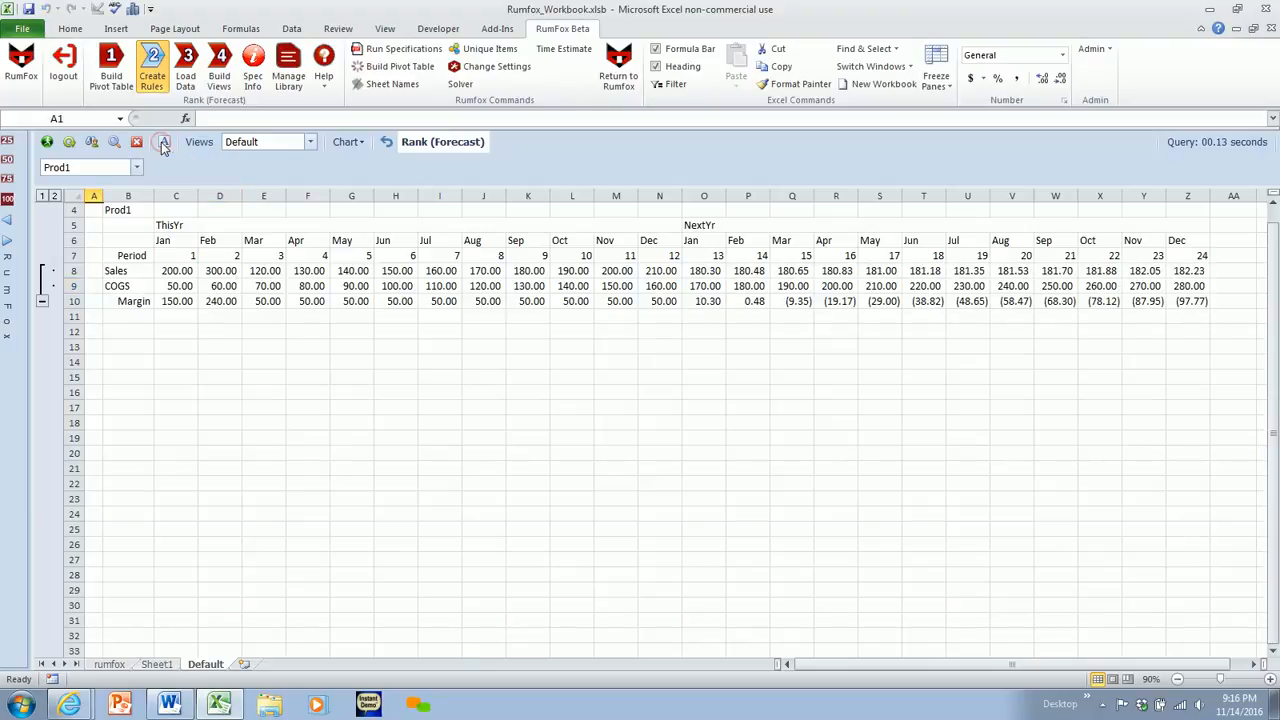
{"action": "left_click_drag", "start_coordinate": [746, 271], "coordinate": [1217, 272]}
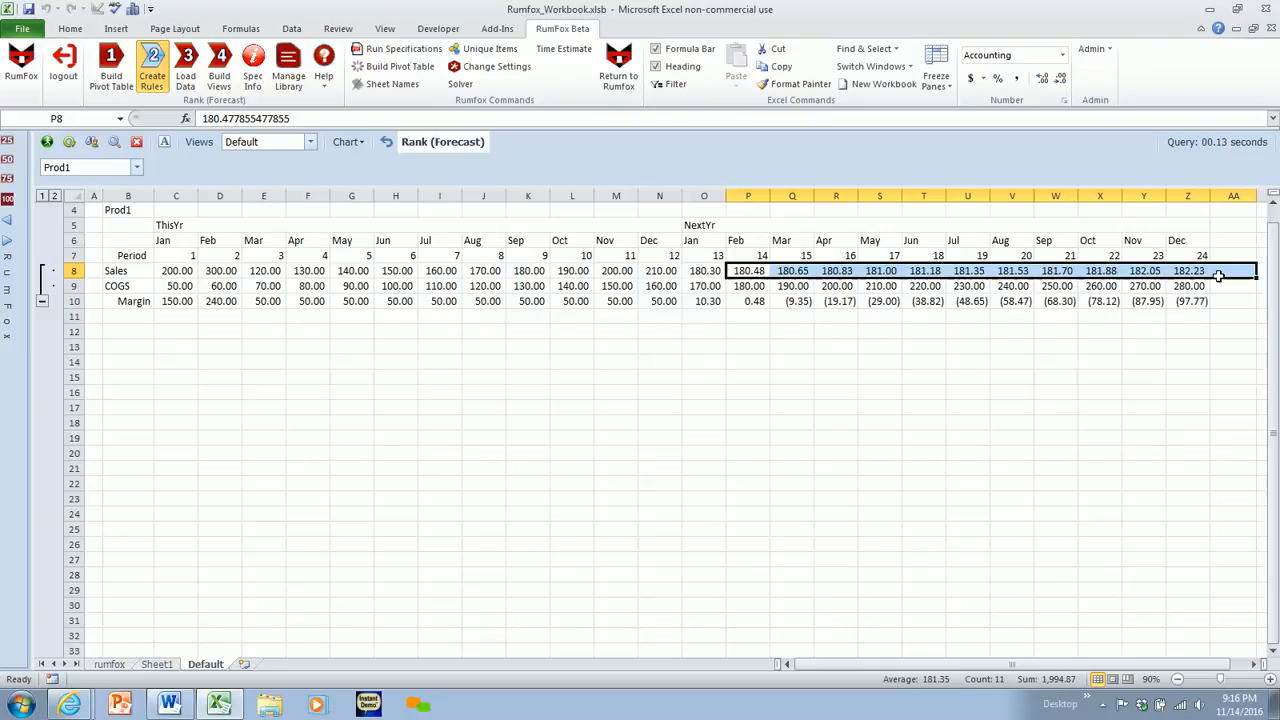
{"action": "left_click_drag", "start_coordinate": [745, 288], "coordinate": [1188, 286]}
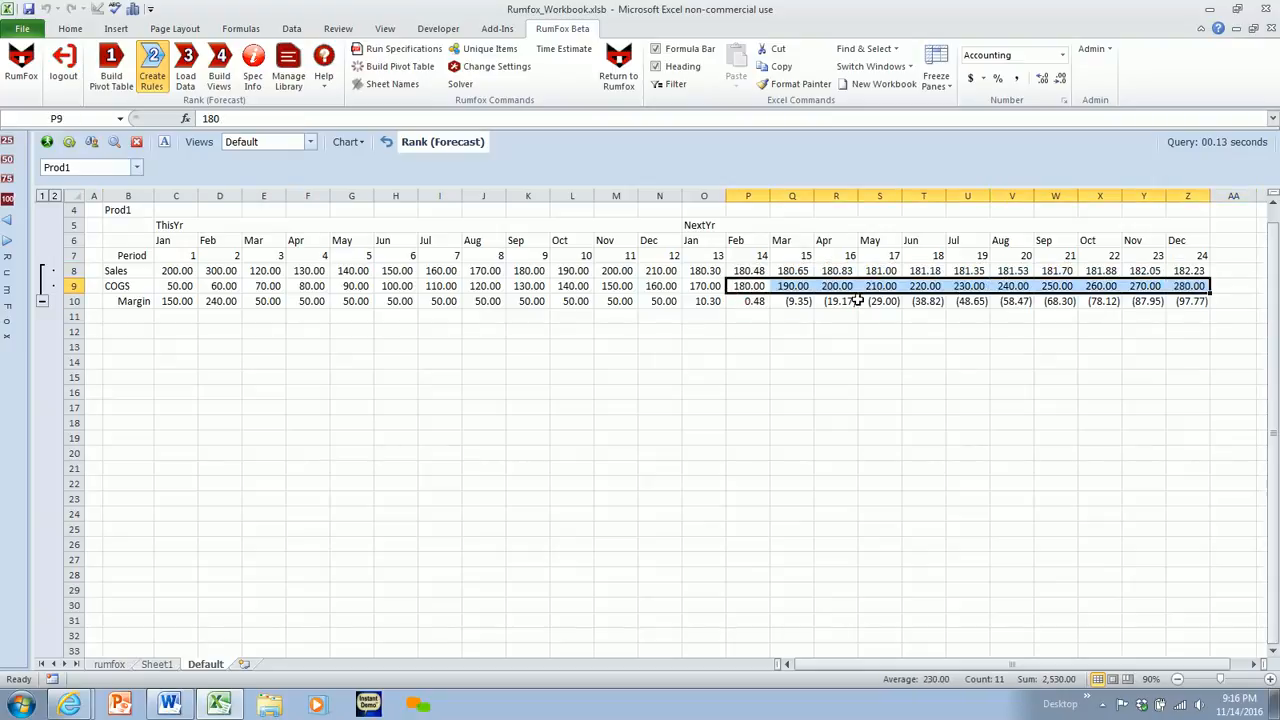
- Override COGS in Jan of NextYr with =N9*1.05 and copy the formula through Nov of NextYr
{"action": "left_click", "coordinate": [706, 287]}
{"action": "type", "text": "="}
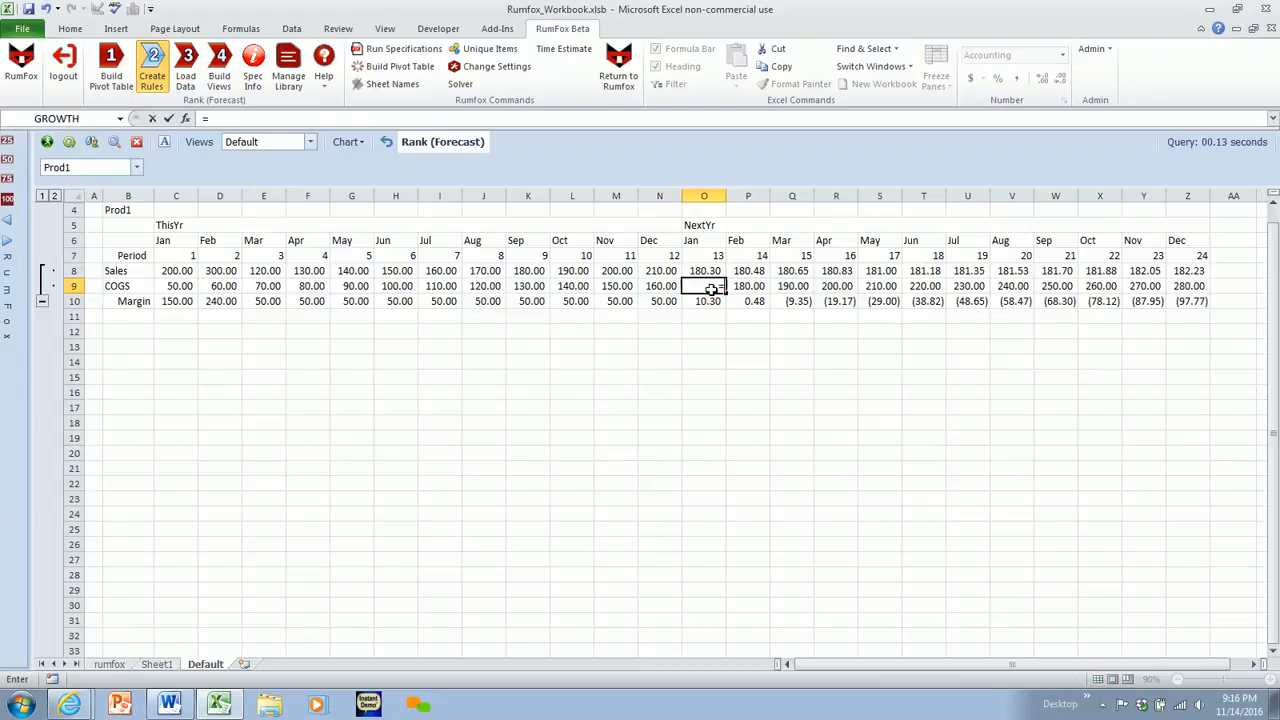
{"action": "left_click", "coordinate": [666, 287]}
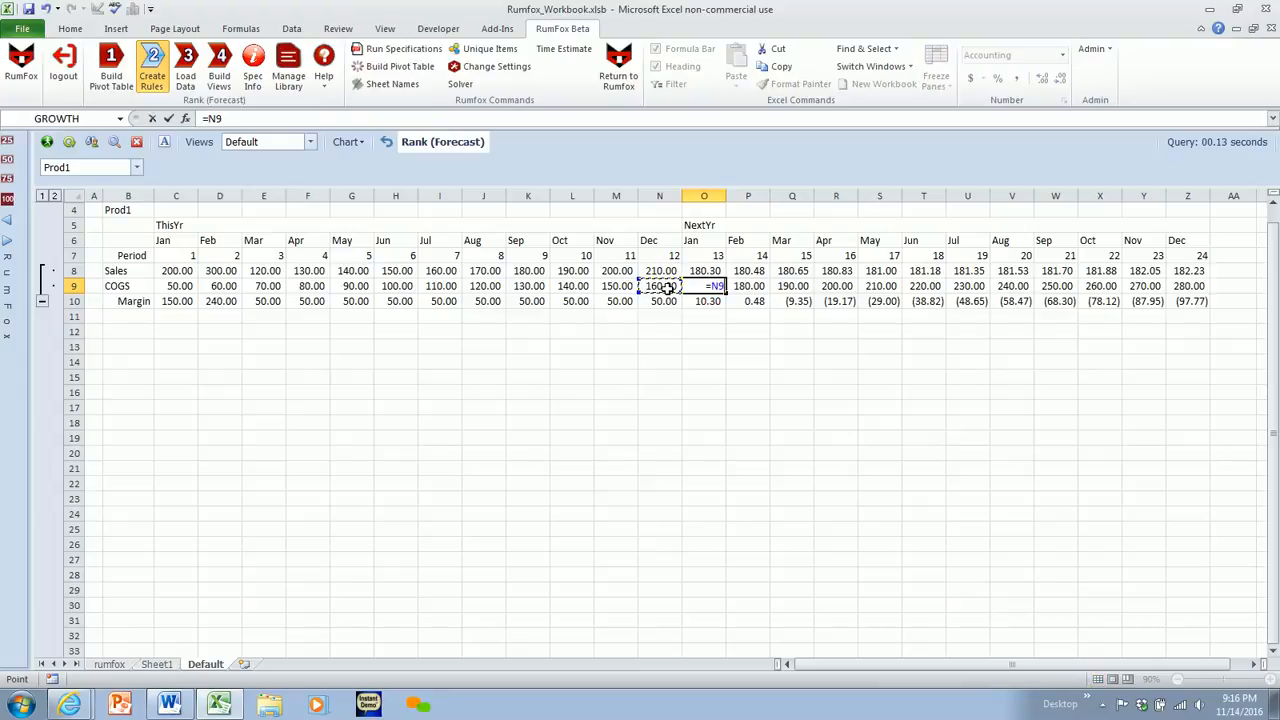
{"action": "type", "text": "*1.05"}
{"action": "key", "text": "Return"}
{"action": "left_click", "coordinate": [716, 285]}
{"action": "left_click_drag", "start_coordinate": [726, 293], "coordinate": [1174, 286]}
{"action": "left_click", "coordinate": [606, 376]}
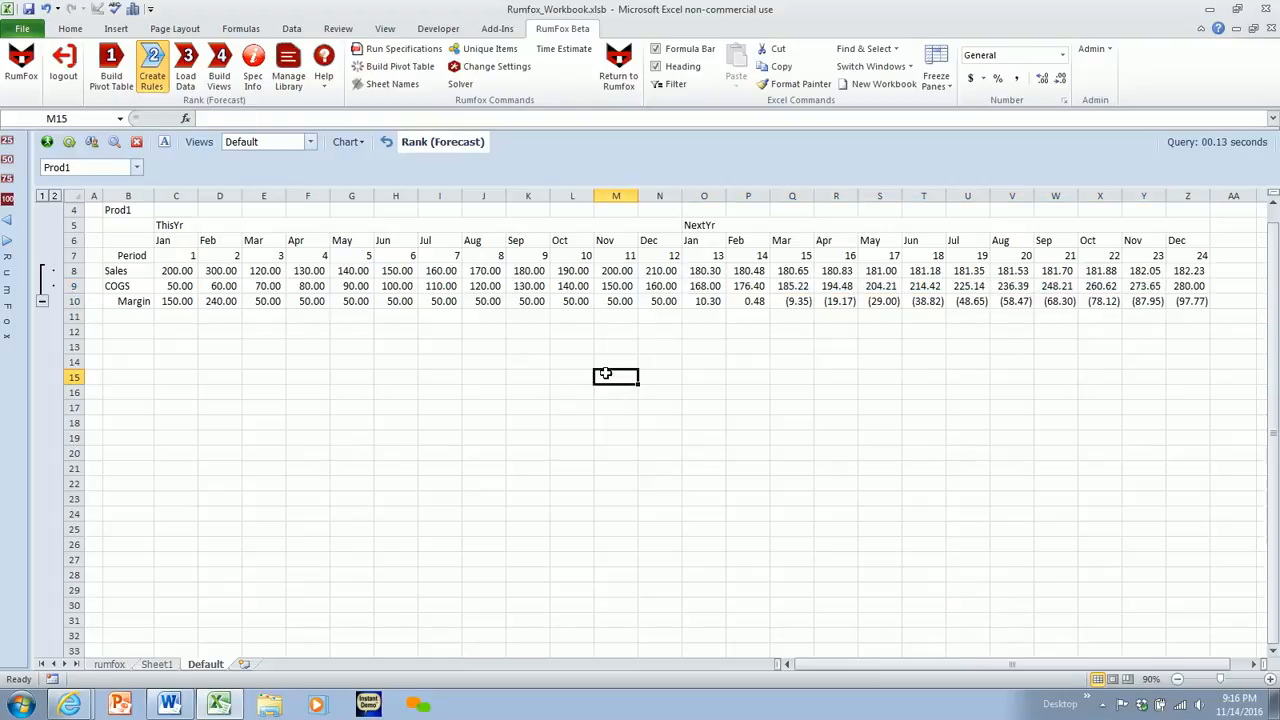
- Recalculate the view with the COGS growth formulas and review the NextYr Margin and COGS rows
{"action": "left_click", "coordinate": [165, 141]}
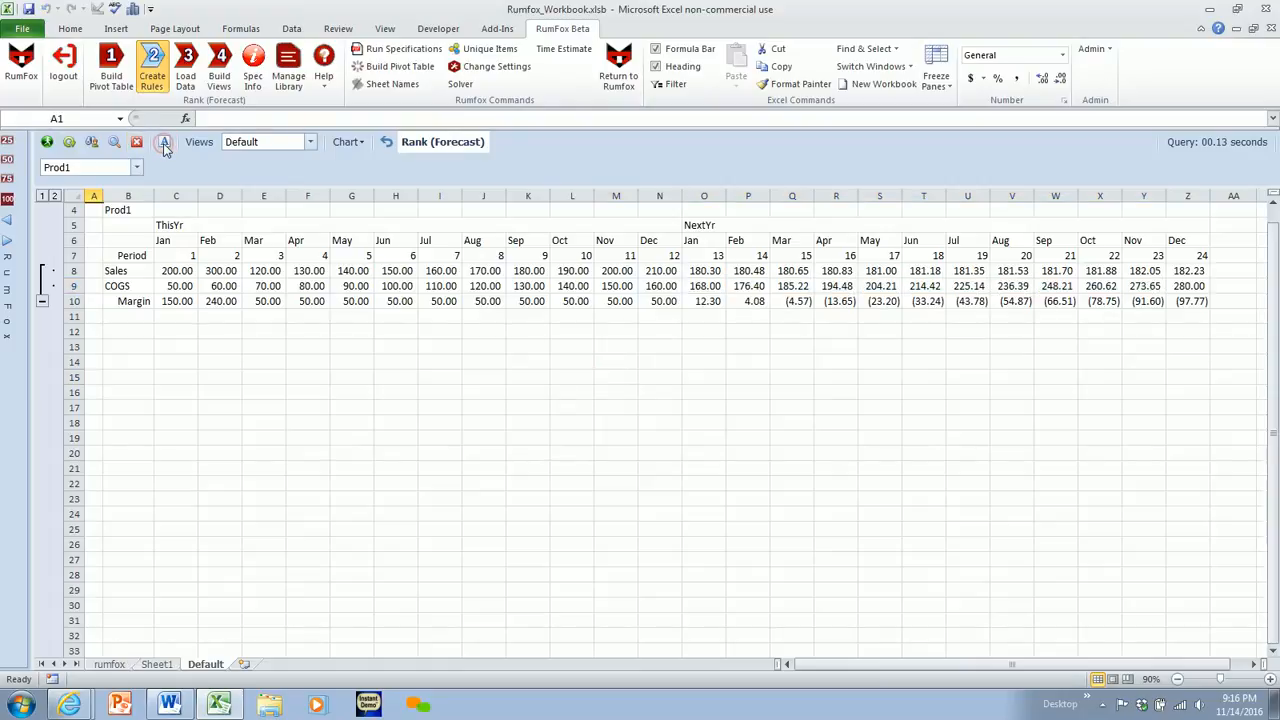
{"action": "left_click_drag", "start_coordinate": [706, 302], "coordinate": [1130, 300]}
{"action": "left_click_drag", "start_coordinate": [706, 289], "coordinate": [1155, 286]}
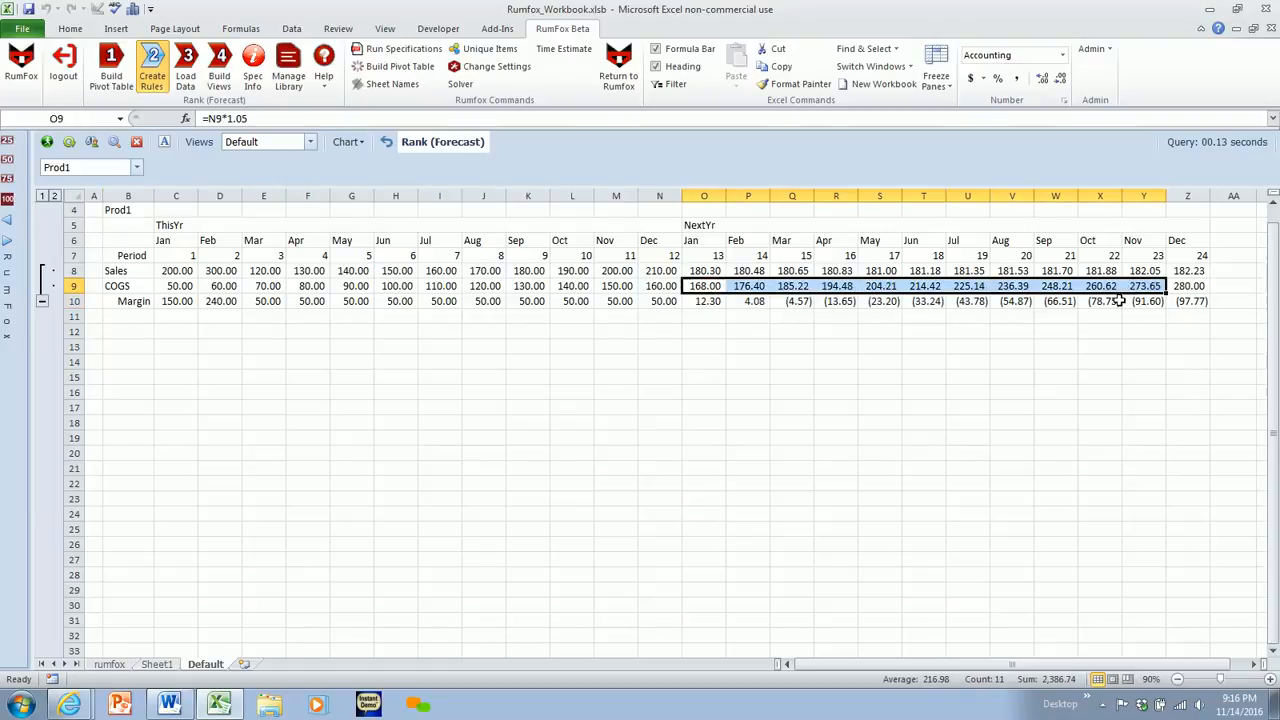